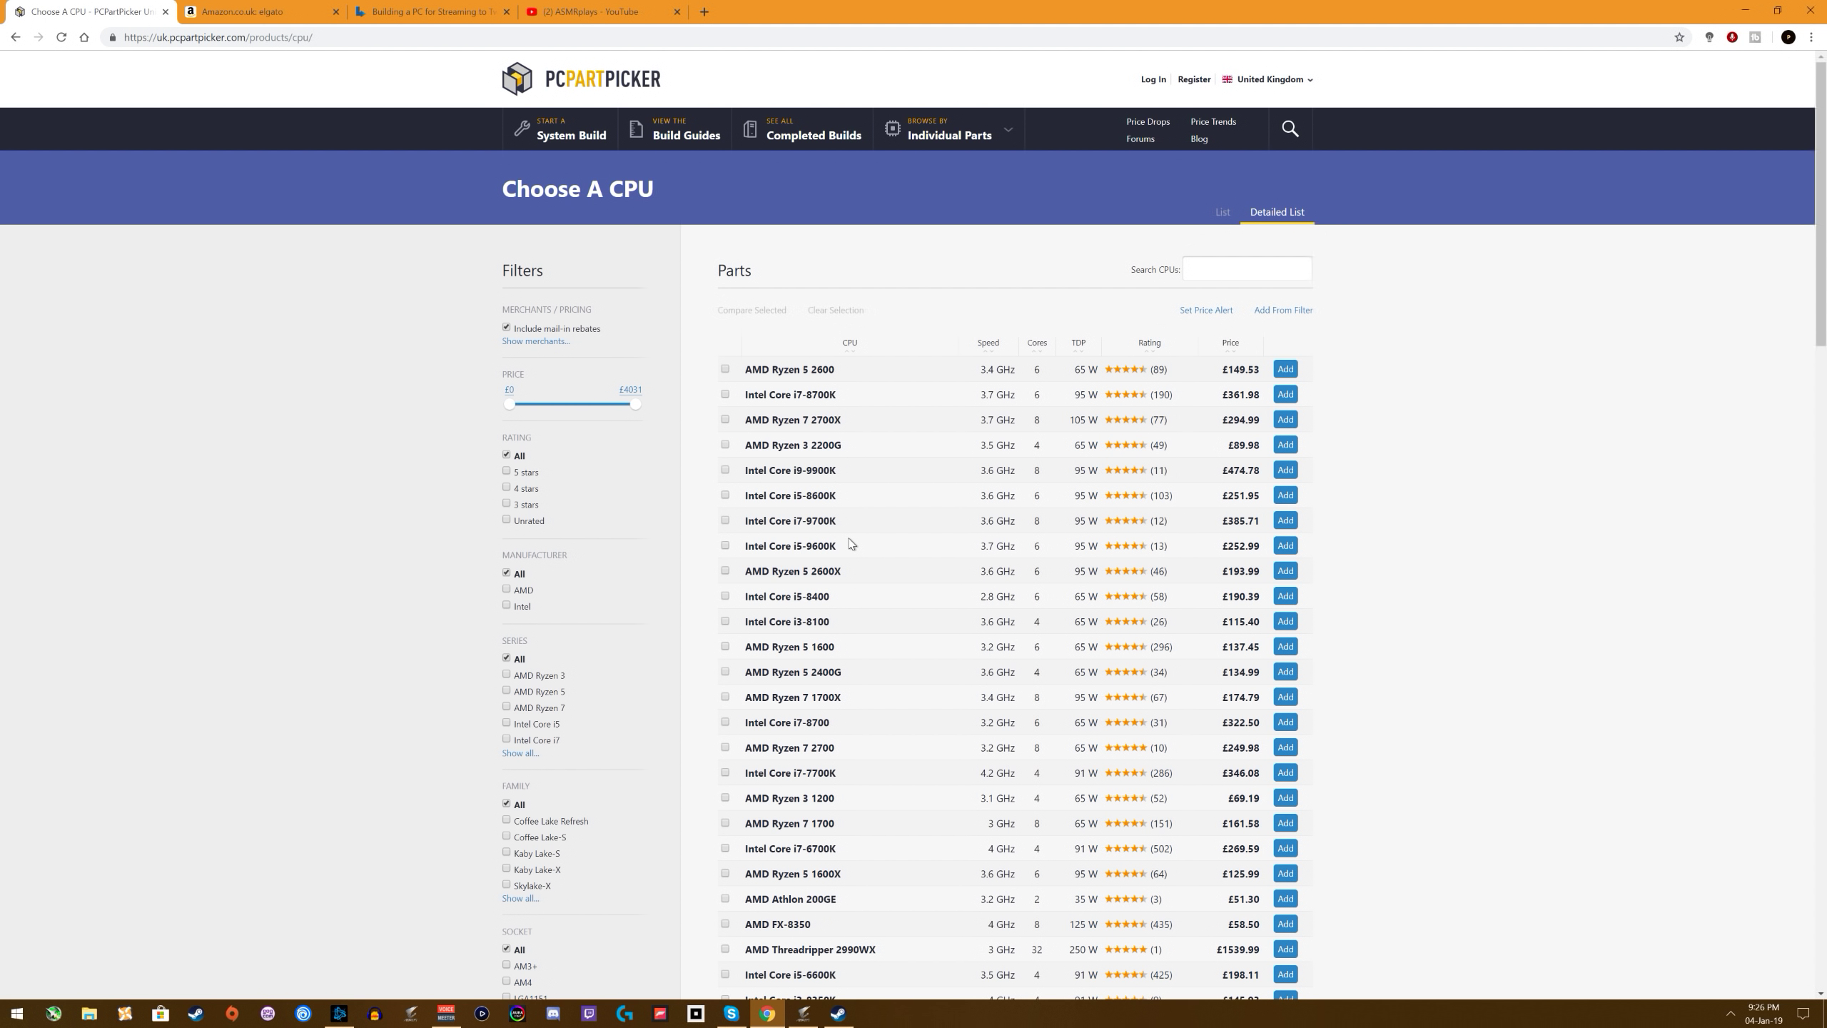
# Step: Examine the unfiltered CPU list, comparing models by speed, core count, rating and price
pyautogui.scroll(-2, 850, 543)
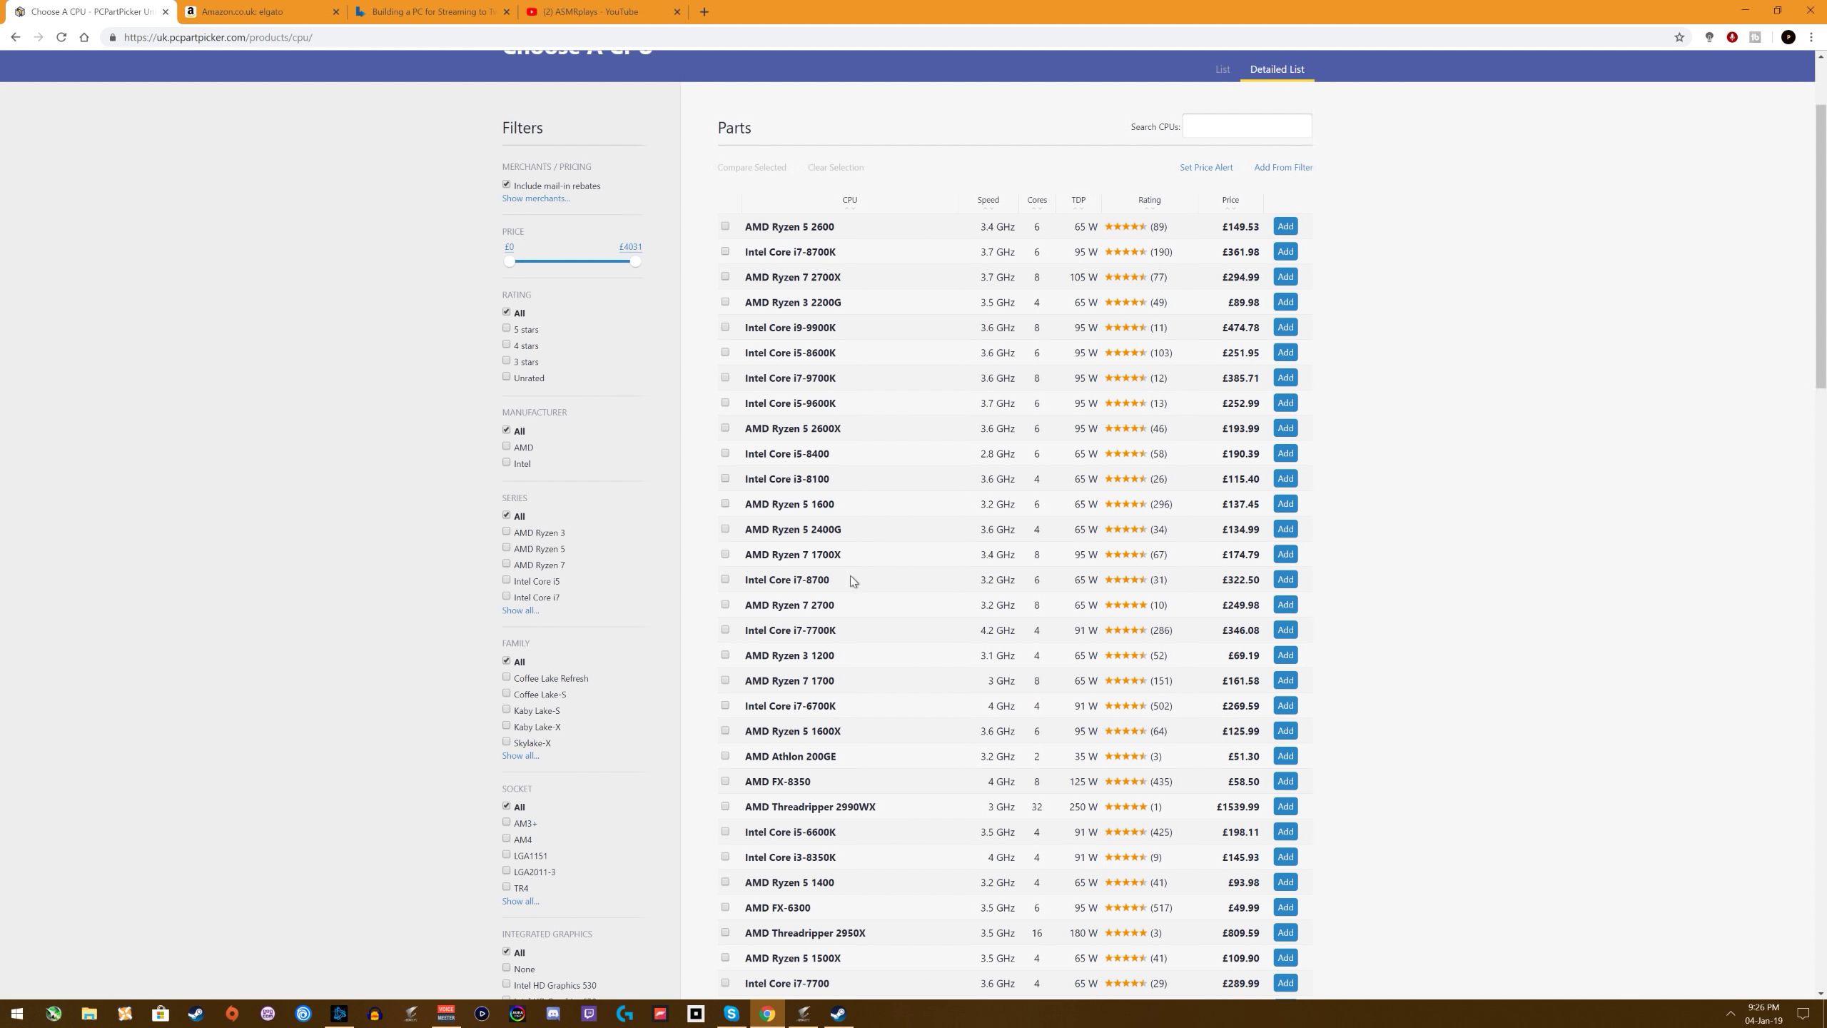
pyautogui.scroll(1, 851, 579)
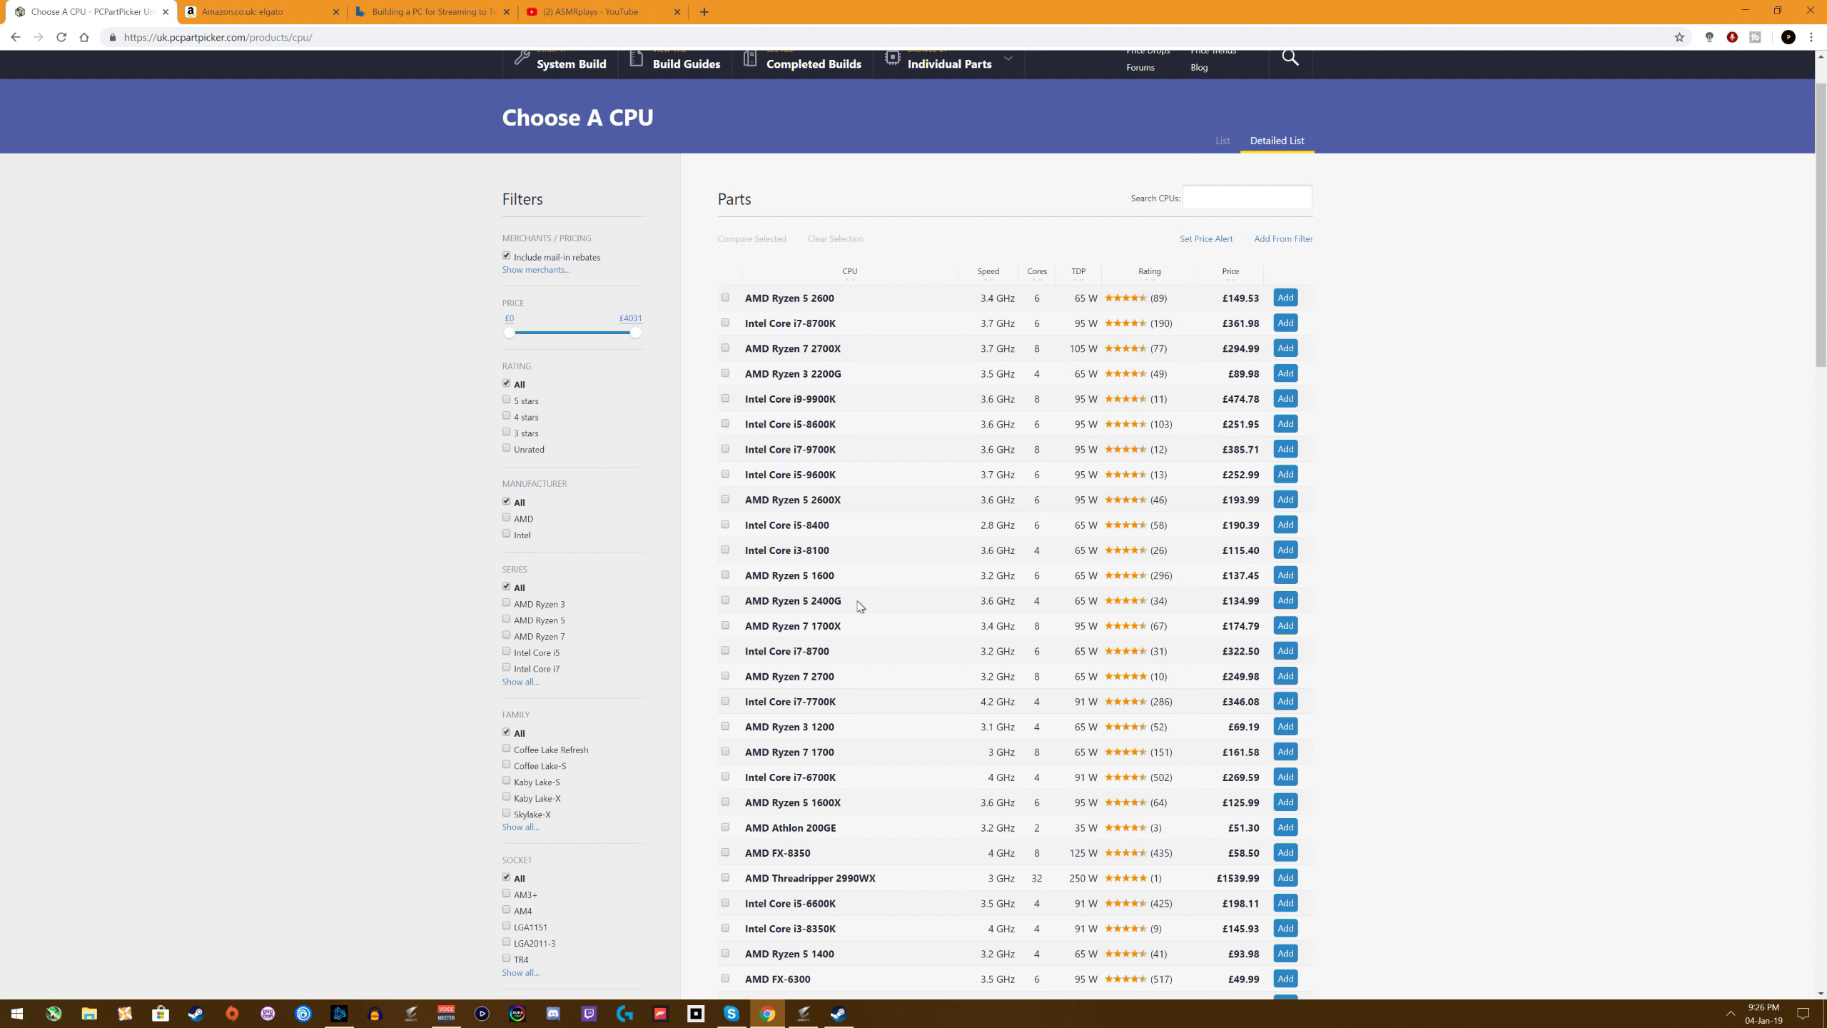
pyautogui.scroll(1, 859, 605)
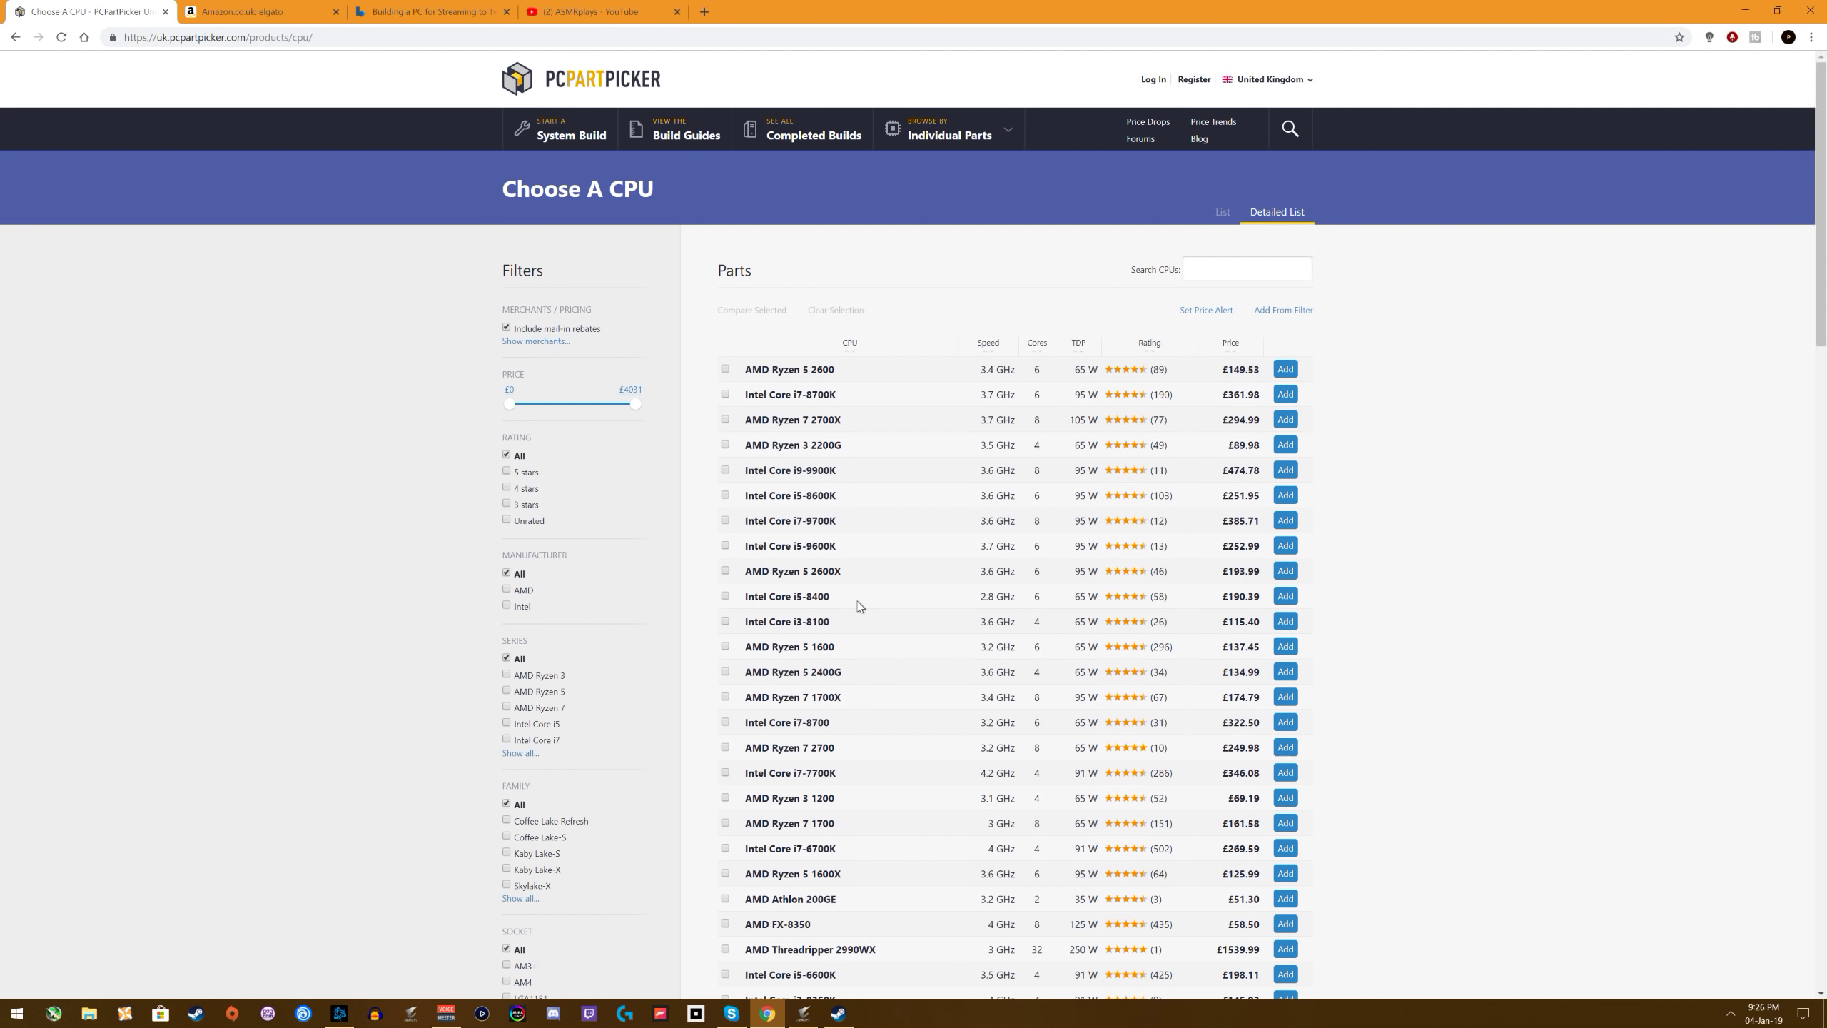
pyautogui.scroll(-9, 859, 605)
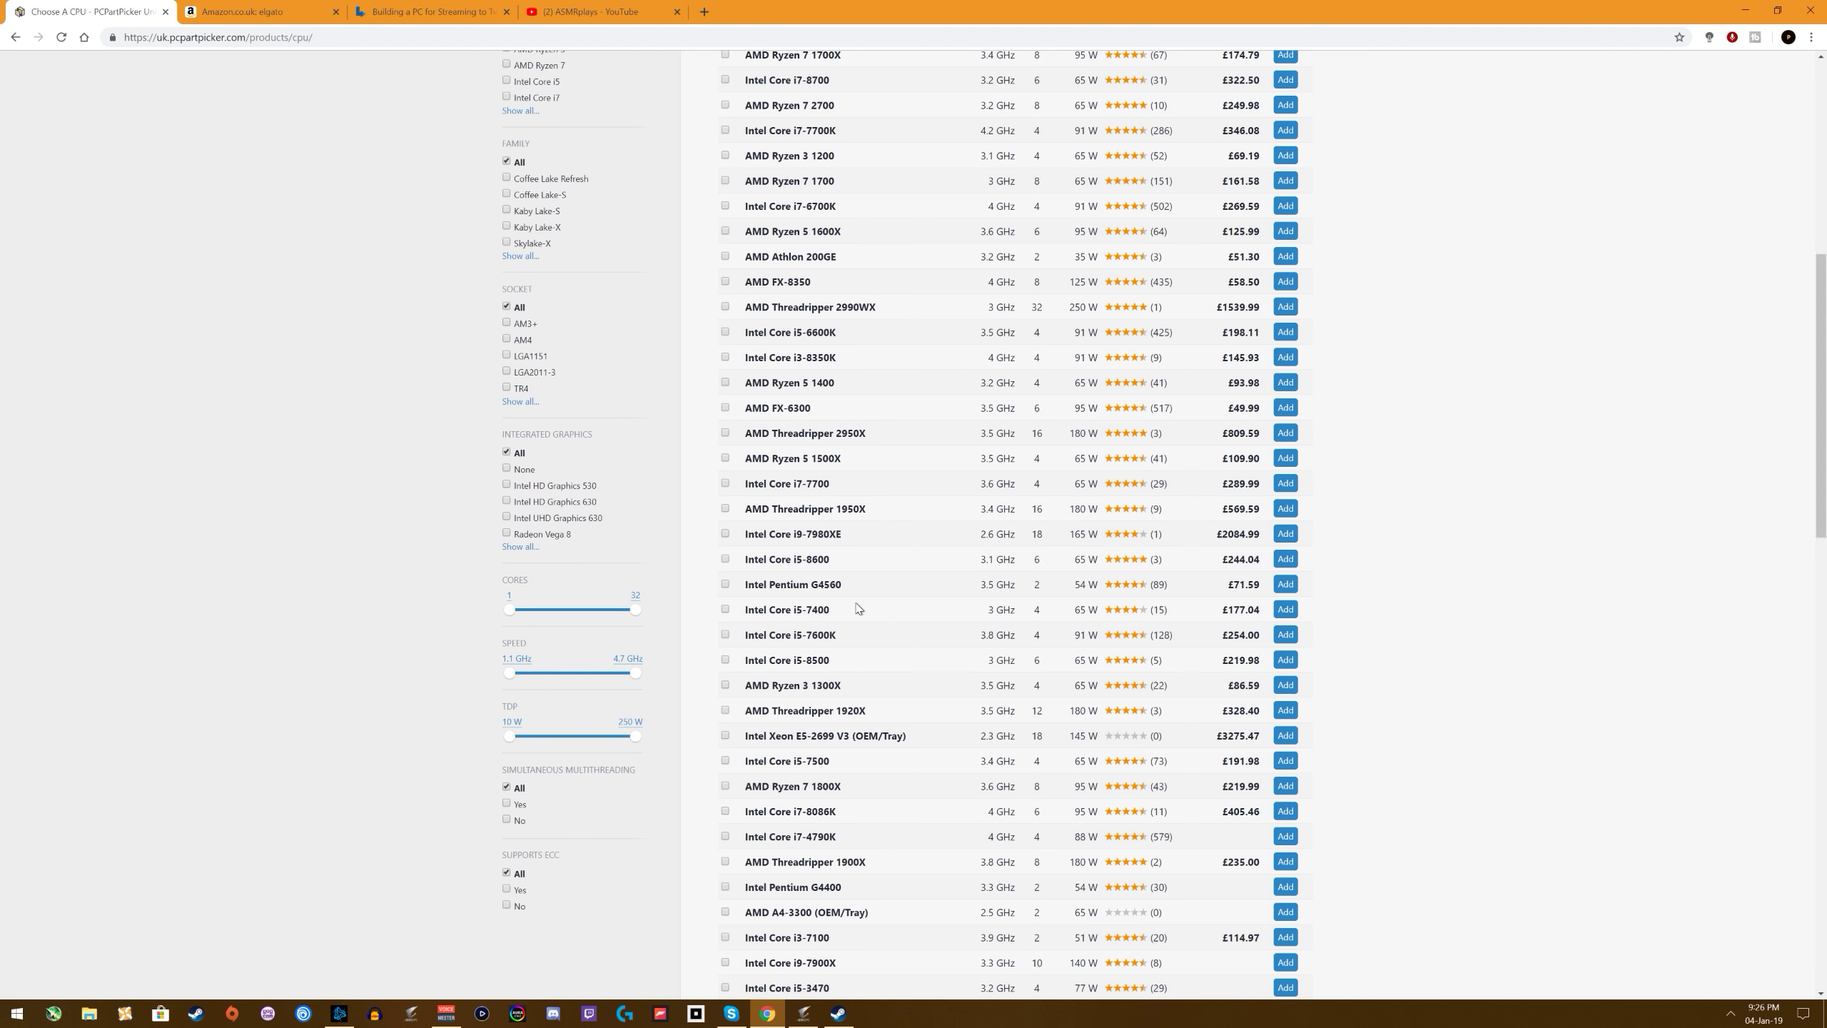
pyautogui.scroll(9, 859, 608)
pyautogui.scroll(-6, 861, 625)
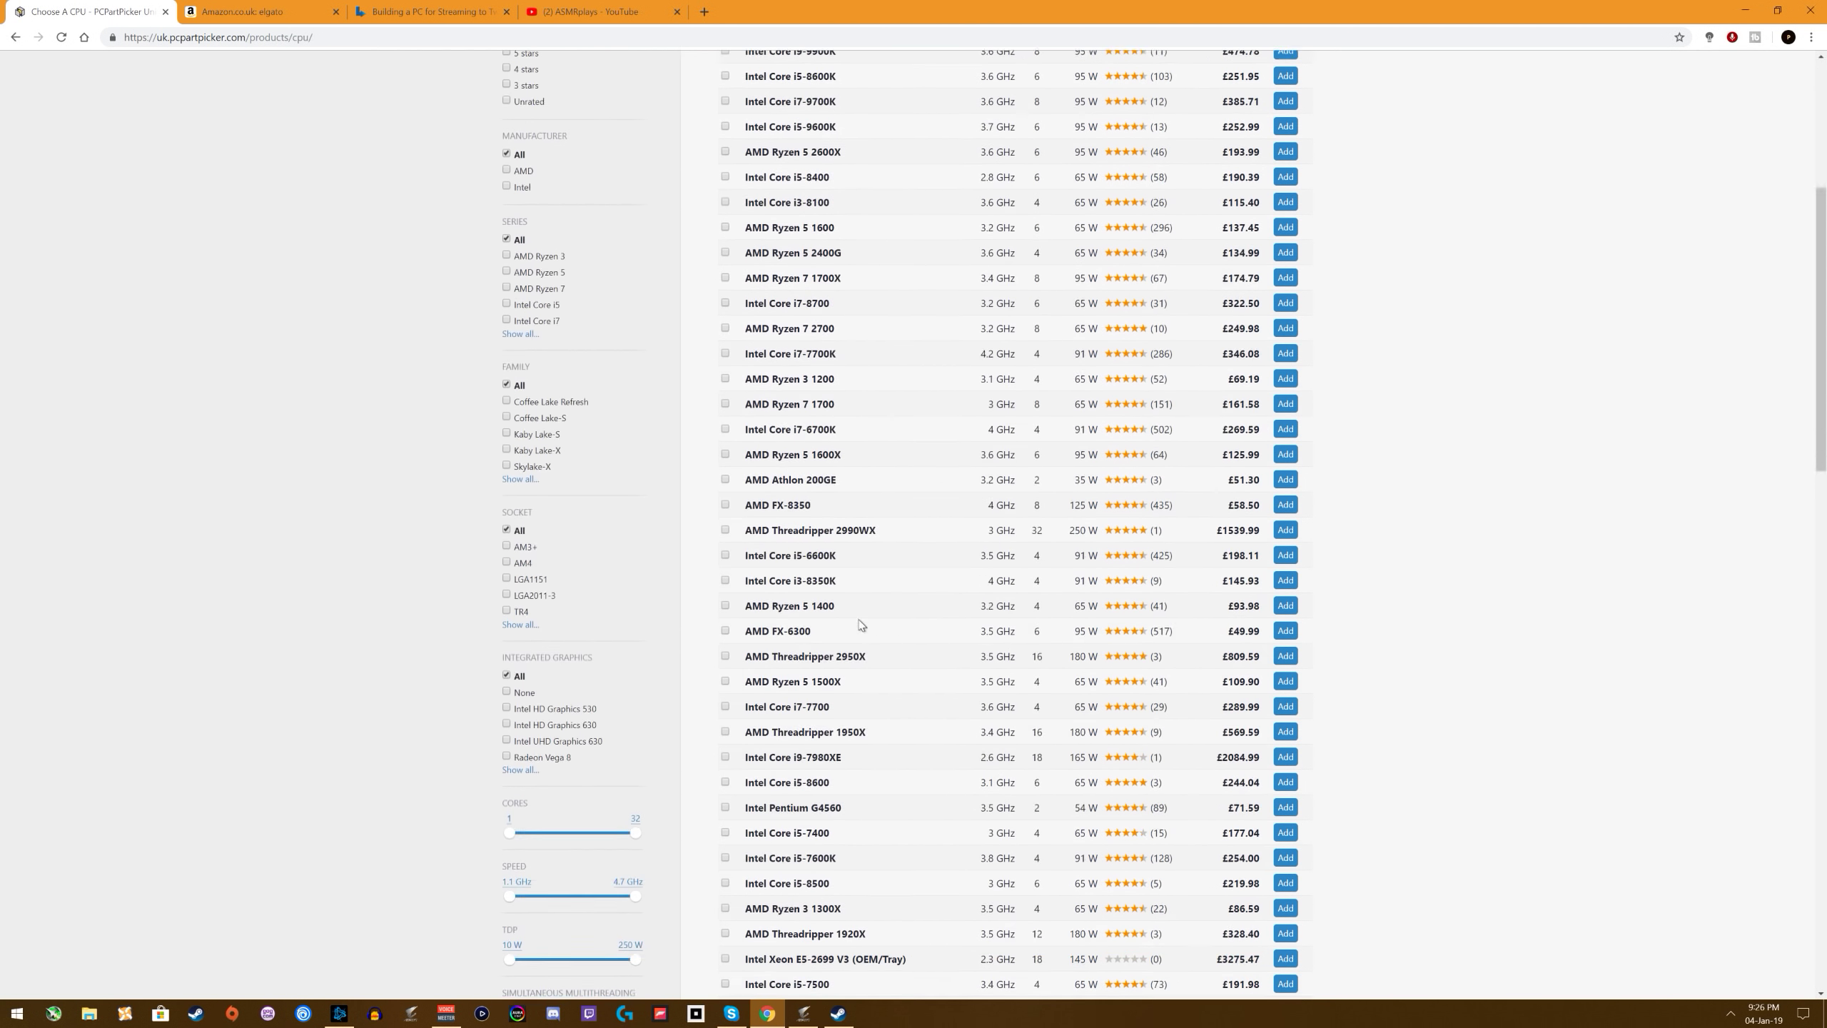
pyautogui.scroll(-6, 860, 624)
pyautogui.scroll(12, 856, 625)
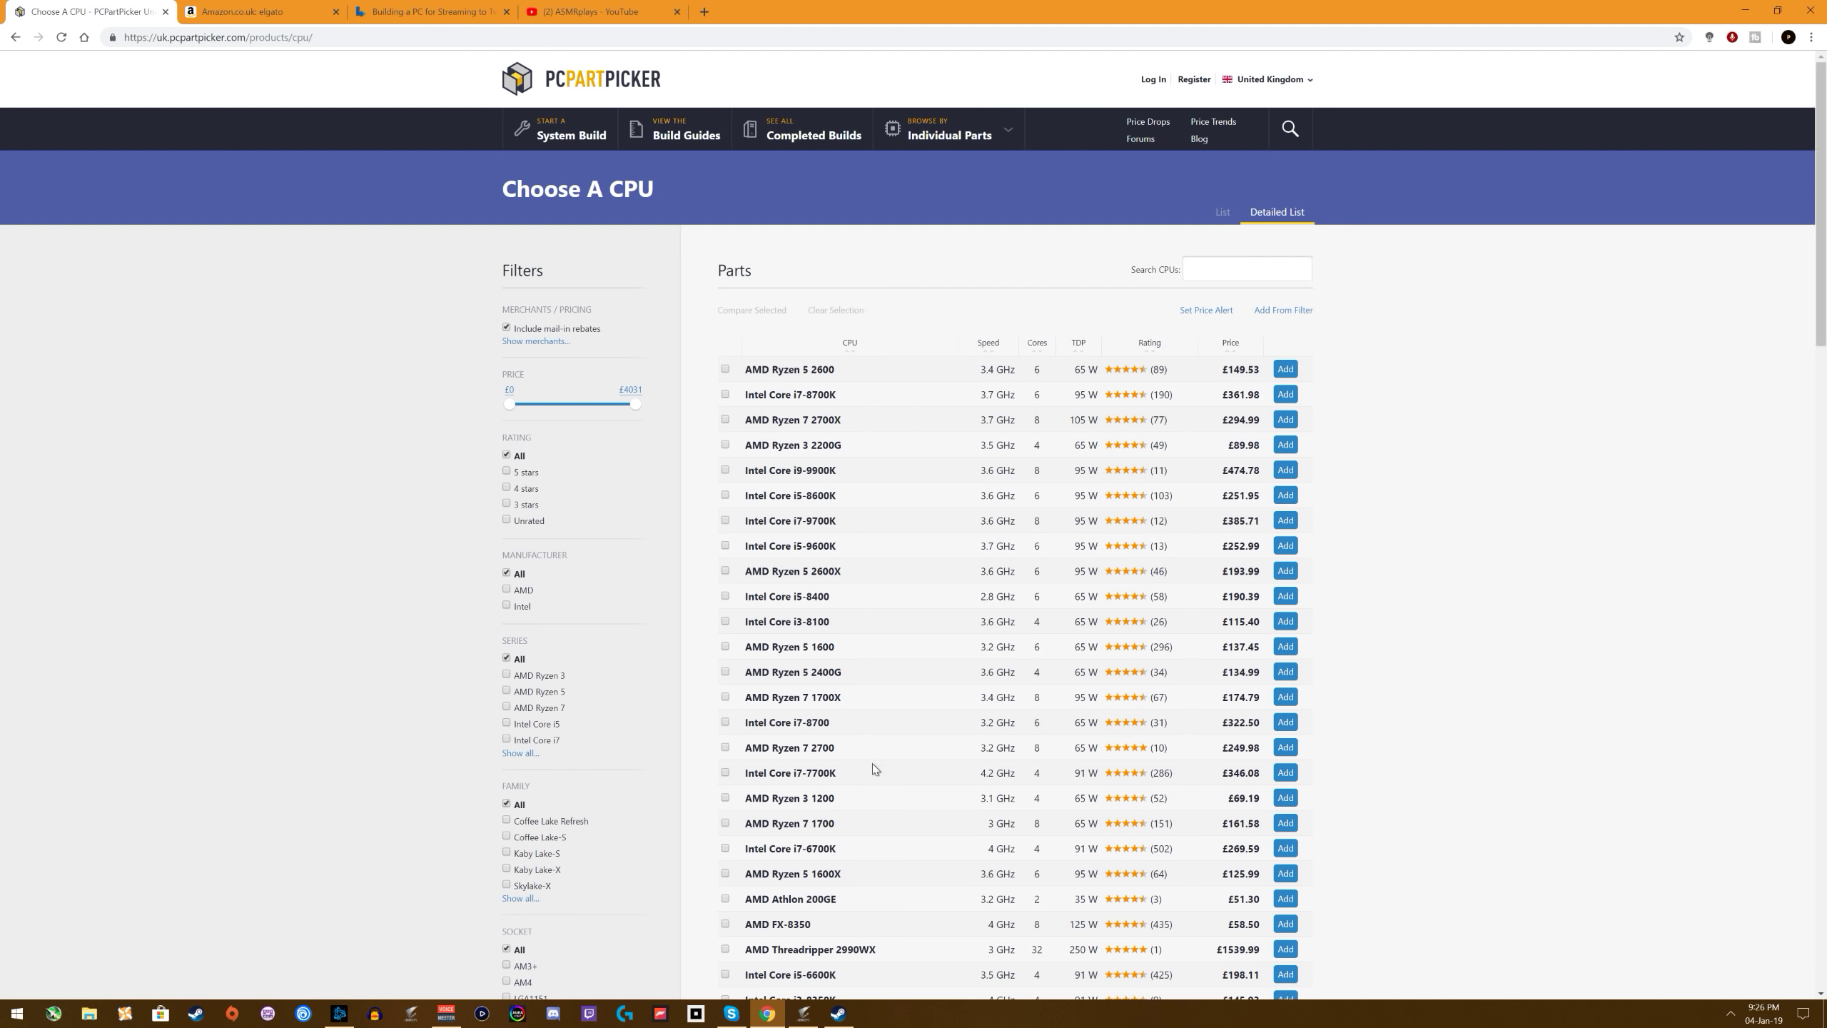
pyautogui.scroll(-1, 873, 764)
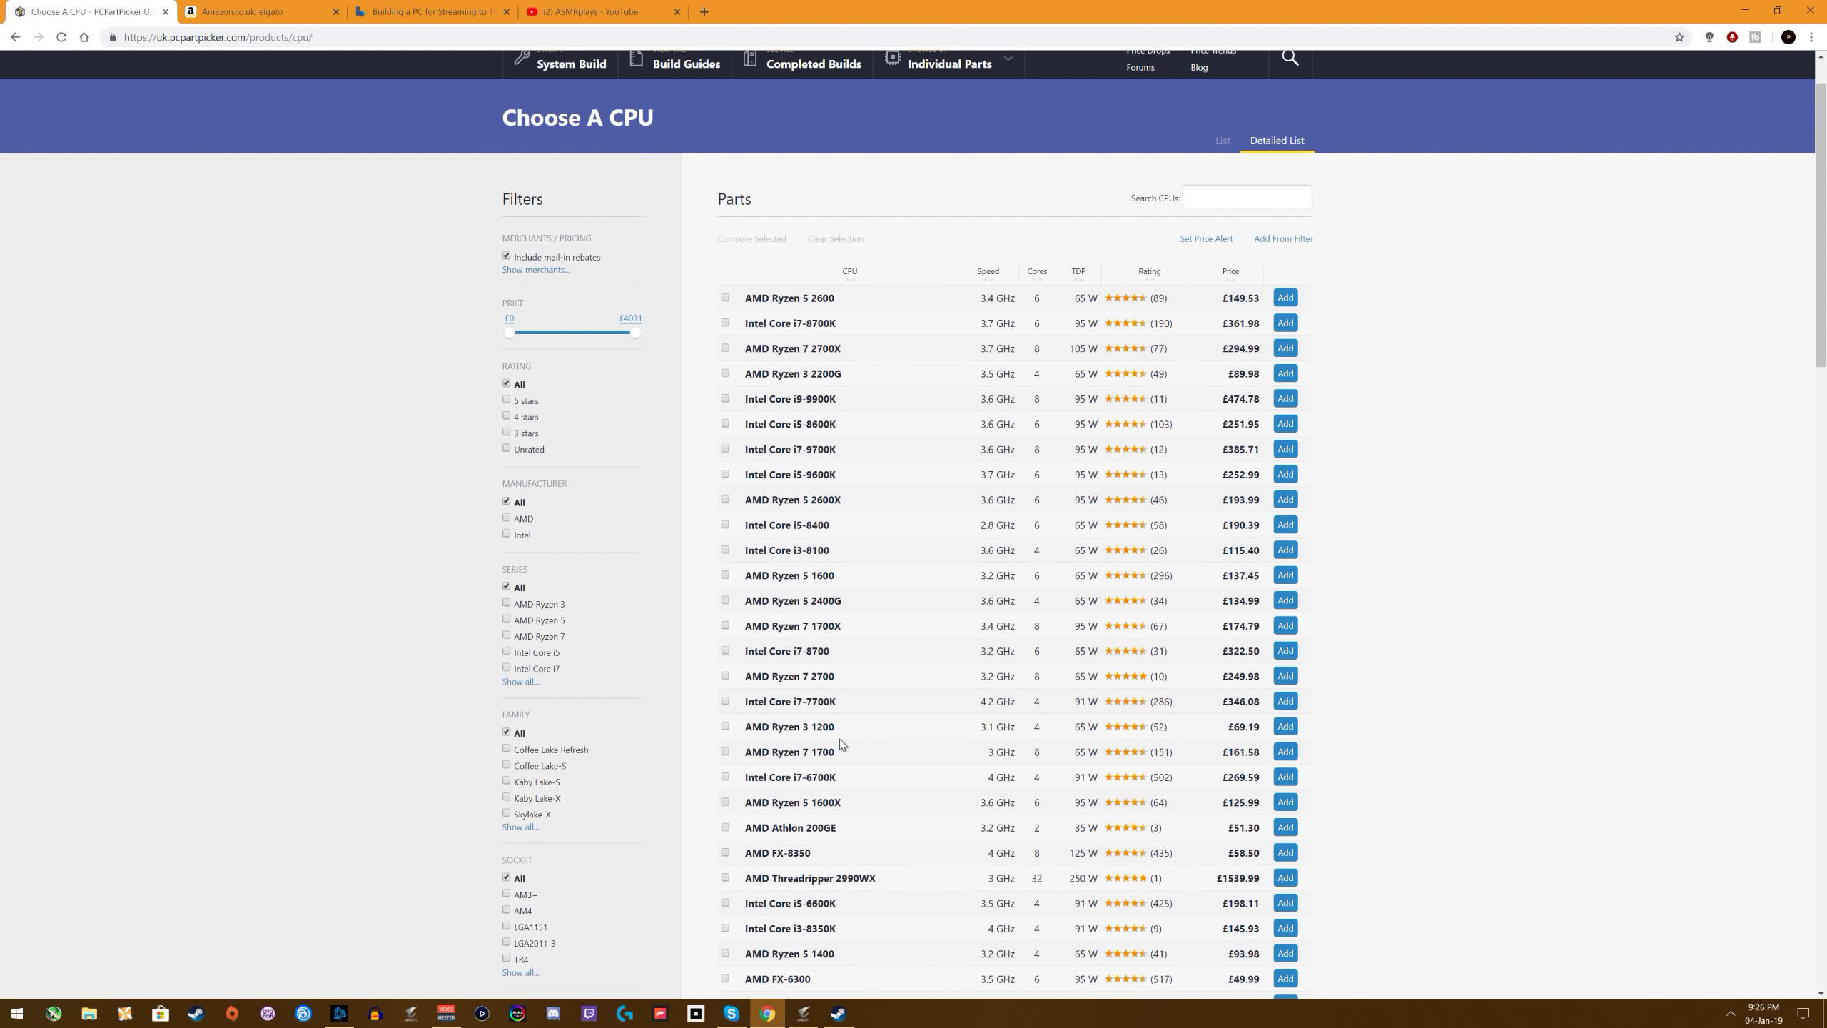
pyautogui.scroll(-3, 839, 740)
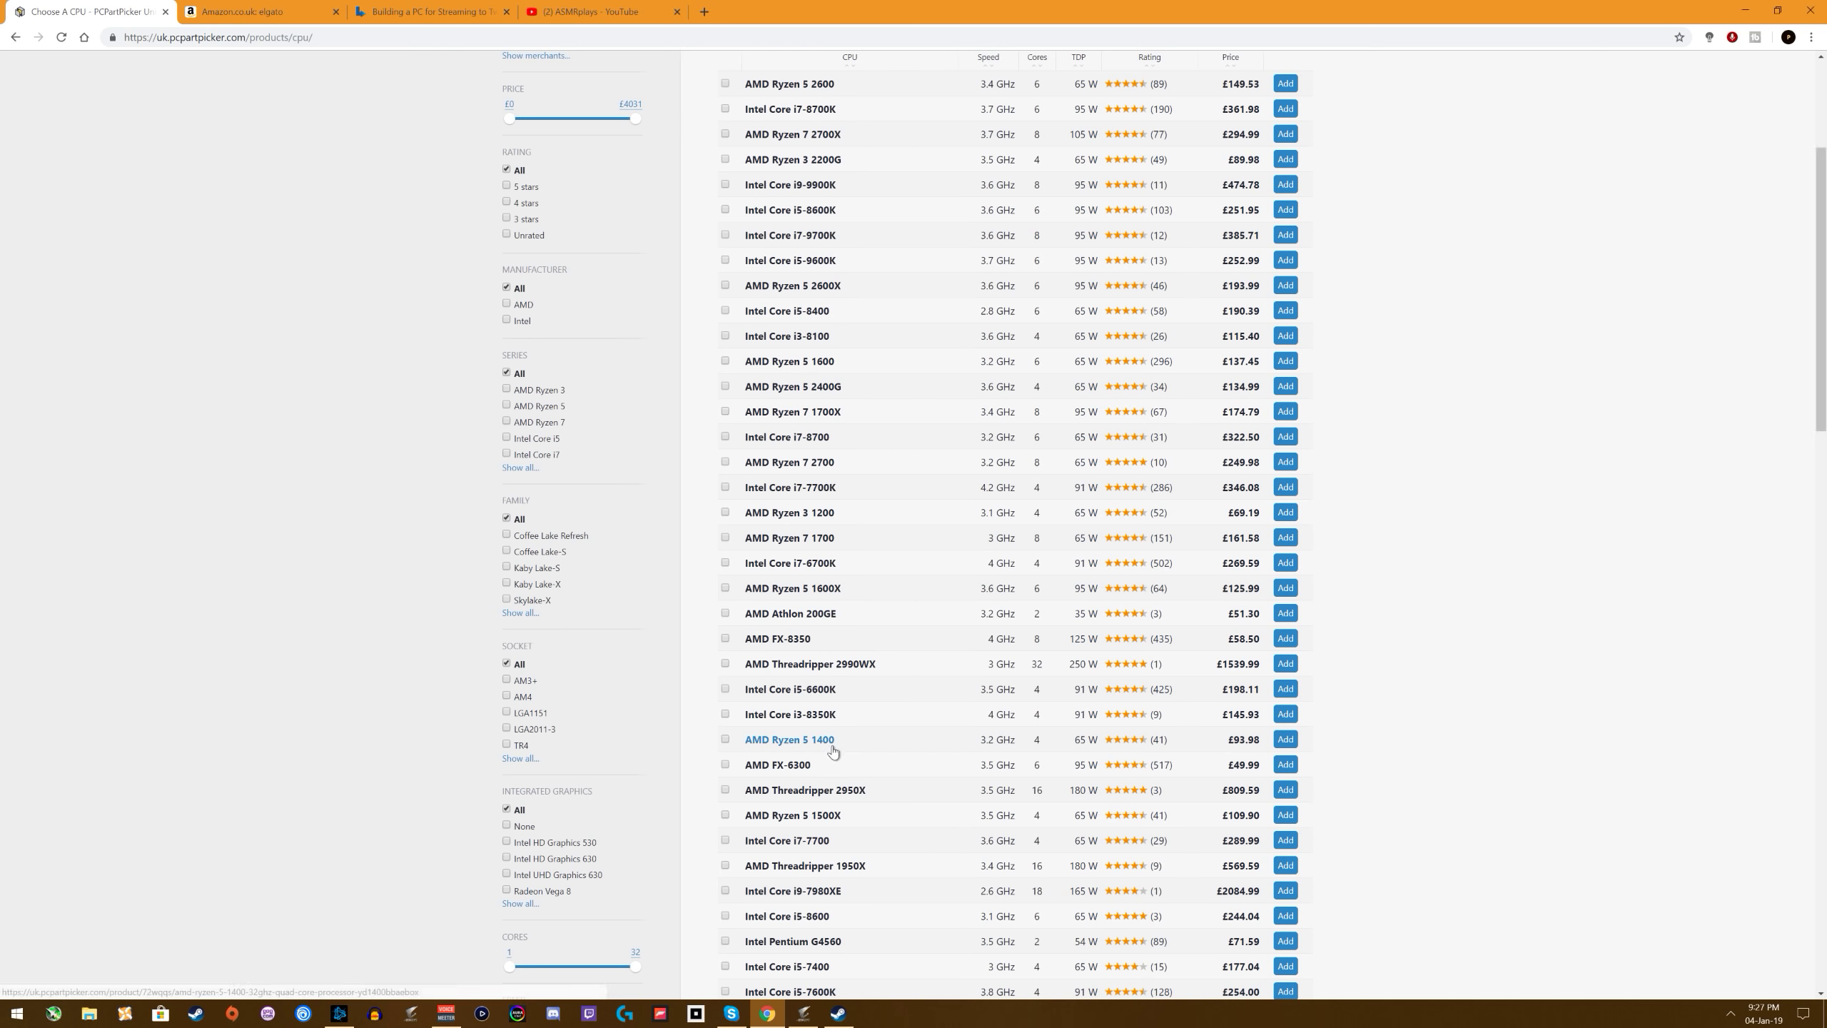
pyautogui.scroll(4, 841, 748)
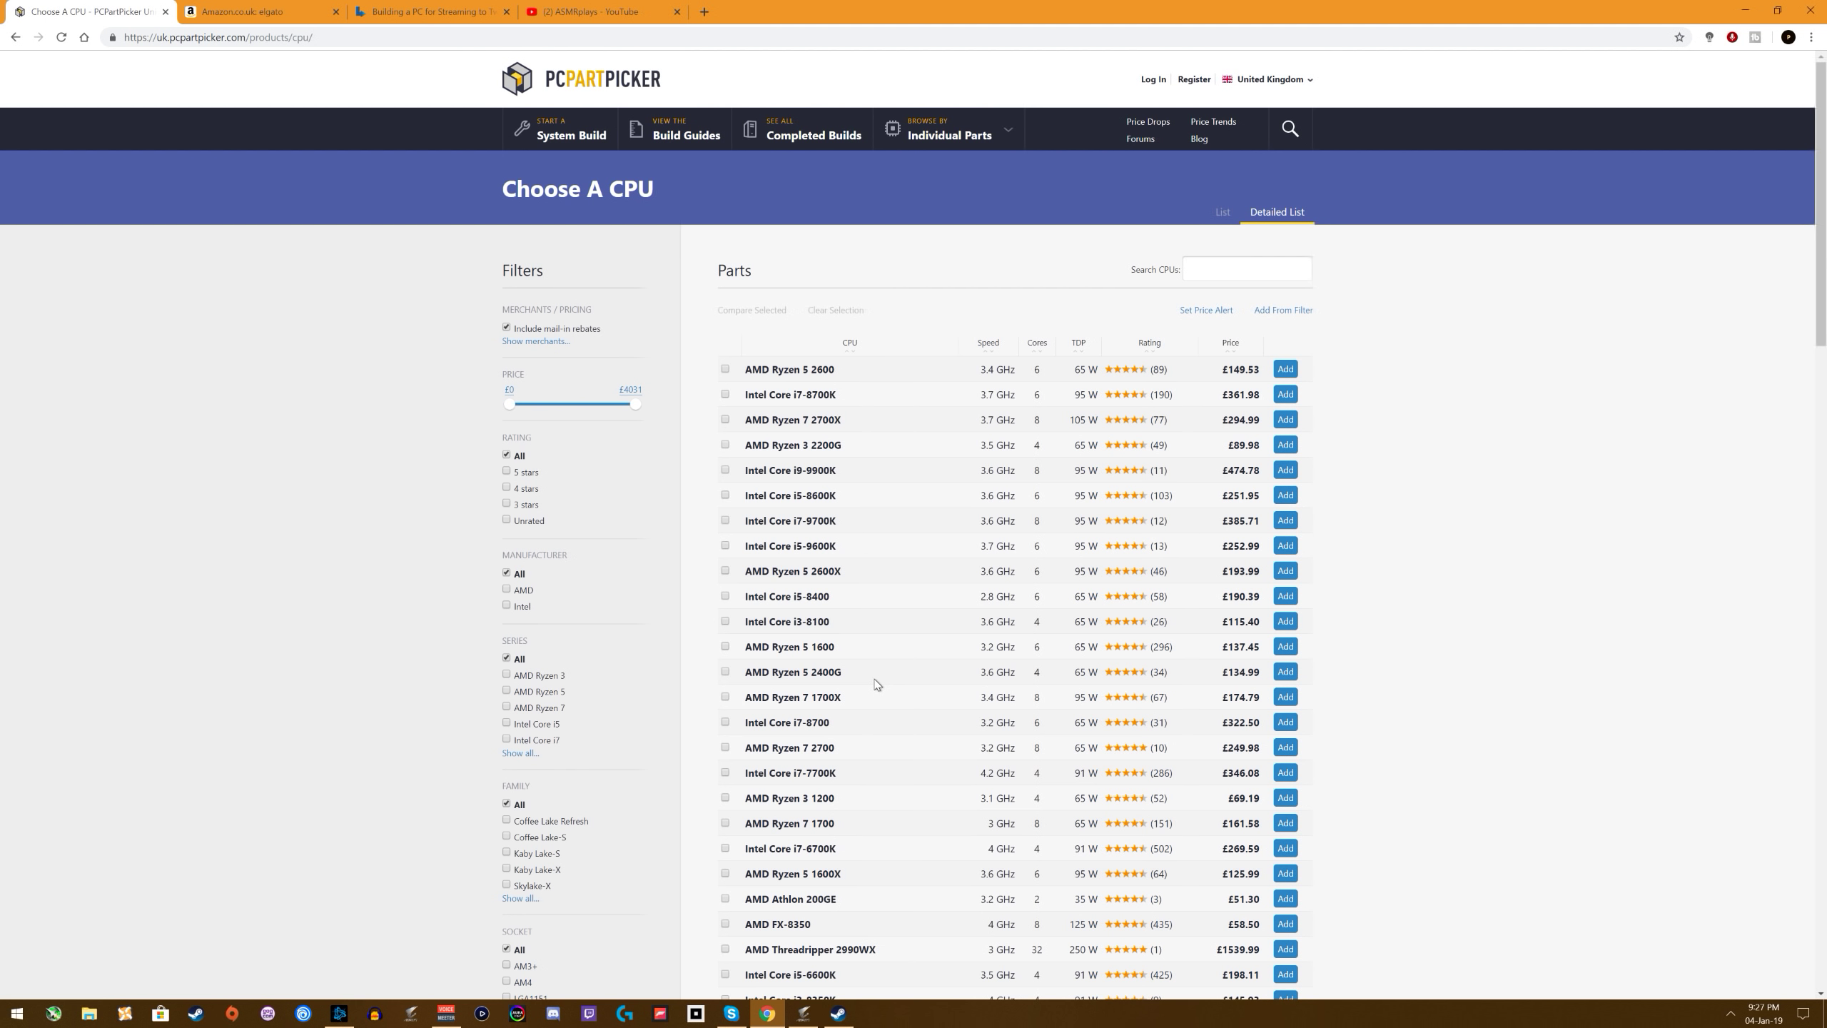
pyautogui.scroll(-2, 876, 683)
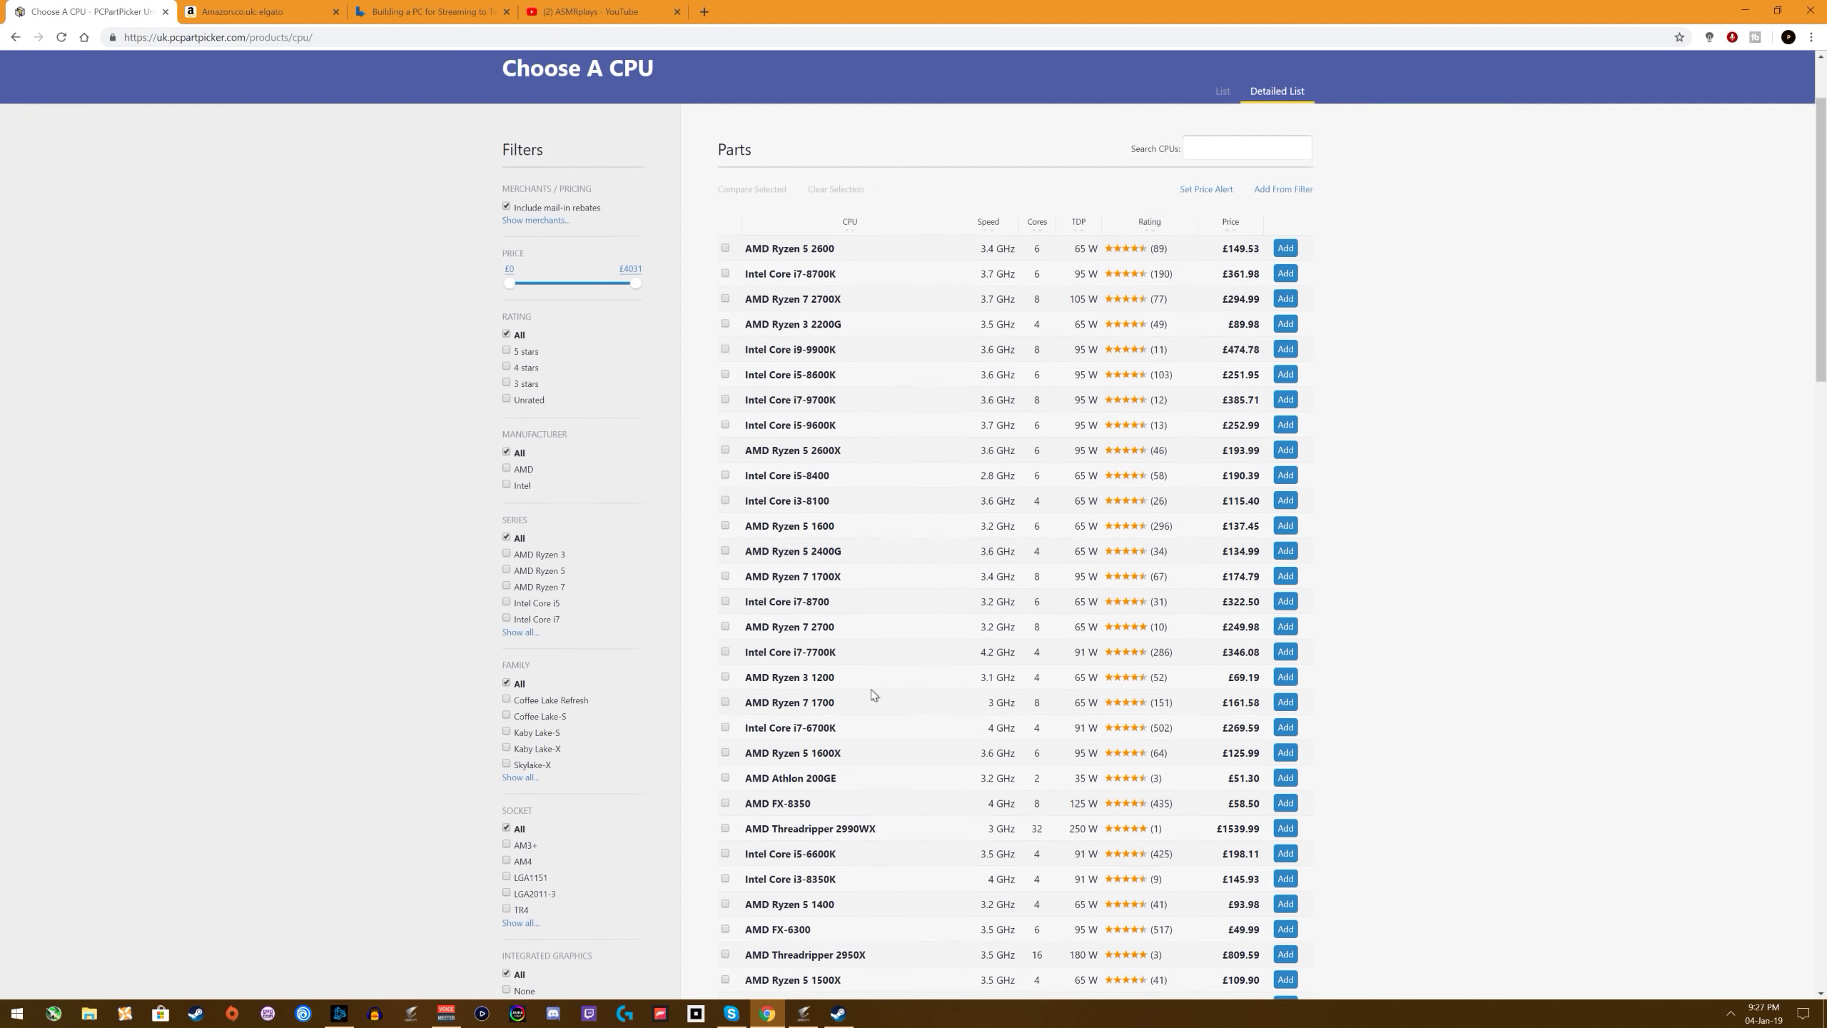
pyautogui.scroll(-2, 872, 693)
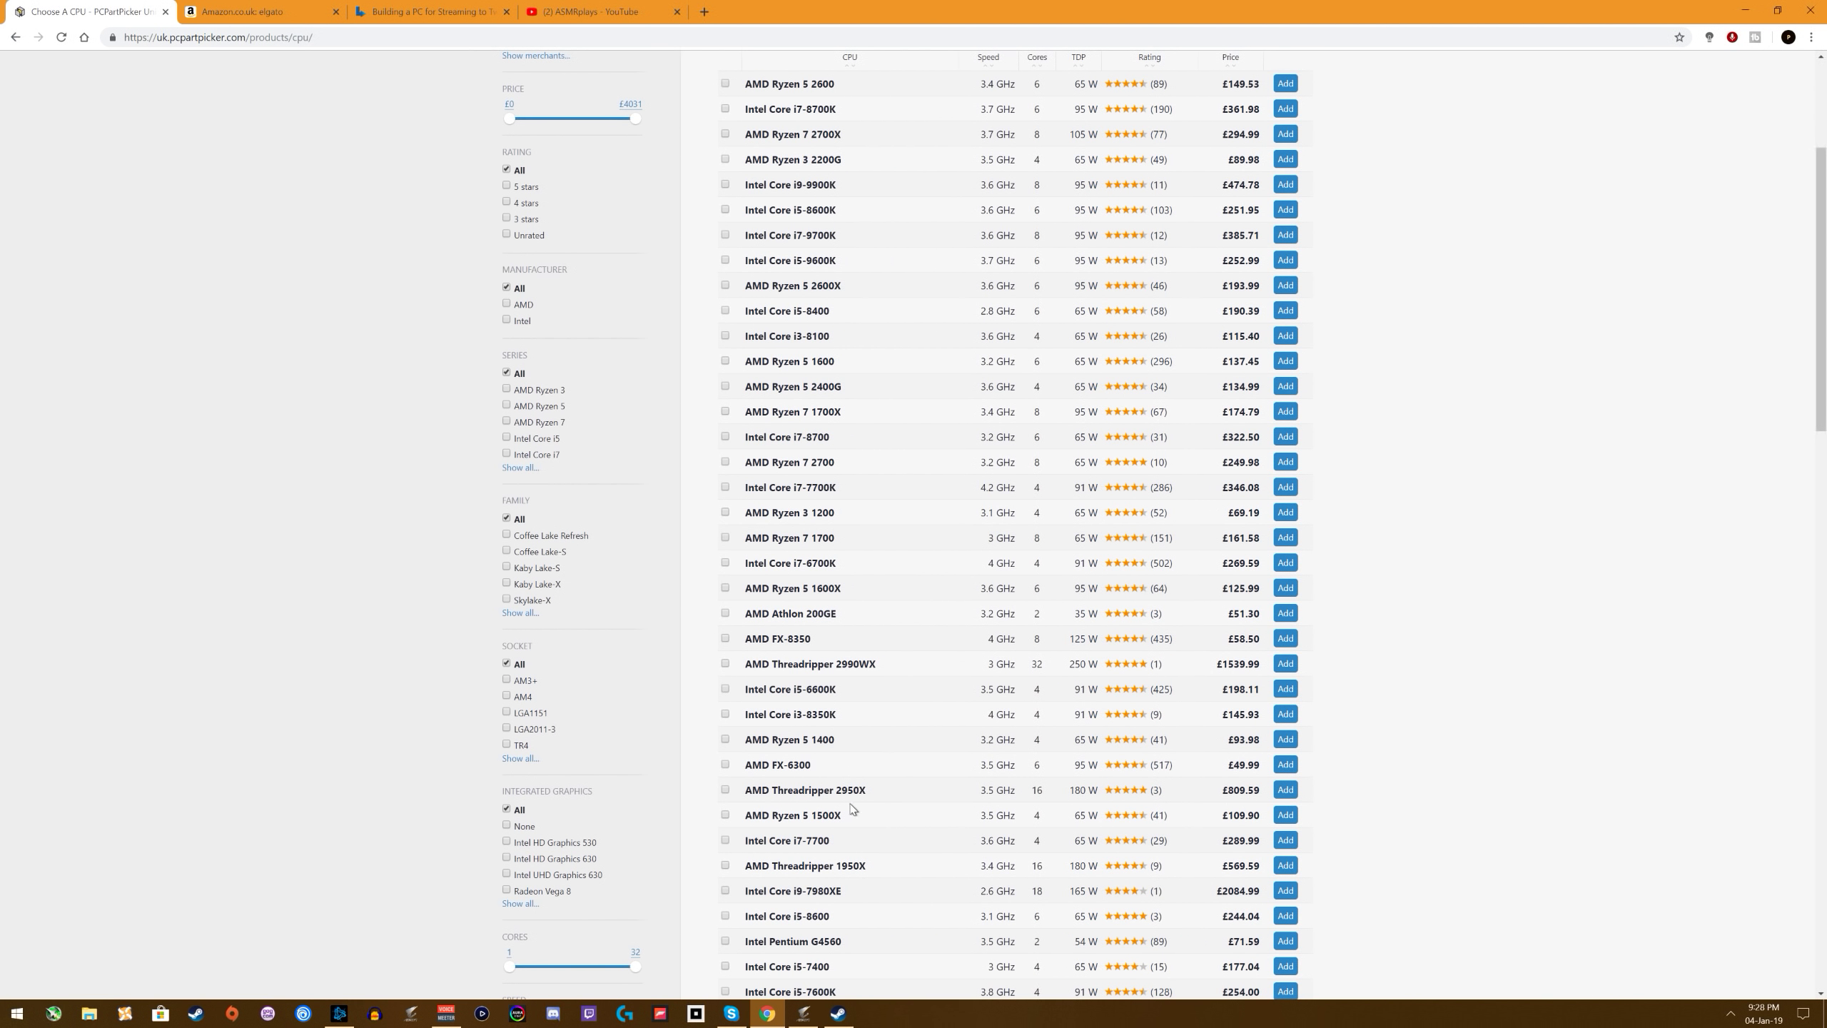
pyautogui.scroll(4, 863, 730)
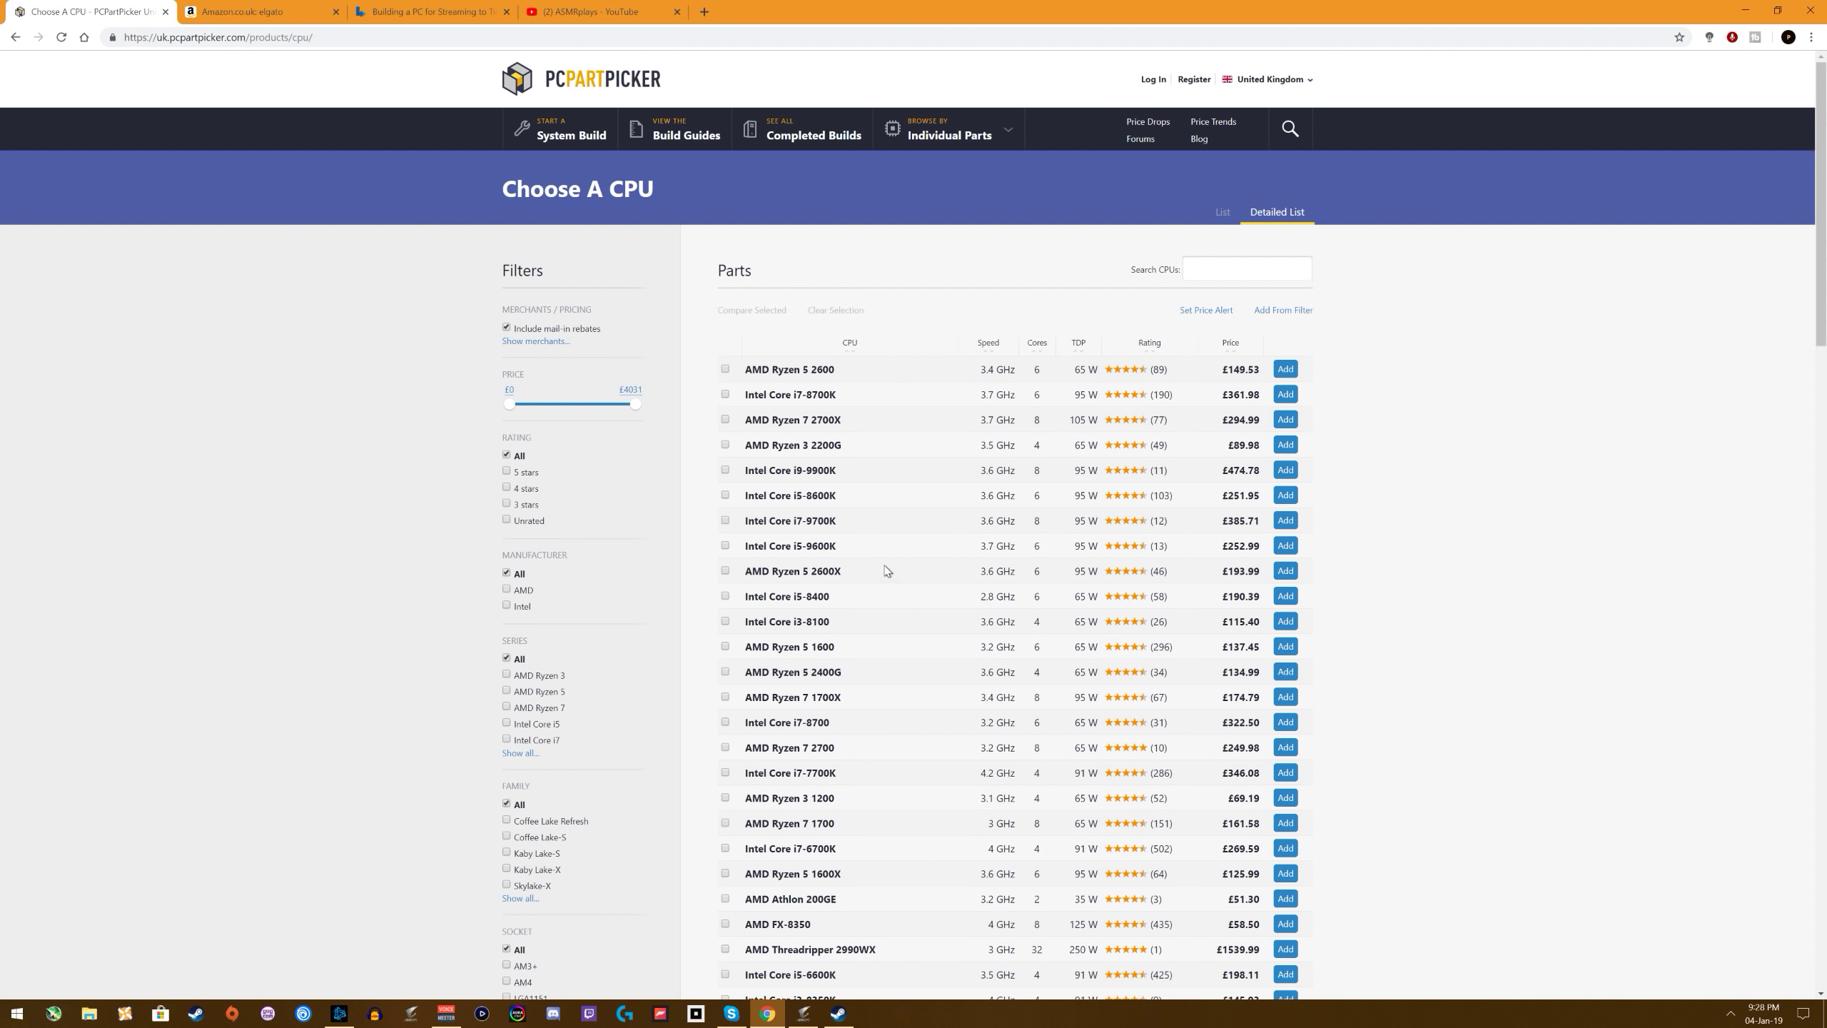
# Step: Filter the CPU list to AMD Ryzen 5 models, and replace that filter with Intel as manufacturer for all series
pyautogui.click(532, 590)
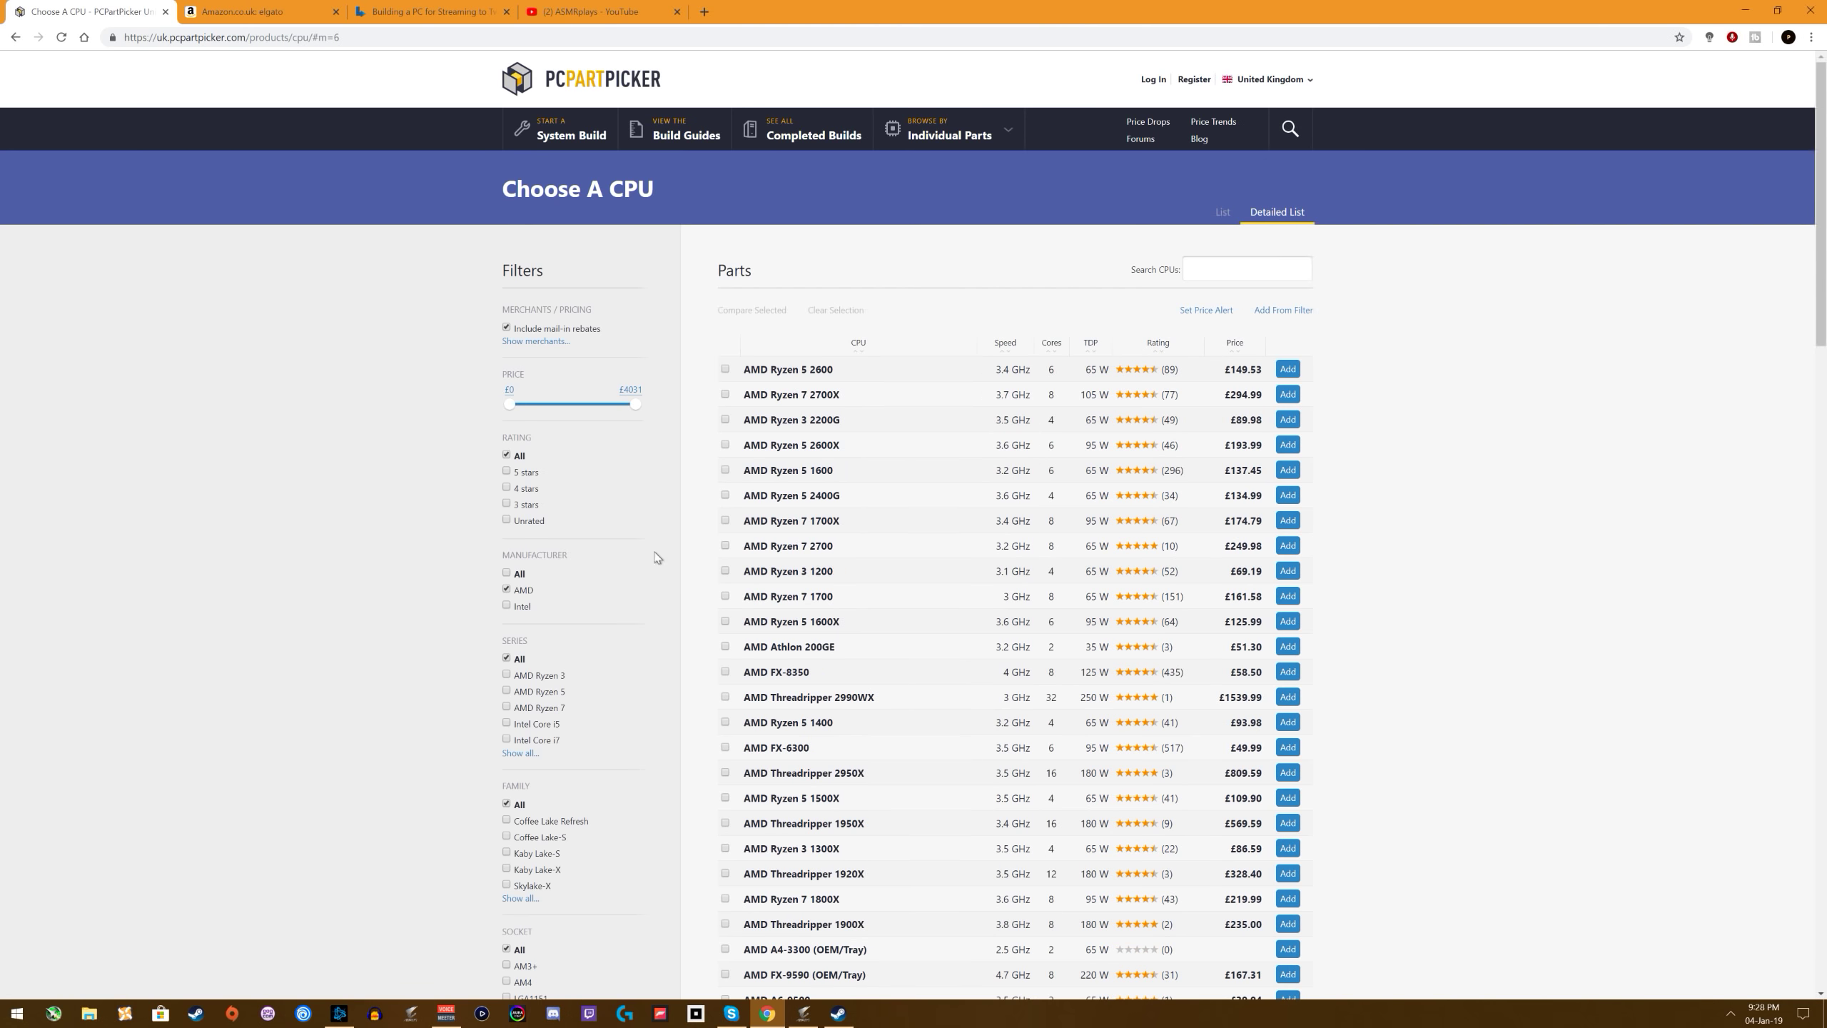
pyautogui.click(512, 692)
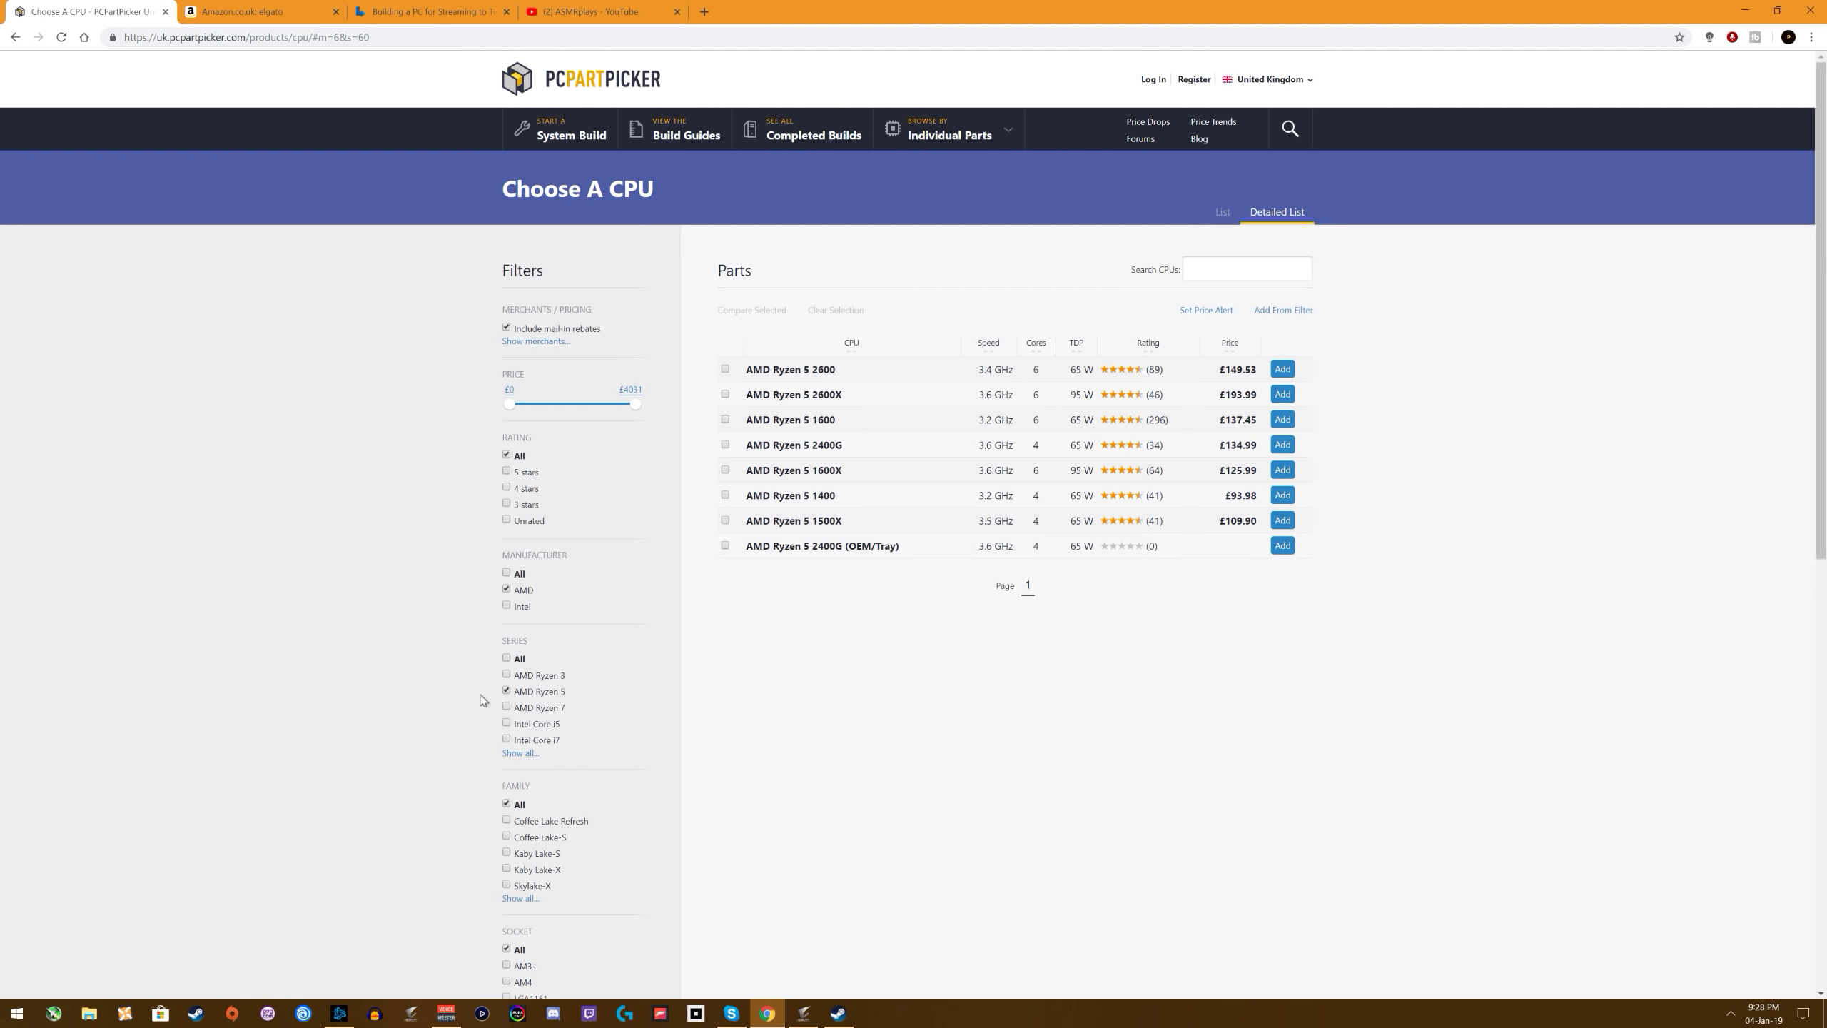
pyautogui.click(506, 691)
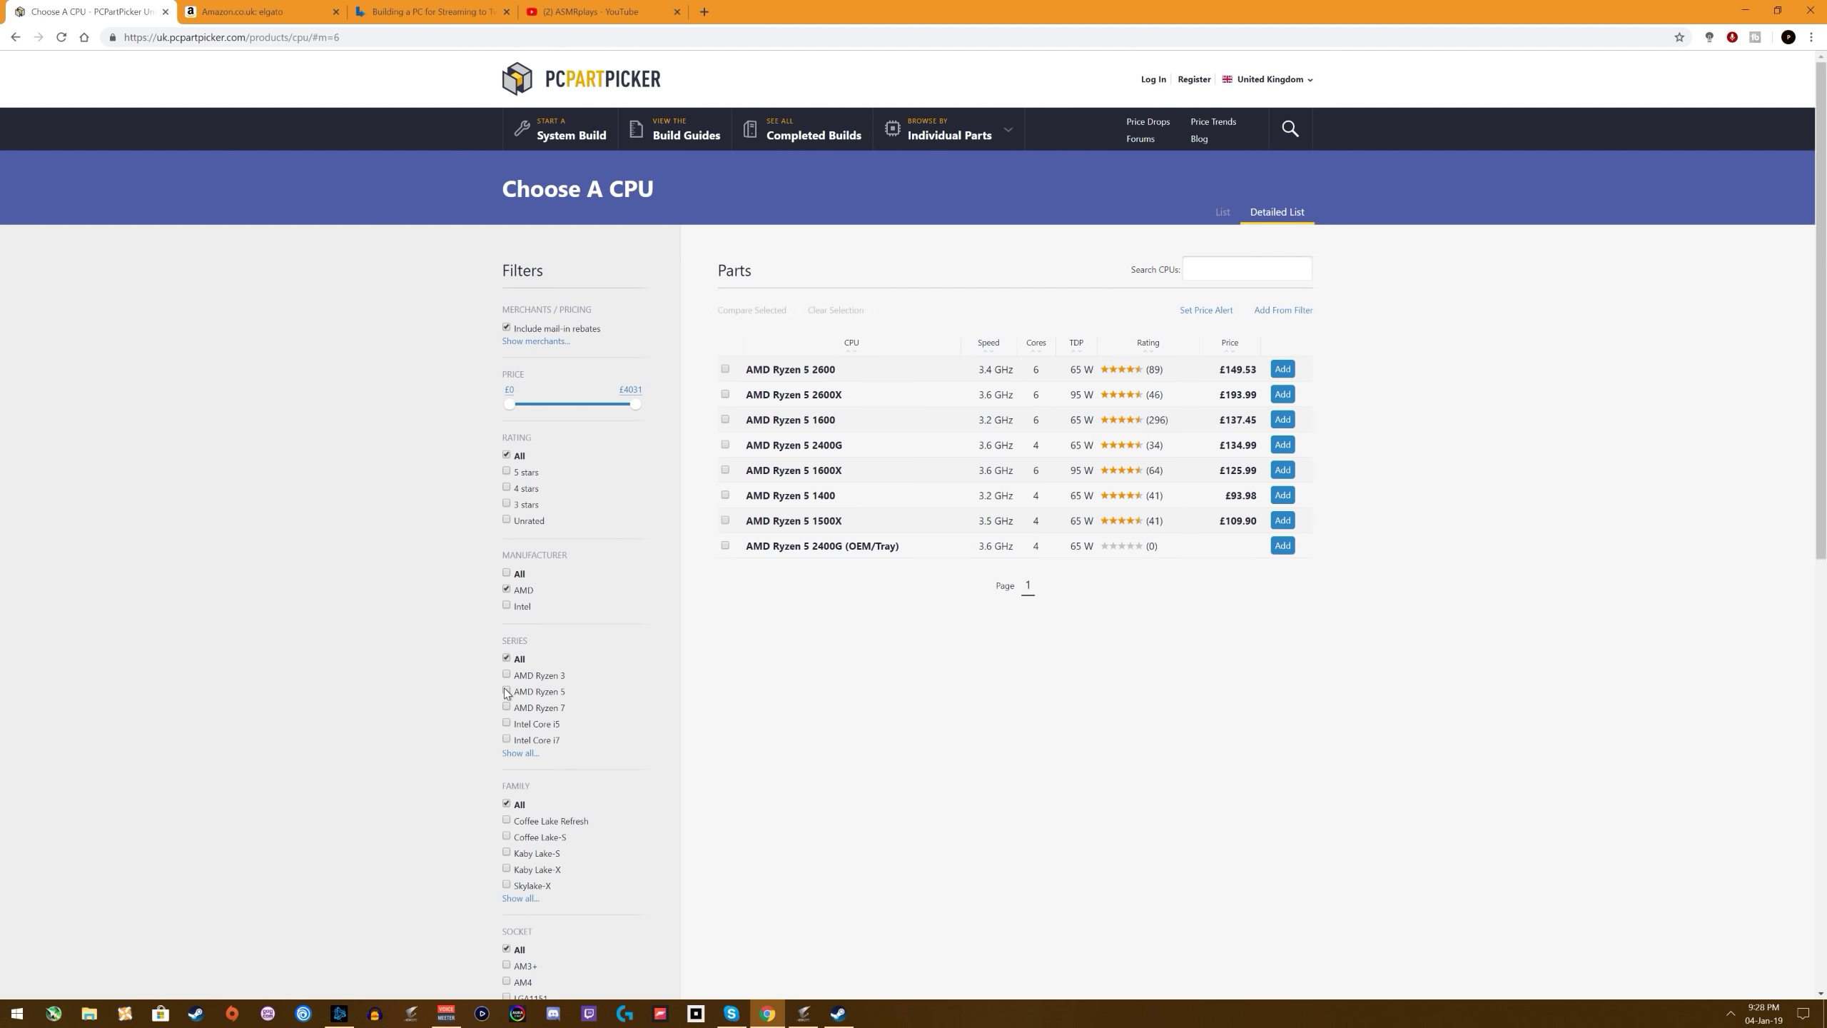
pyautogui.click(513, 606)
pyautogui.click(510, 591)
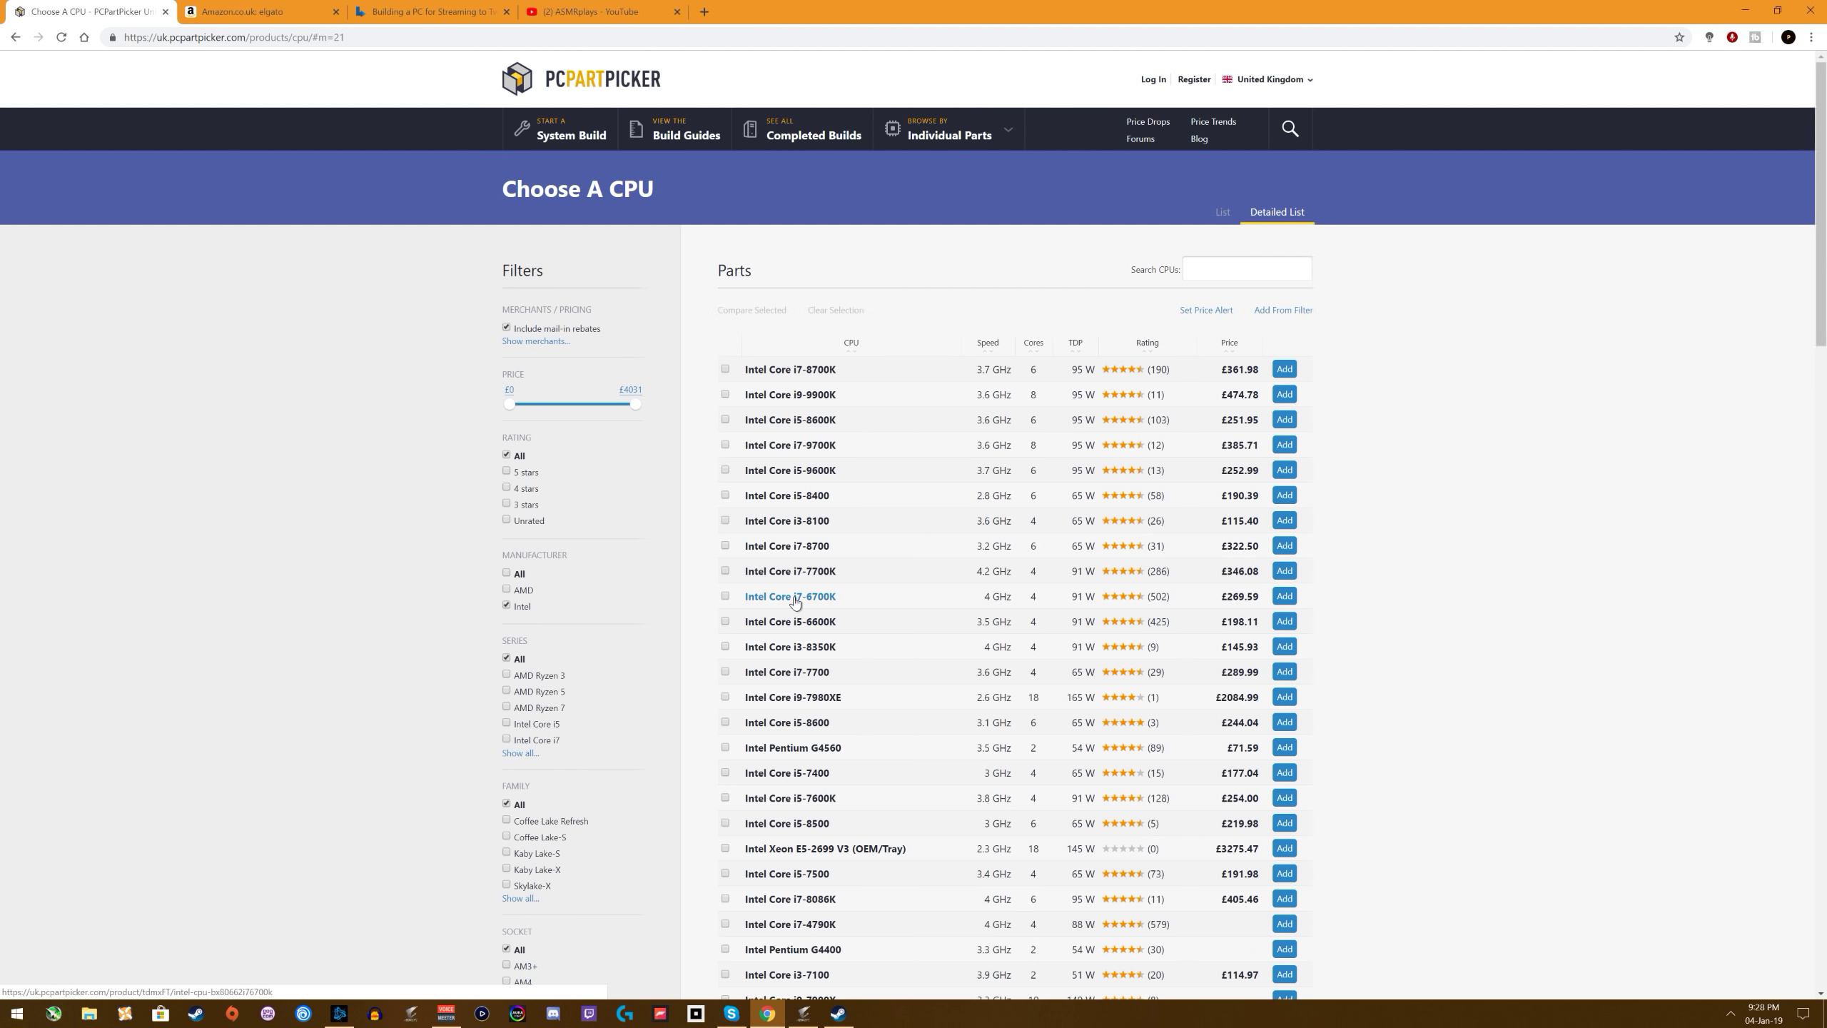
# Step: Switch the CPU filters to AMD Ryzen 5, show the Ryzen 7 series for comparison, and return to Ryzen 5
pyautogui.click(522, 692)
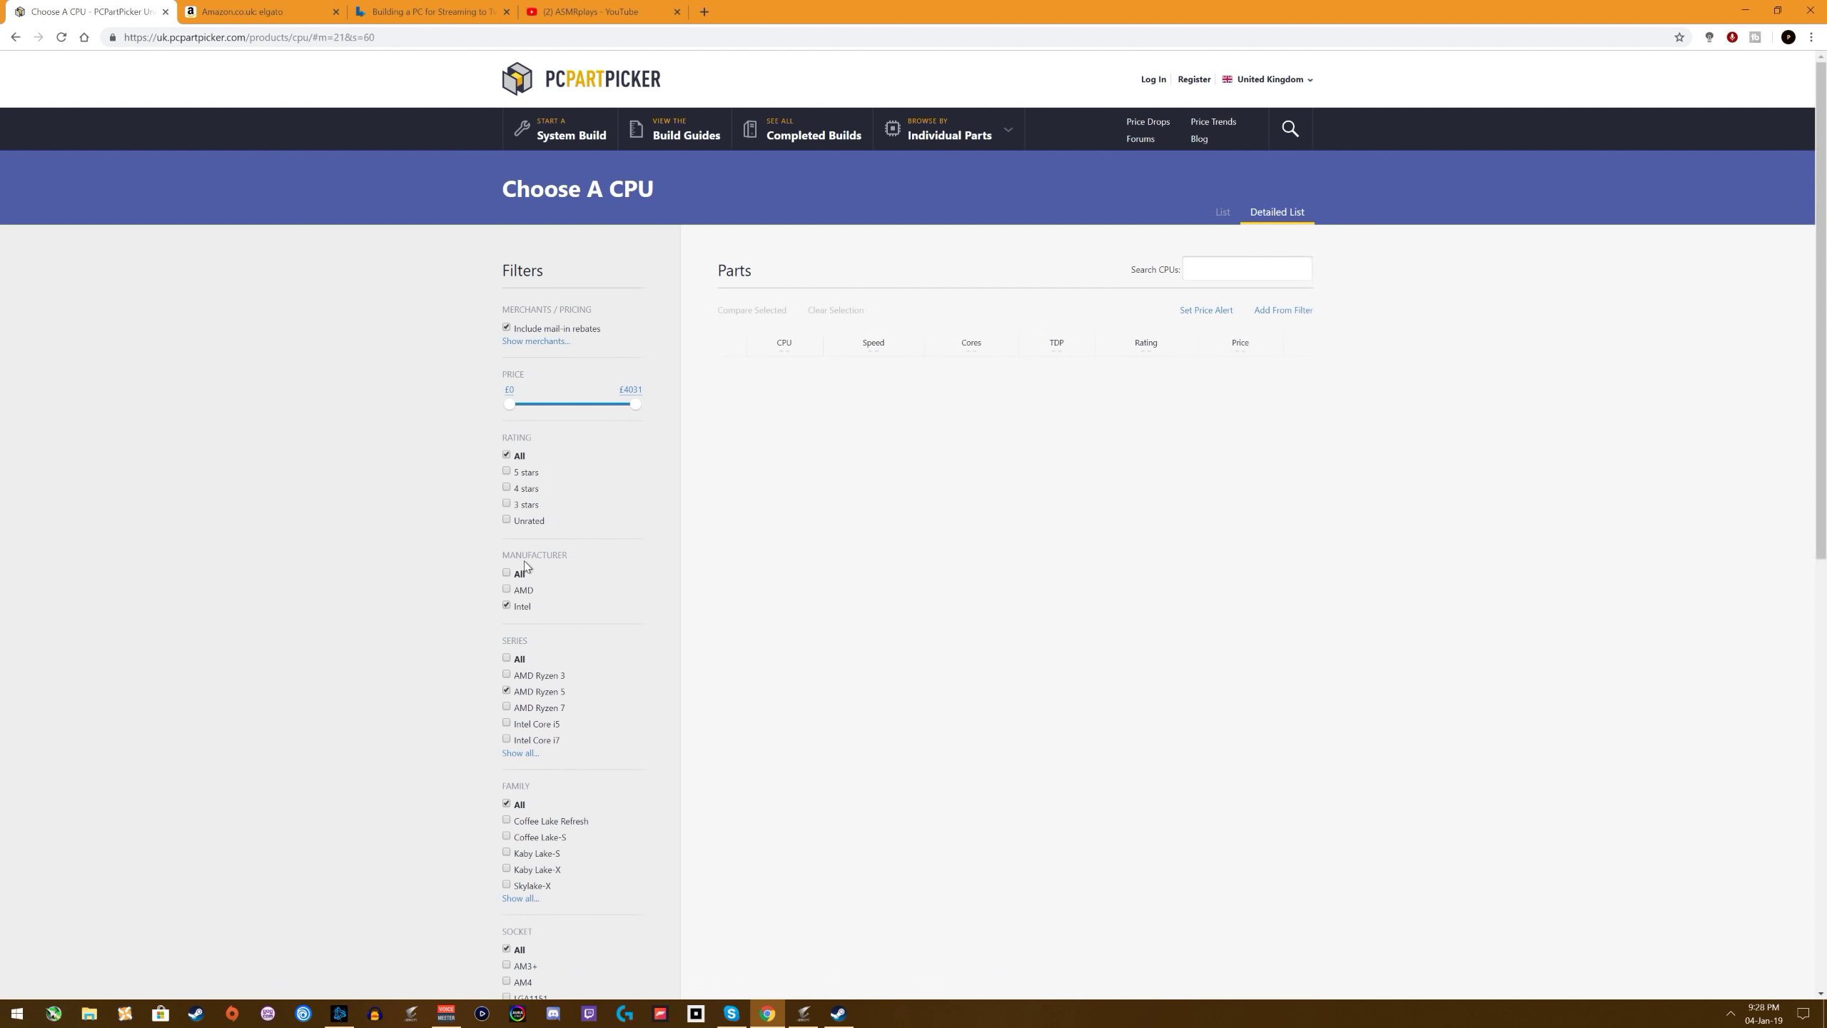
pyautogui.click(516, 593)
pyautogui.click(518, 606)
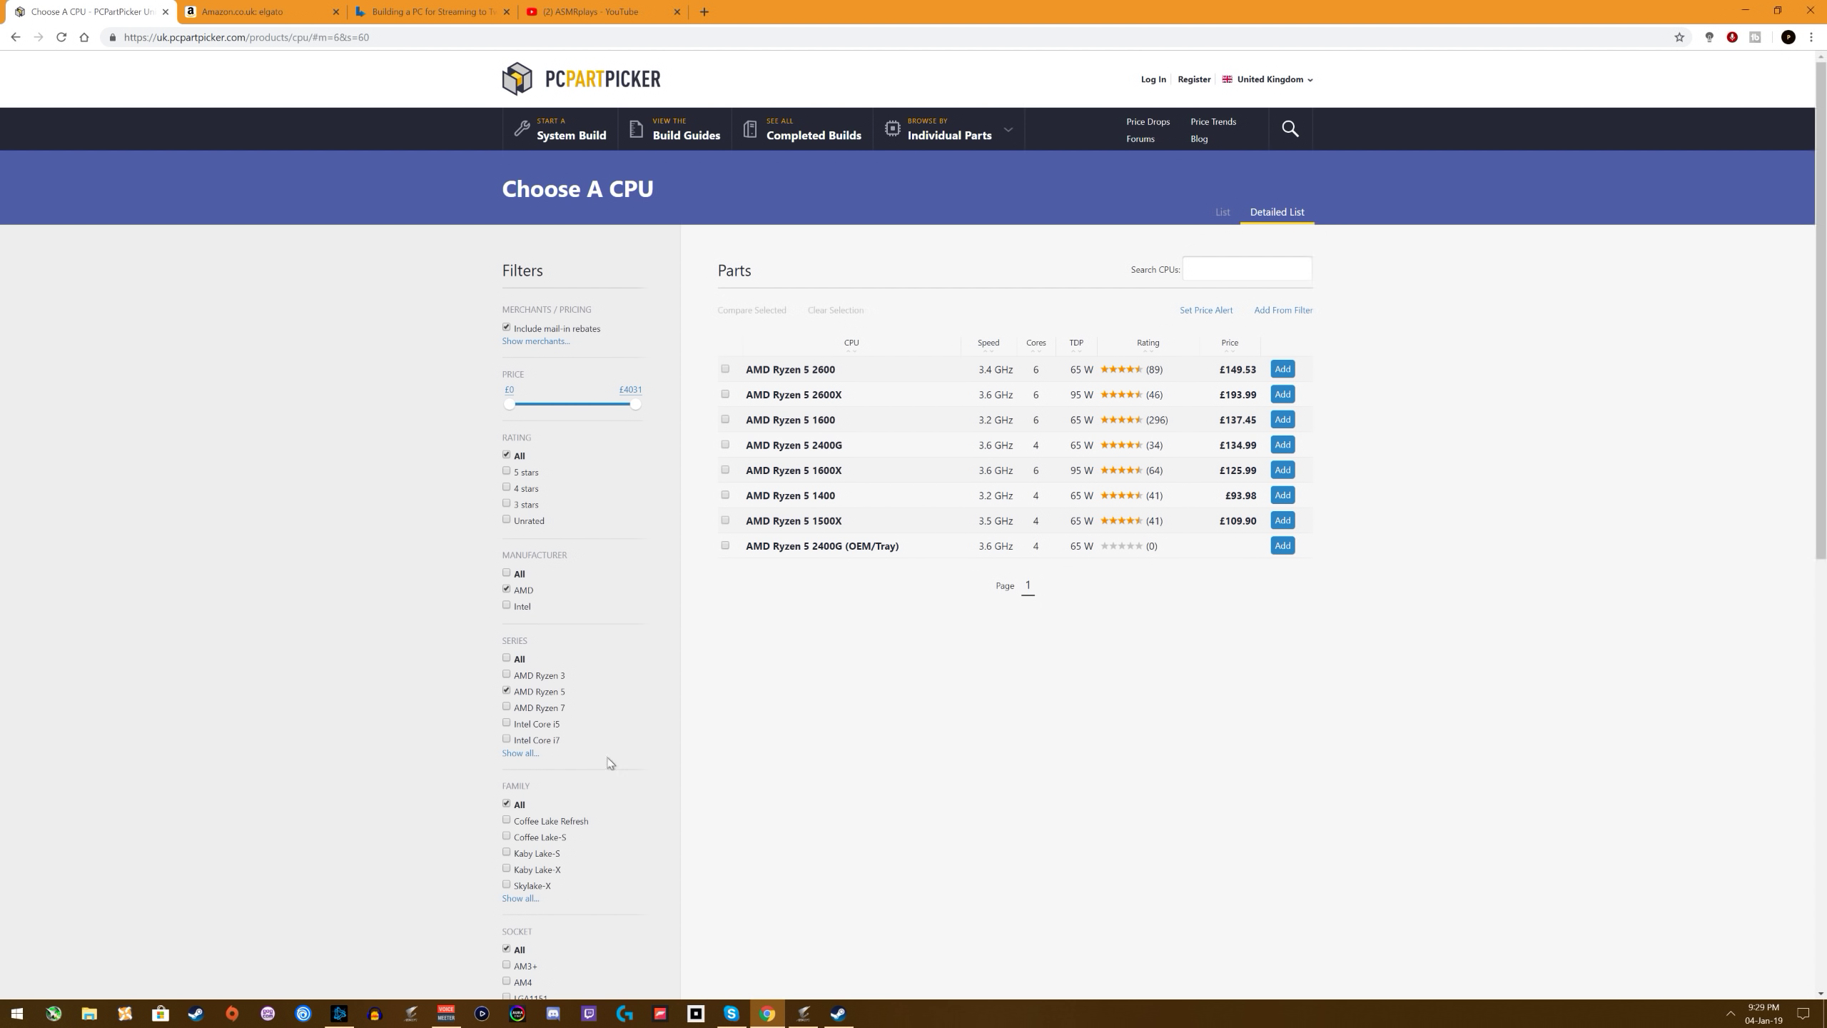
pyautogui.click(518, 692)
pyautogui.click(519, 708)
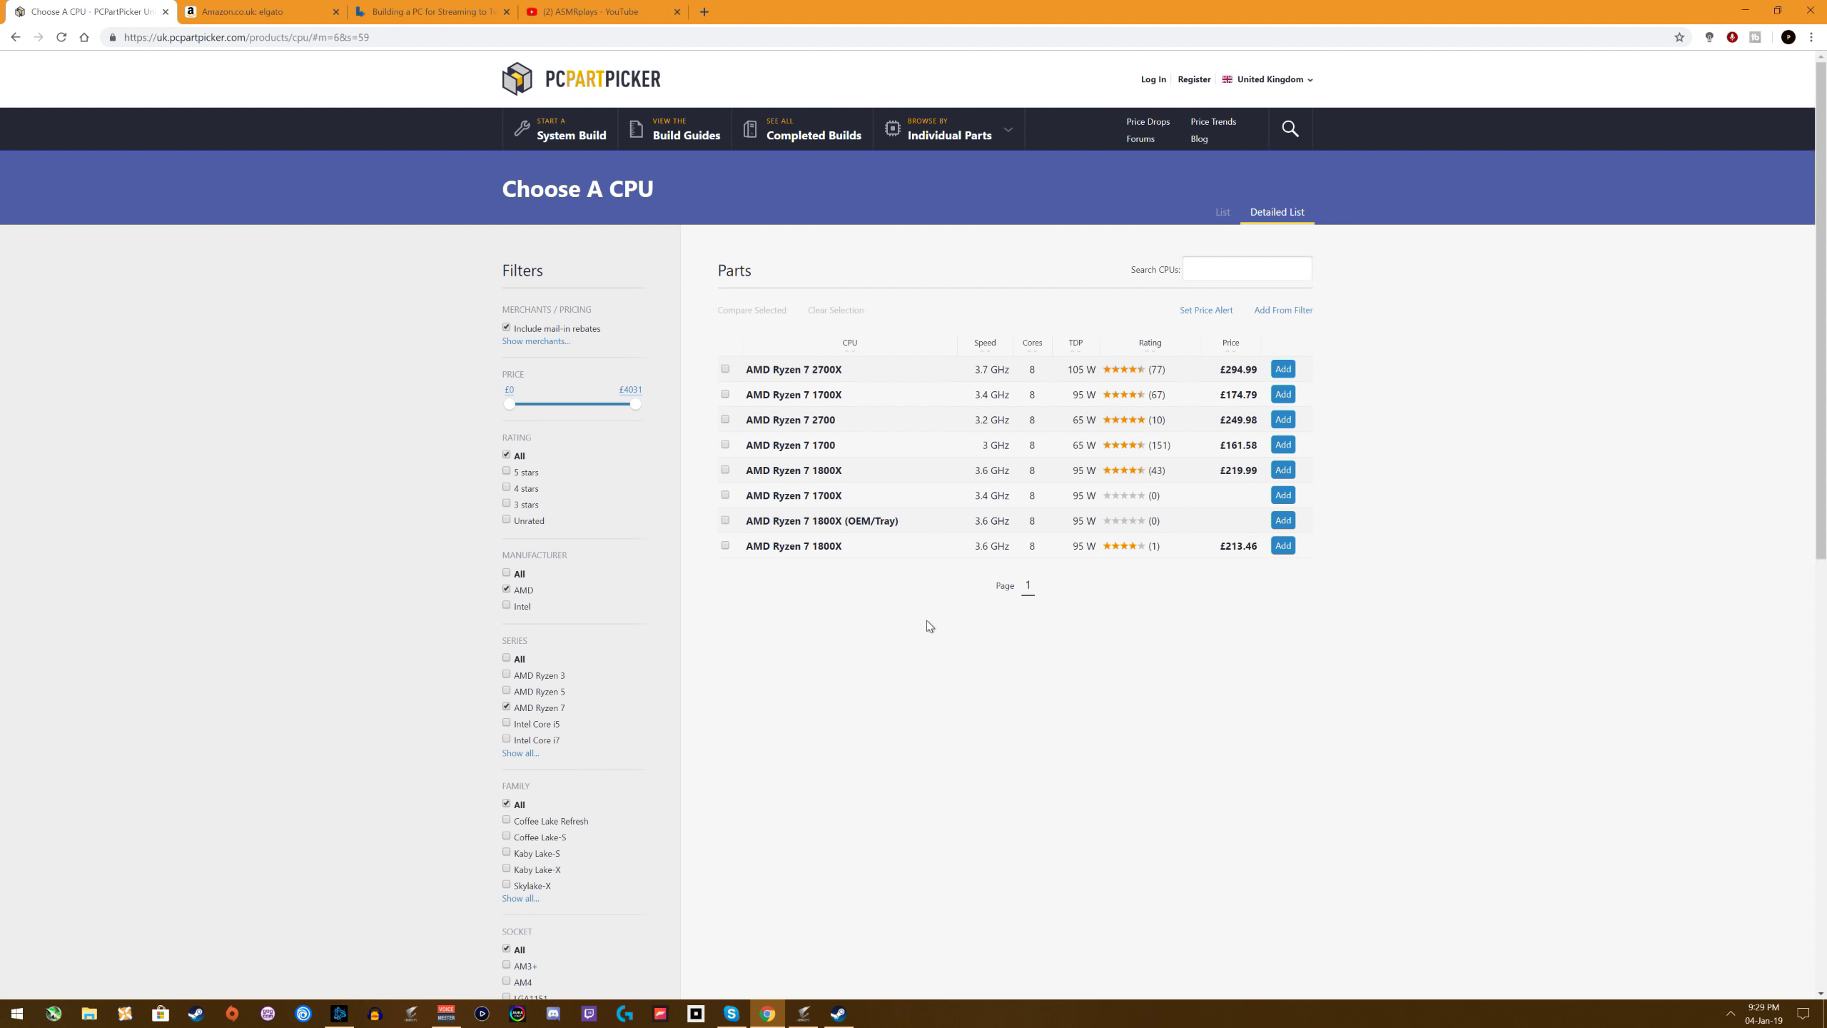
pyautogui.click(549, 705)
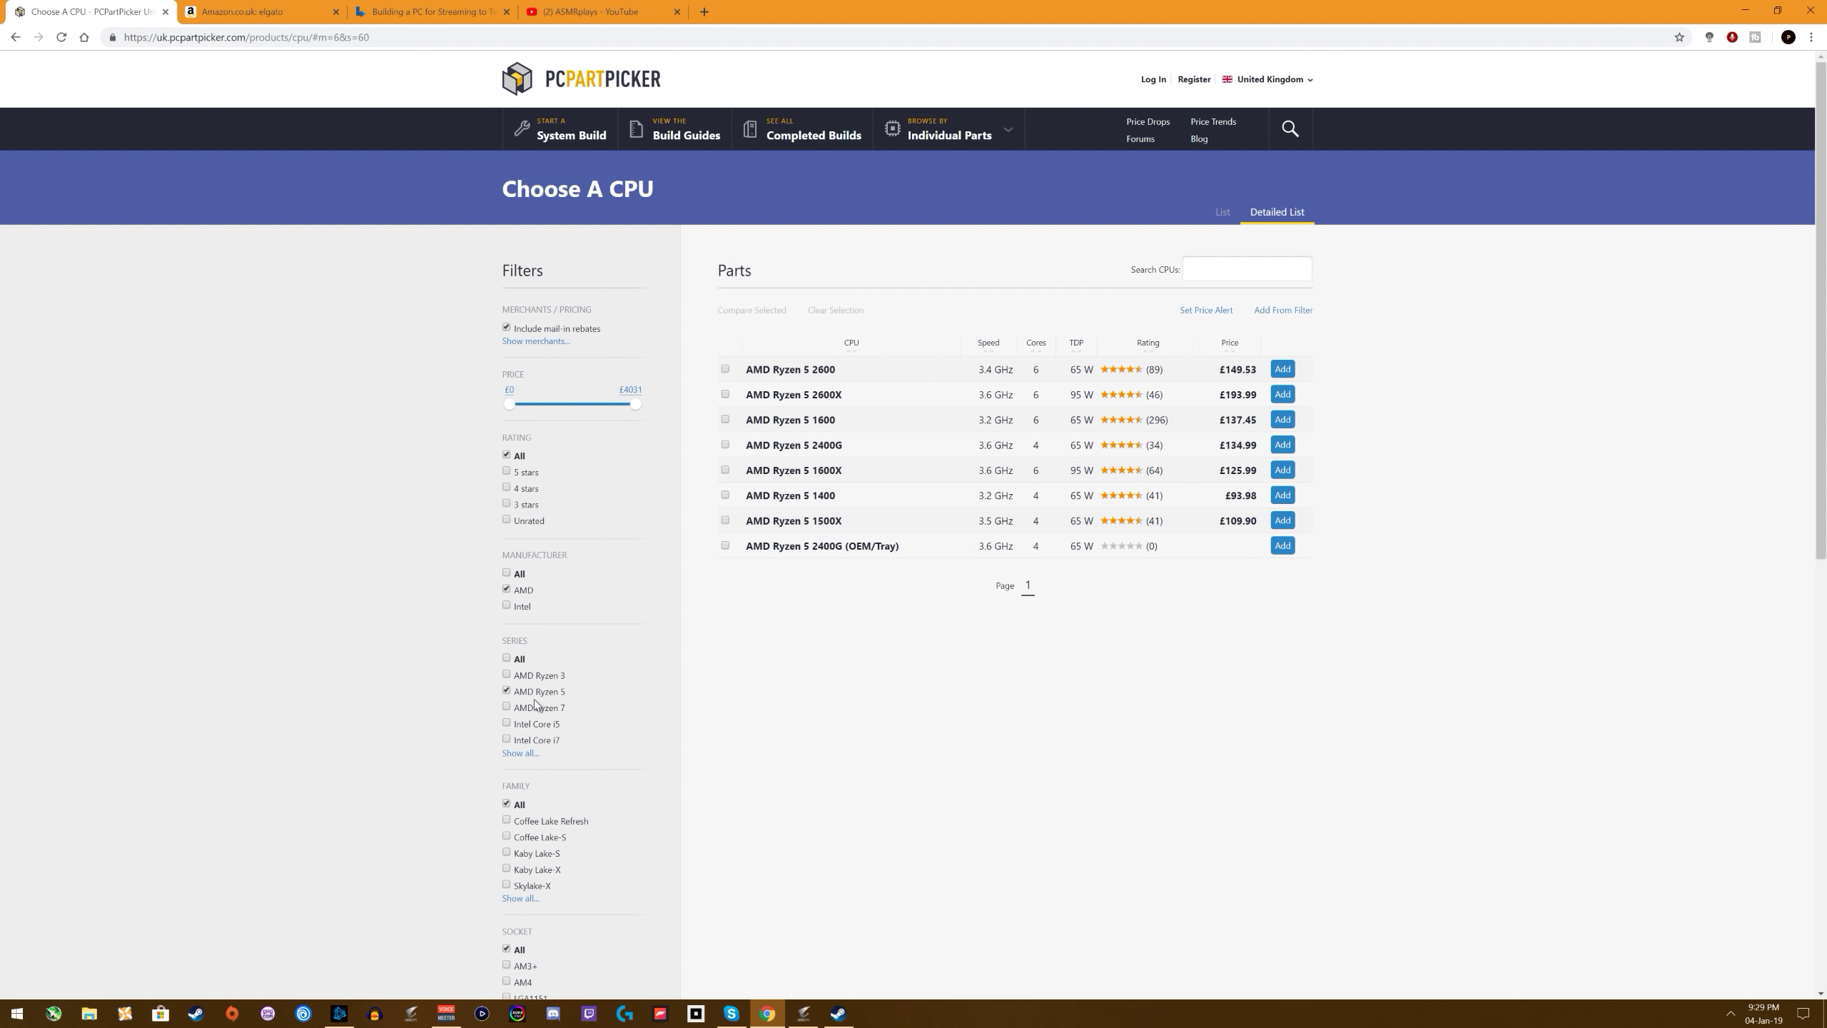
# Step: Change the CPU filters to show only Intel processors of the Core i7 series
pyautogui.click(545, 693)
pyautogui.click(523, 604)
pyautogui.click(526, 591)
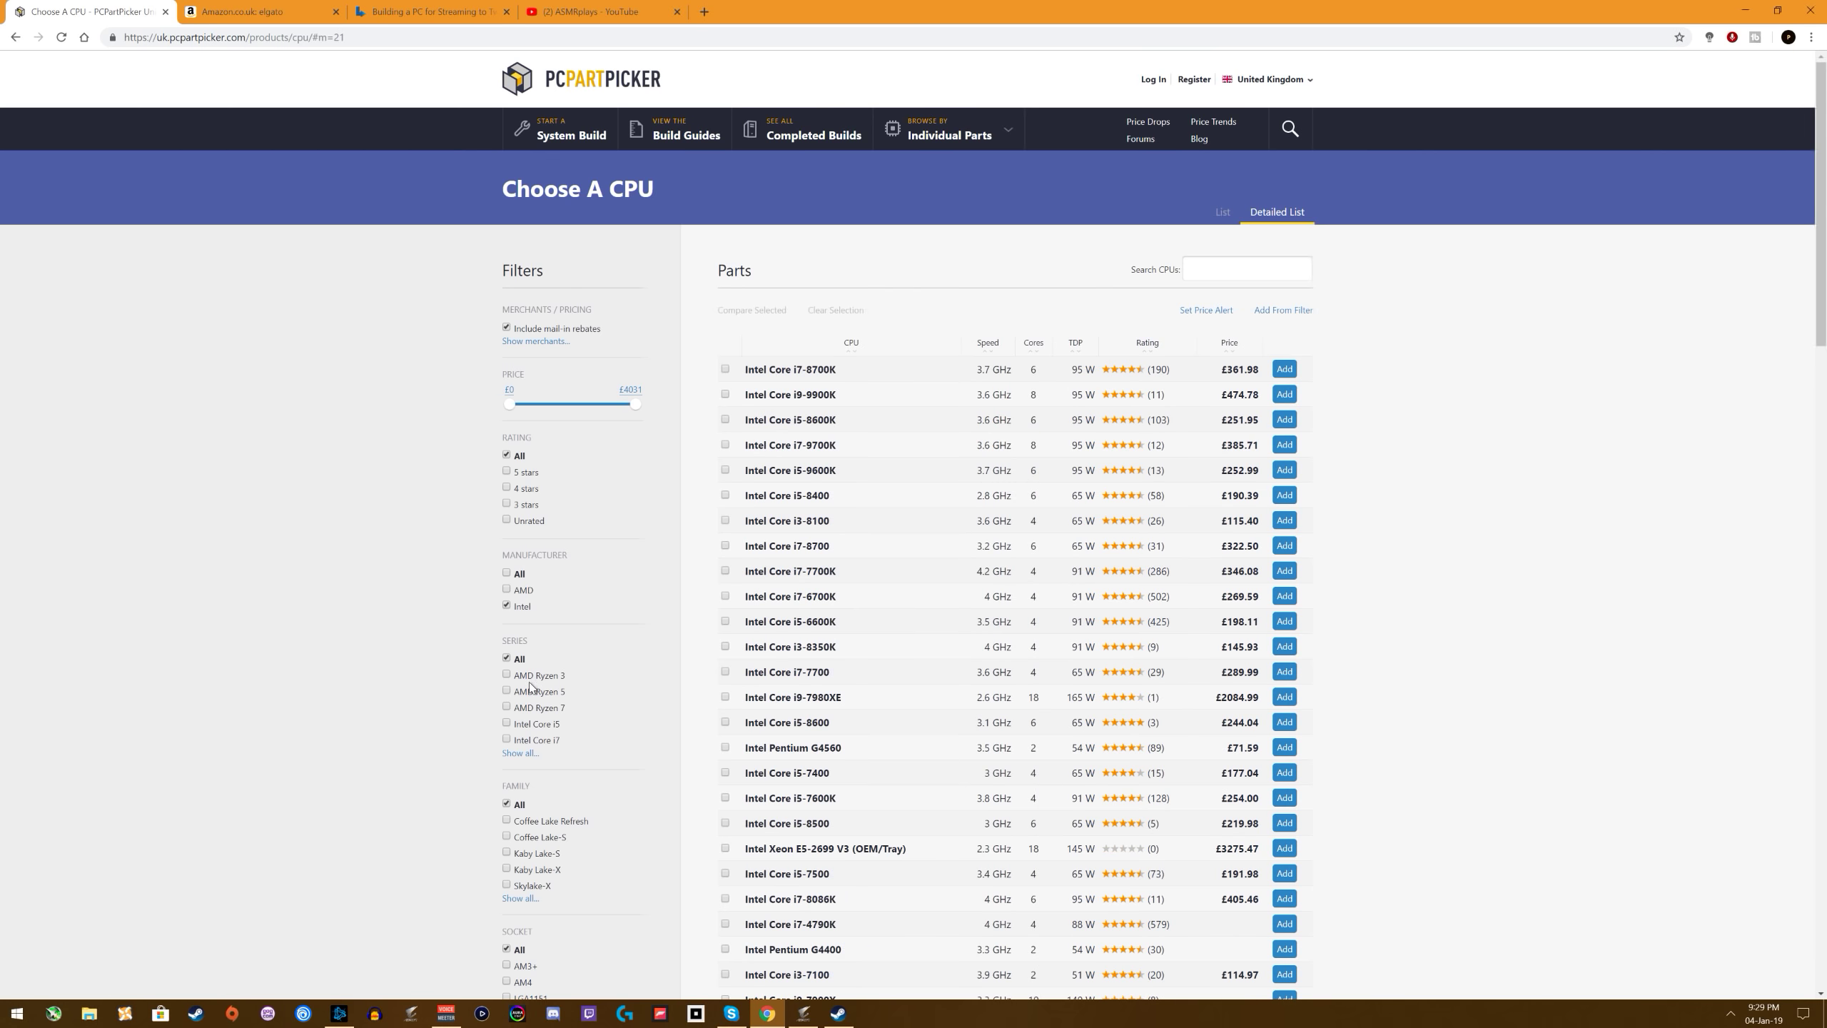
pyautogui.click(539, 739)
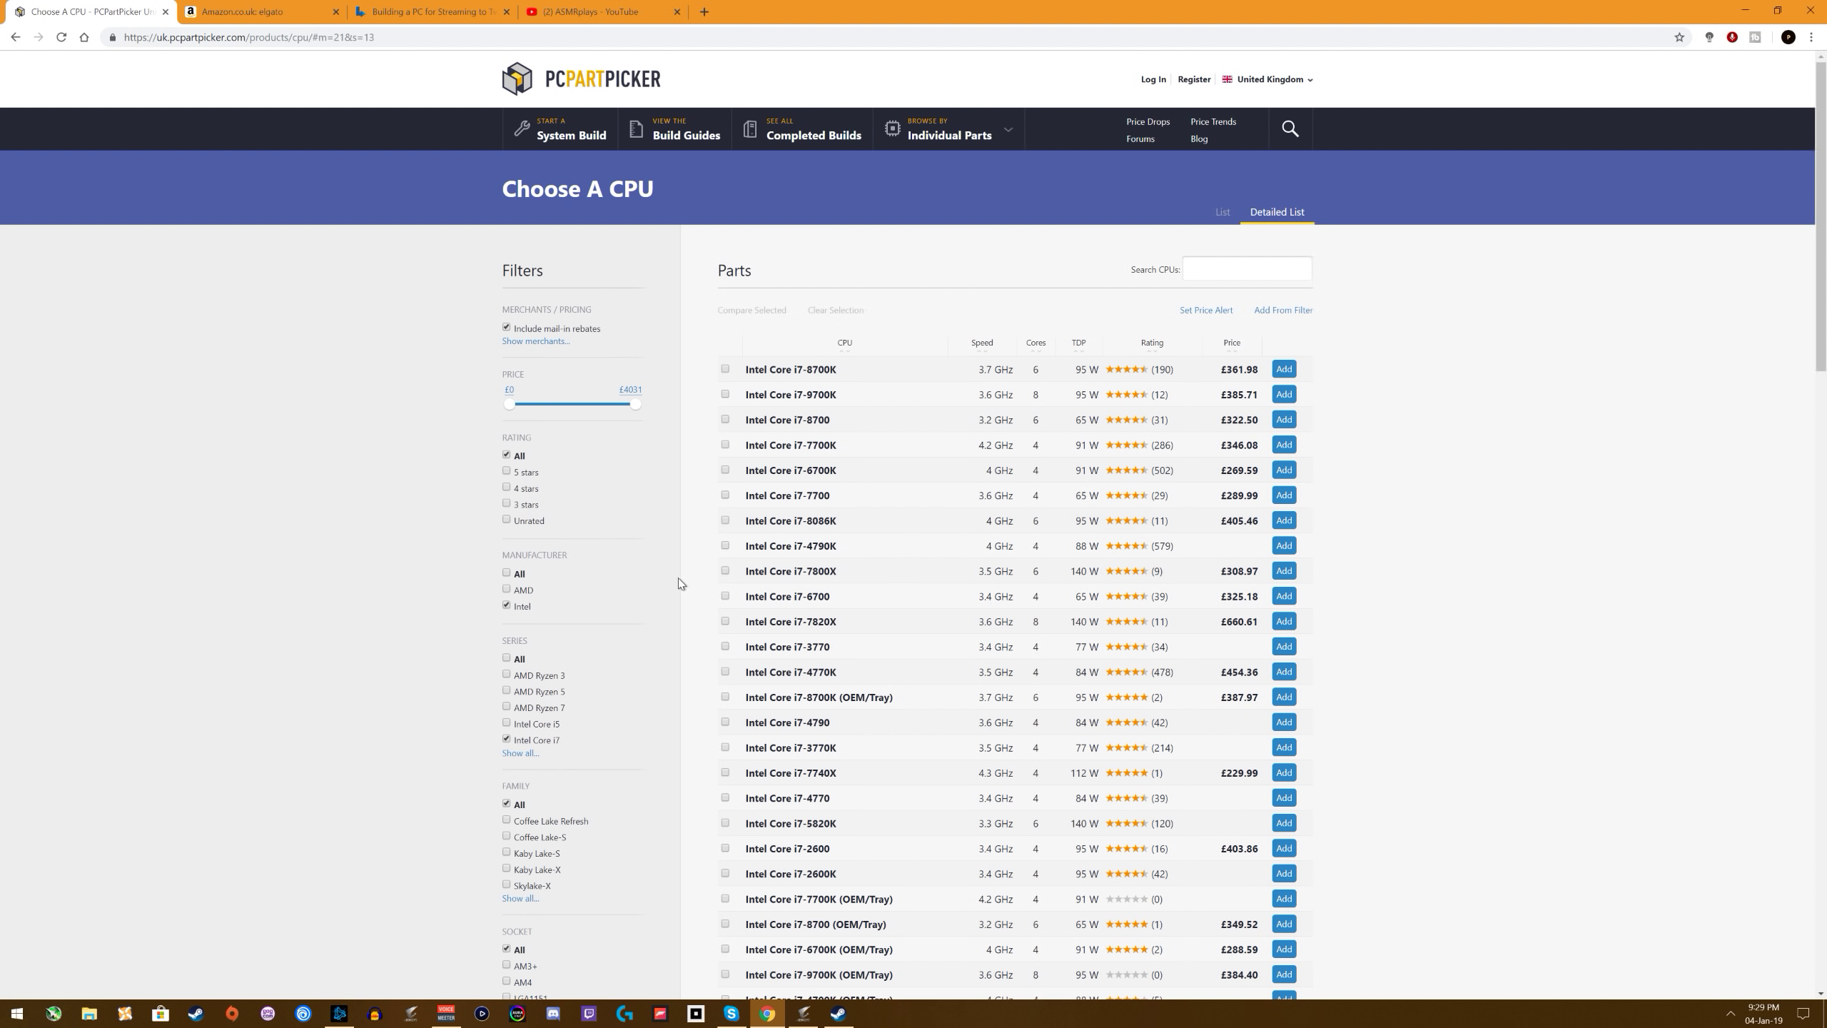
# Step: Restrict the CPU list to AMD's Ryzen 5 series and add the AMD Ryzen 5 2600 to the part list
pyautogui.click(515, 688)
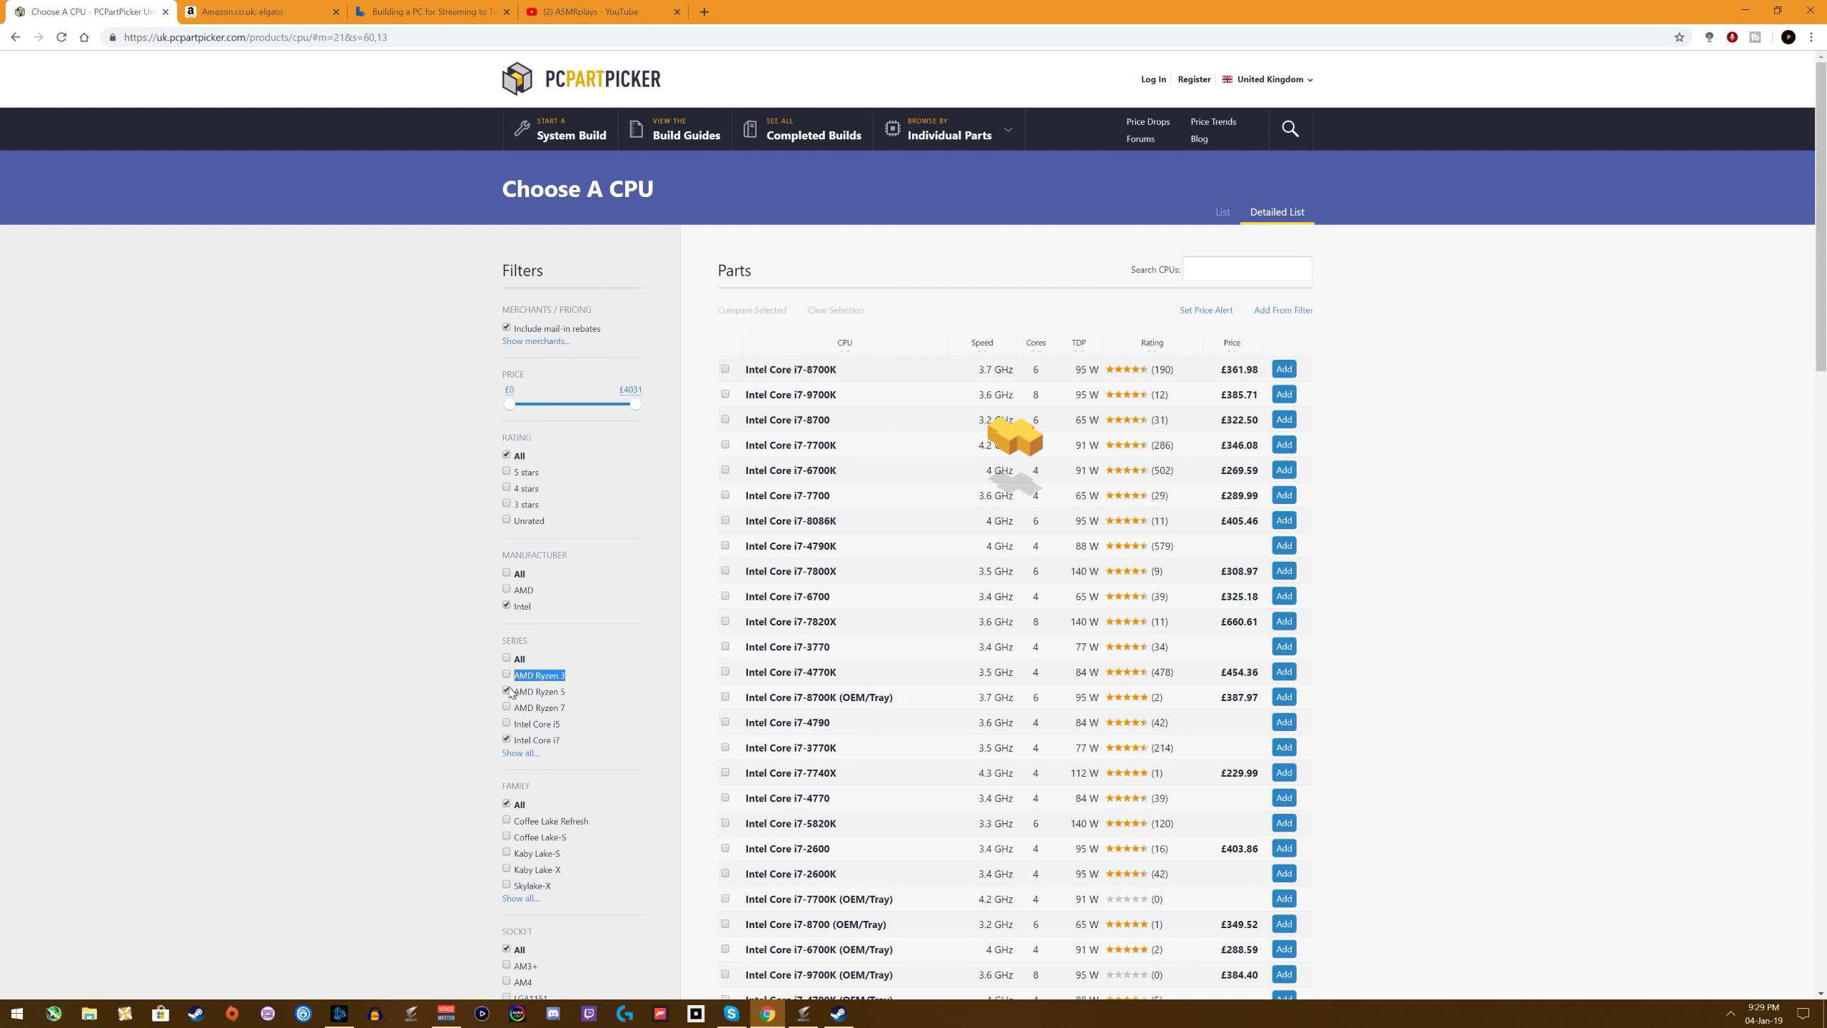
pyautogui.click(507, 738)
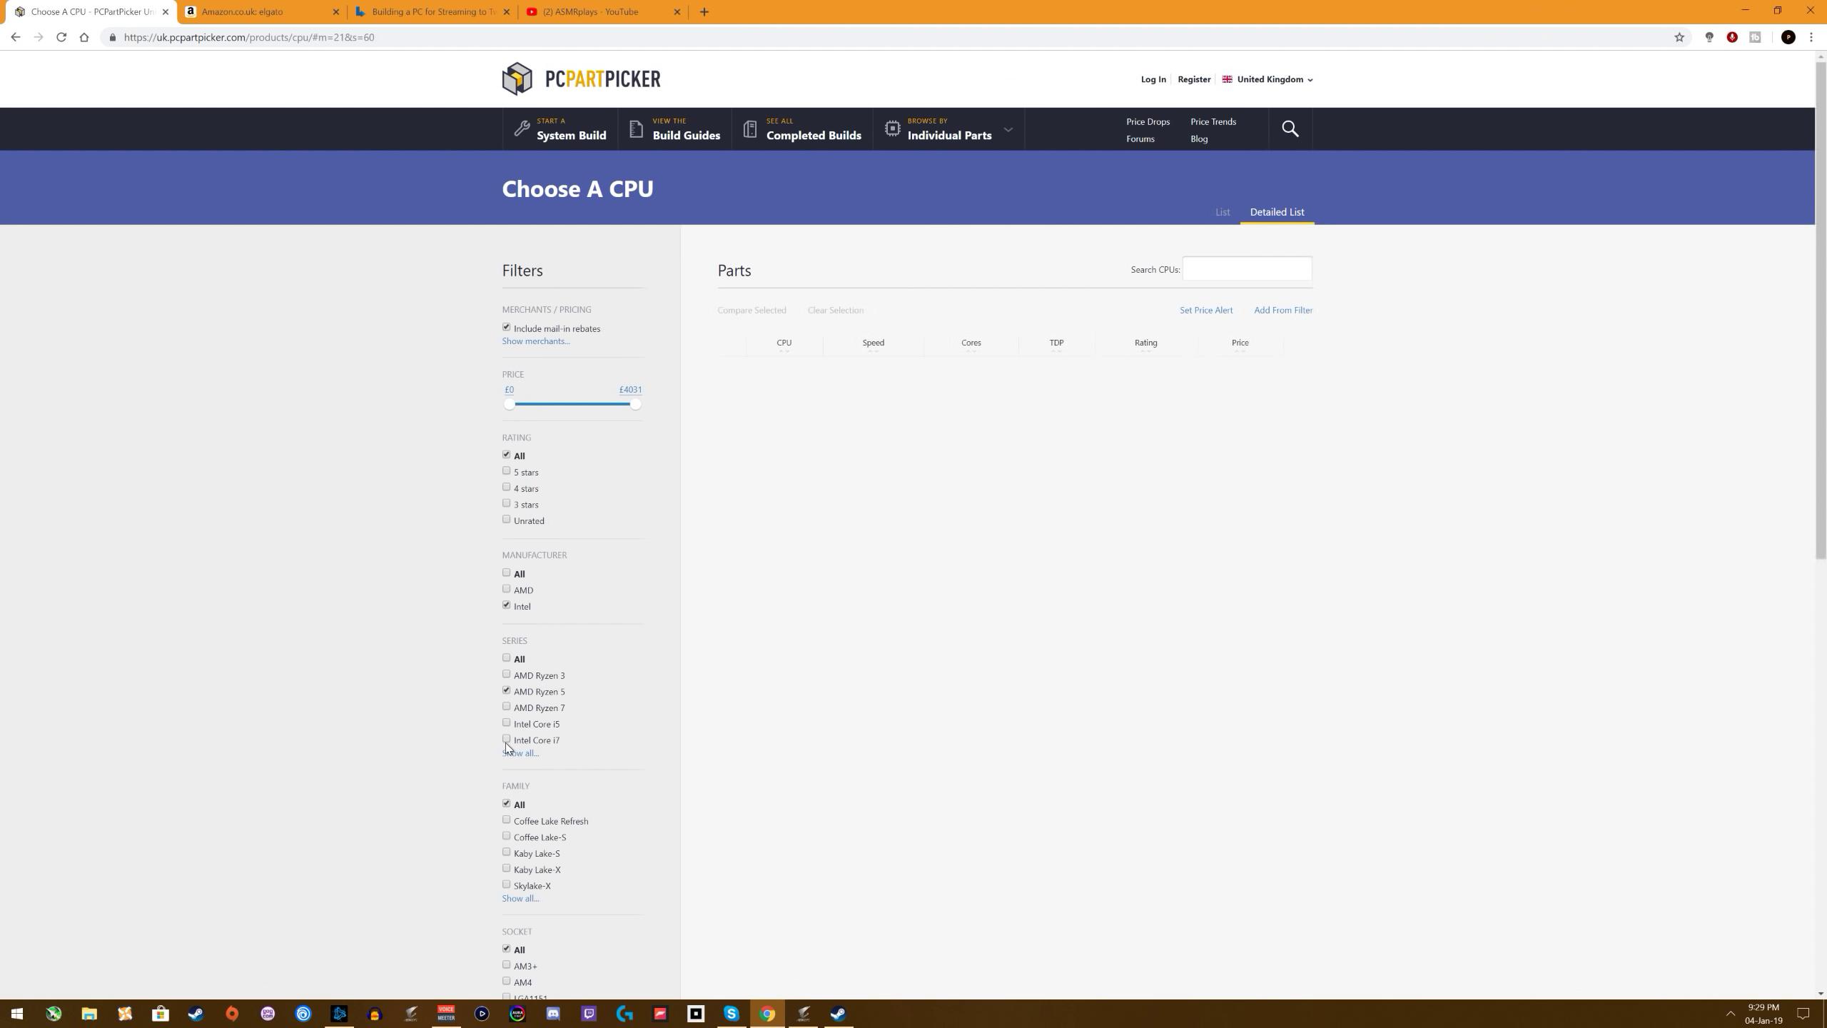
pyautogui.doubleClick(508, 589)
pyautogui.click(506, 606)
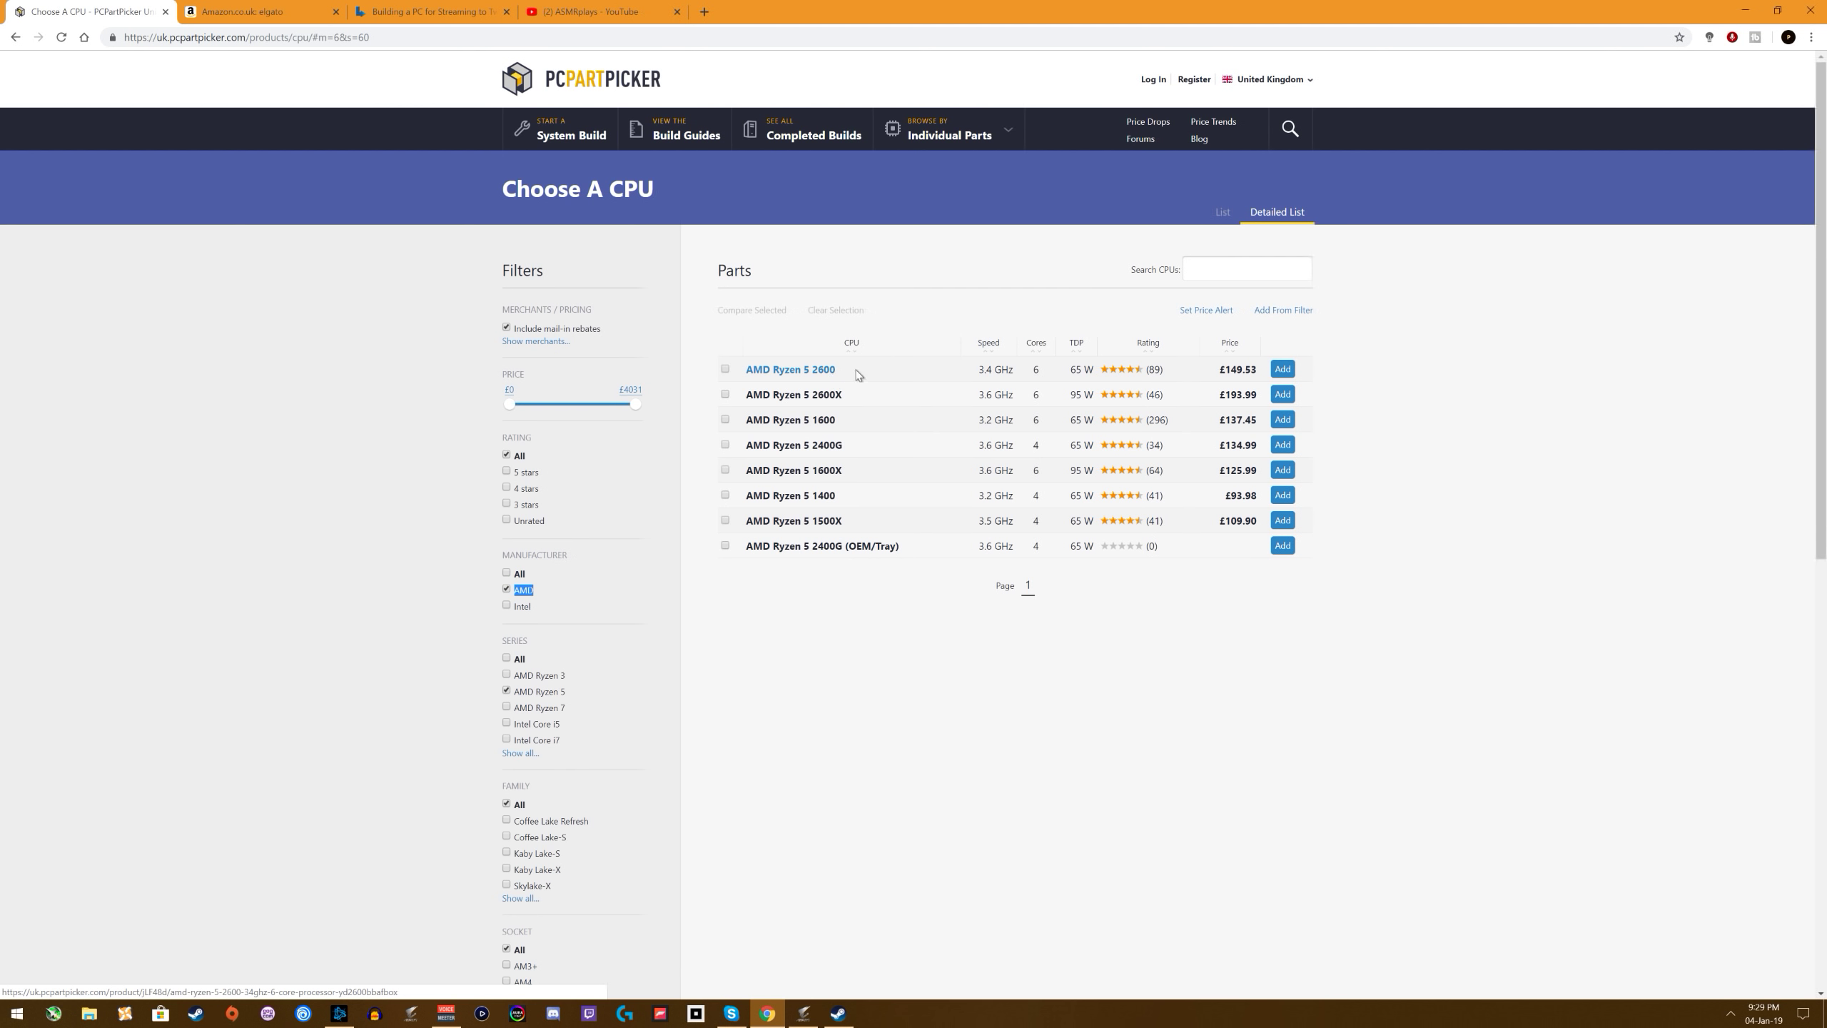
pyautogui.click(1283, 368)
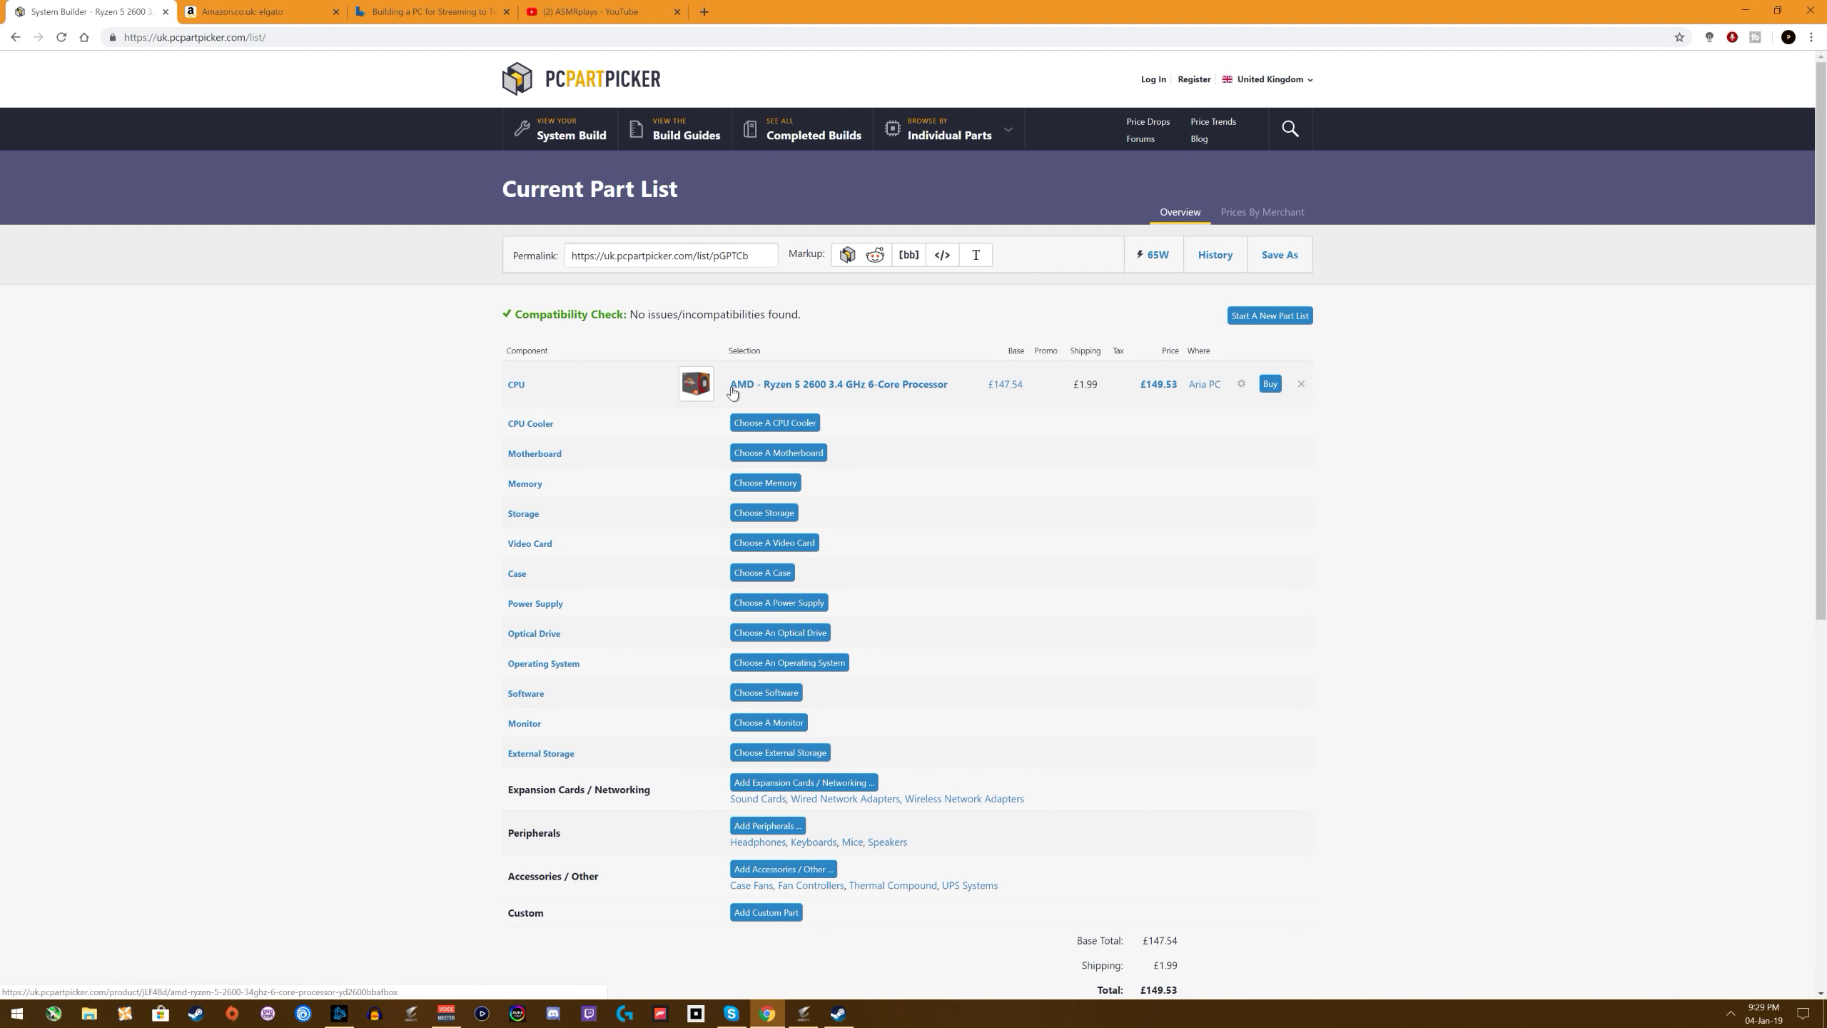
# Step: Add the Cooler Master Hyper 212 EVO to the part list as the CPU cooler
pyautogui.click(774, 425)
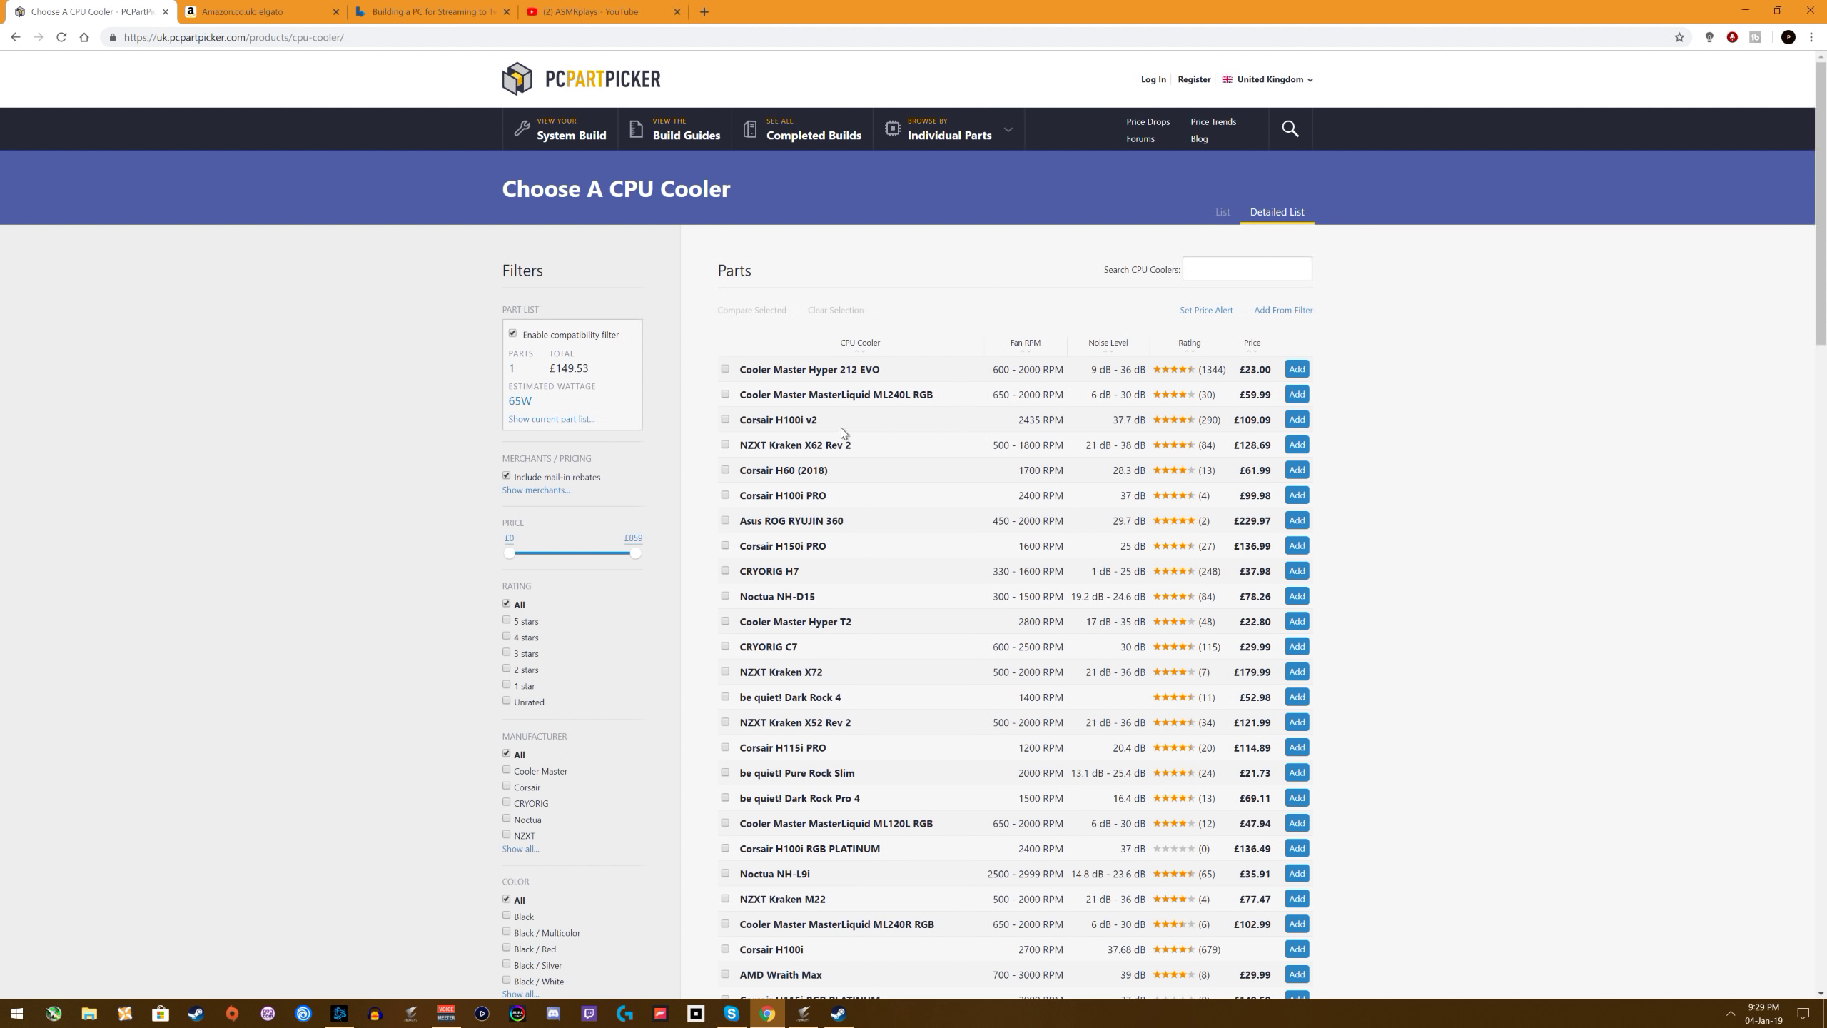
pyautogui.click(1297, 369)
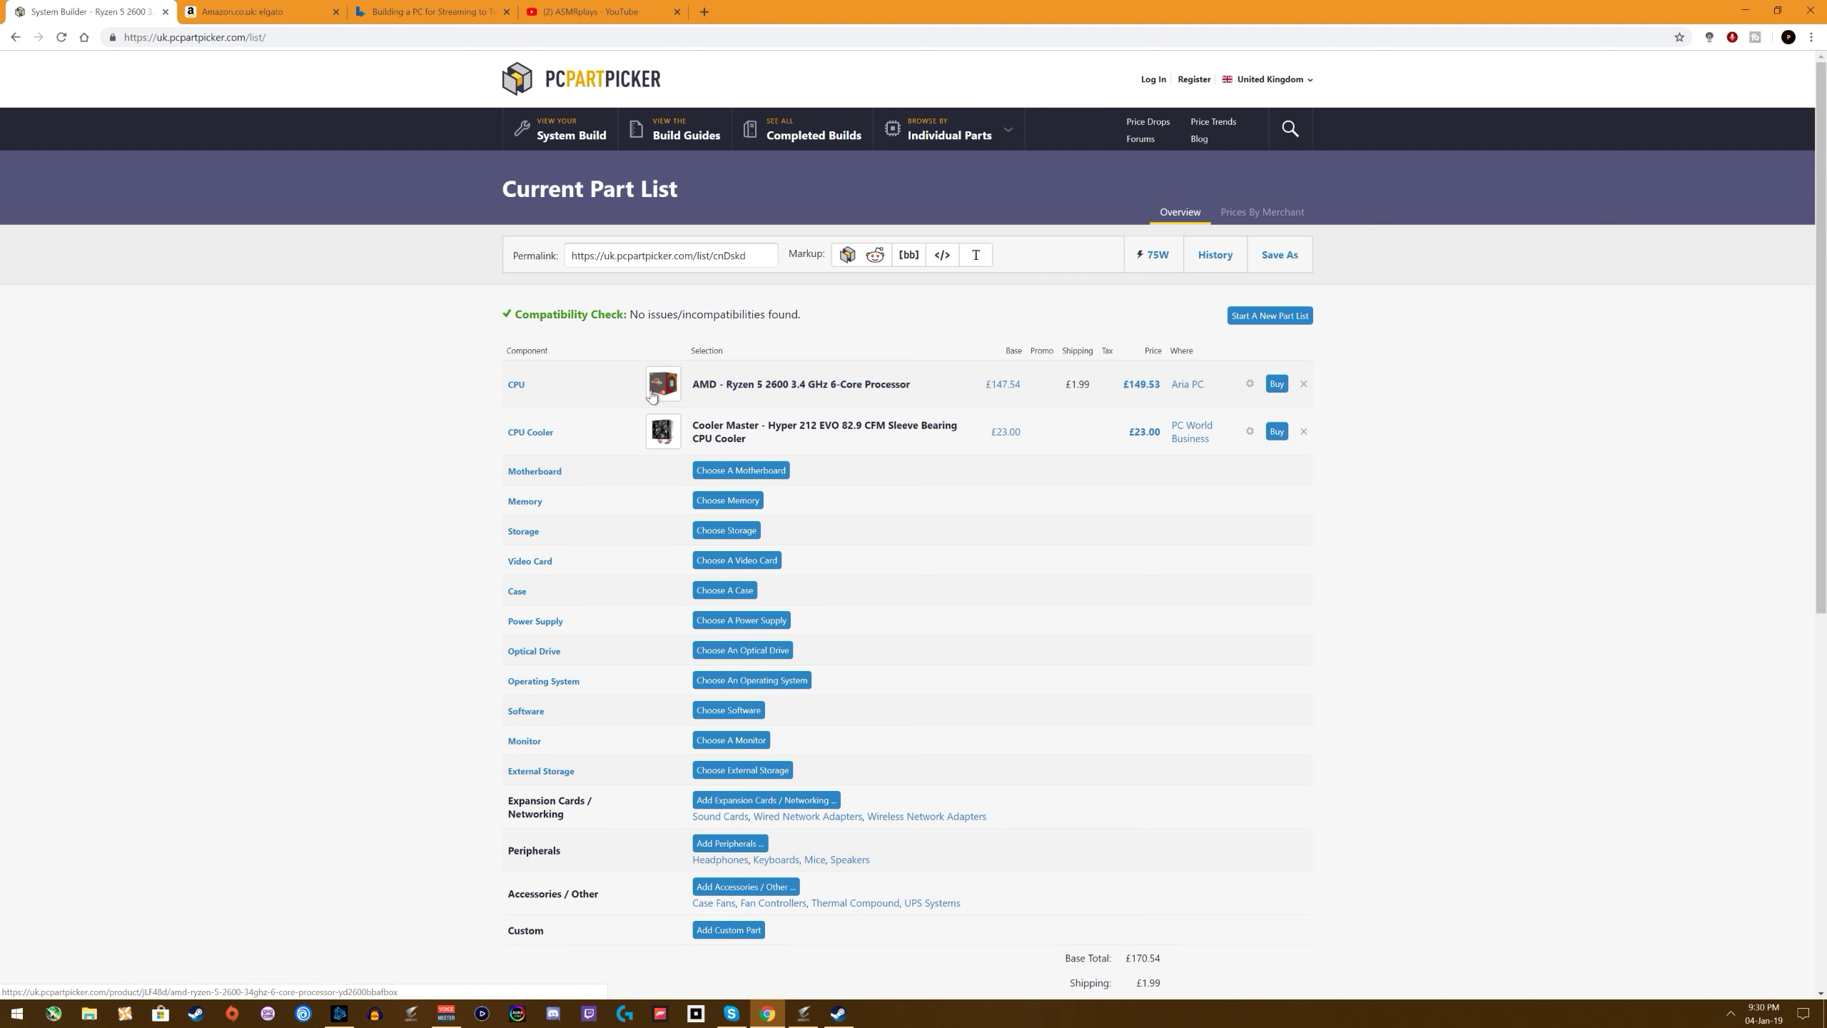
# Step: Open the motherboard selection for the build and filter the boards to the AM4 socket
pyautogui.click(723, 469)
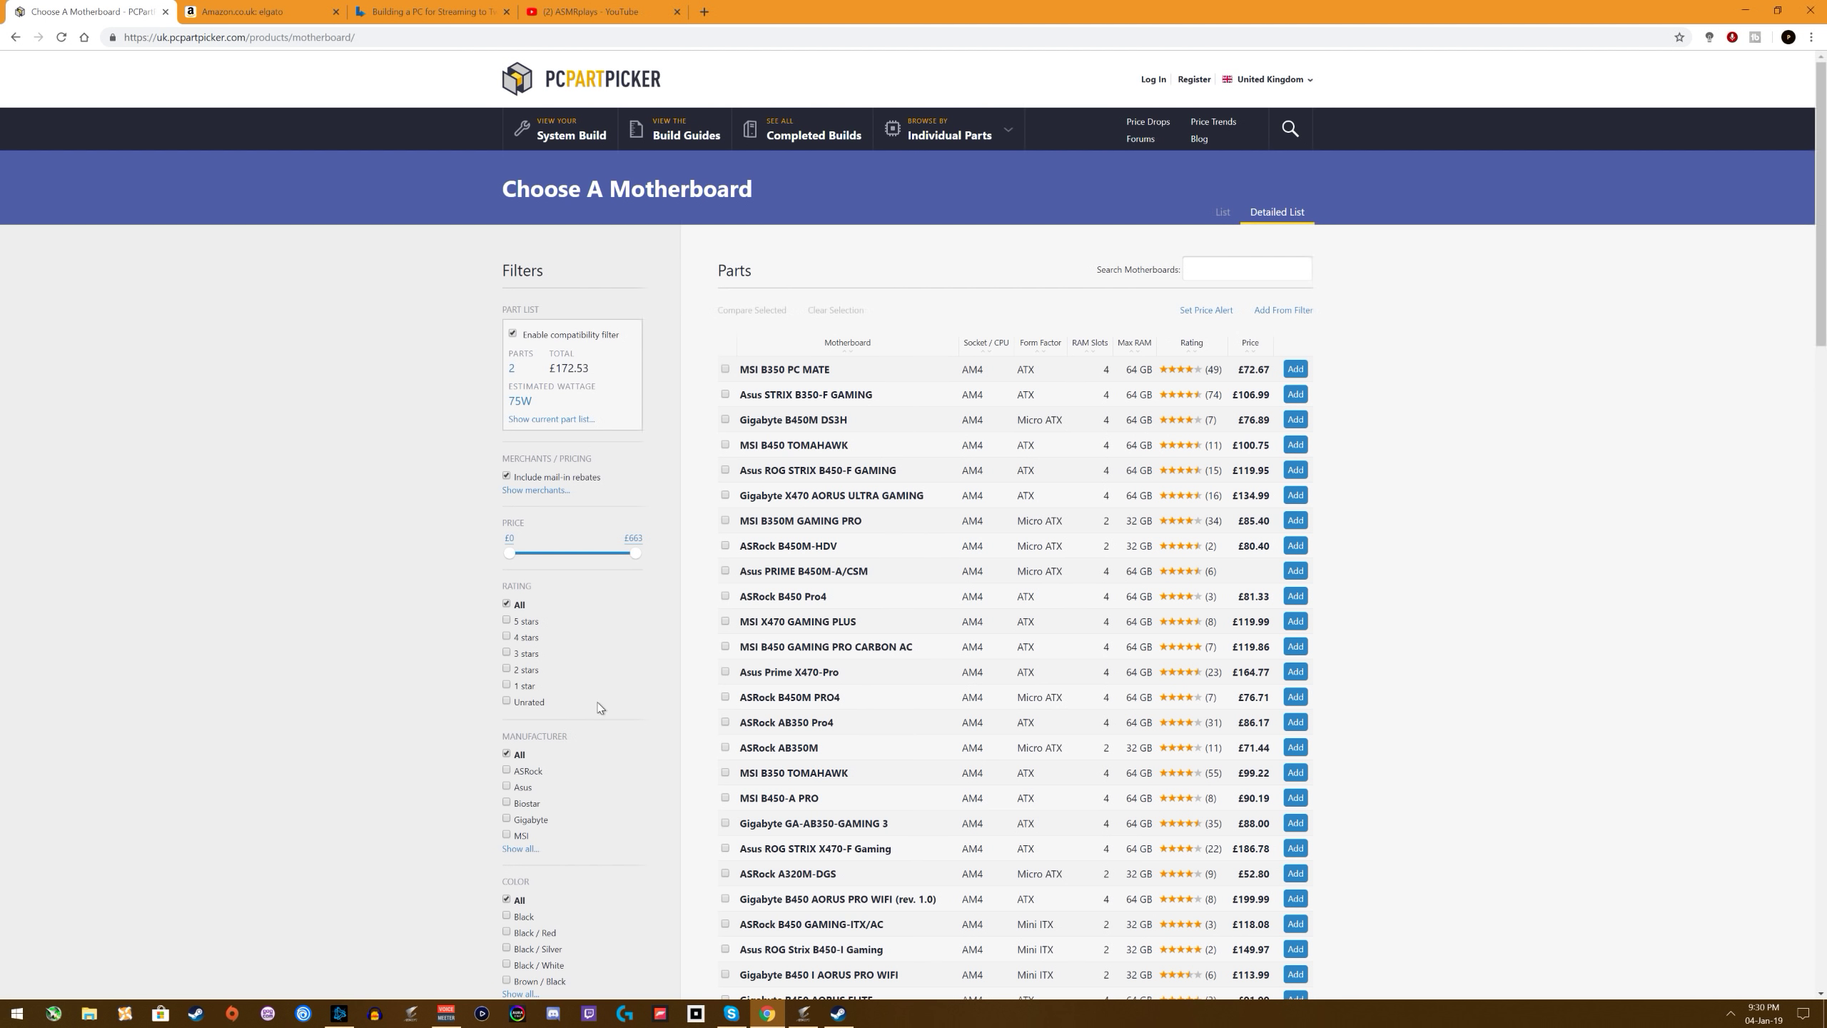
pyautogui.scroll(-6, 600, 707)
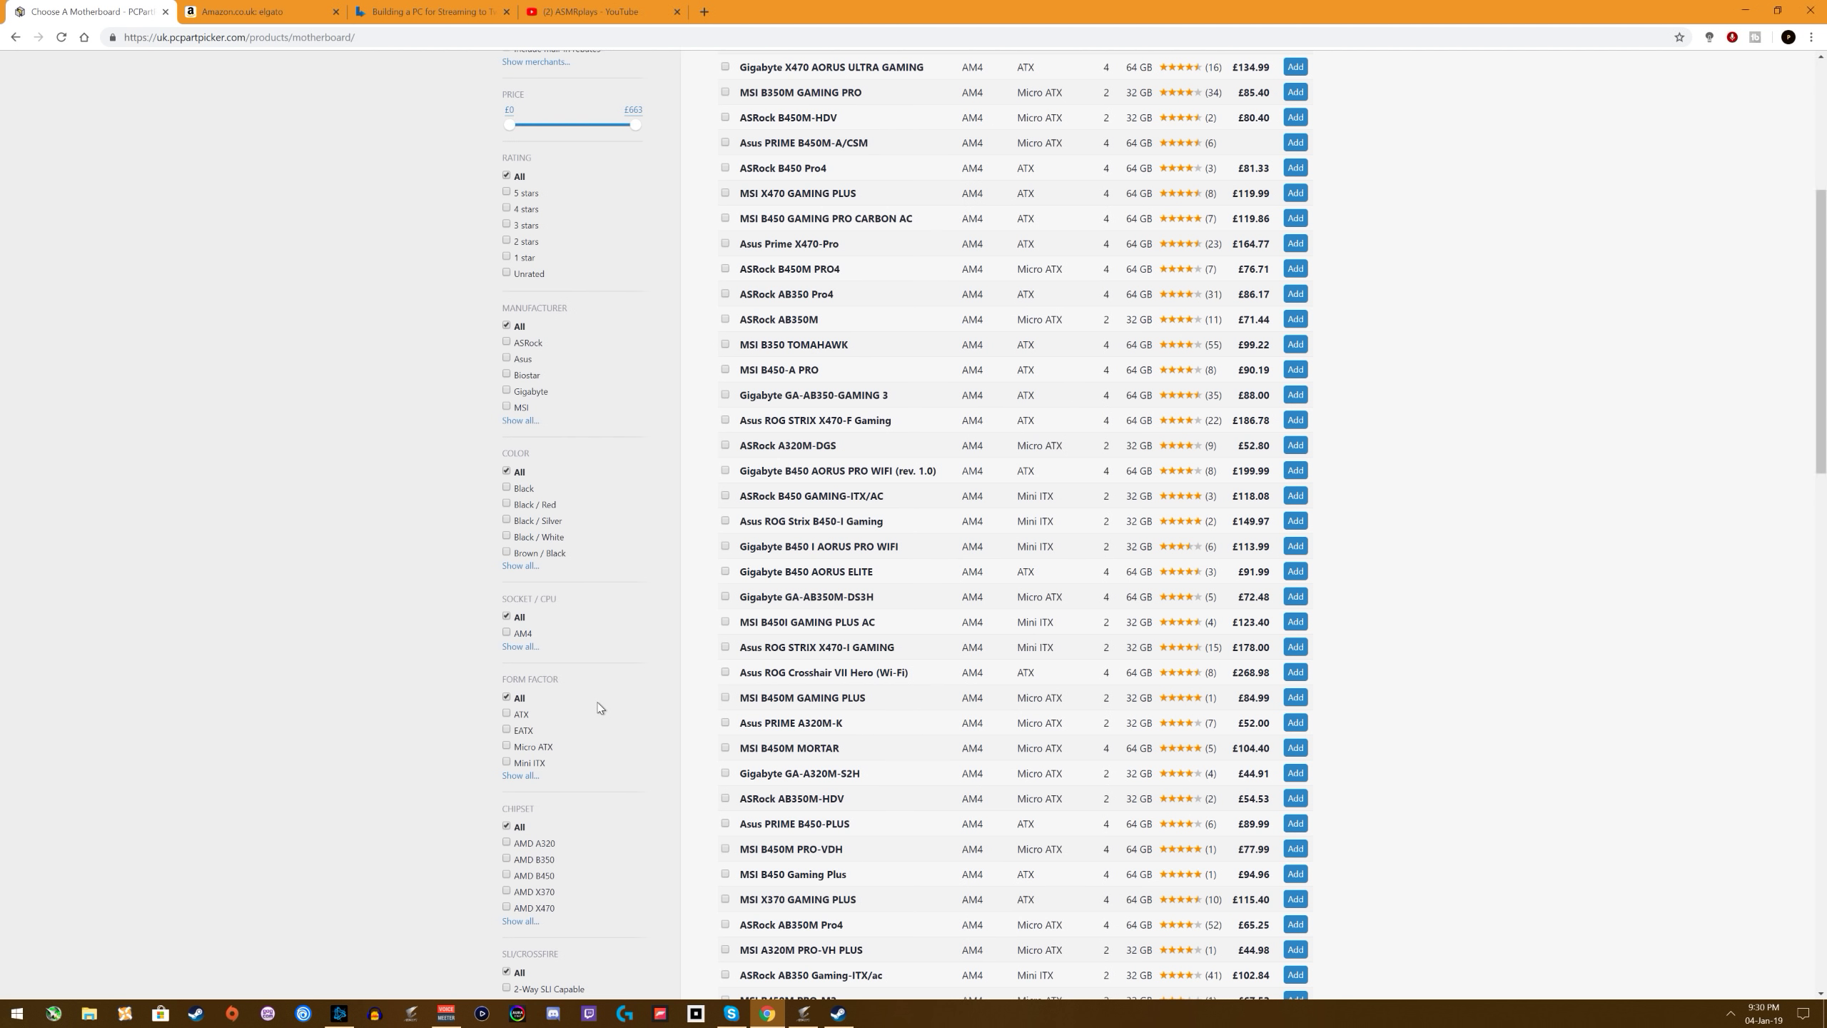
pyautogui.click(520, 632)
# Step: Examine the remaining motherboard filters and compare the AM4 boards by form factor, RAM slots, maximum RAM and price
pyautogui.scroll(-3, 548, 707)
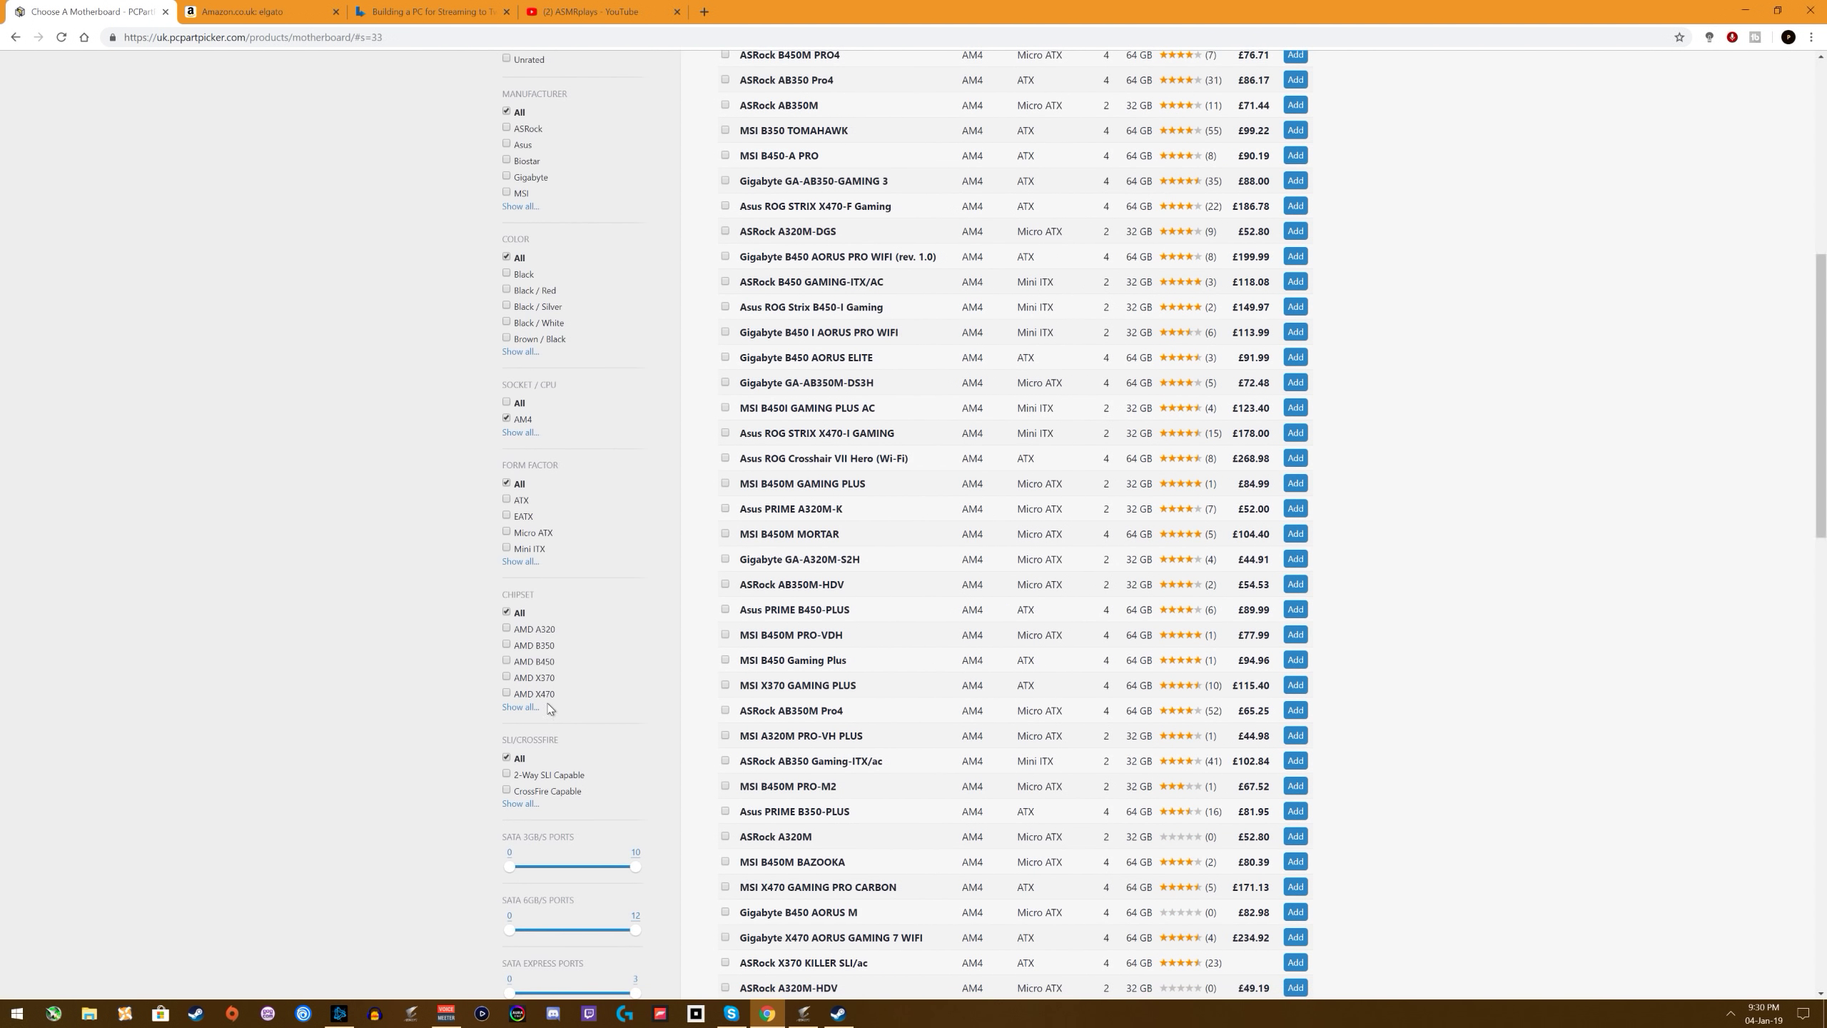
pyautogui.scroll(-3, 573, 682)
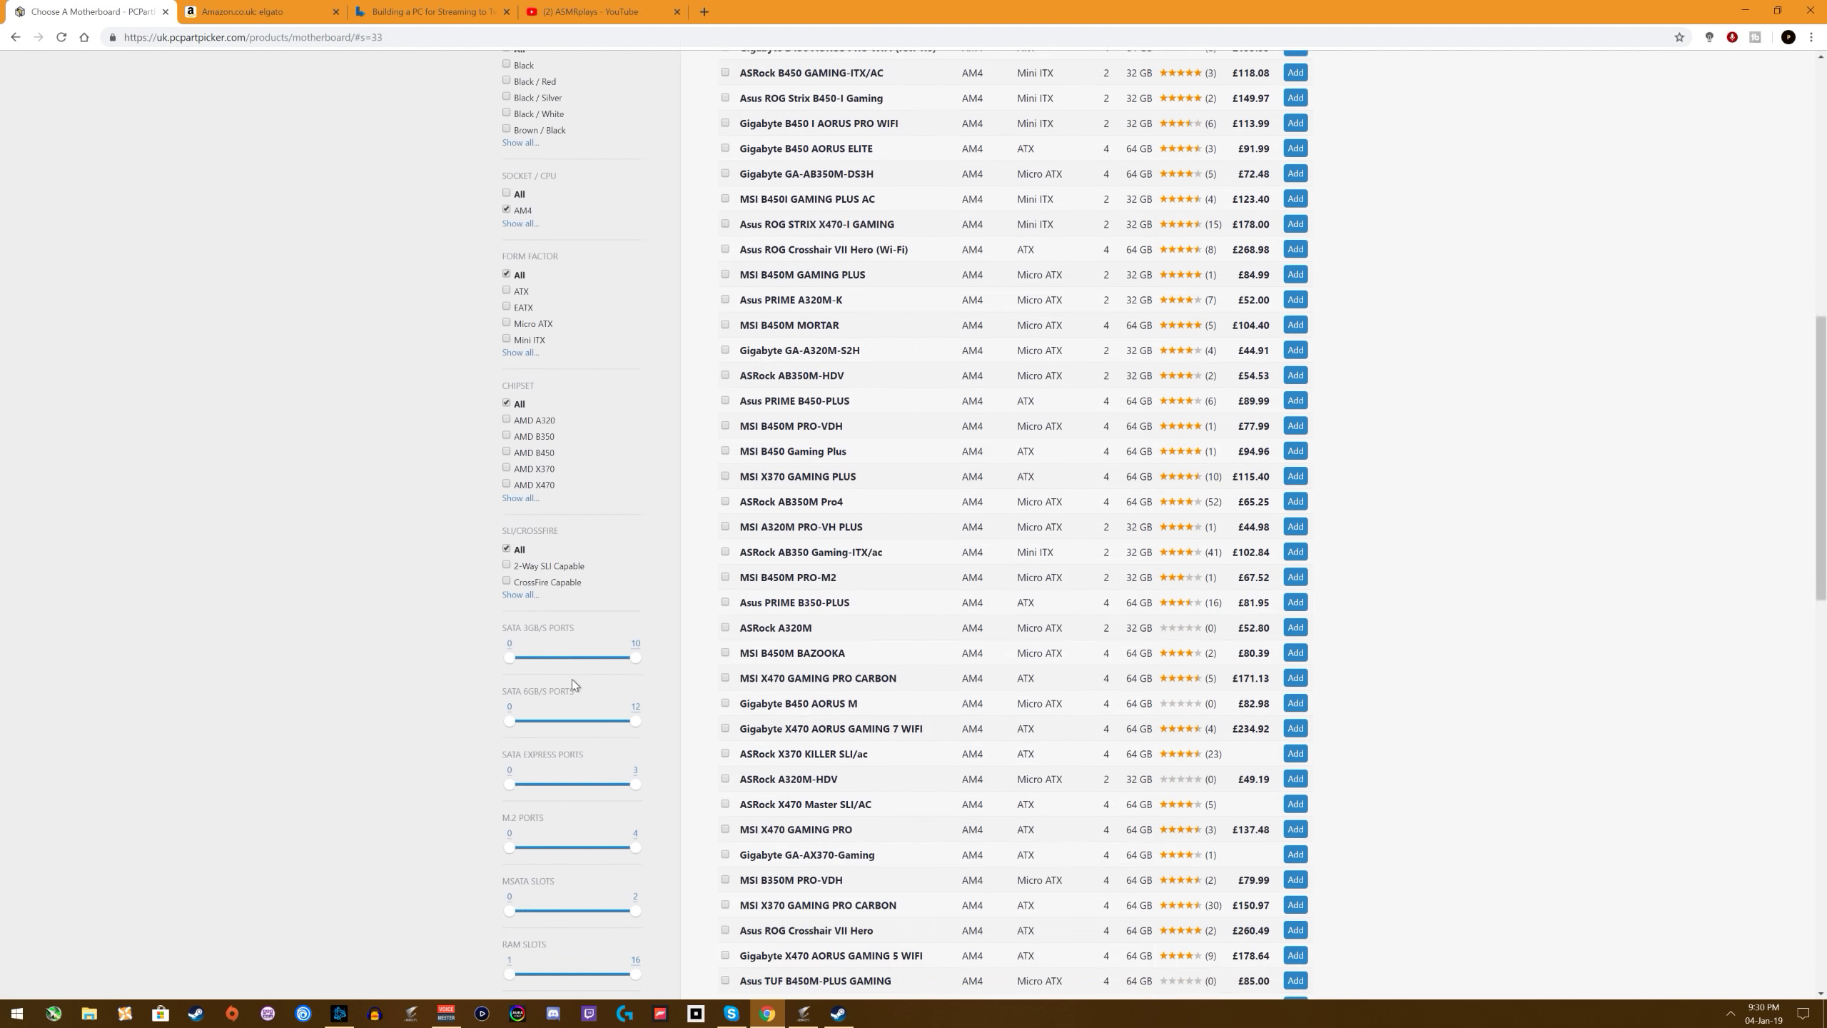
pyautogui.scroll(12, 573, 682)
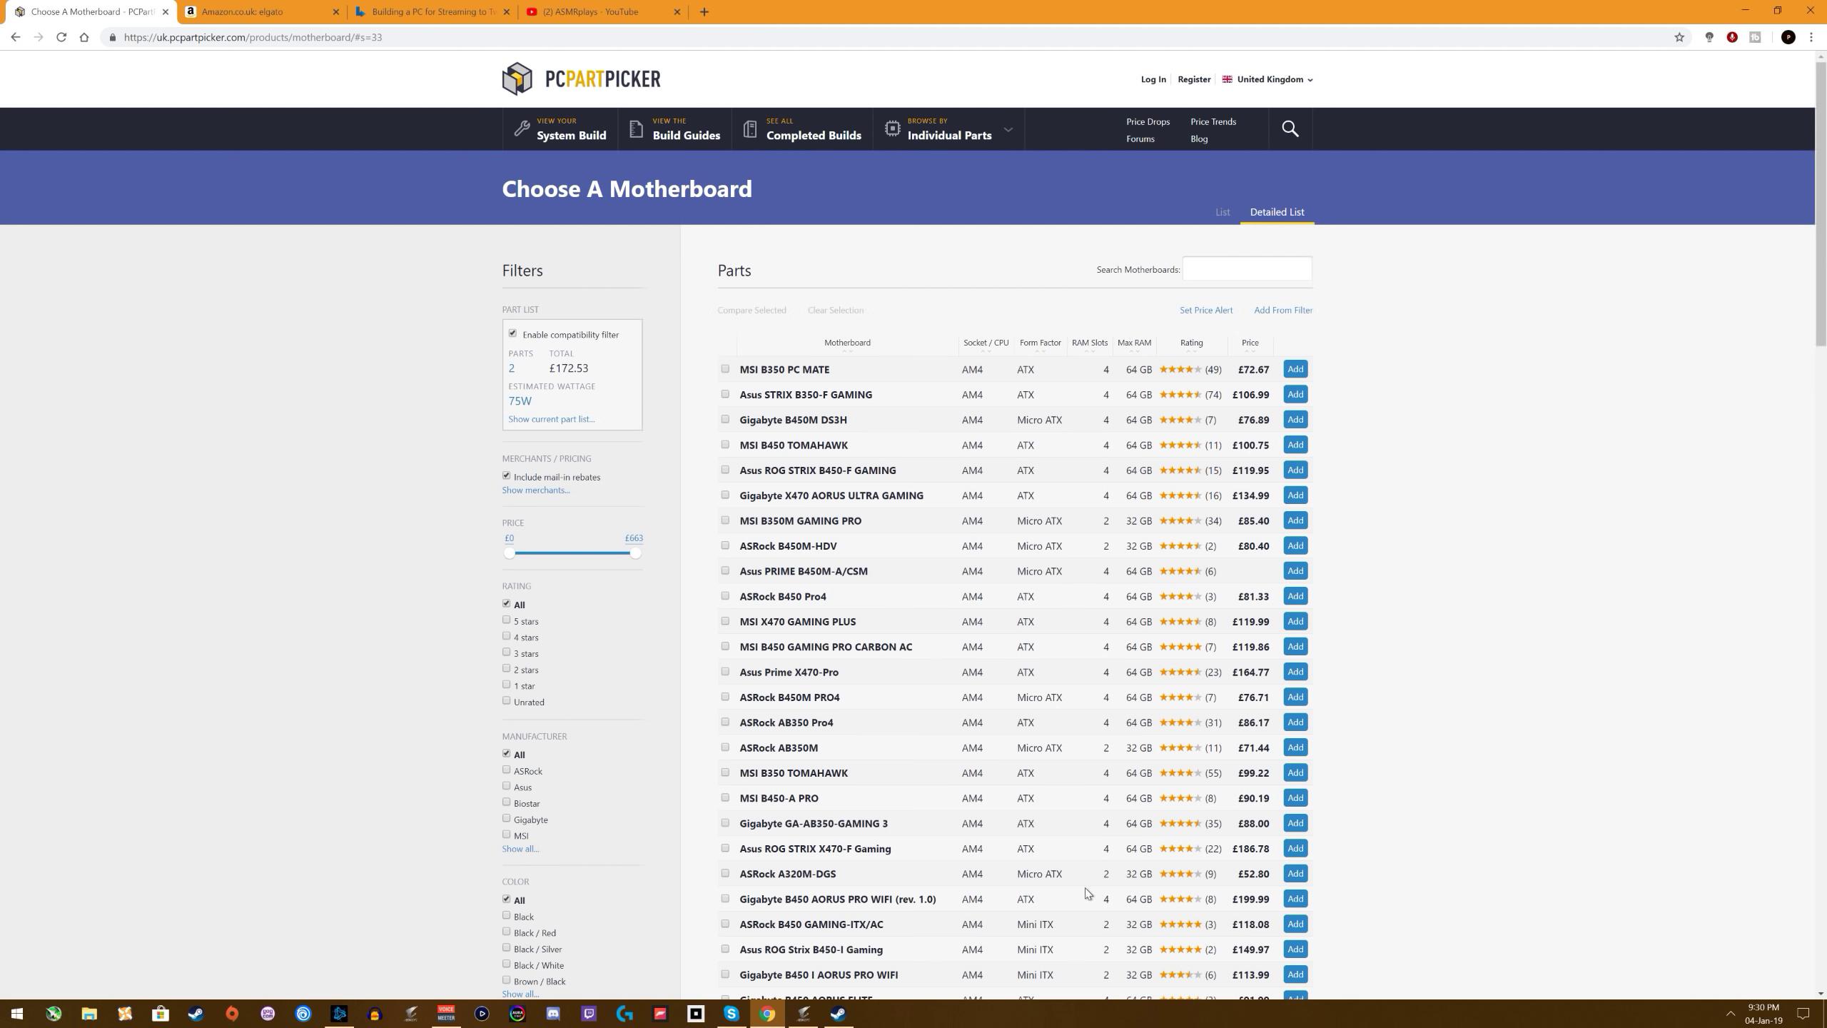
pyautogui.scroll(-1, 1064, 916)
pyautogui.scroll(1, 1064, 781)
pyautogui.scroll(-1, 992, 743)
pyautogui.scroll(-2, 994, 745)
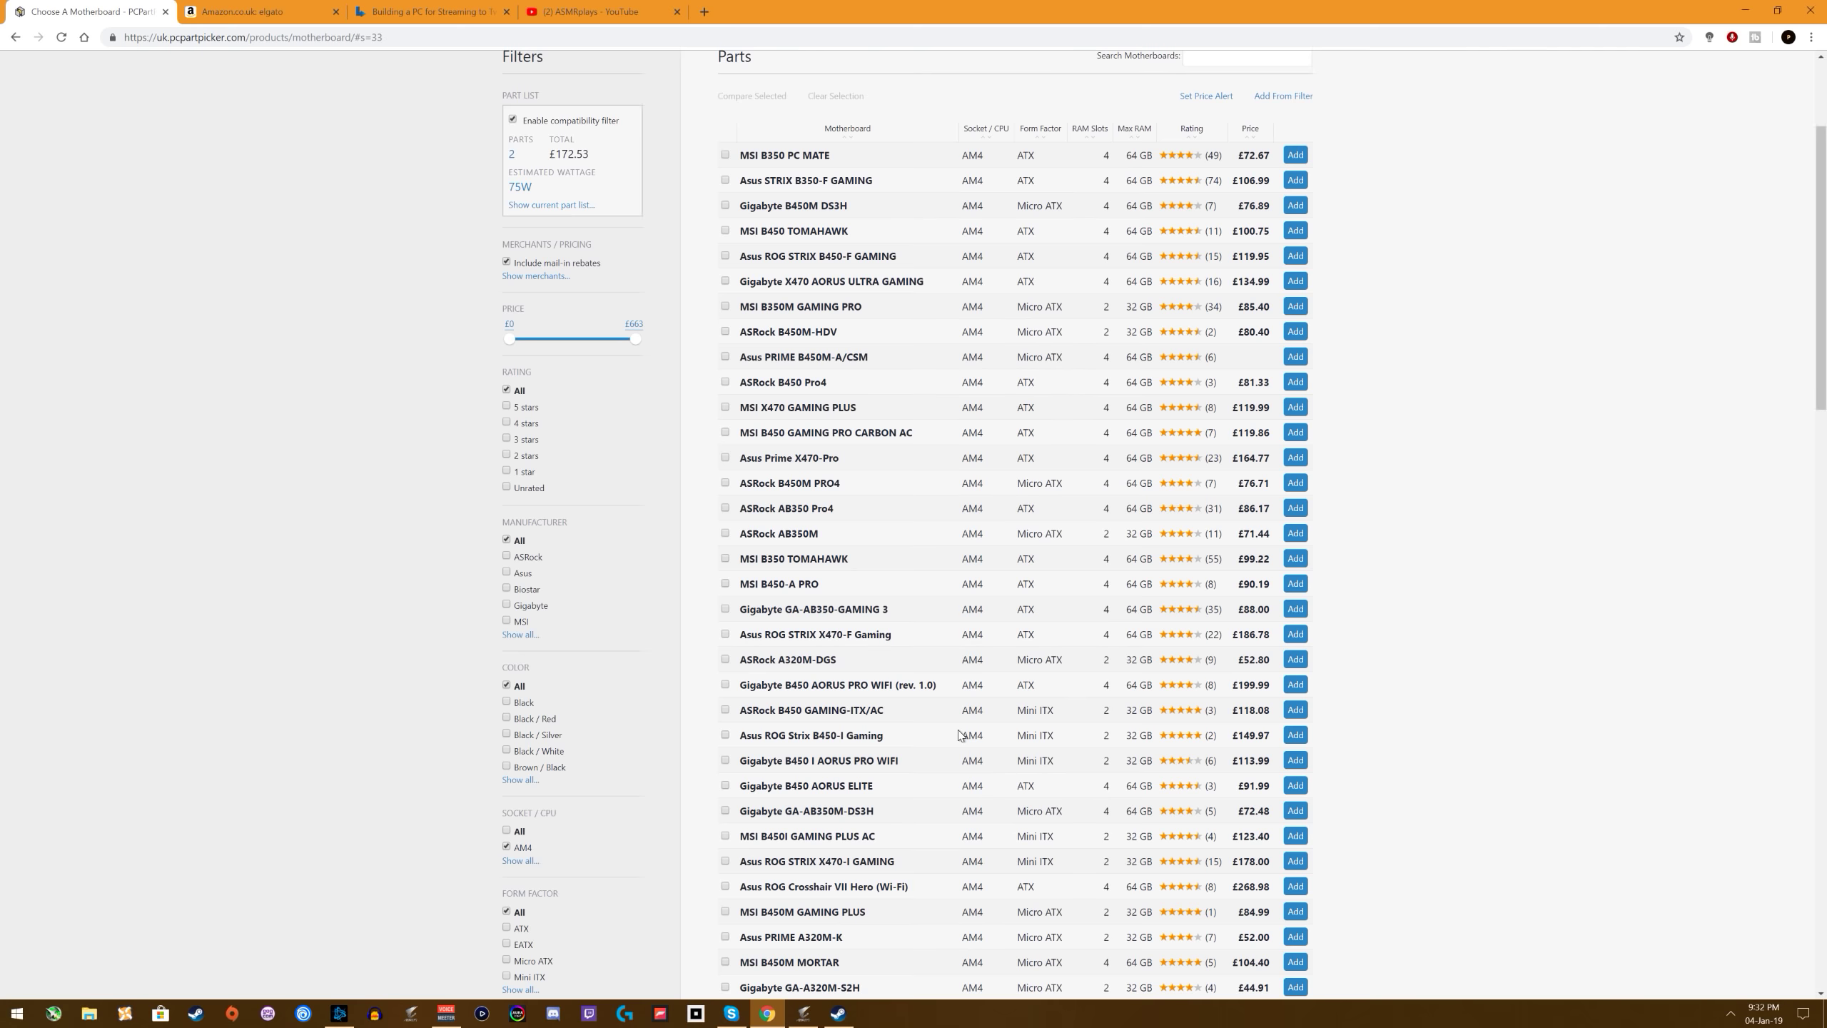
pyautogui.scroll(-1, 959, 735)
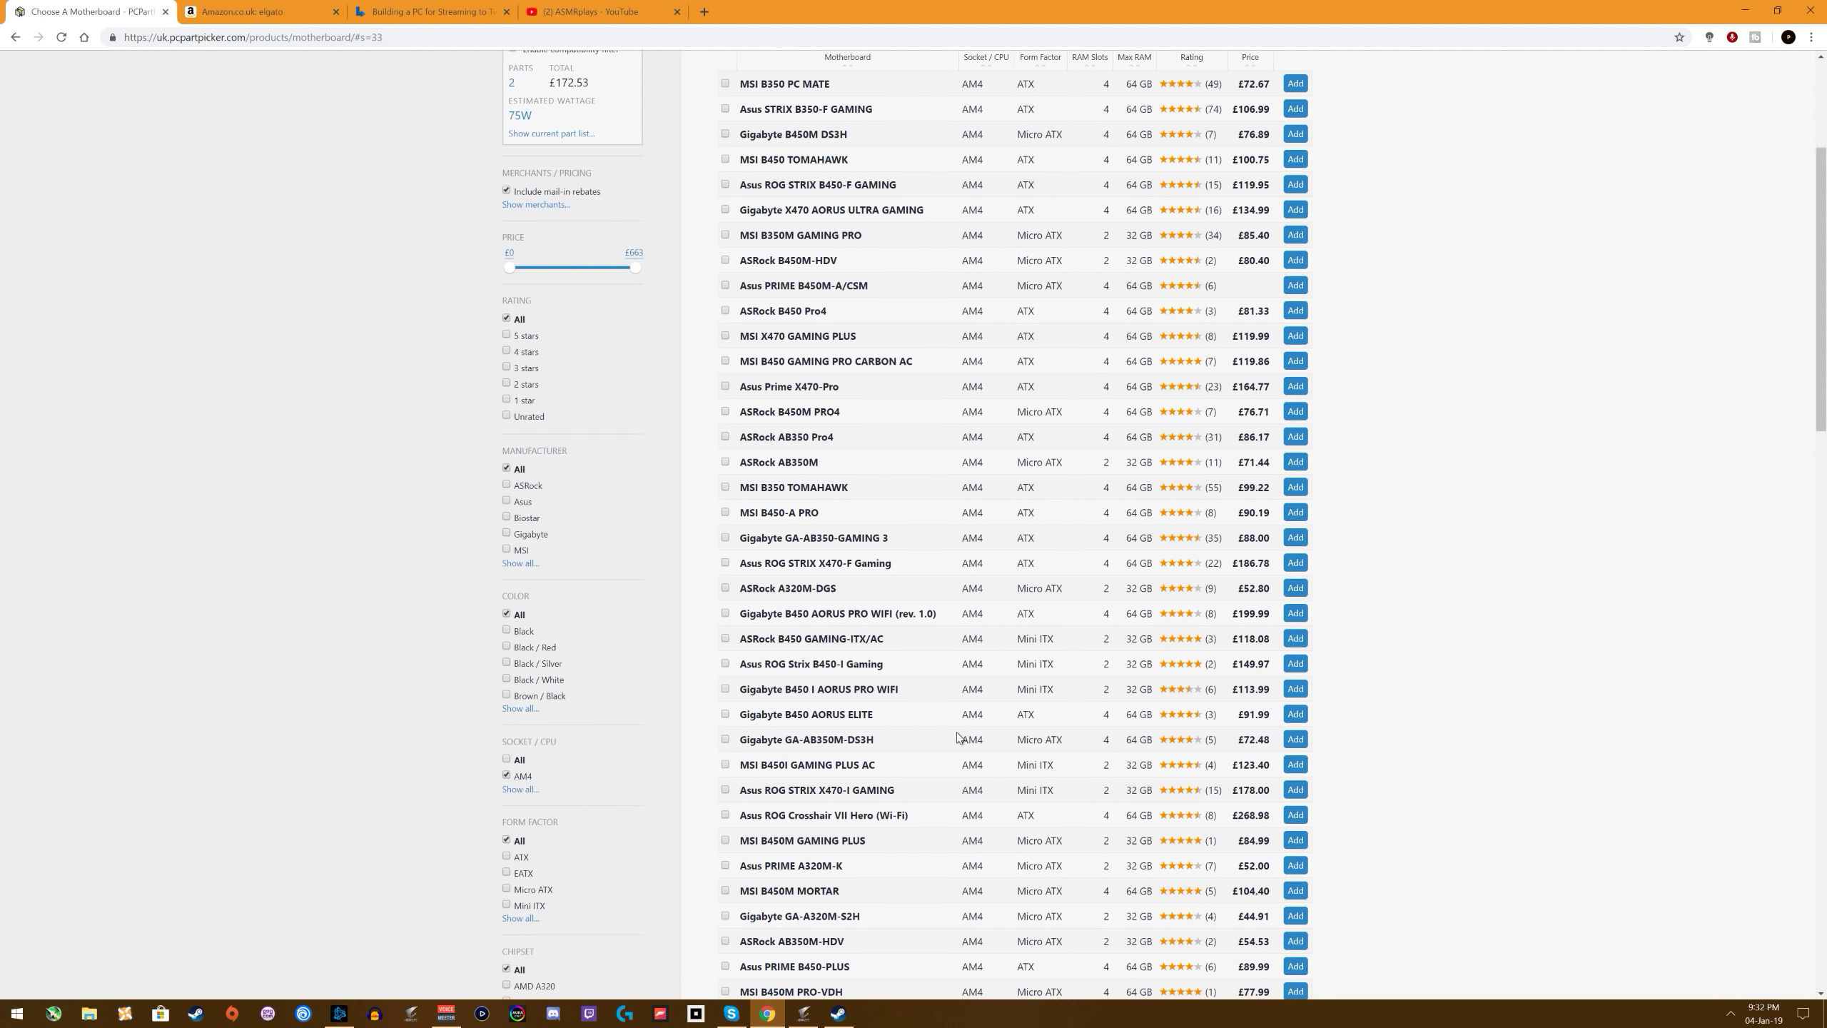
# Step: Add the ASRock B450 Pro4 ATX board to the part list as the motherboard
pyautogui.scroll(4, 957, 735)
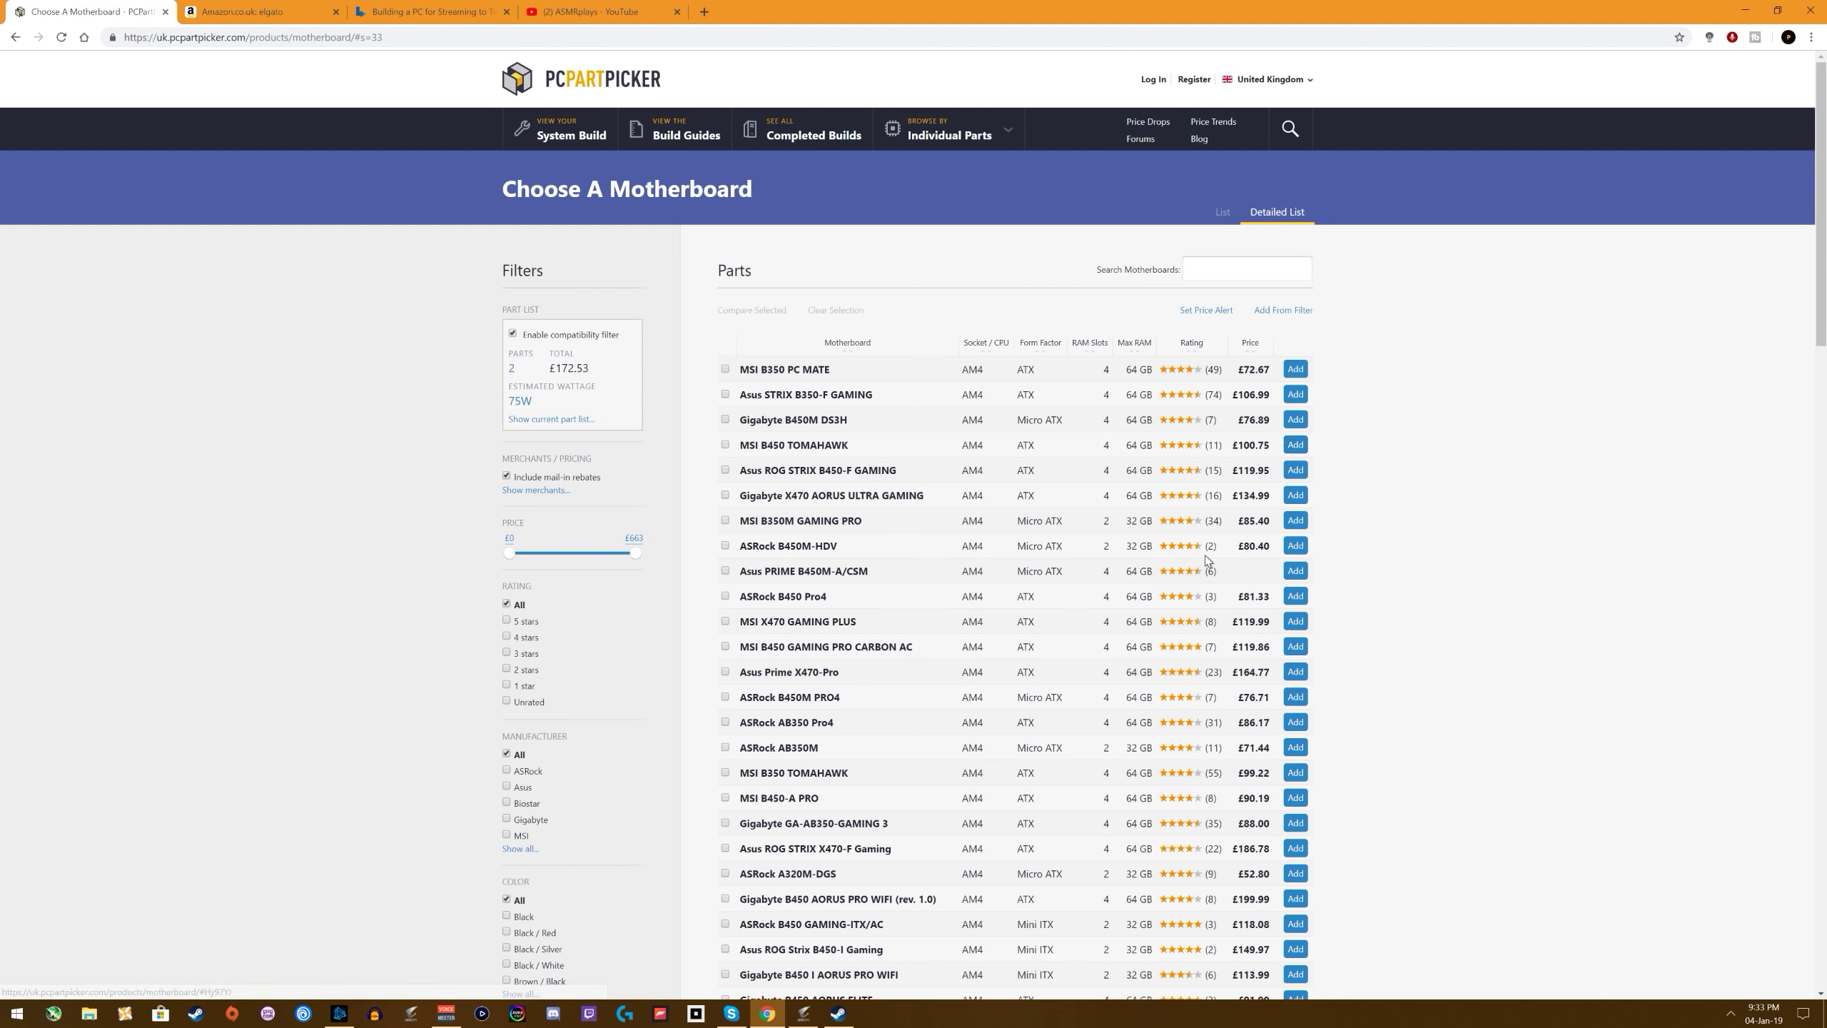
pyautogui.scroll(-9, 1292, 446)
pyautogui.scroll(8, 1044, 621)
pyautogui.click(1296, 595)
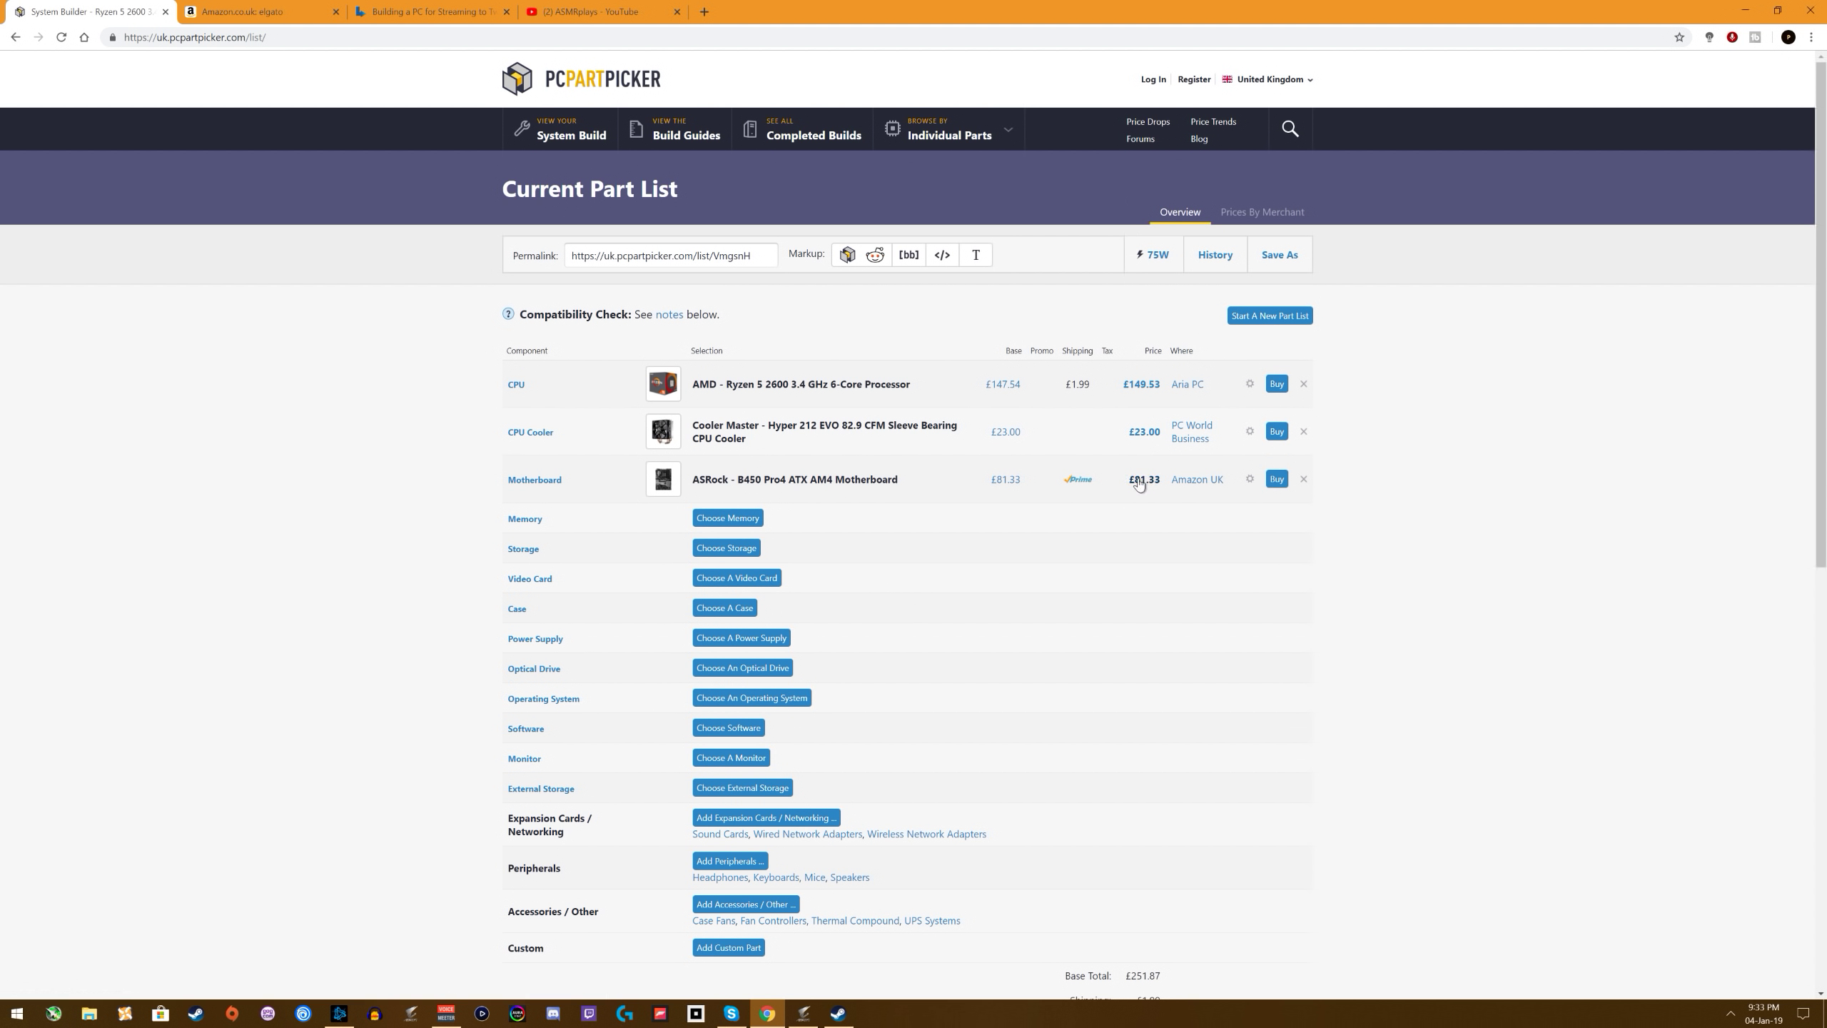
# Step: Open the memory selection for the build and compare the RAM kits by speed, module configuration, size and price
pyautogui.scroll(-1, 799, 531)
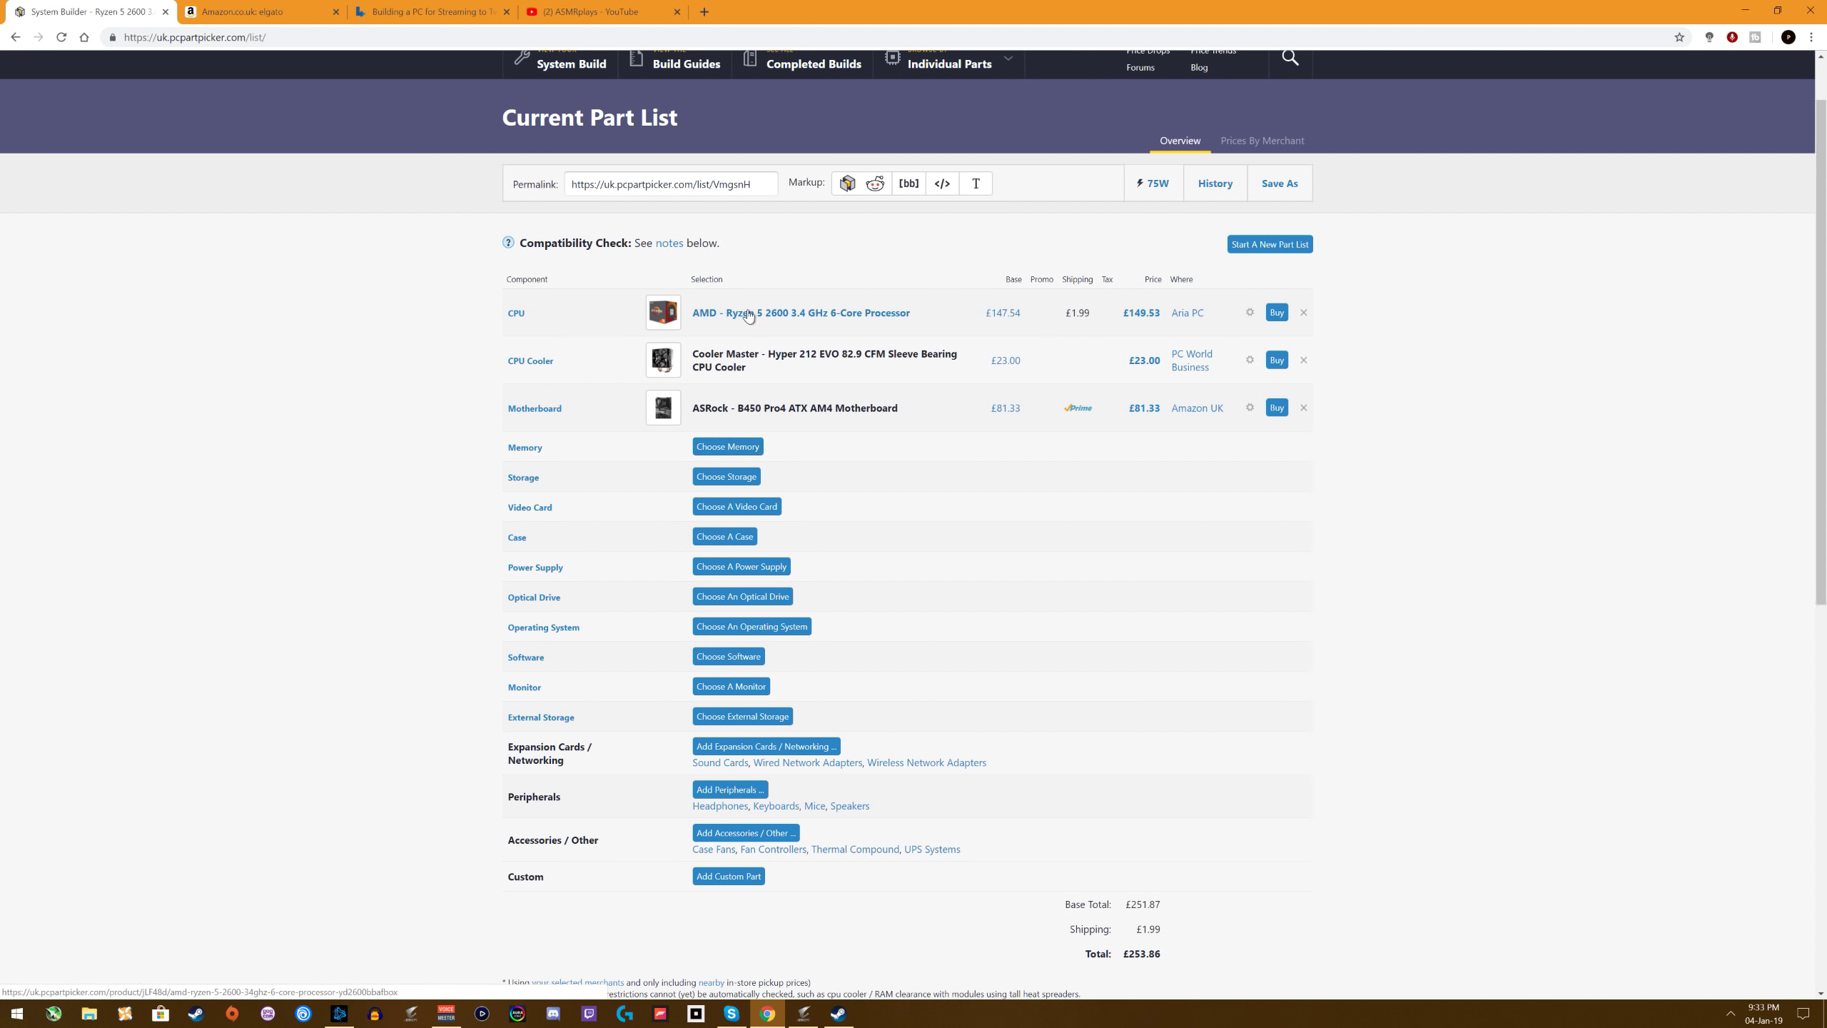
pyautogui.click(733, 452)
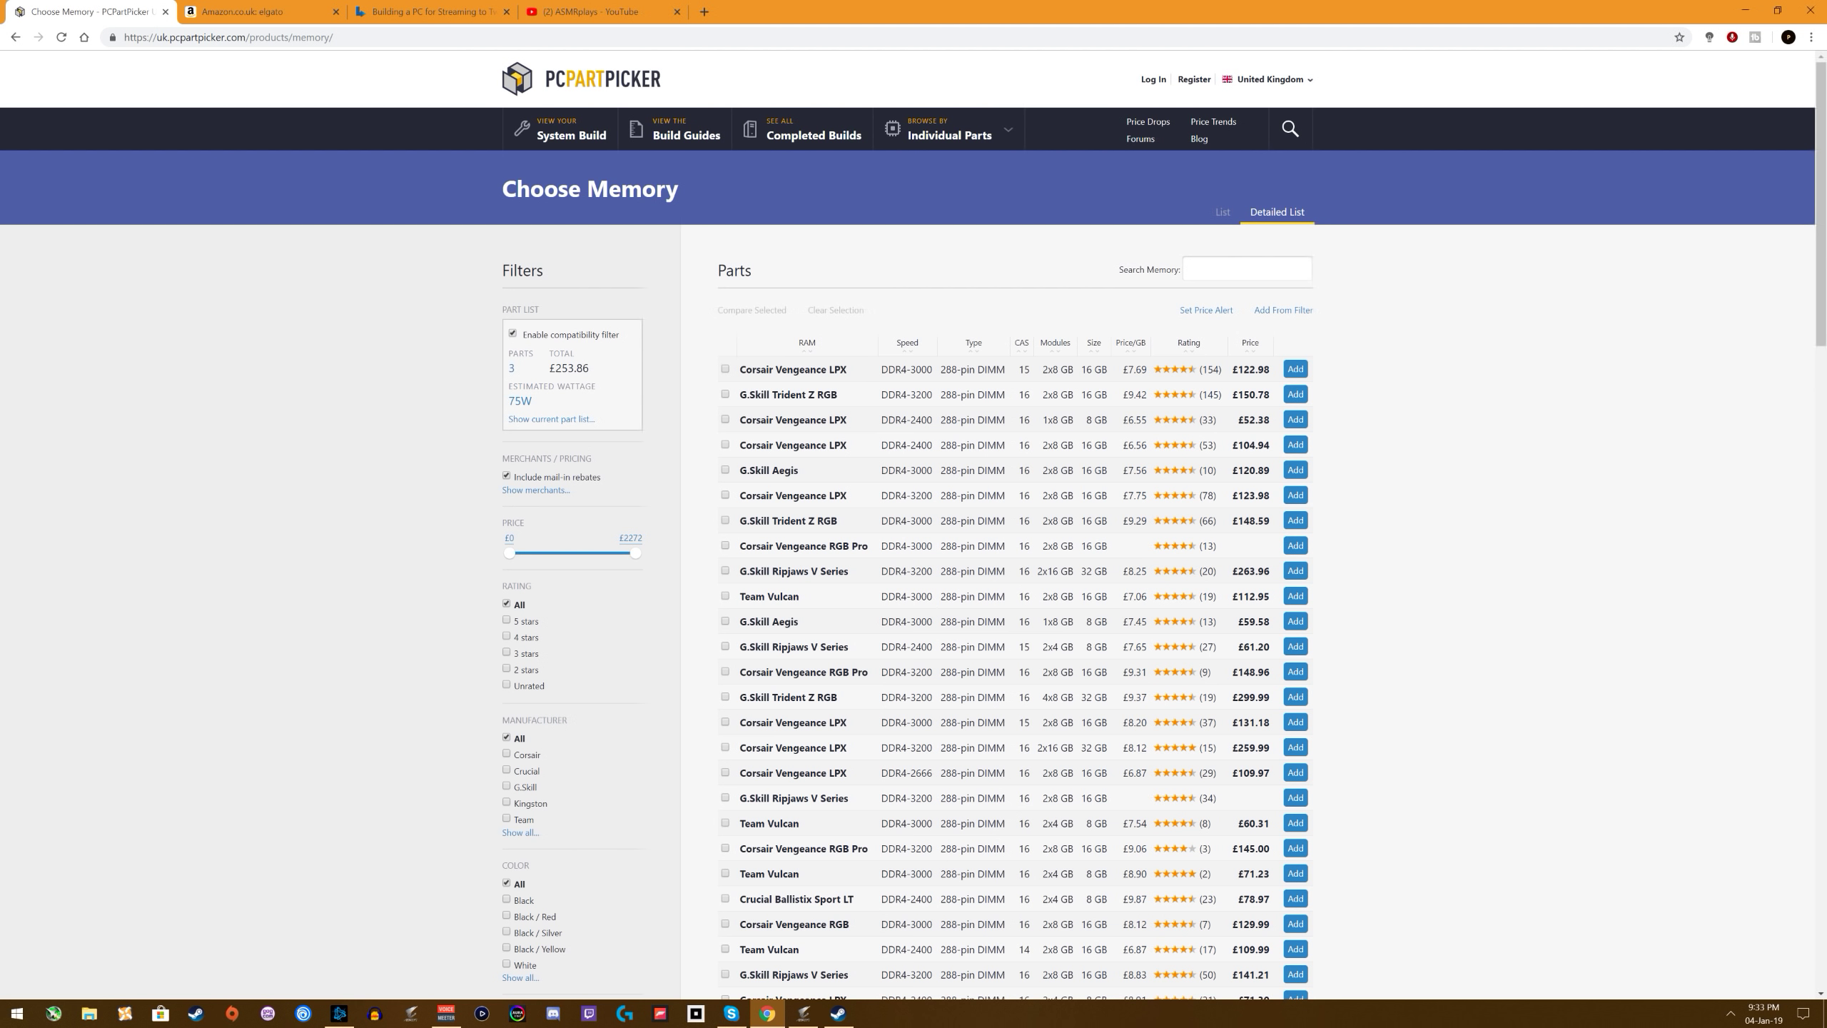
pyautogui.scroll(-3, 982, 540)
pyautogui.scroll(3, 995, 512)
pyautogui.scroll(-4, 1092, 729)
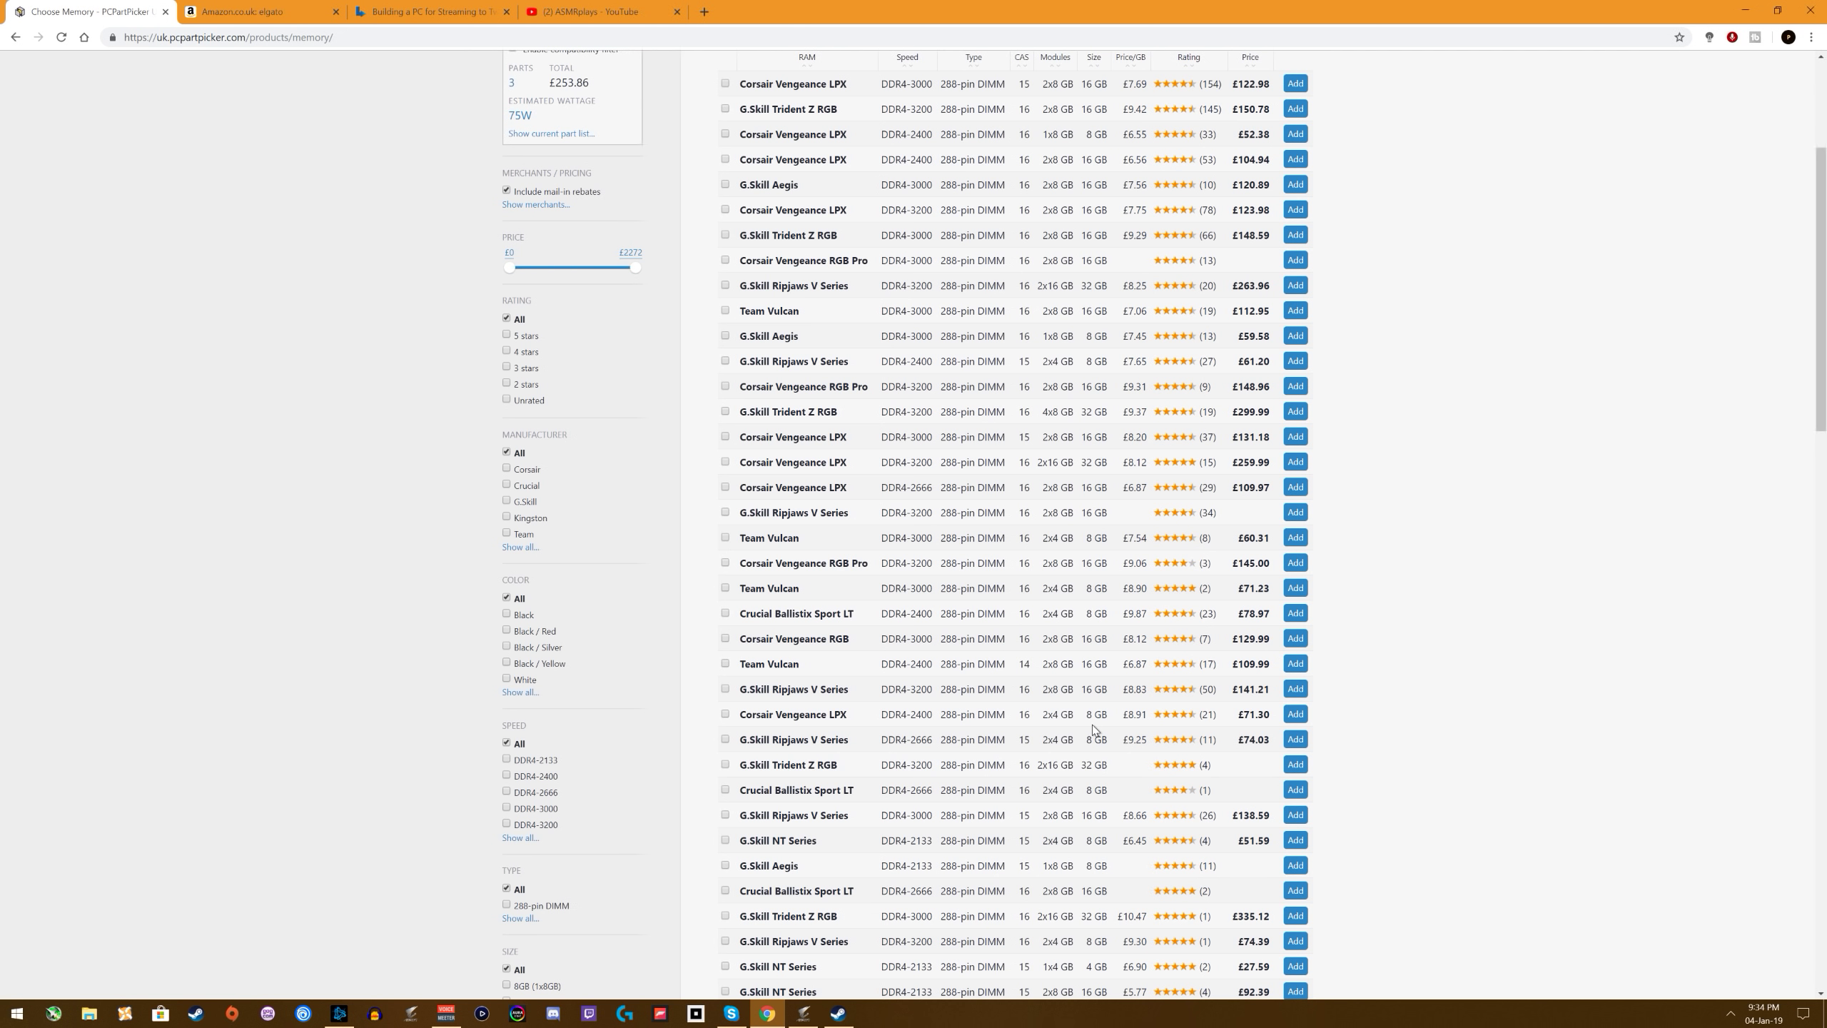
pyautogui.scroll(4, 1092, 729)
pyautogui.scroll(-5, 935, 407)
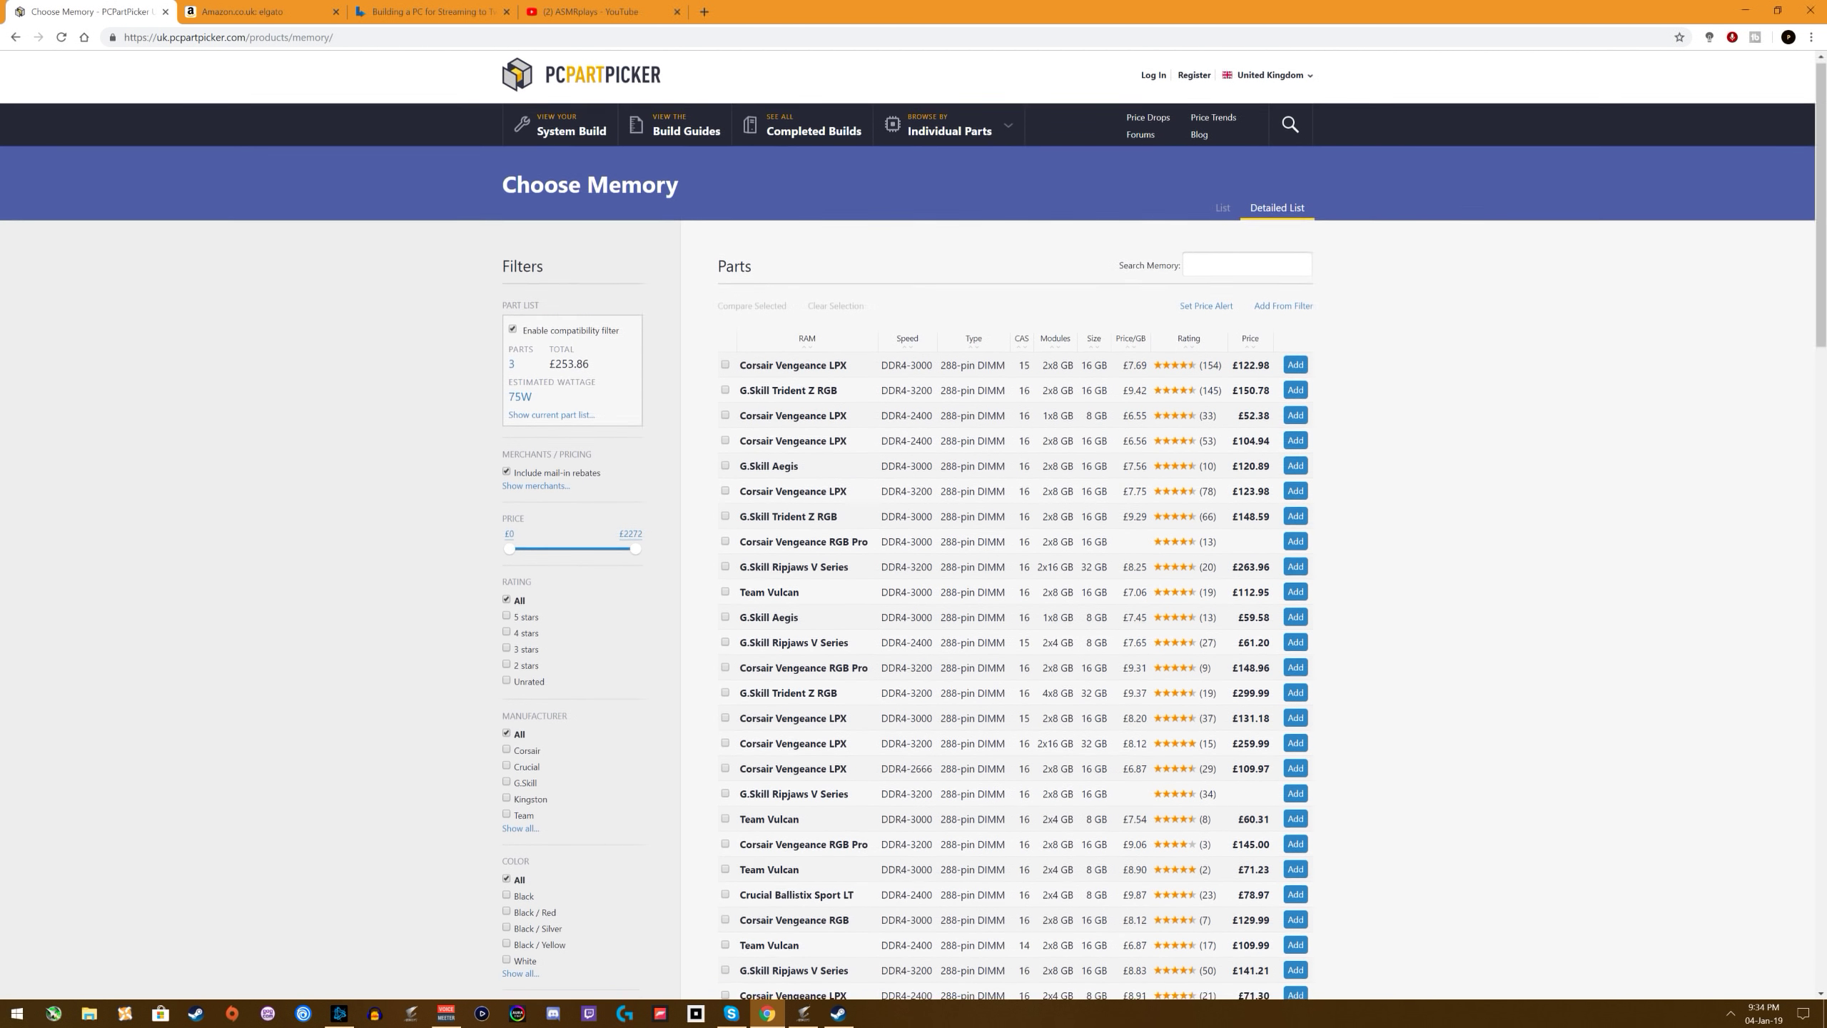
pyautogui.scroll(-3, 935, 504)
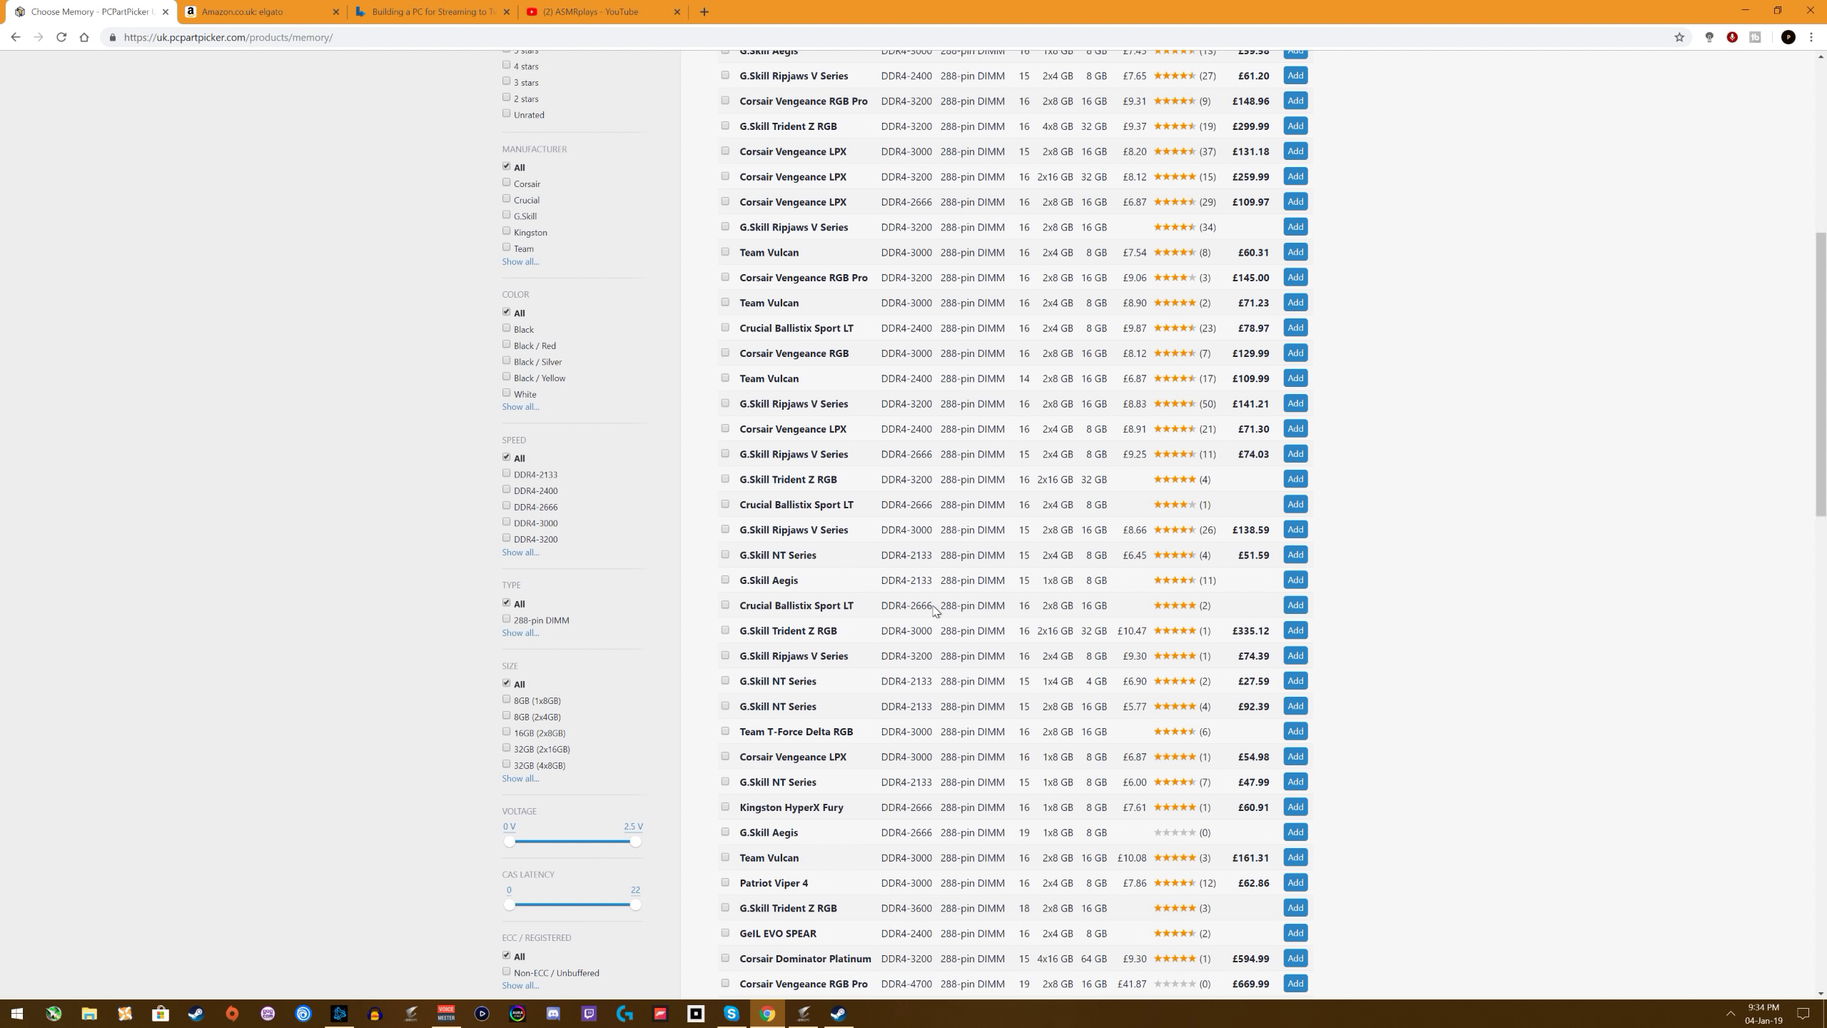
pyautogui.scroll(5, 935, 610)
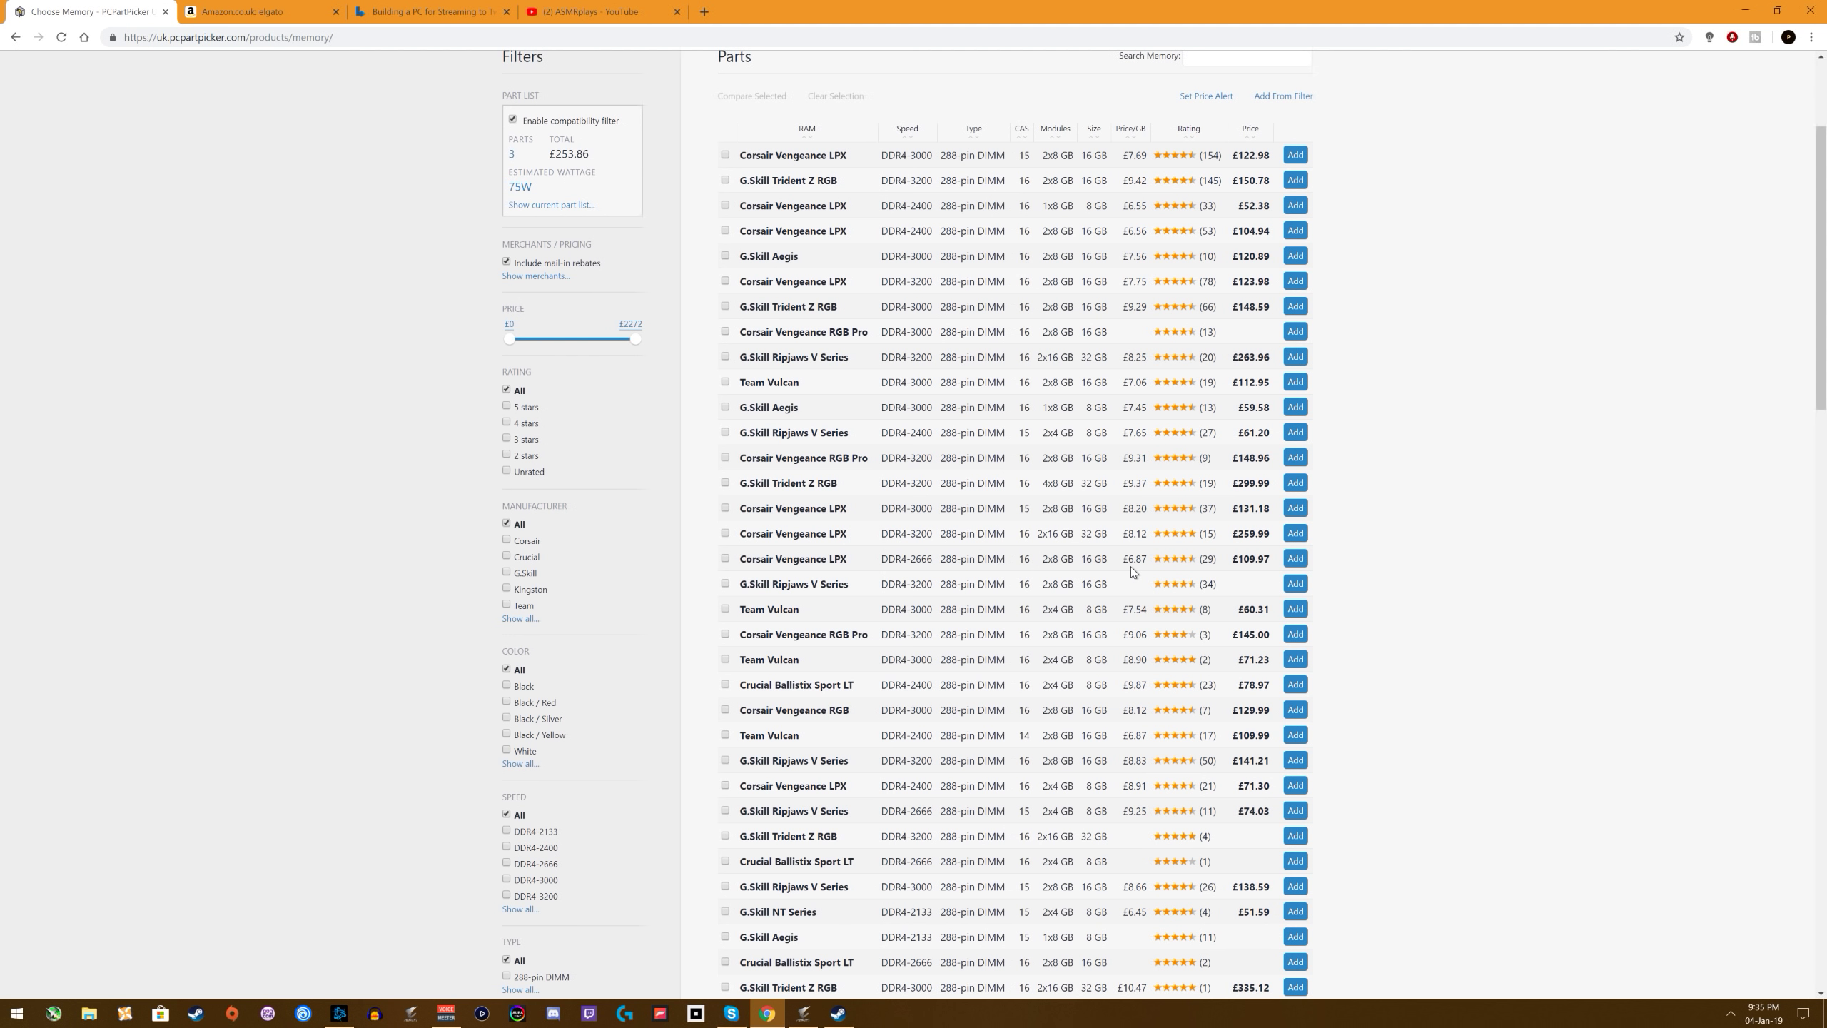
pyautogui.scroll(2, 1151, 370)
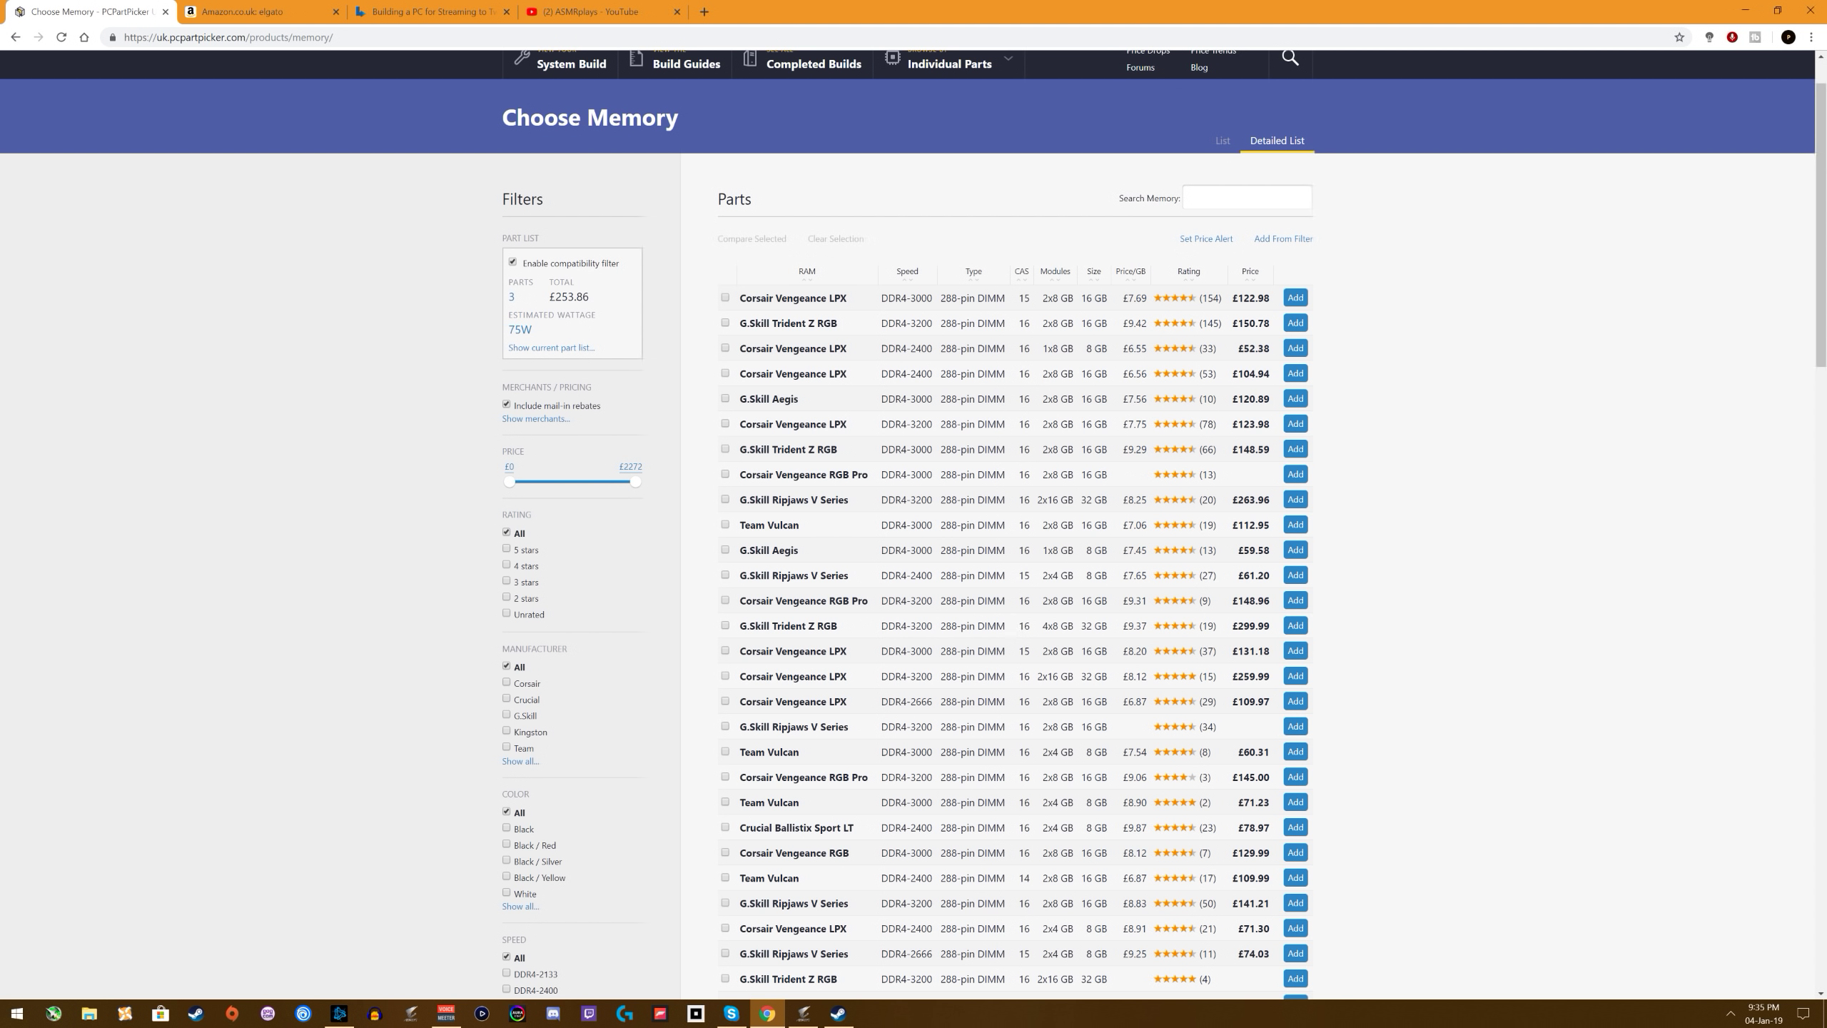
pyautogui.moveTo(911, 297); pyautogui.dragTo(933, 297)
# Step: Filter the memory list to 16GB (2x8GB) kits and sort it by lowest price
pyautogui.scroll(-4, 975, 772)
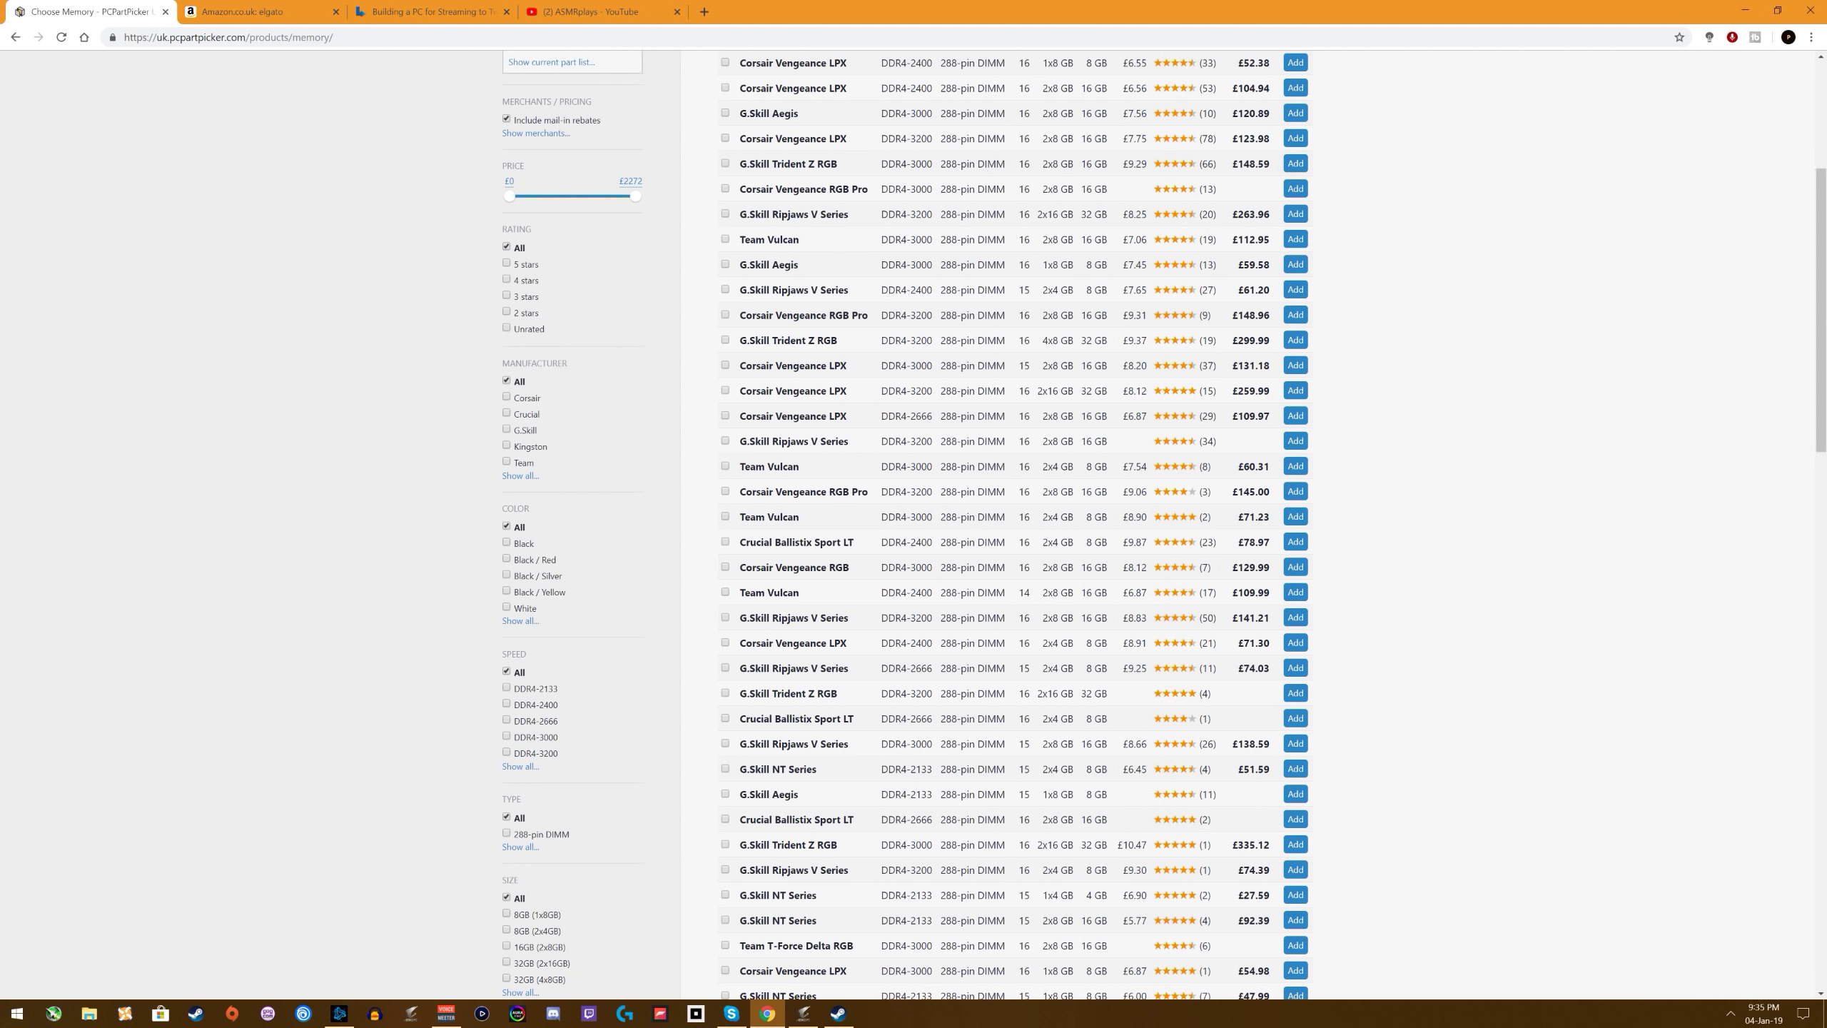
pyautogui.scroll(-3, 565, 732)
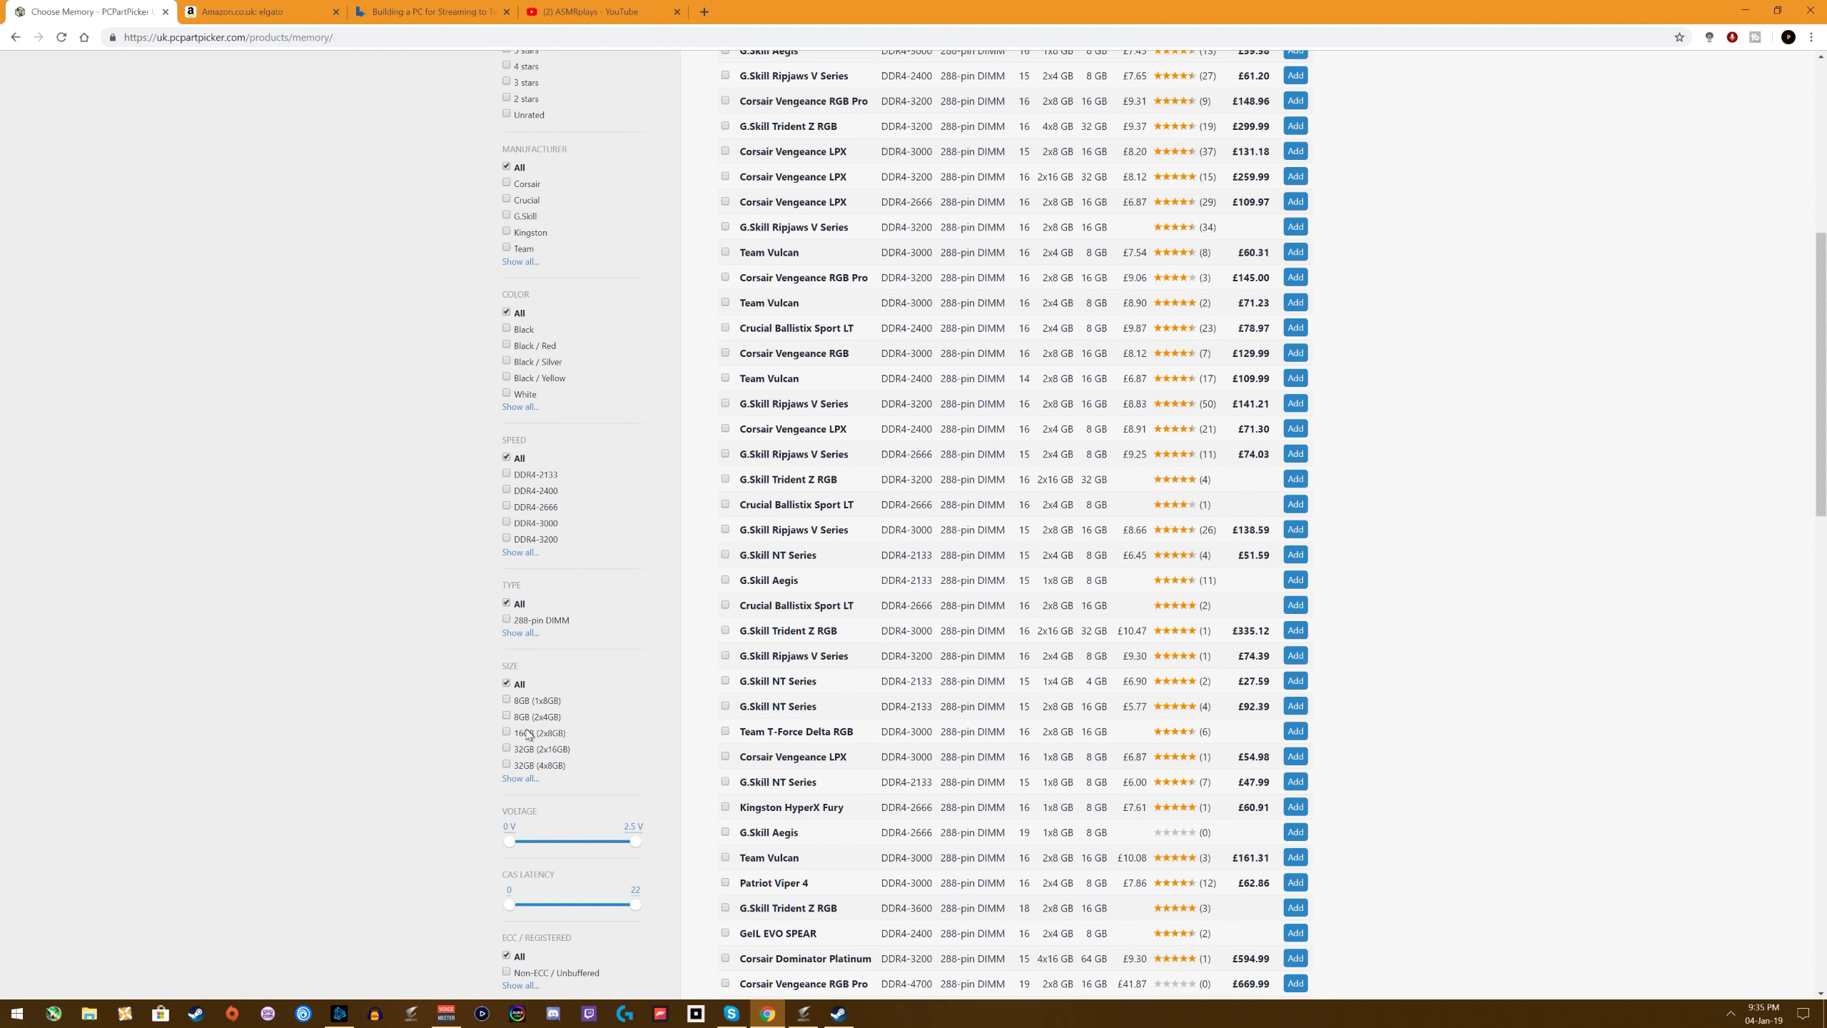
pyautogui.click(522, 733)
pyautogui.scroll(5, 1120, 489)
pyautogui.scroll(3, 1120, 489)
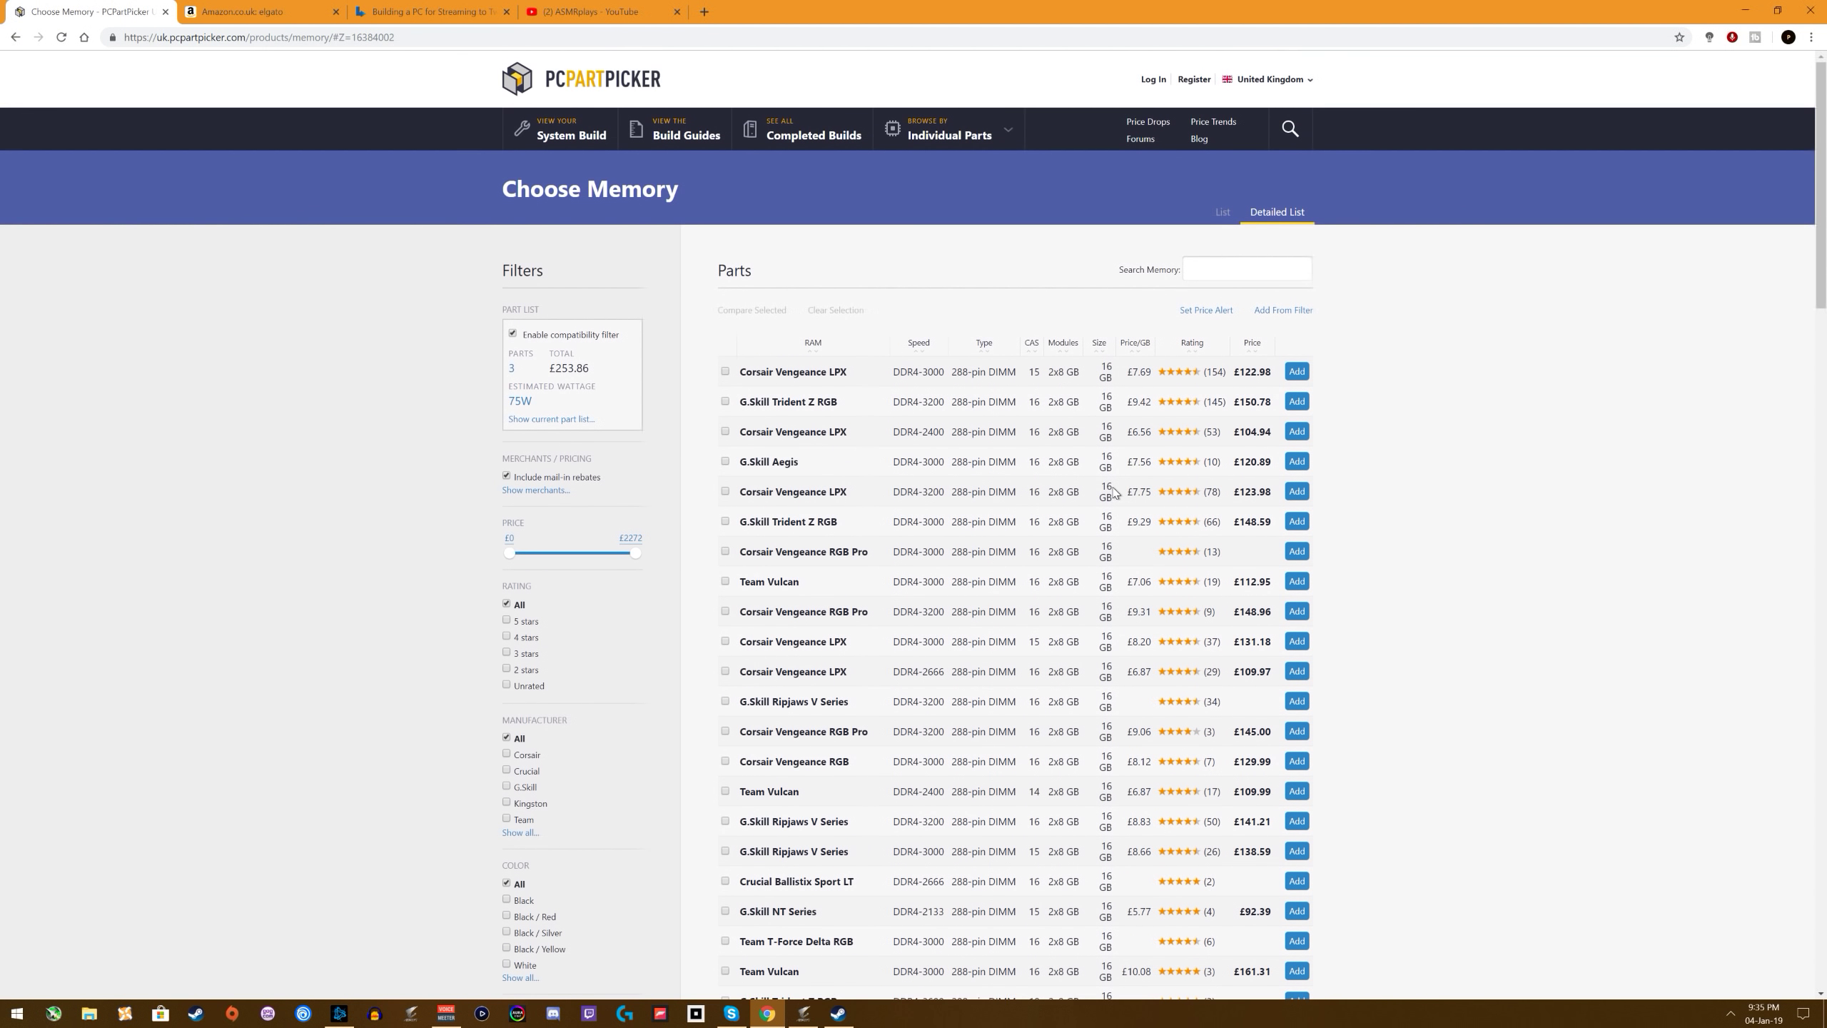
pyautogui.click(1252, 343)
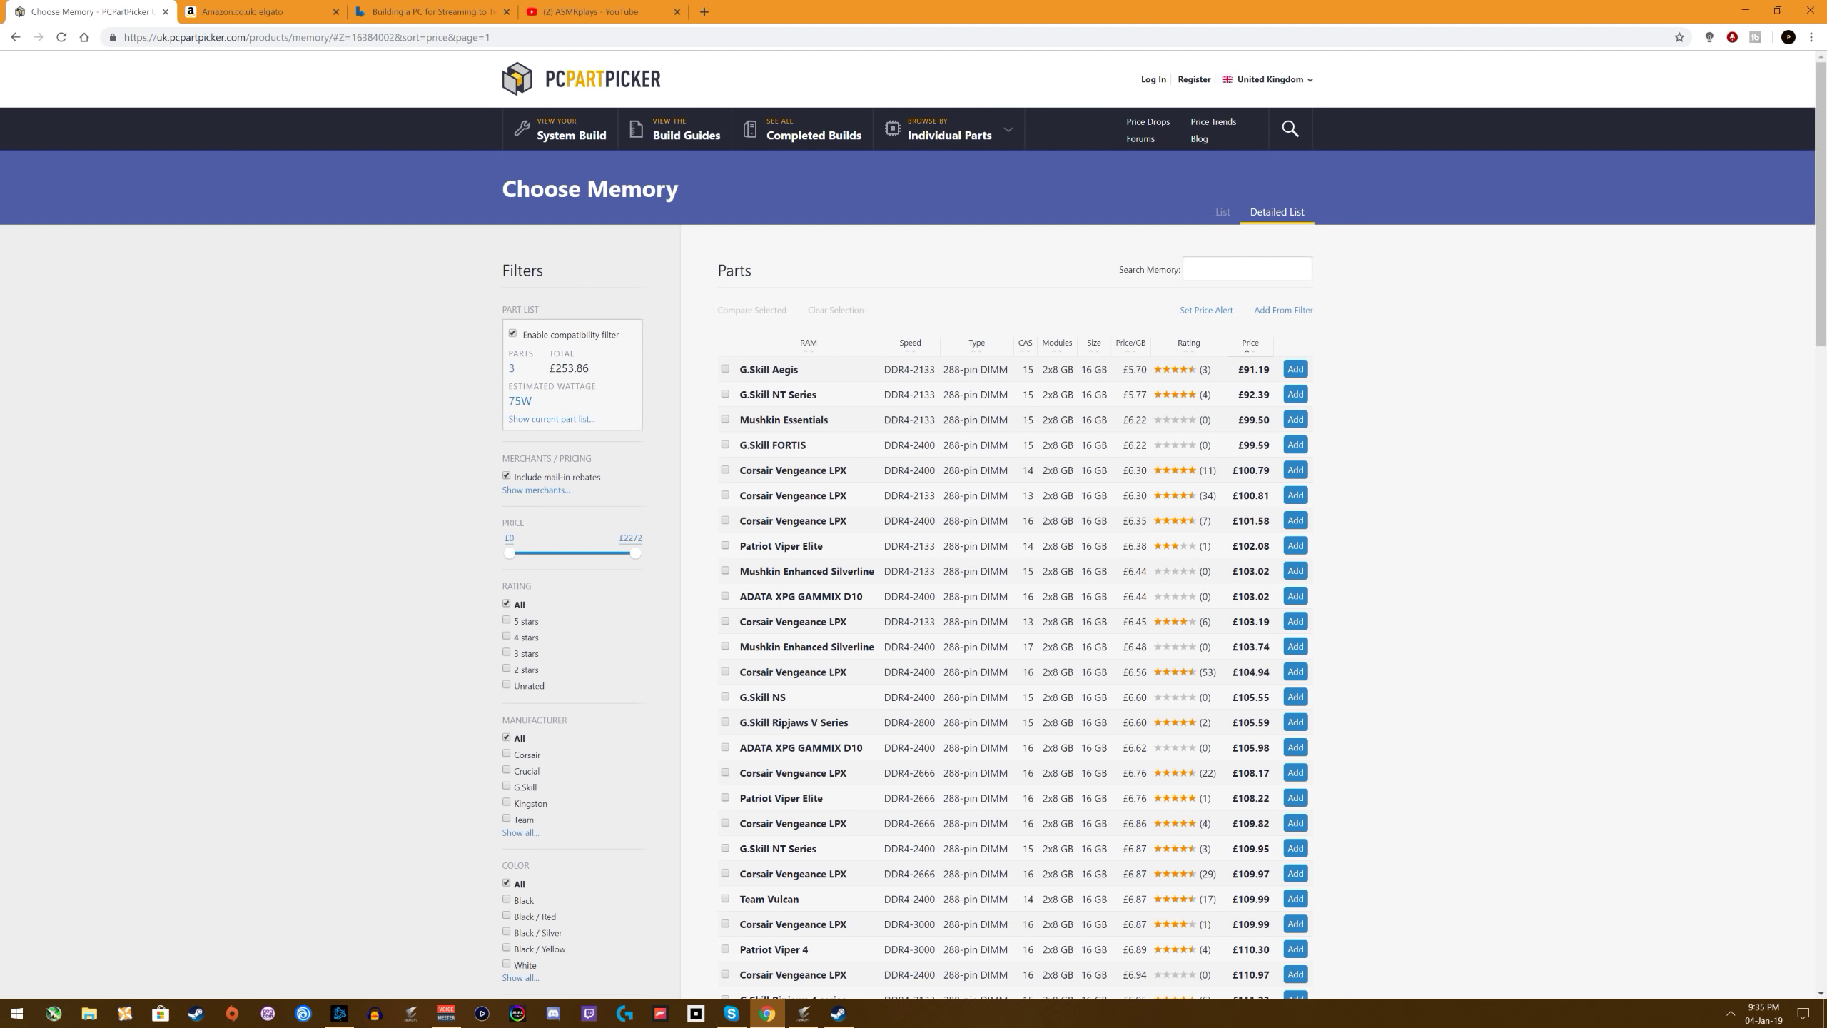
# Step: Add the G.Skill Ripjaws V Series 16 GB (2x8 GB) DDR4-2800 kit to the part list
pyautogui.scroll(-5, 927, 512)
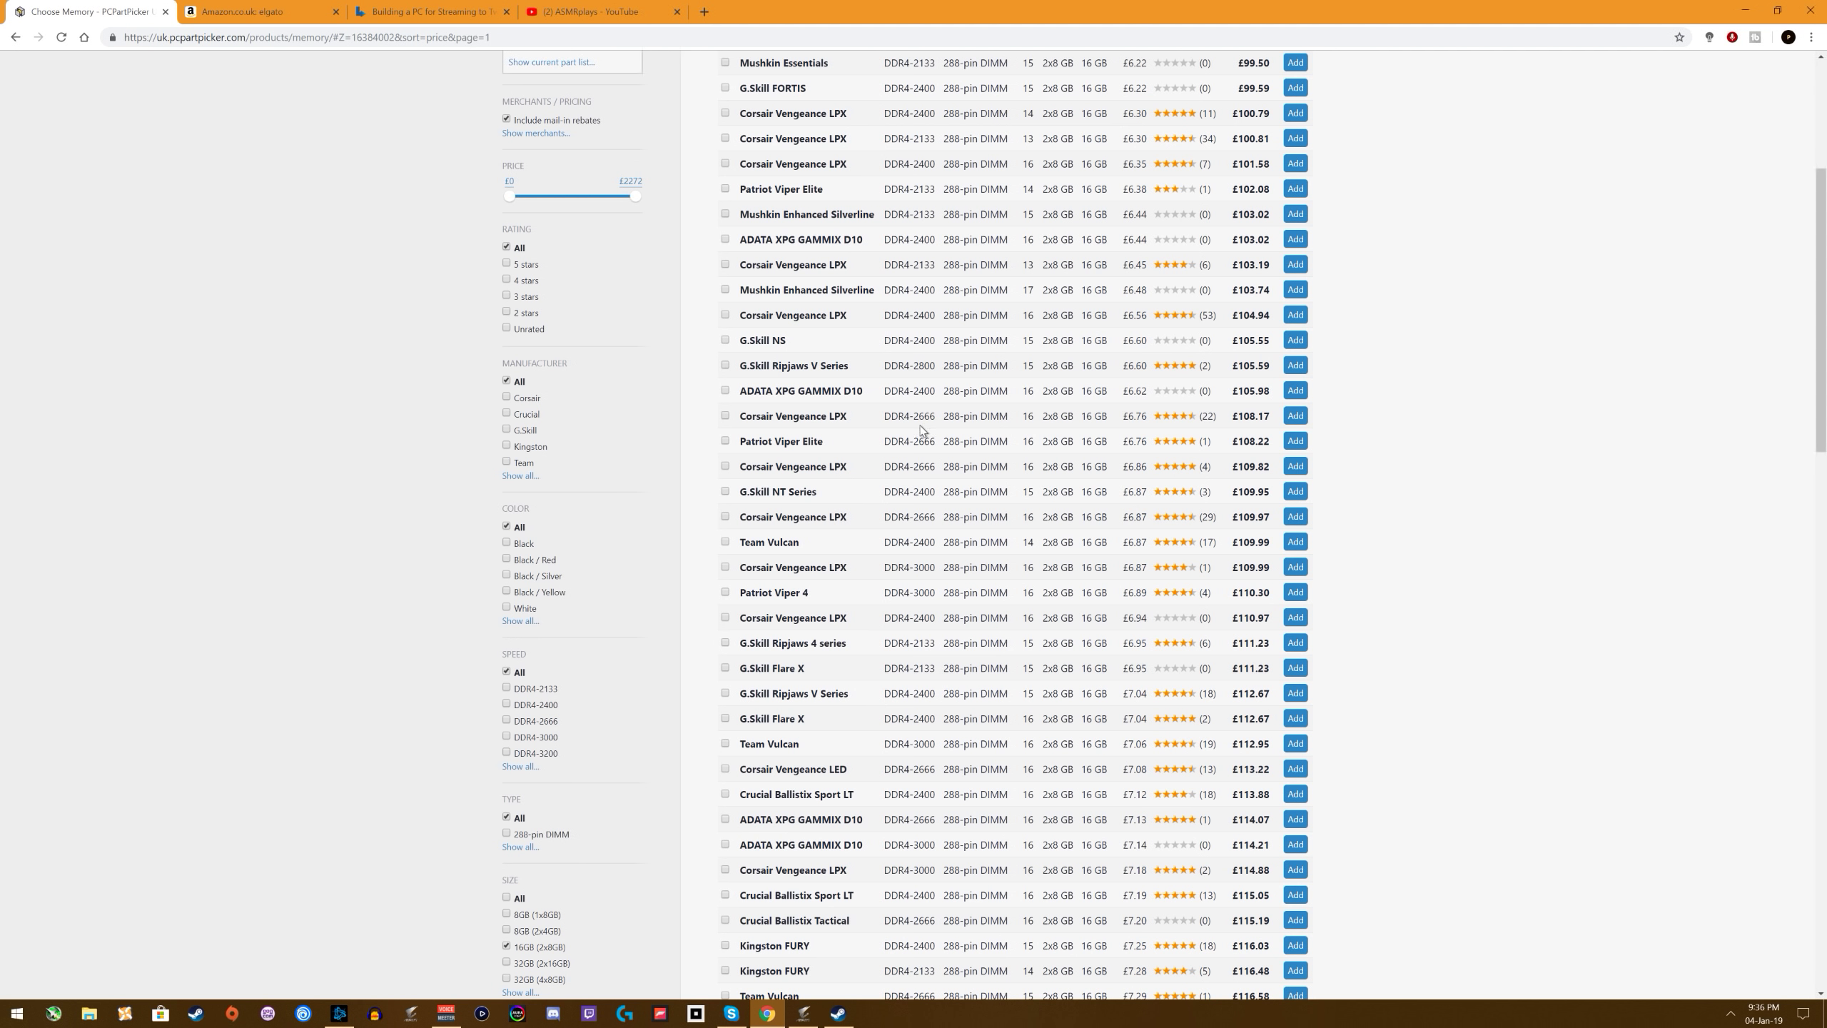
pyautogui.scroll(3, 923, 493)
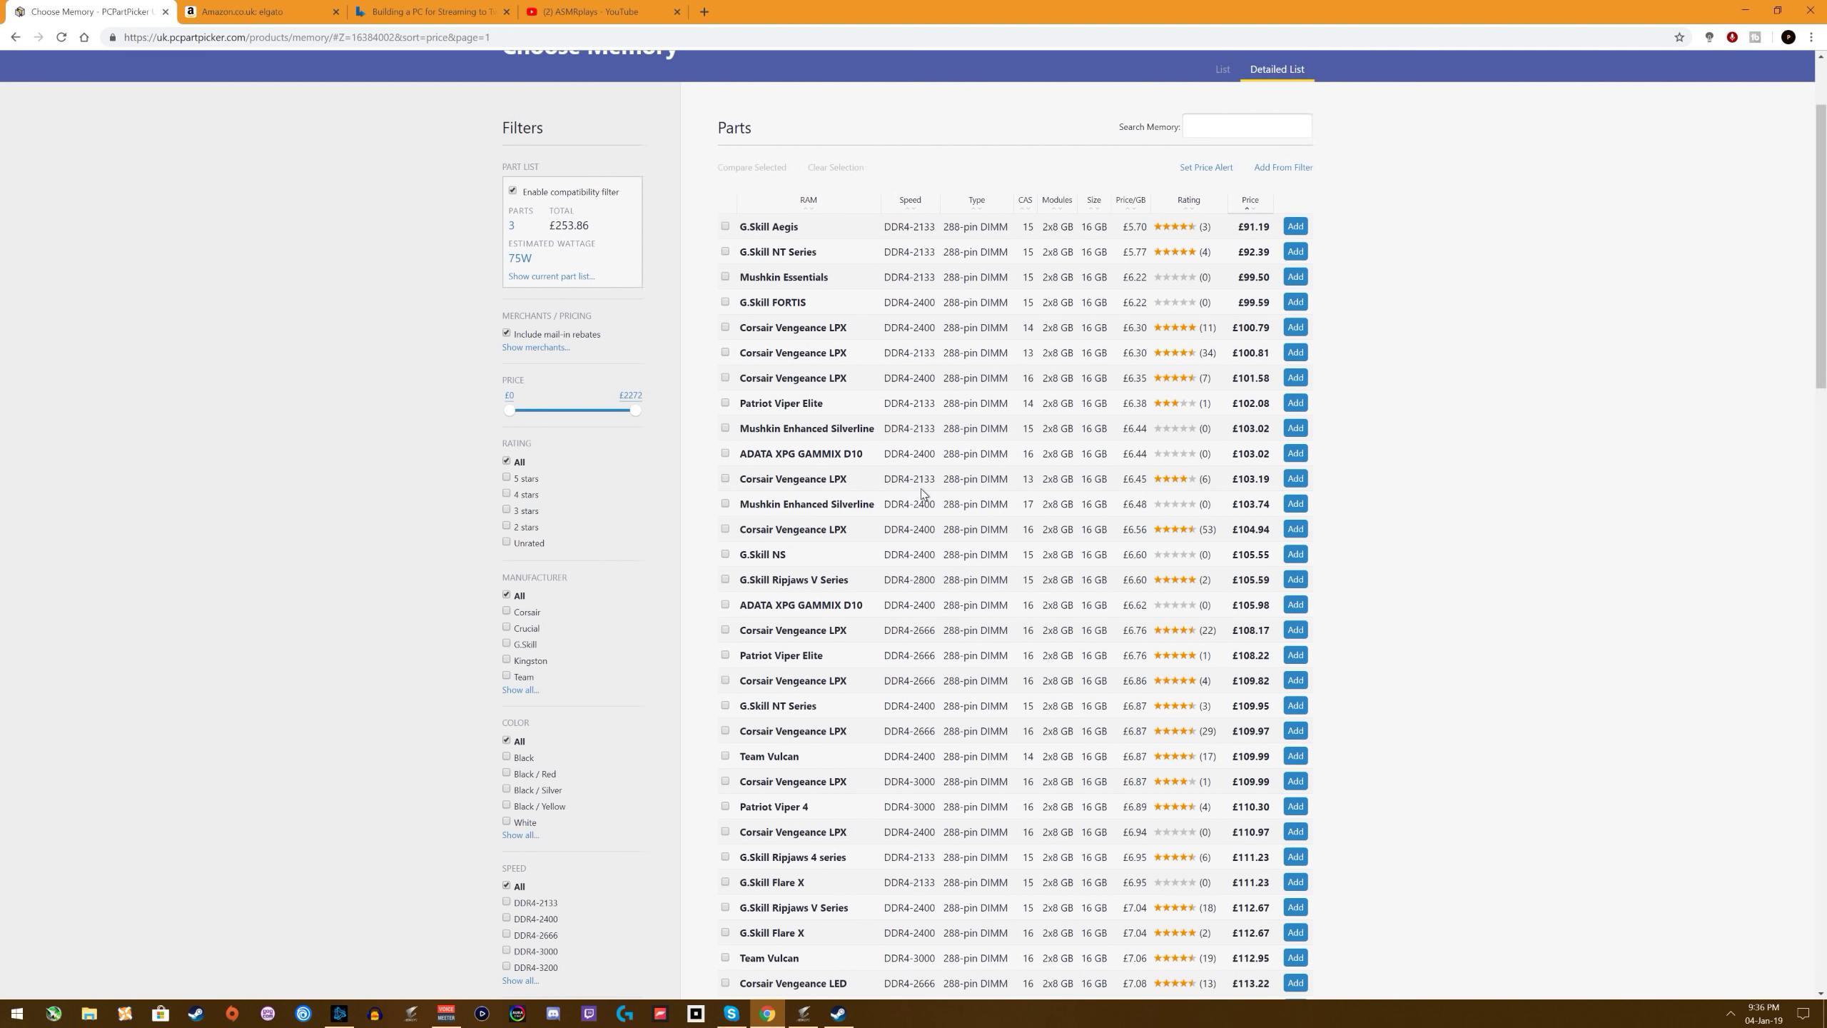
pyautogui.scroll(-1, 921, 489)
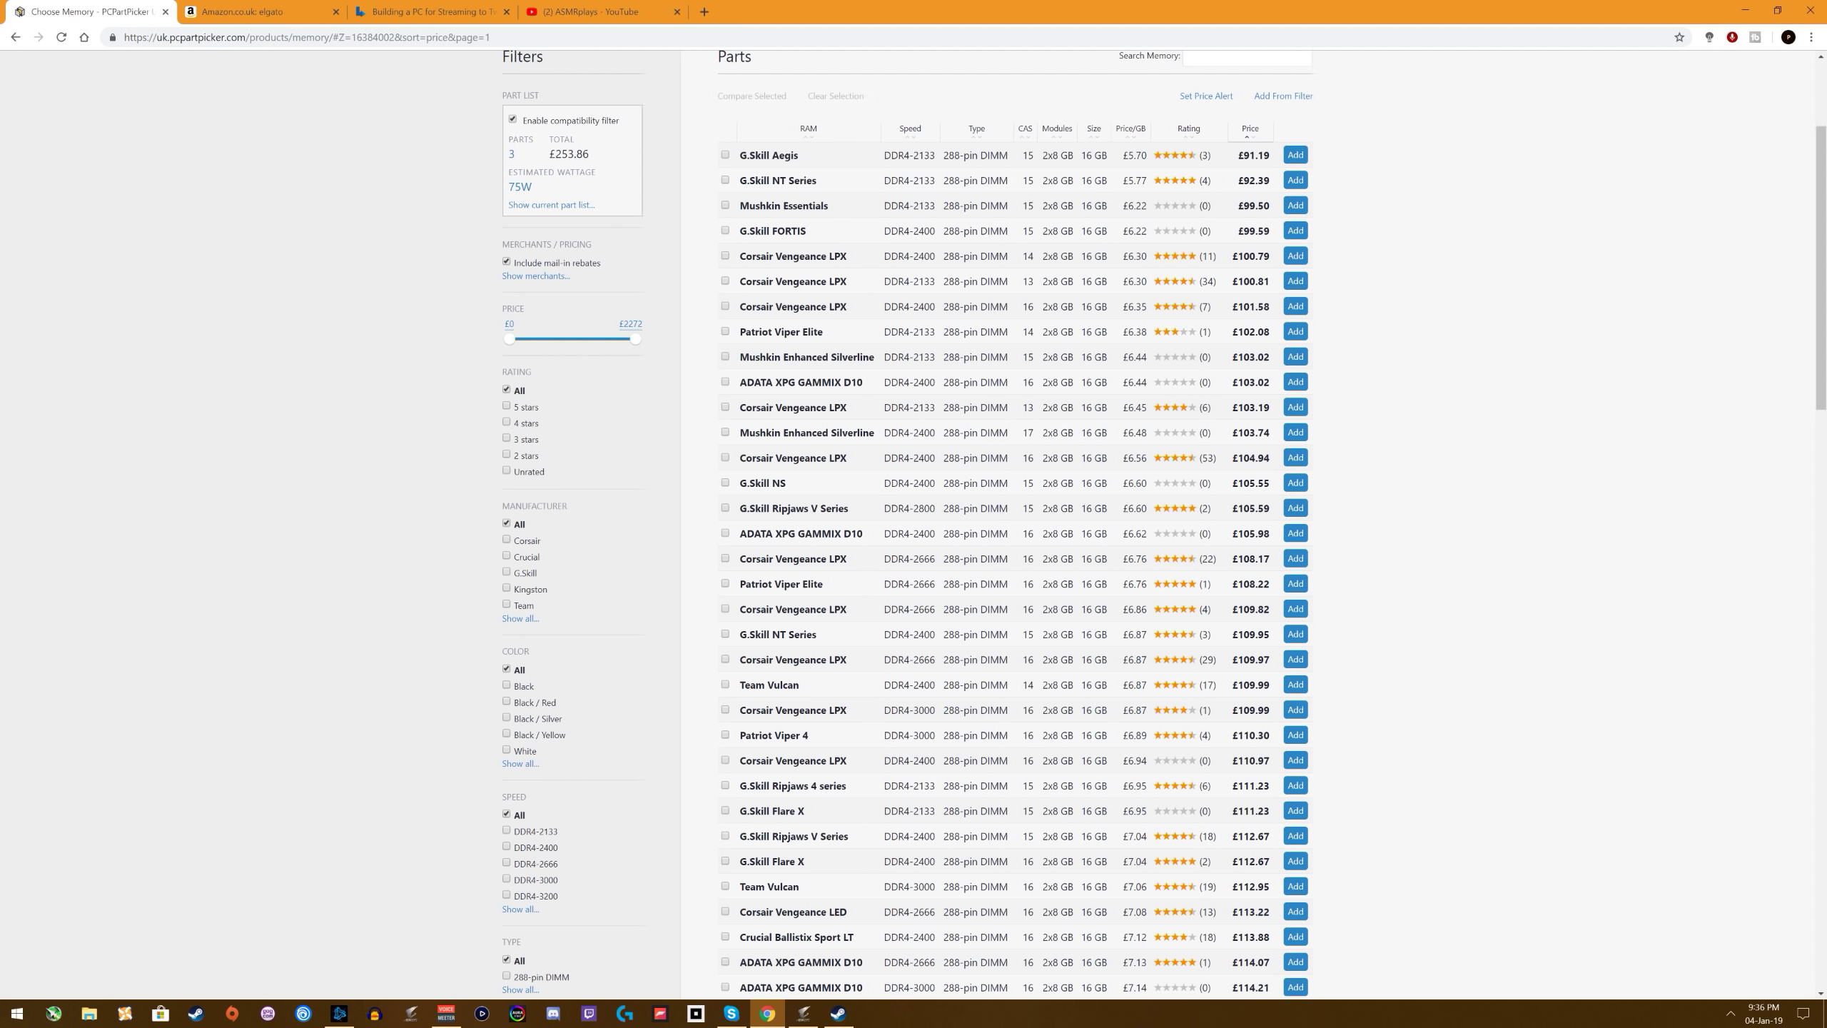
pyautogui.click(1295, 508)
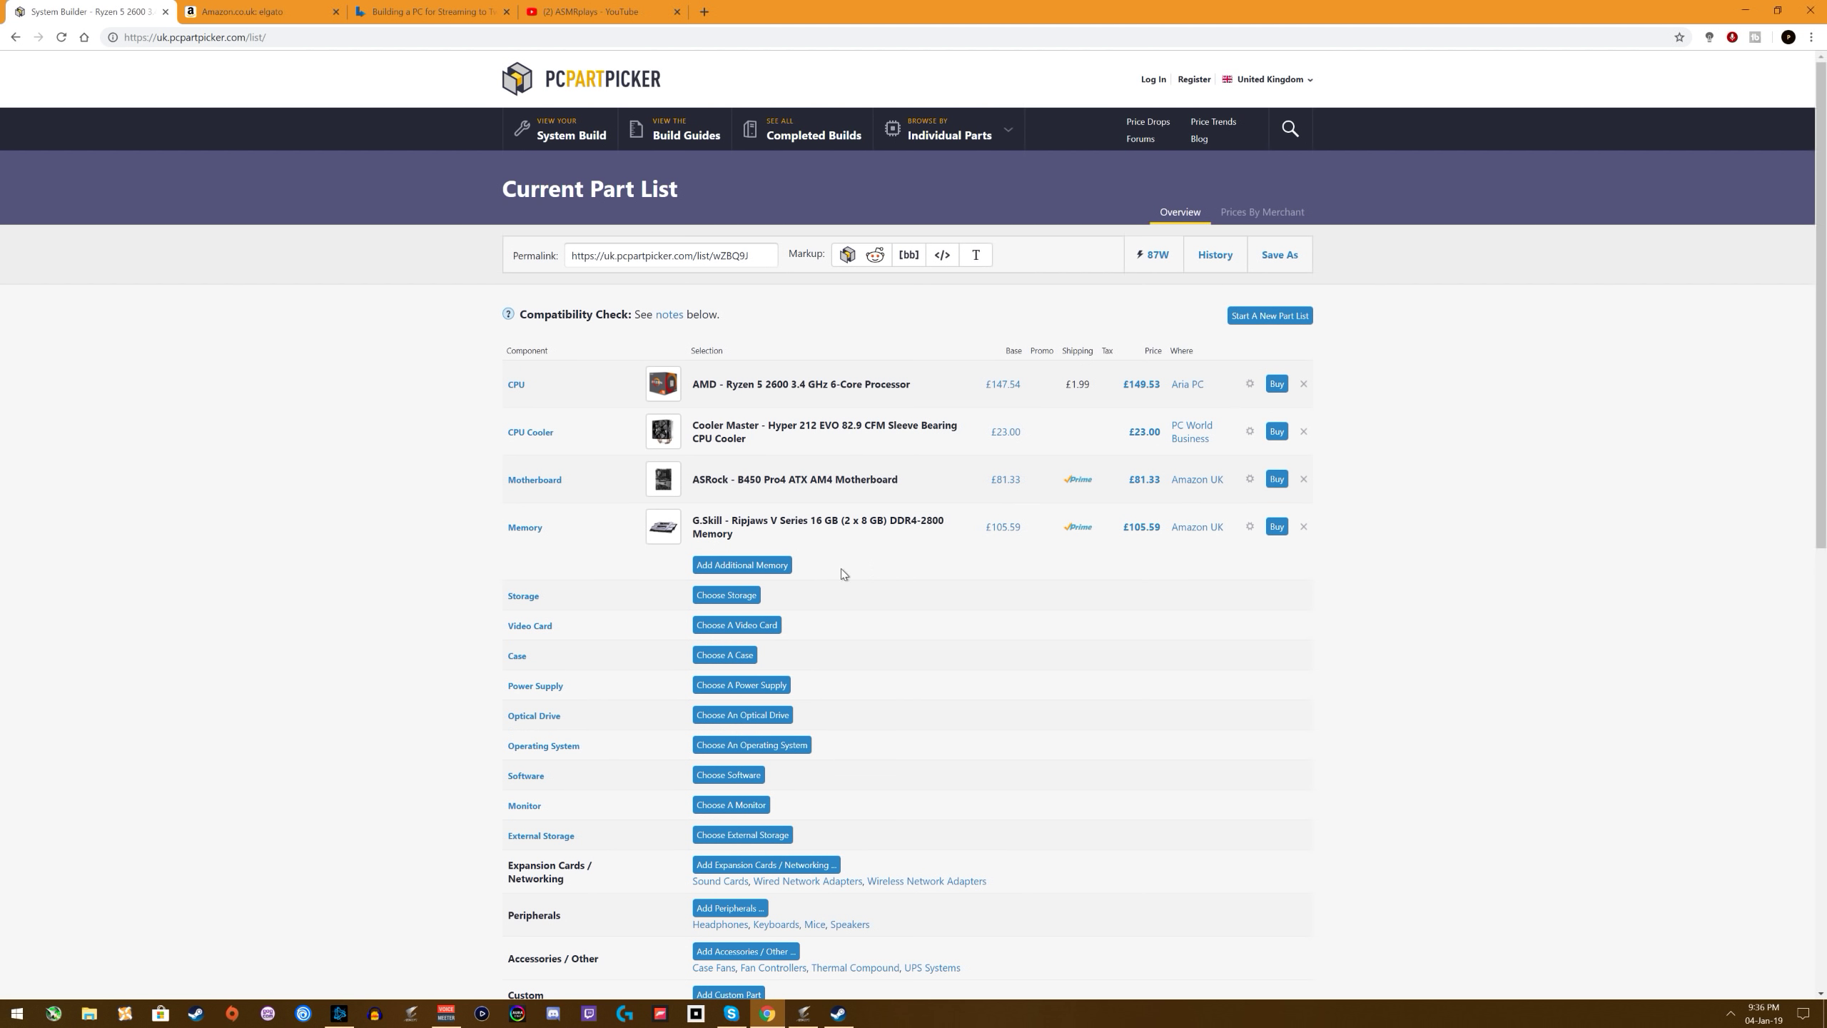
# Step: Open the storage selection for the build, filter the drives to a 256 MB buffer cache and sort them by lowest price
pyautogui.scroll(-2, 954, 601)
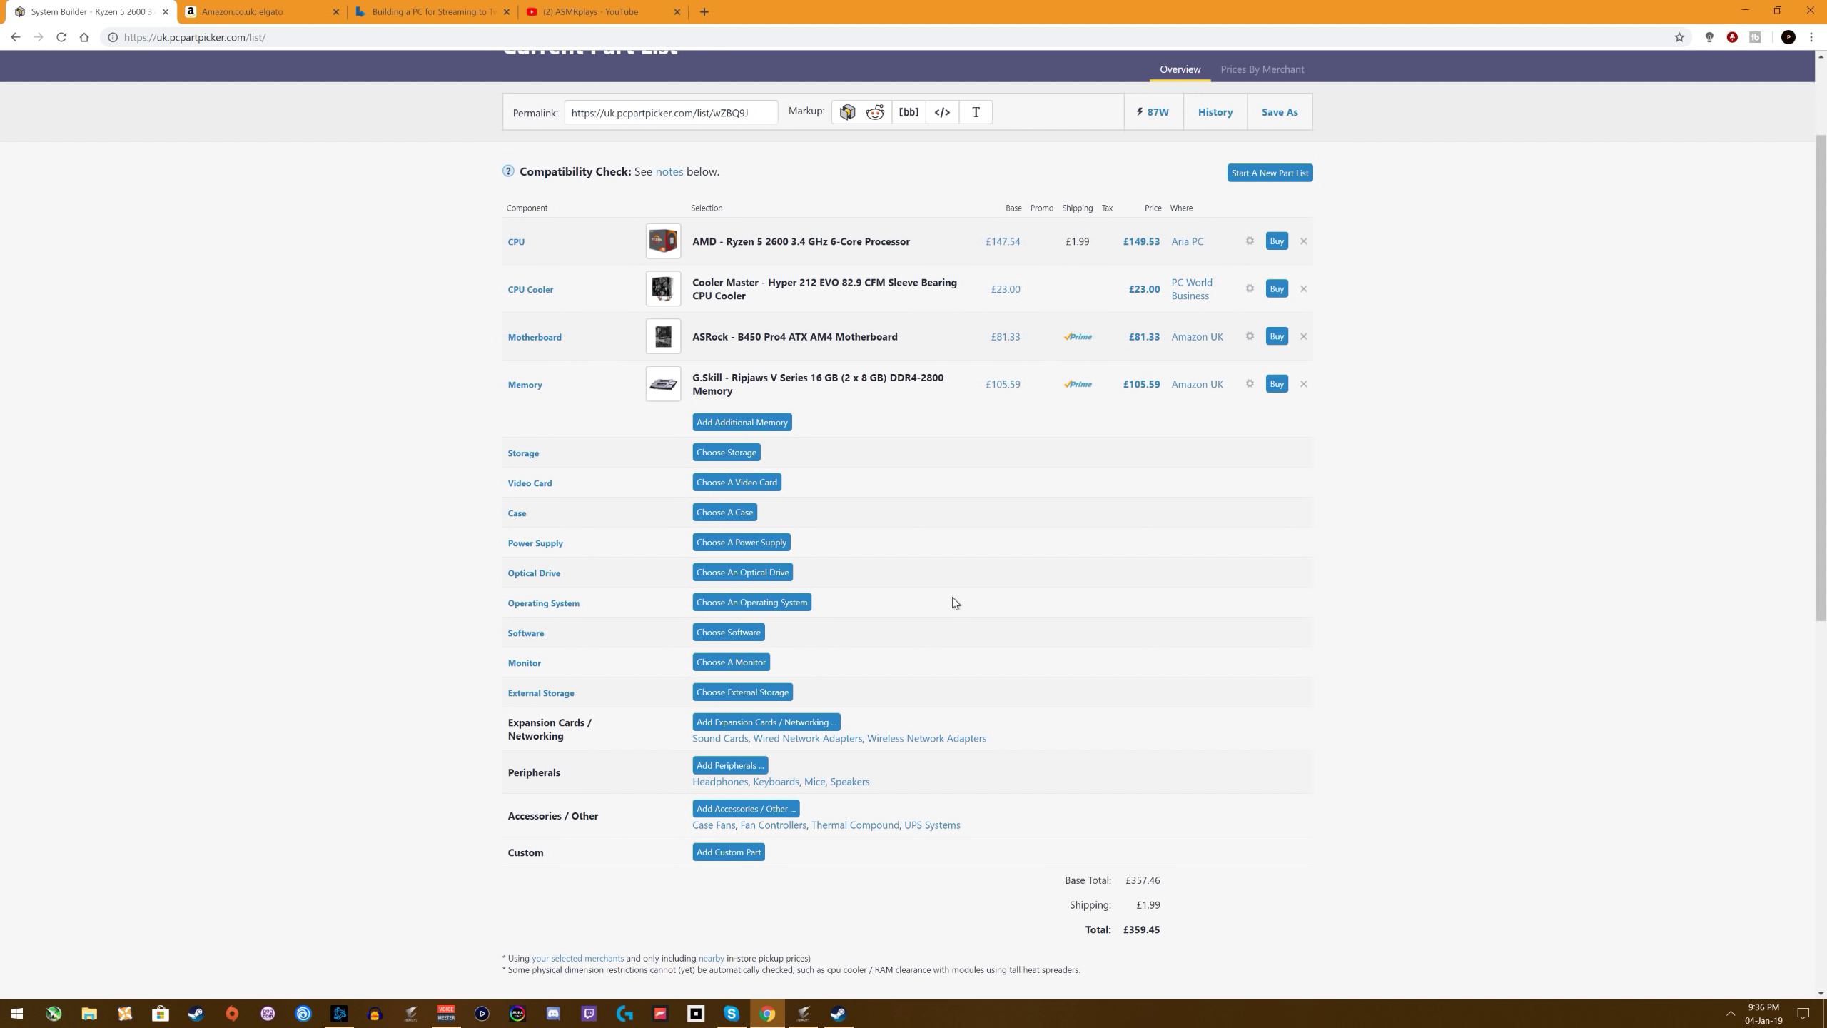
pyautogui.click(727, 454)
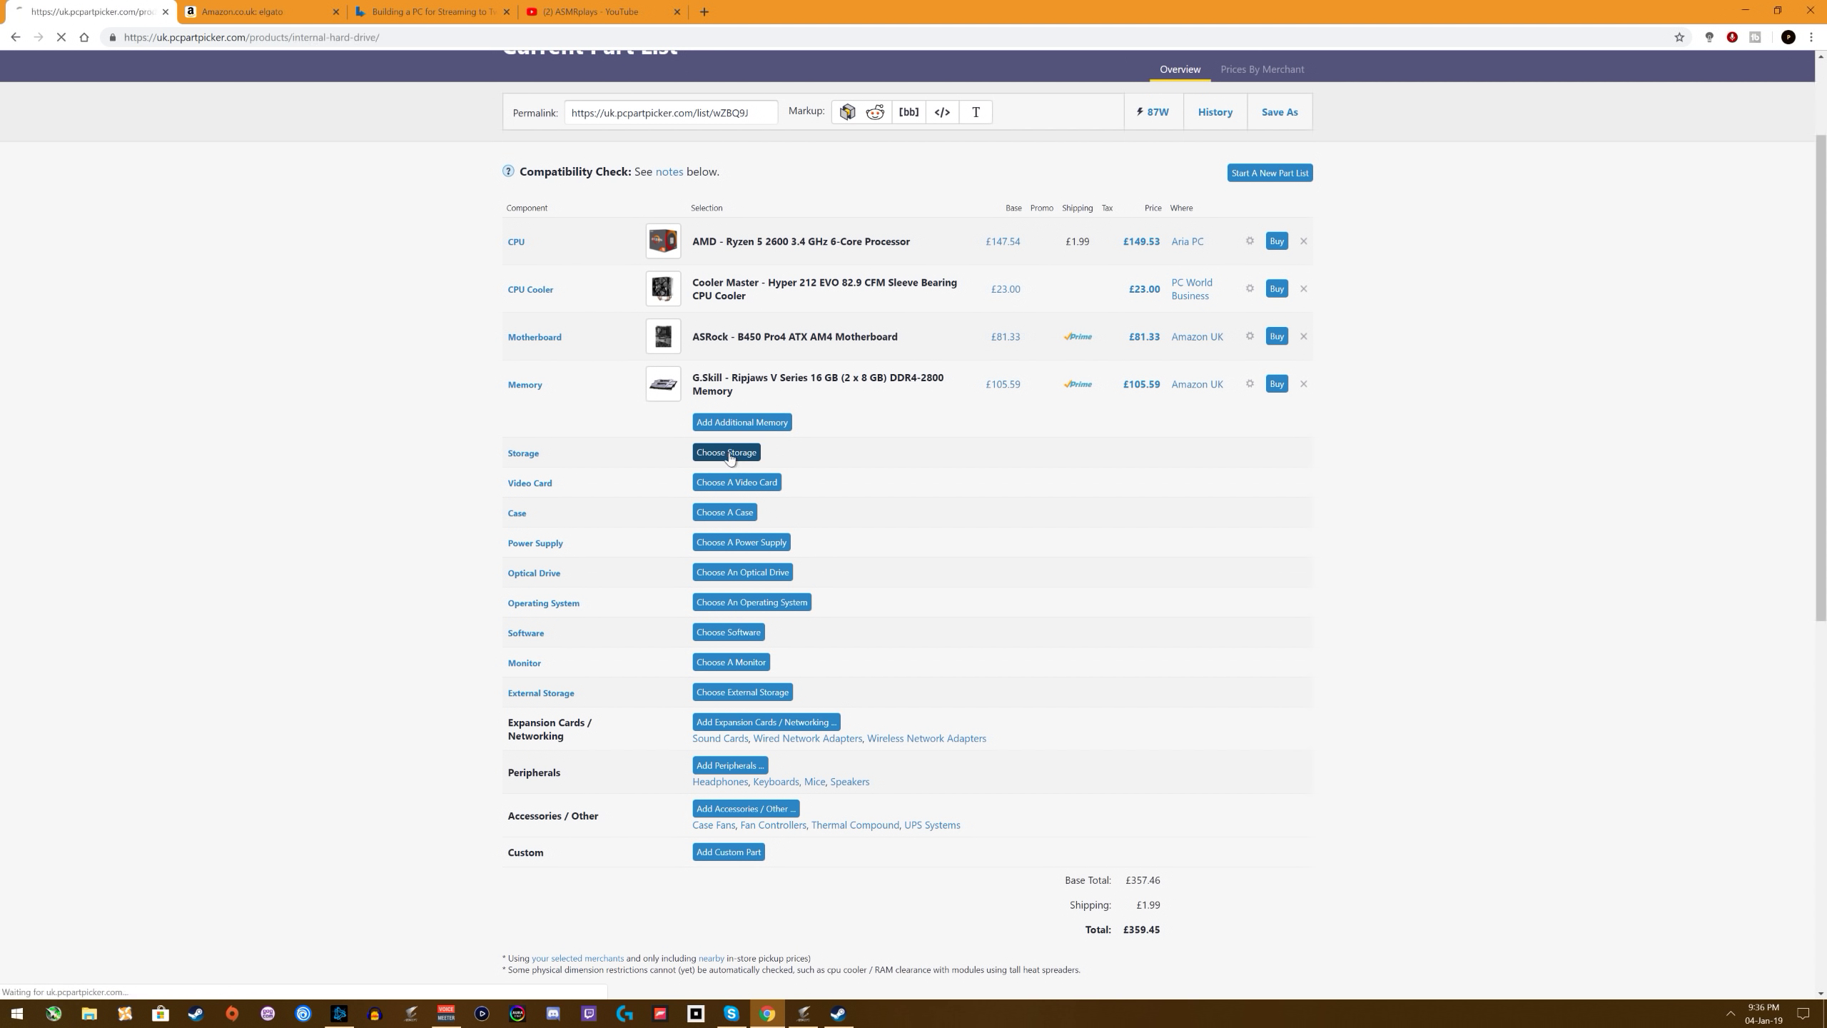
pyautogui.scroll(-1, 994, 548)
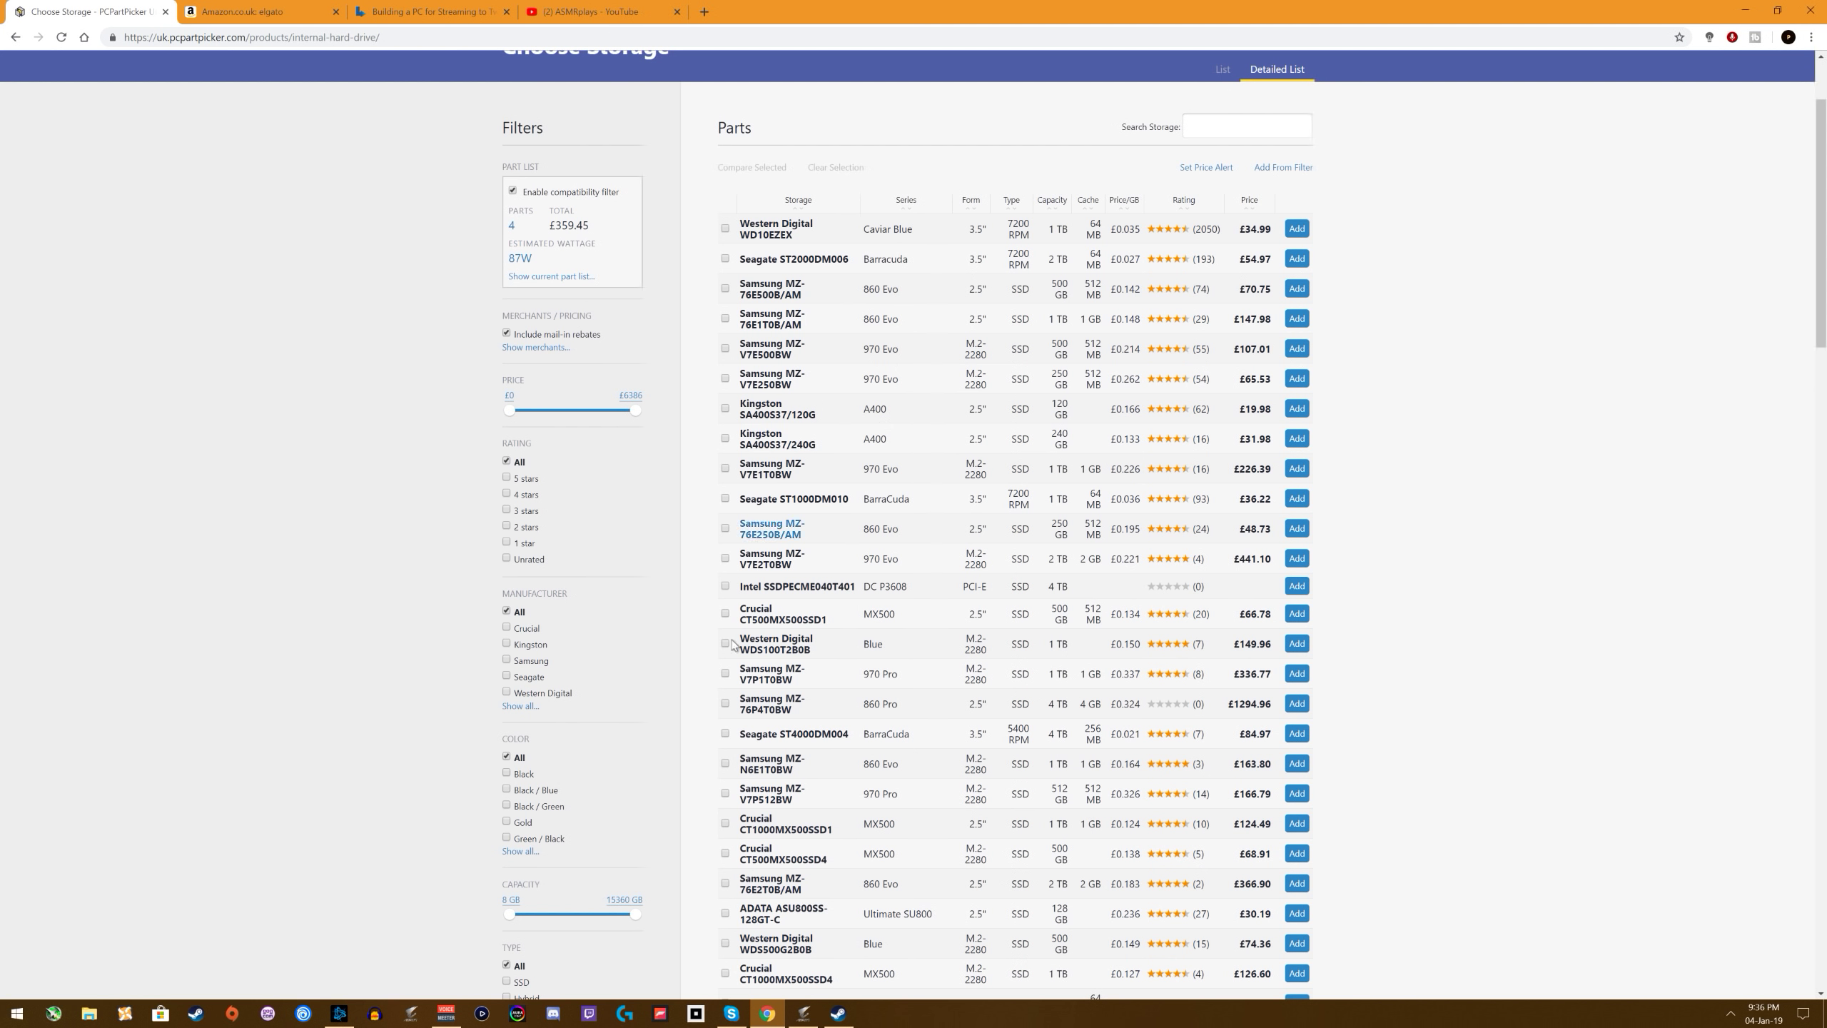
pyautogui.scroll(-3, 515, 697)
pyautogui.scroll(-8, 532, 718)
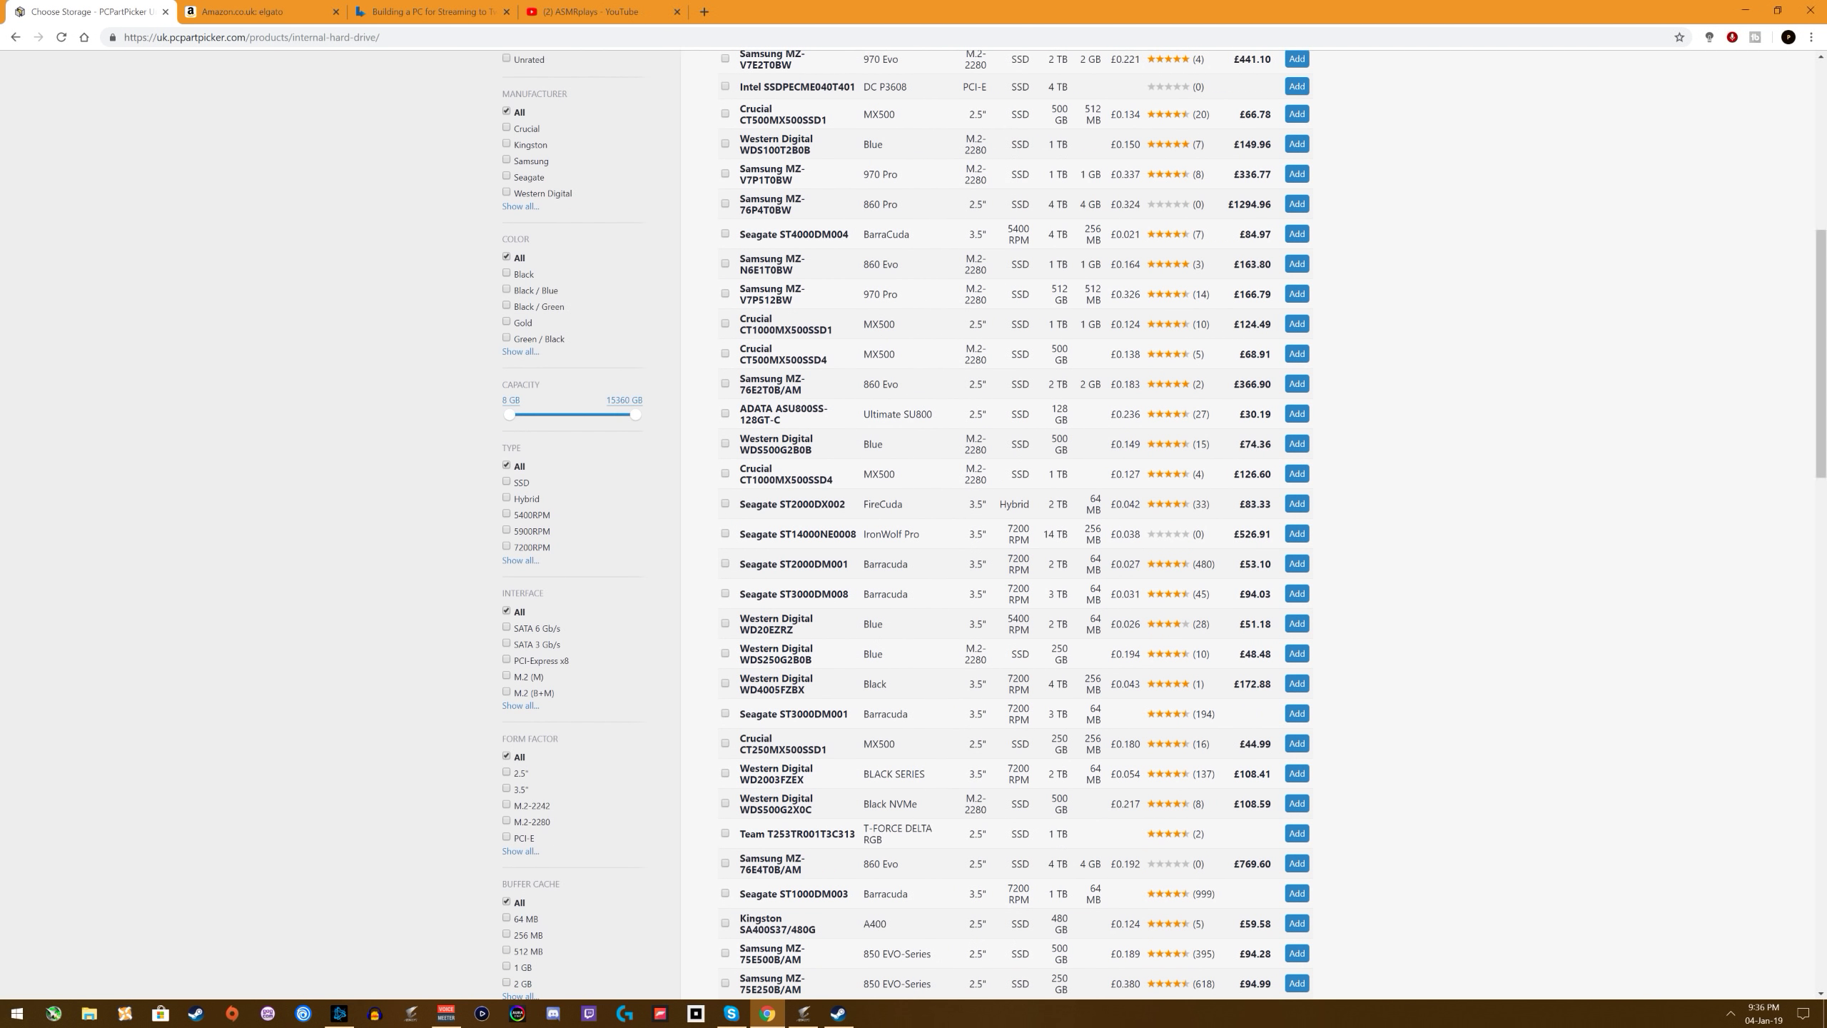
pyautogui.click(526, 649)
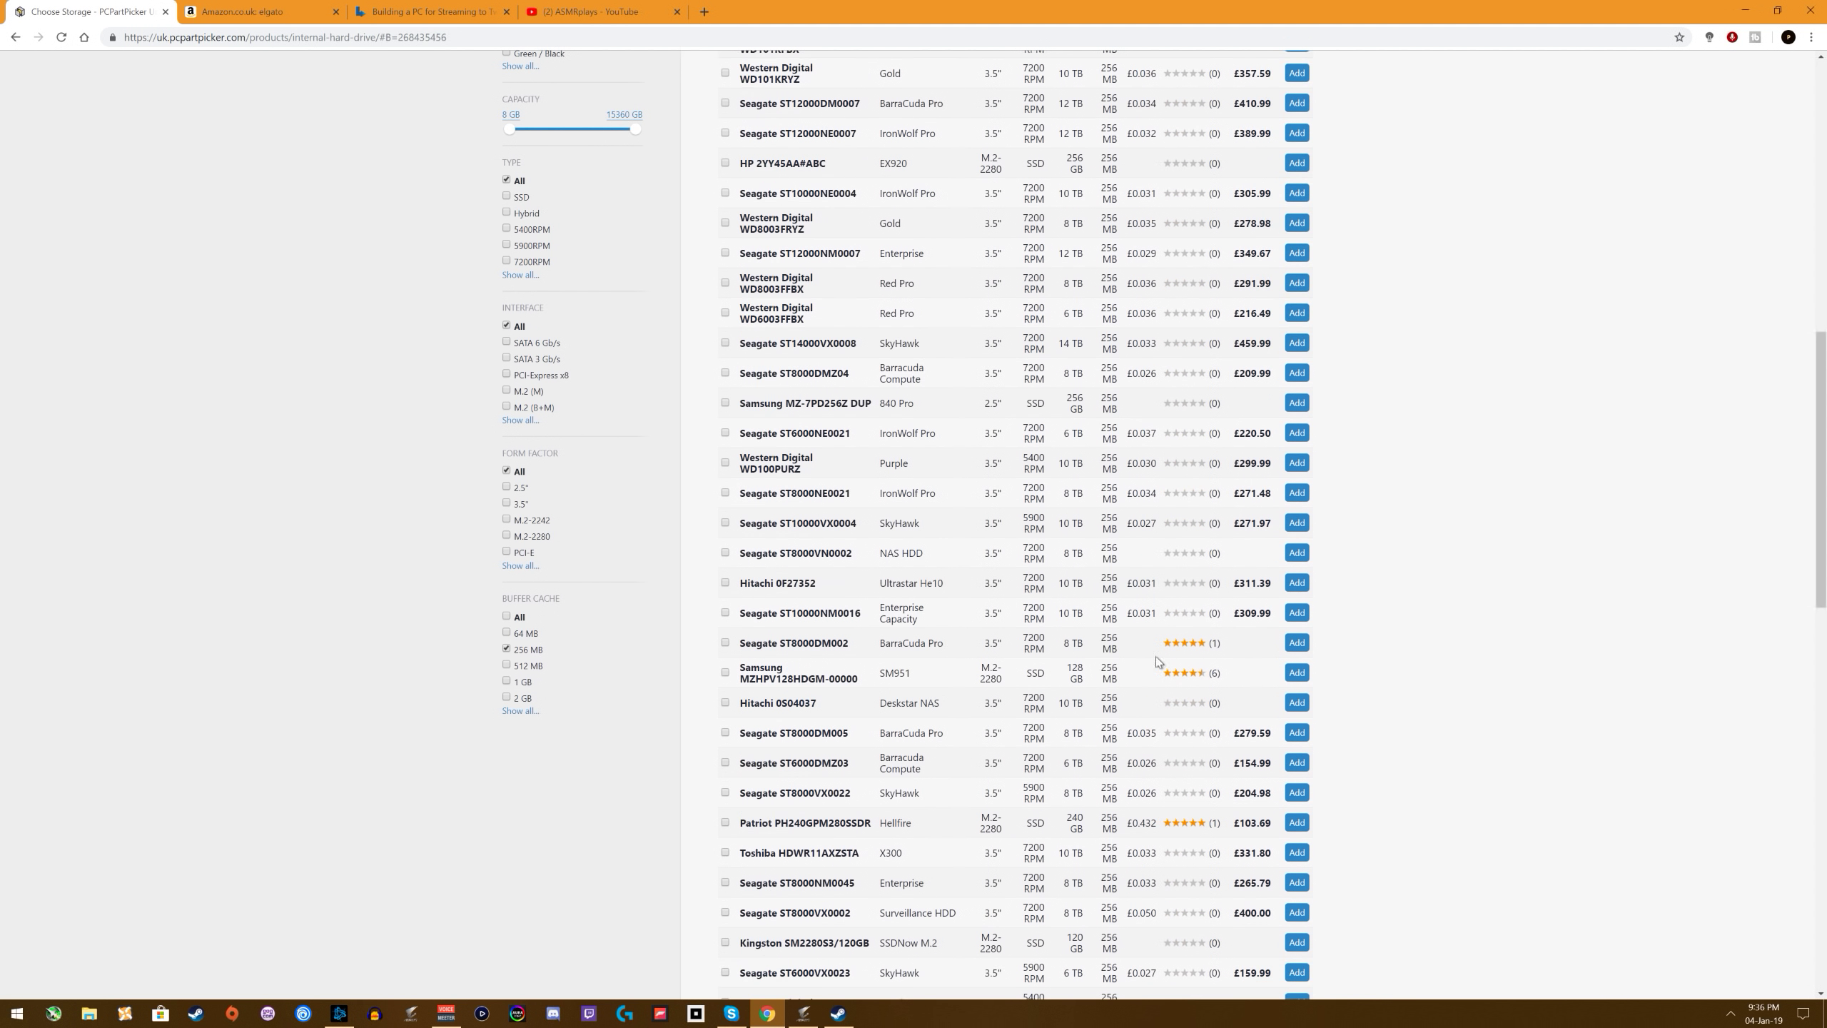
pyautogui.scroll(11, 1261, 208)
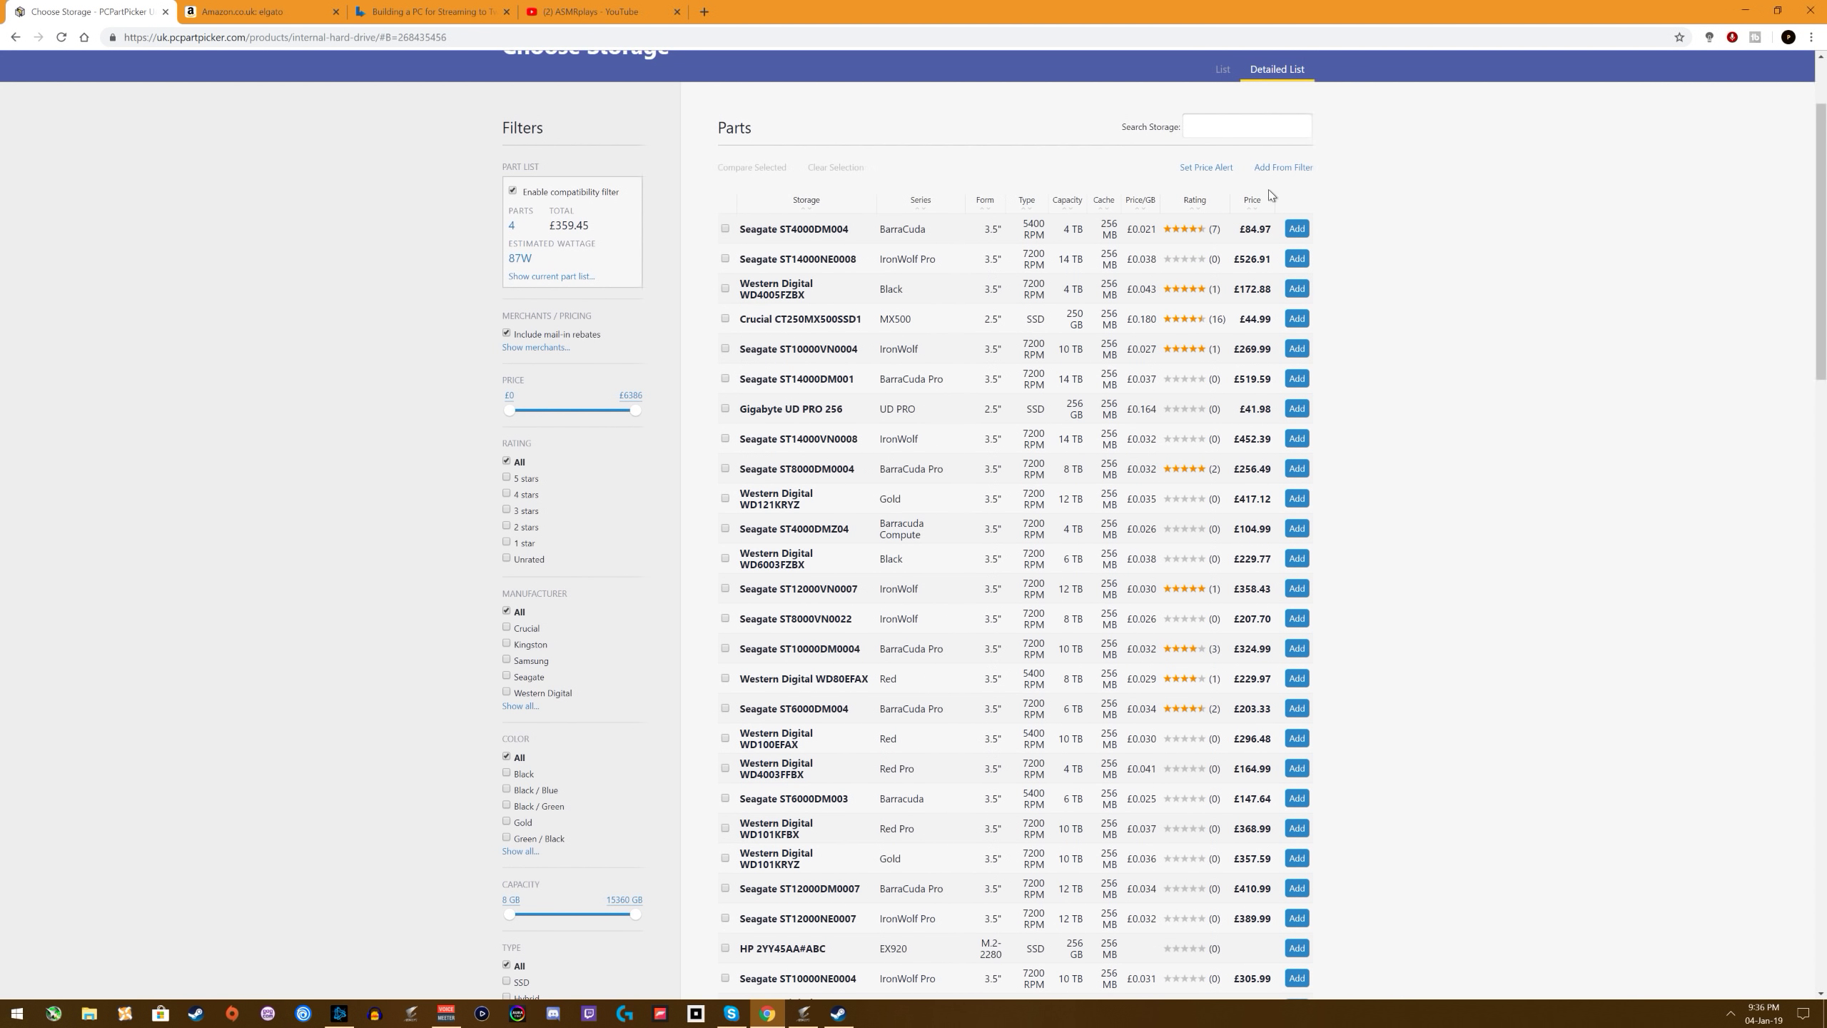
pyautogui.click(1252, 201)
pyautogui.scroll(2, 1252, 216)
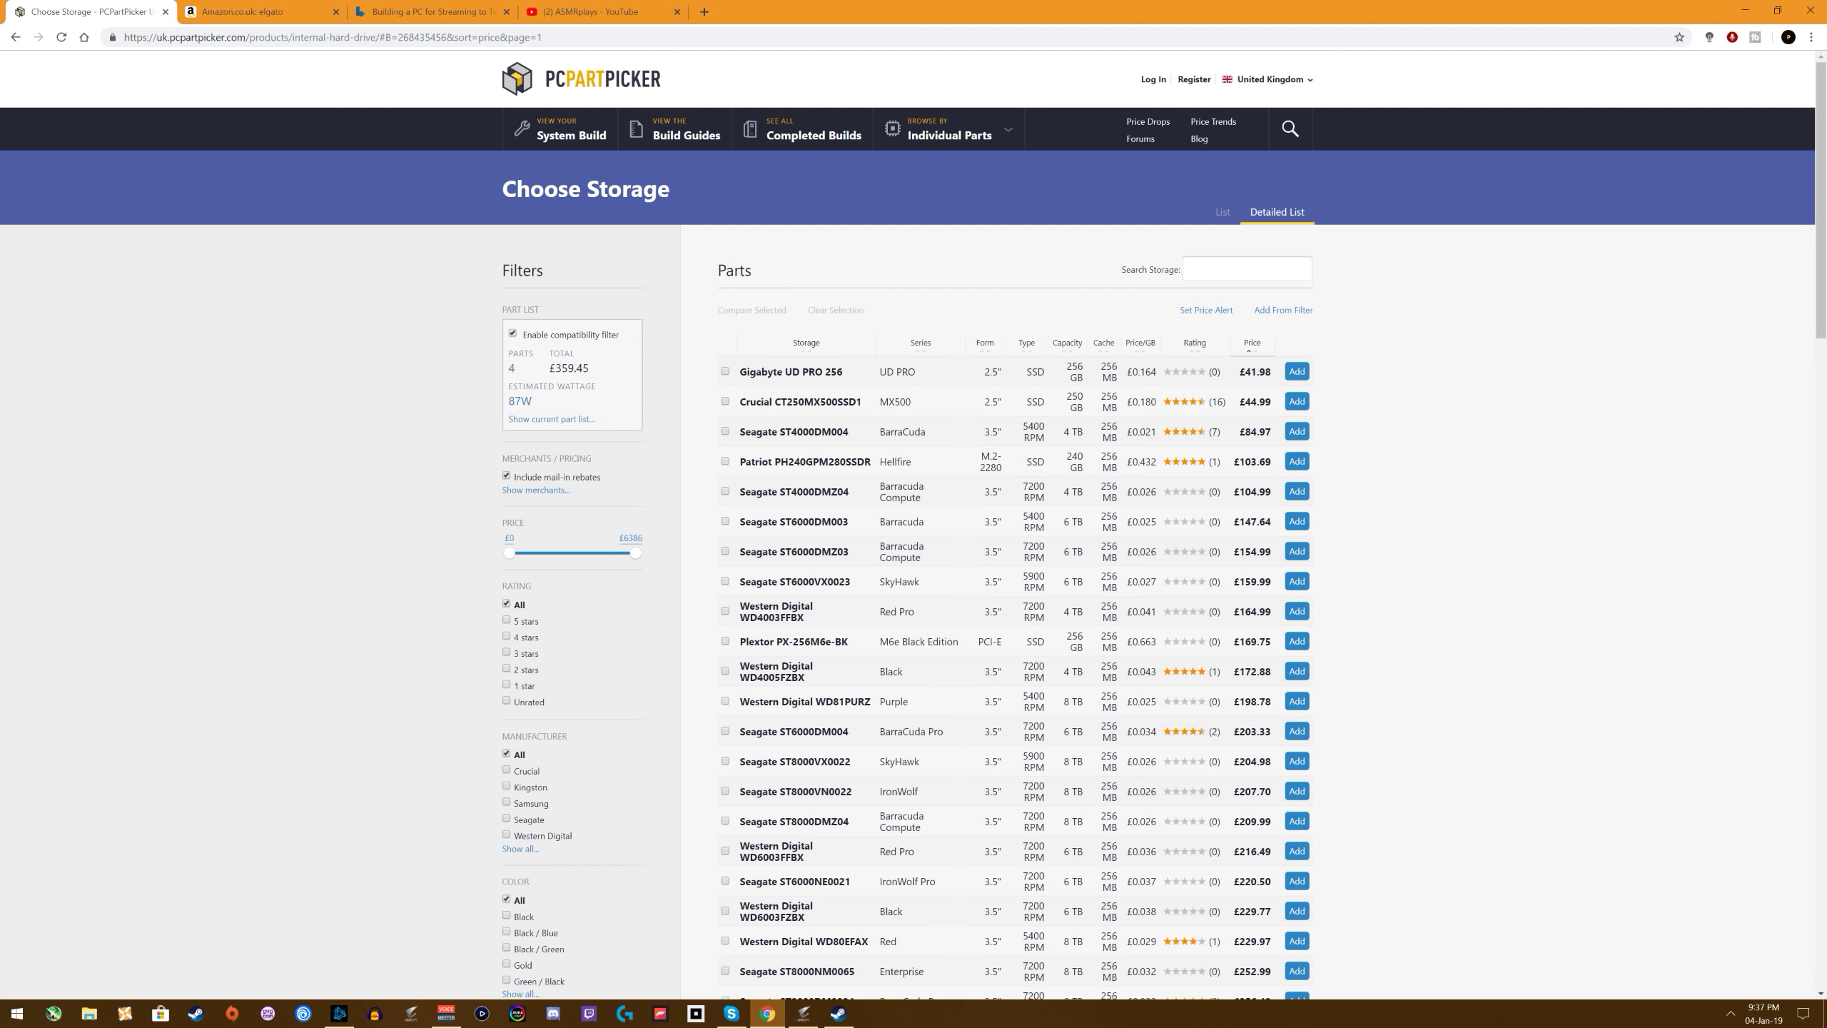
# Step: Add the Patriot Hellfire 240 GB M.2-2280 solid state drive to the part list
pyautogui.scroll(-8, 1049, 672)
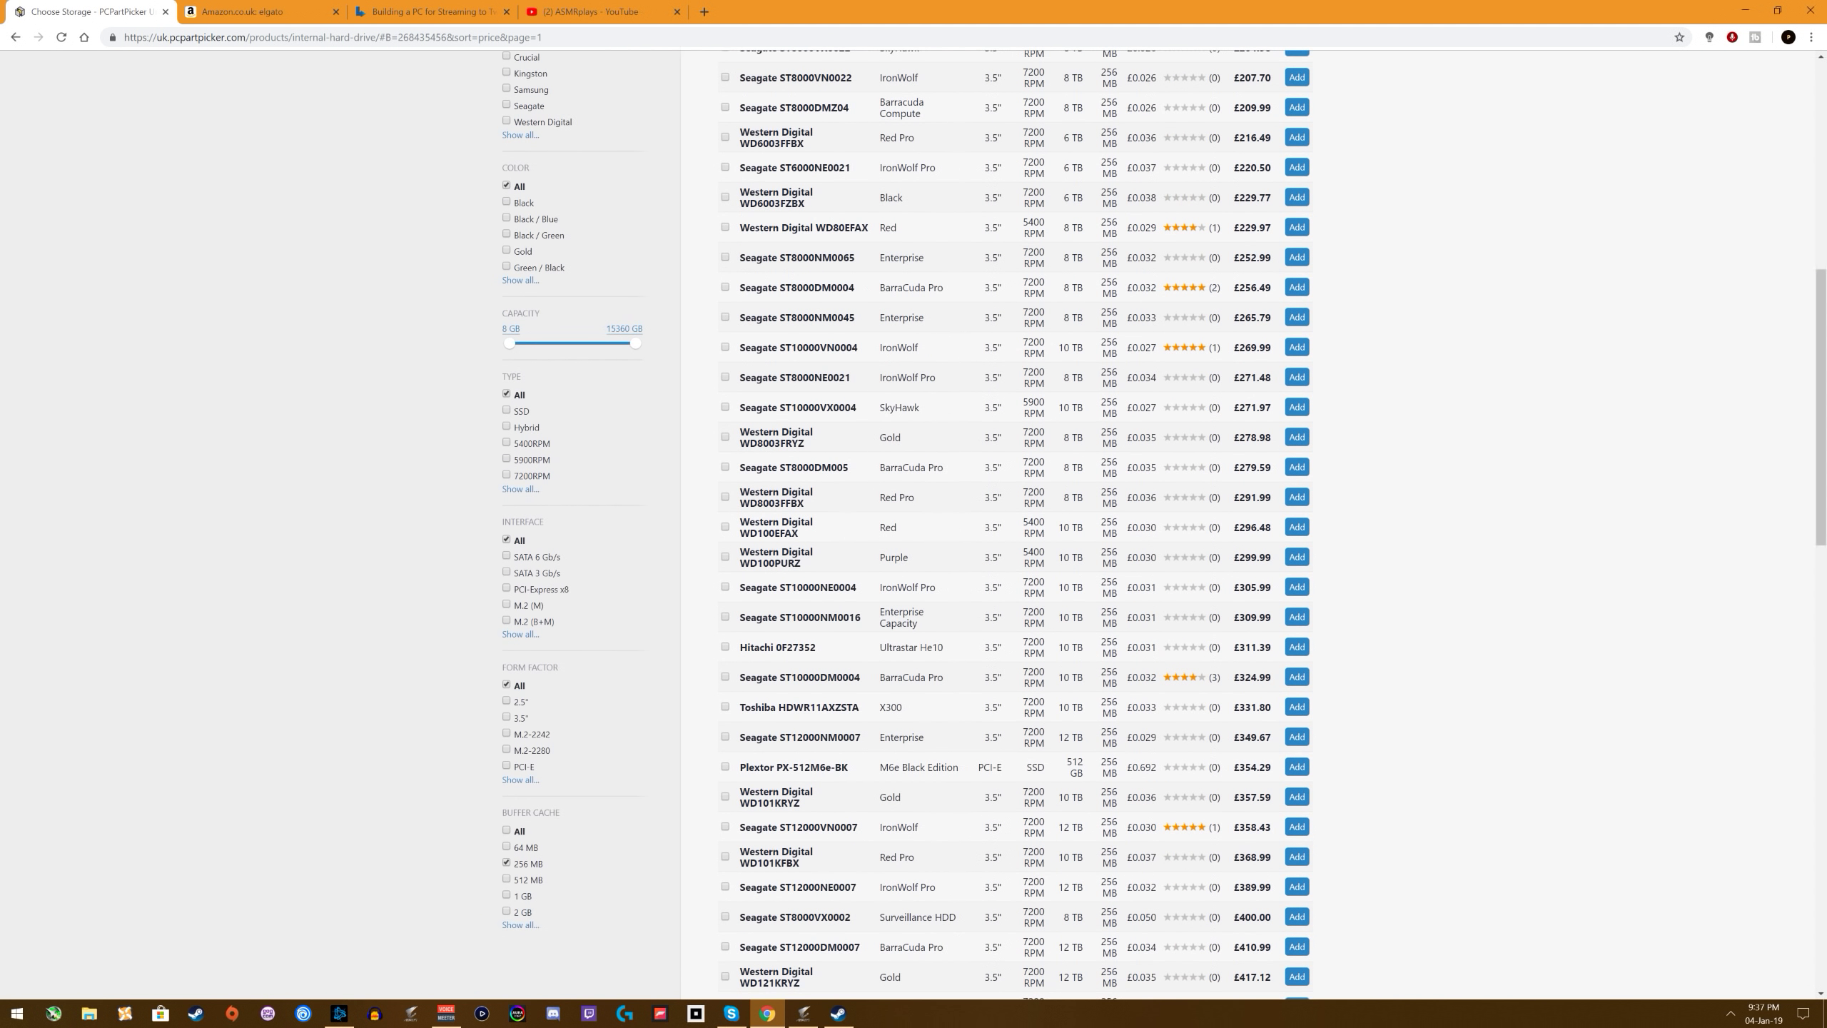
pyautogui.scroll(8, 1050, 671)
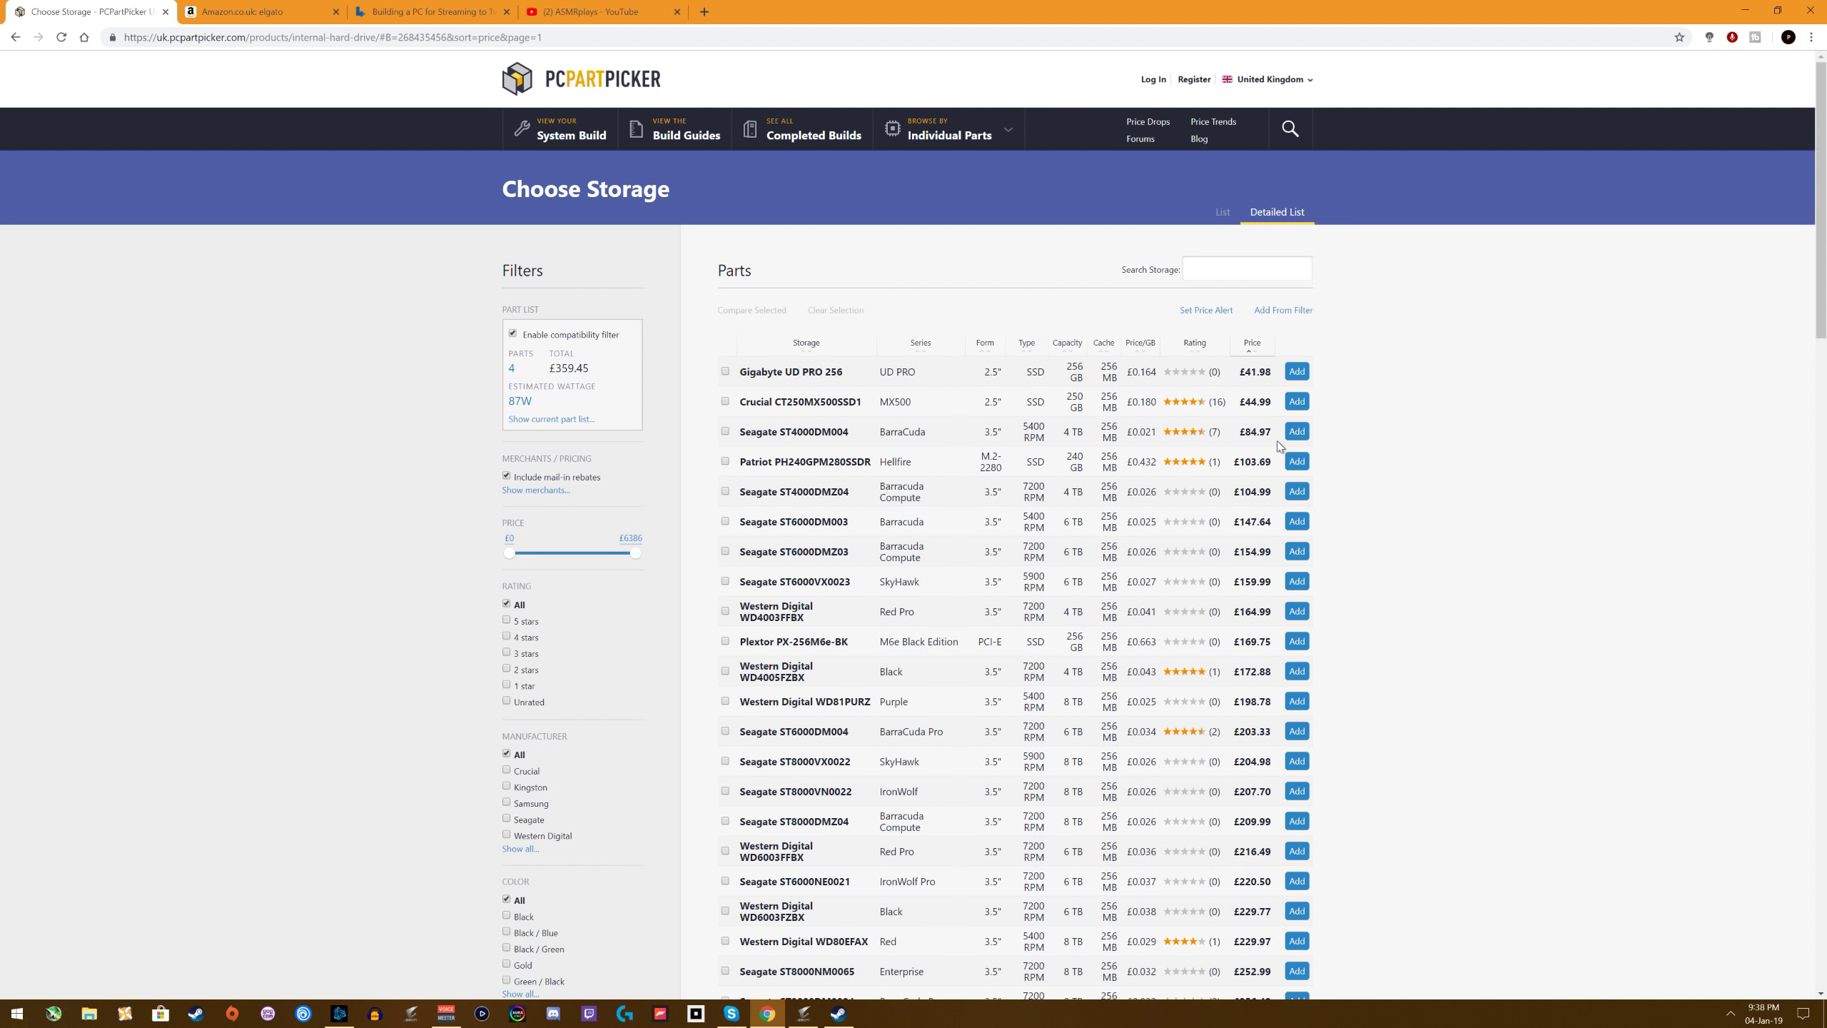
pyautogui.click(1303, 464)
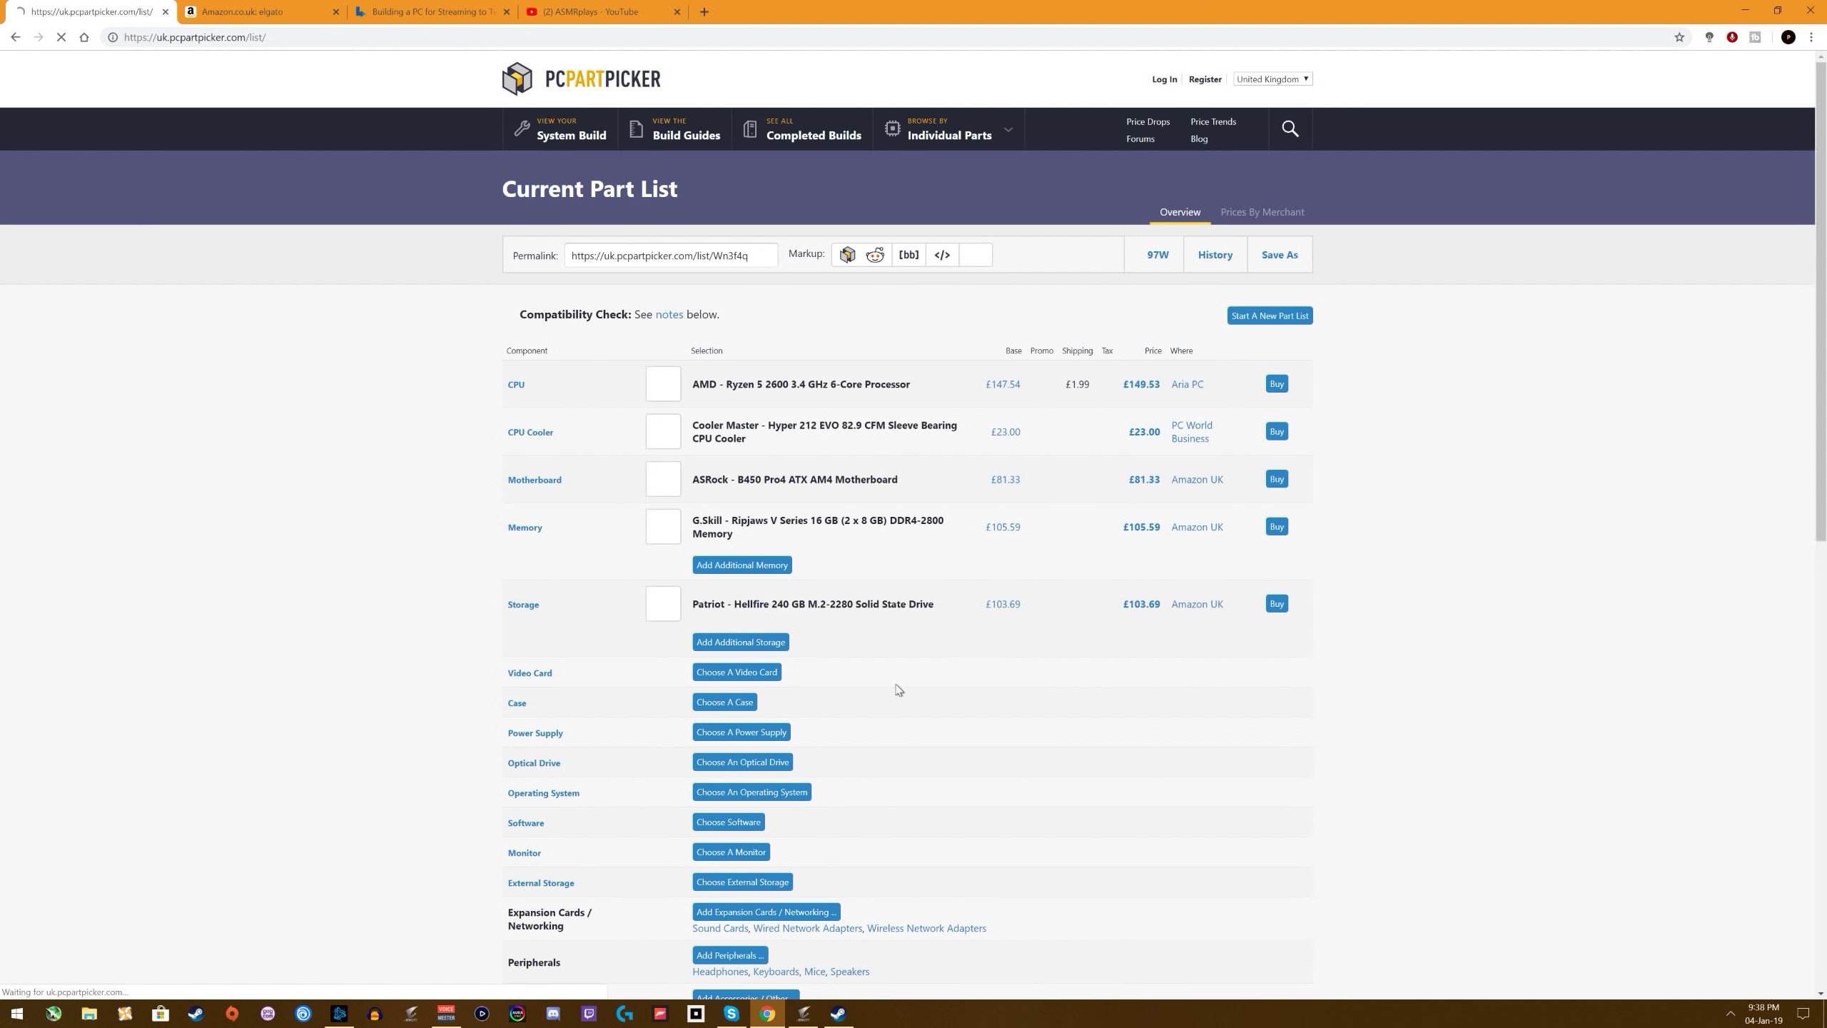
# Step: Open the selection for an additional storage drive, filter it to 5400RPM drives and sort by lowest price
pyautogui.click(782, 645)
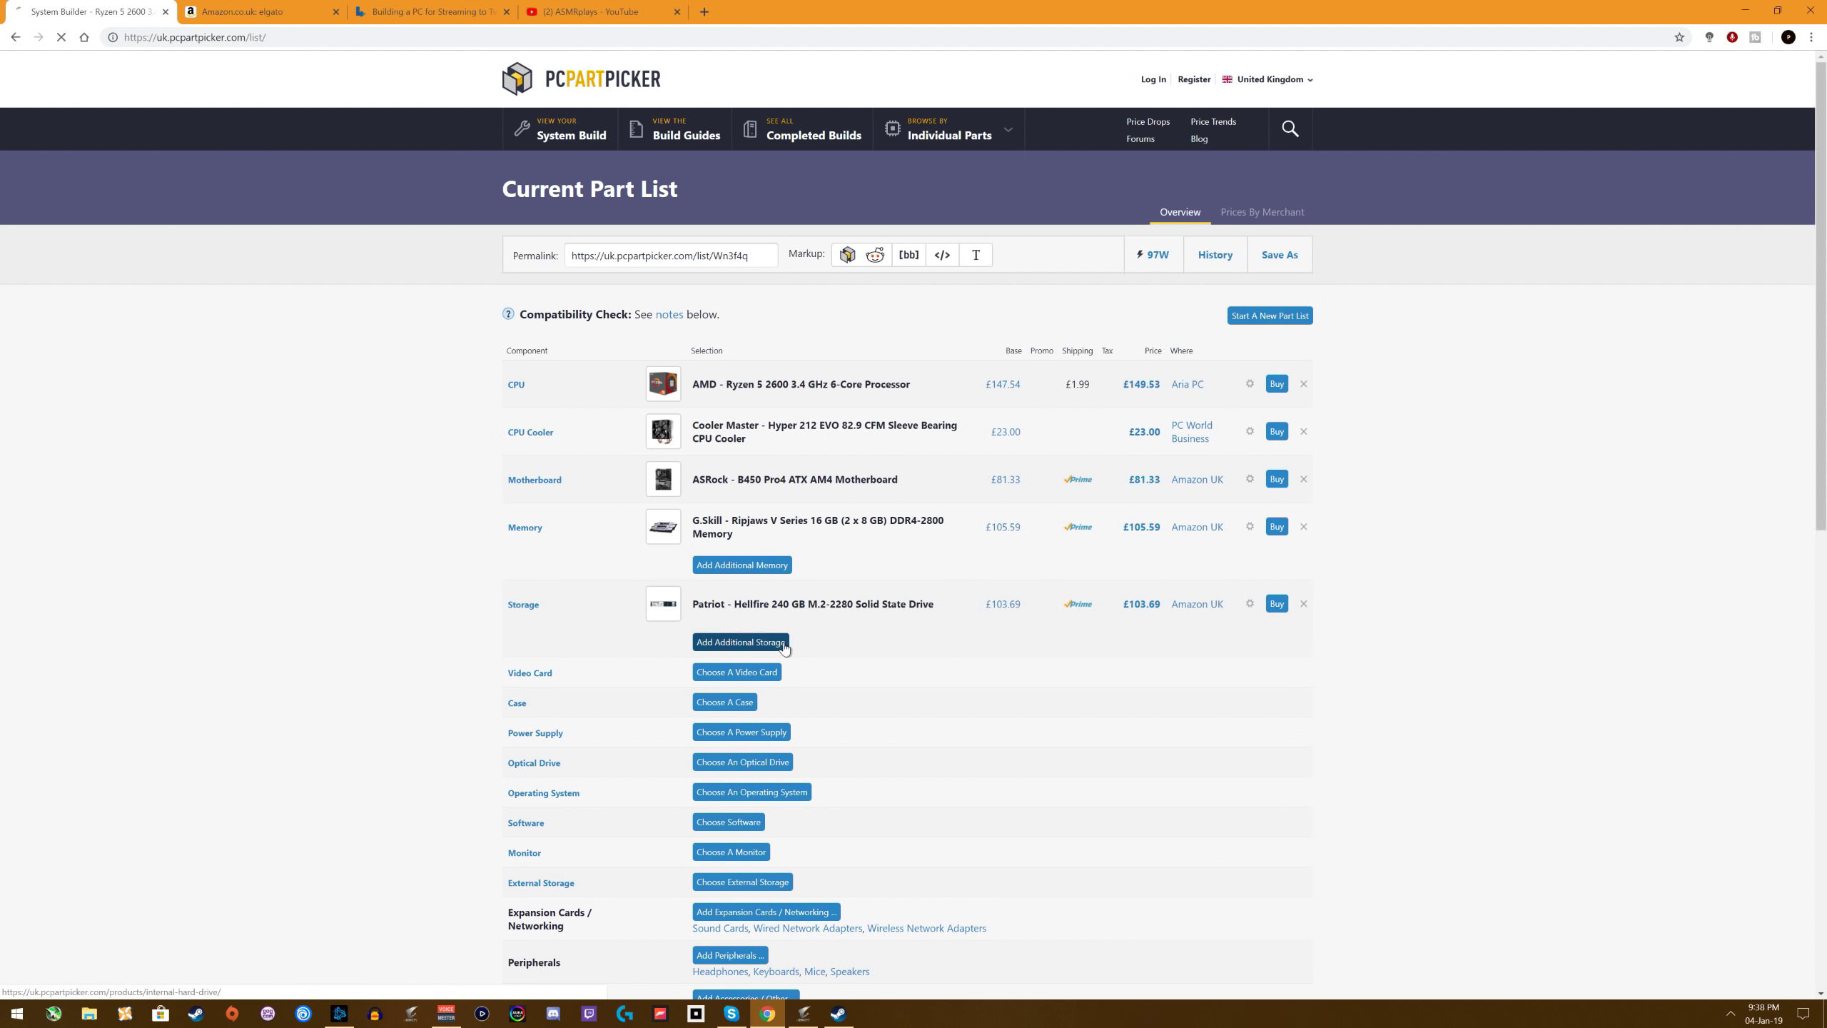
pyautogui.scroll(-3, 939, 466)
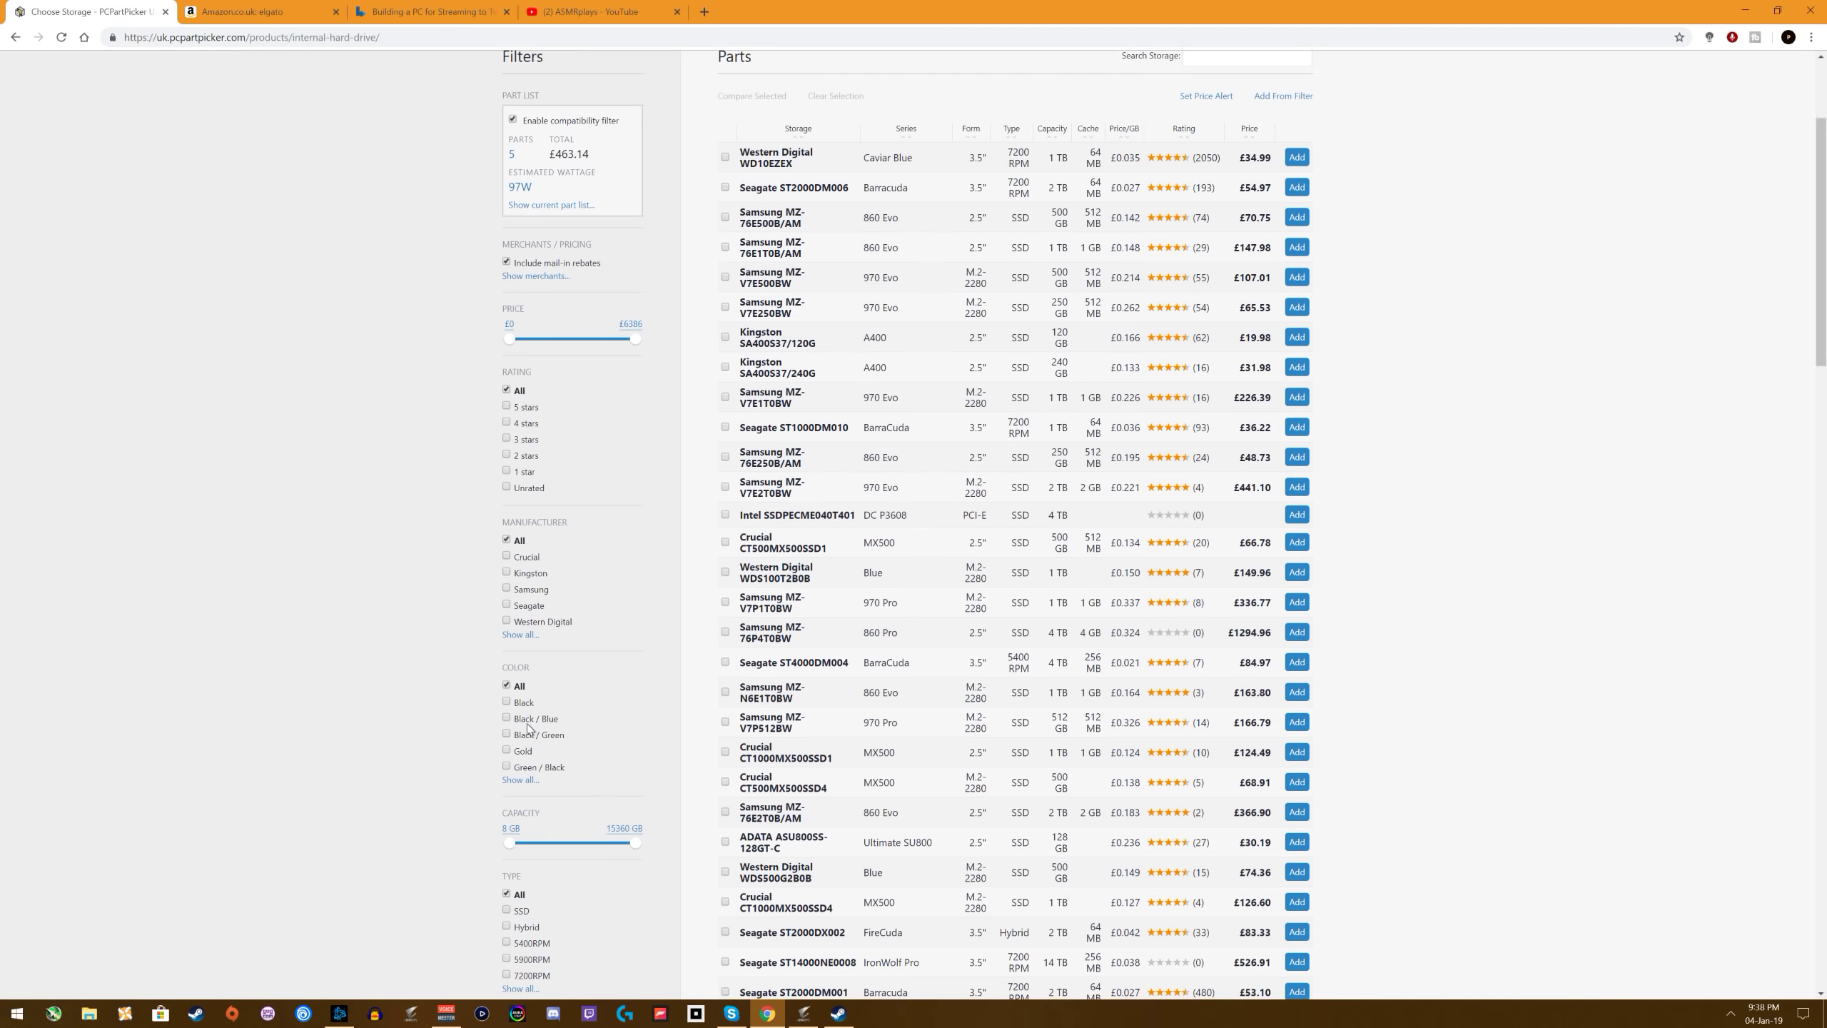
pyautogui.scroll(-3, 506, 927)
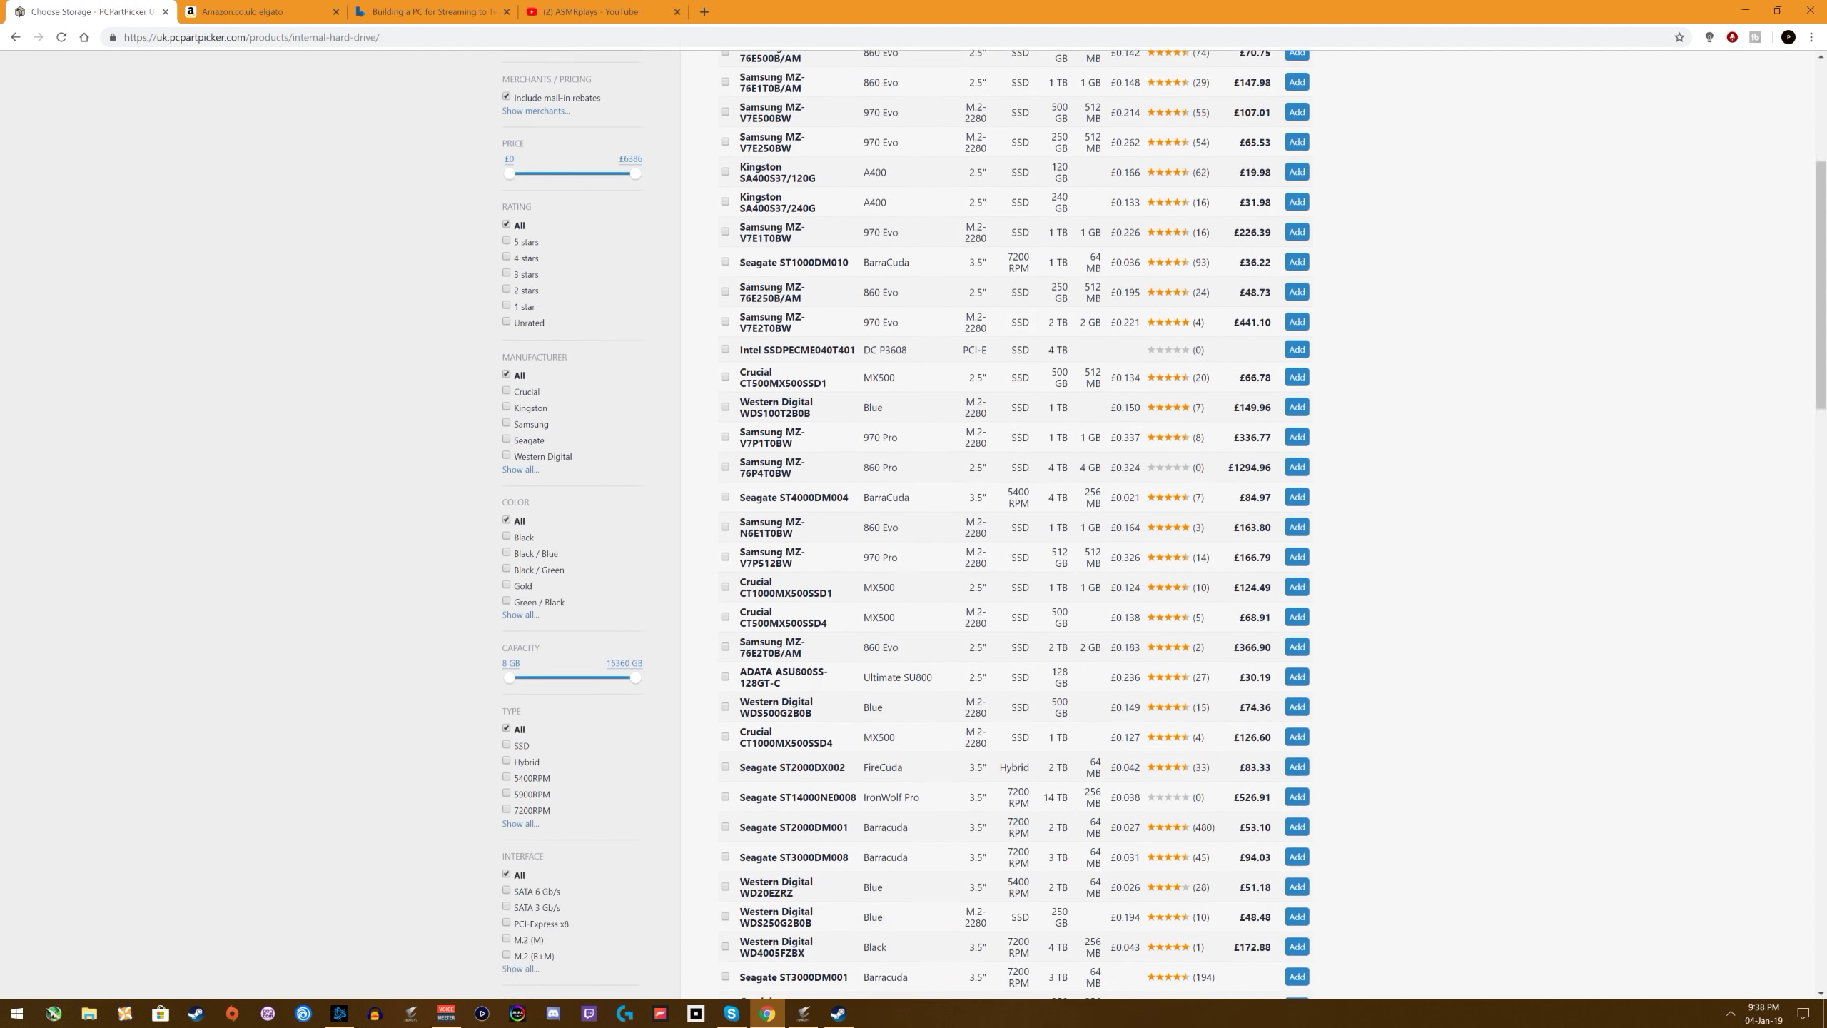
pyautogui.click(507, 728)
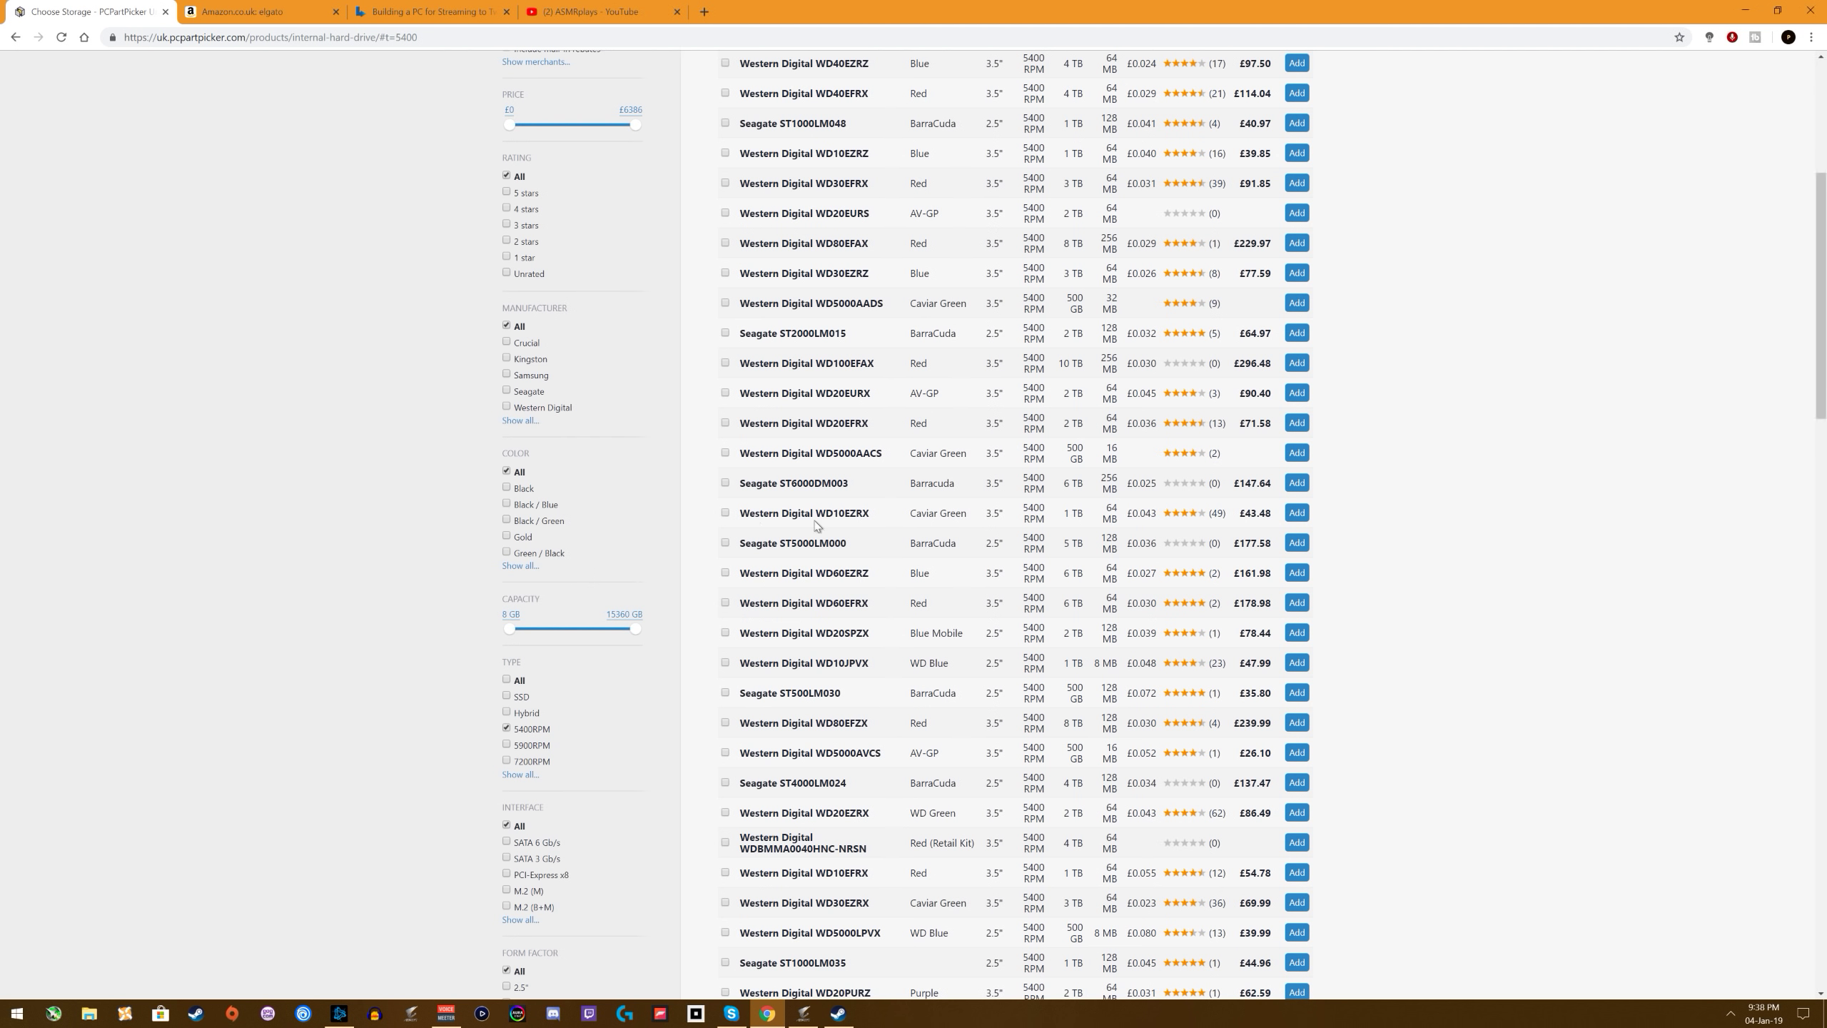
pyautogui.scroll(6, 819, 527)
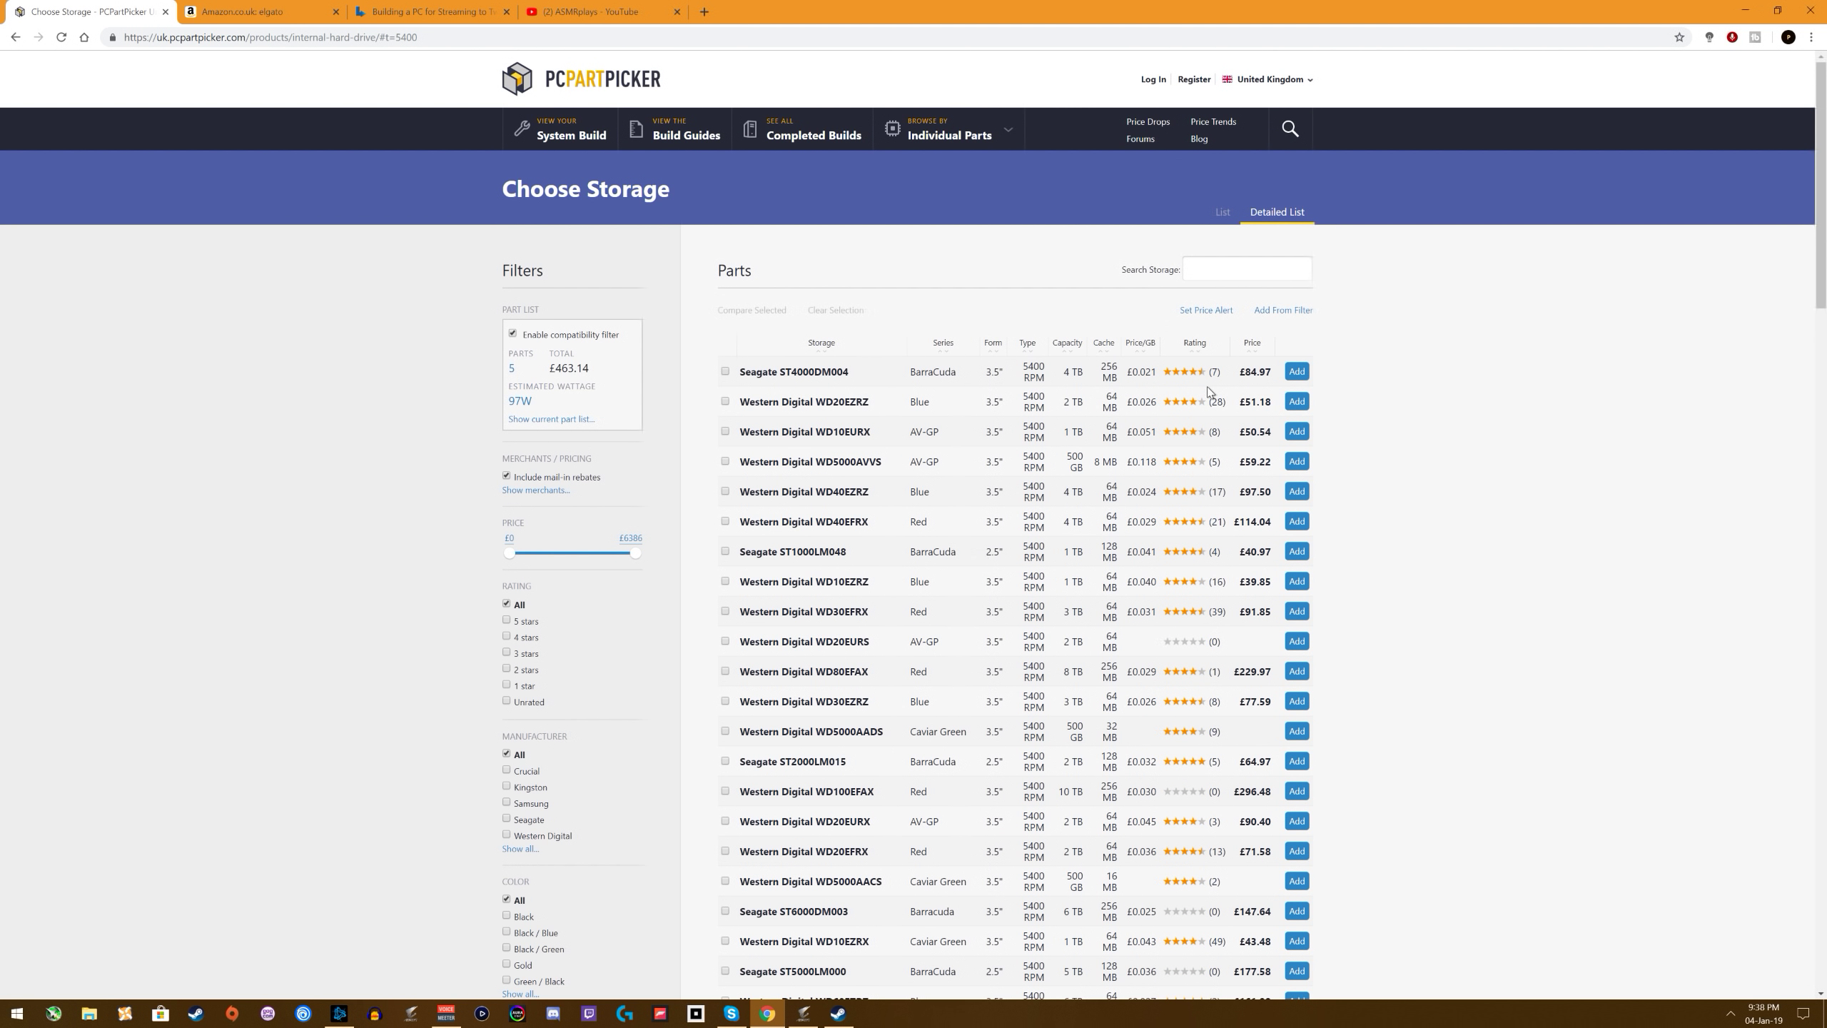
pyautogui.click(1252, 343)
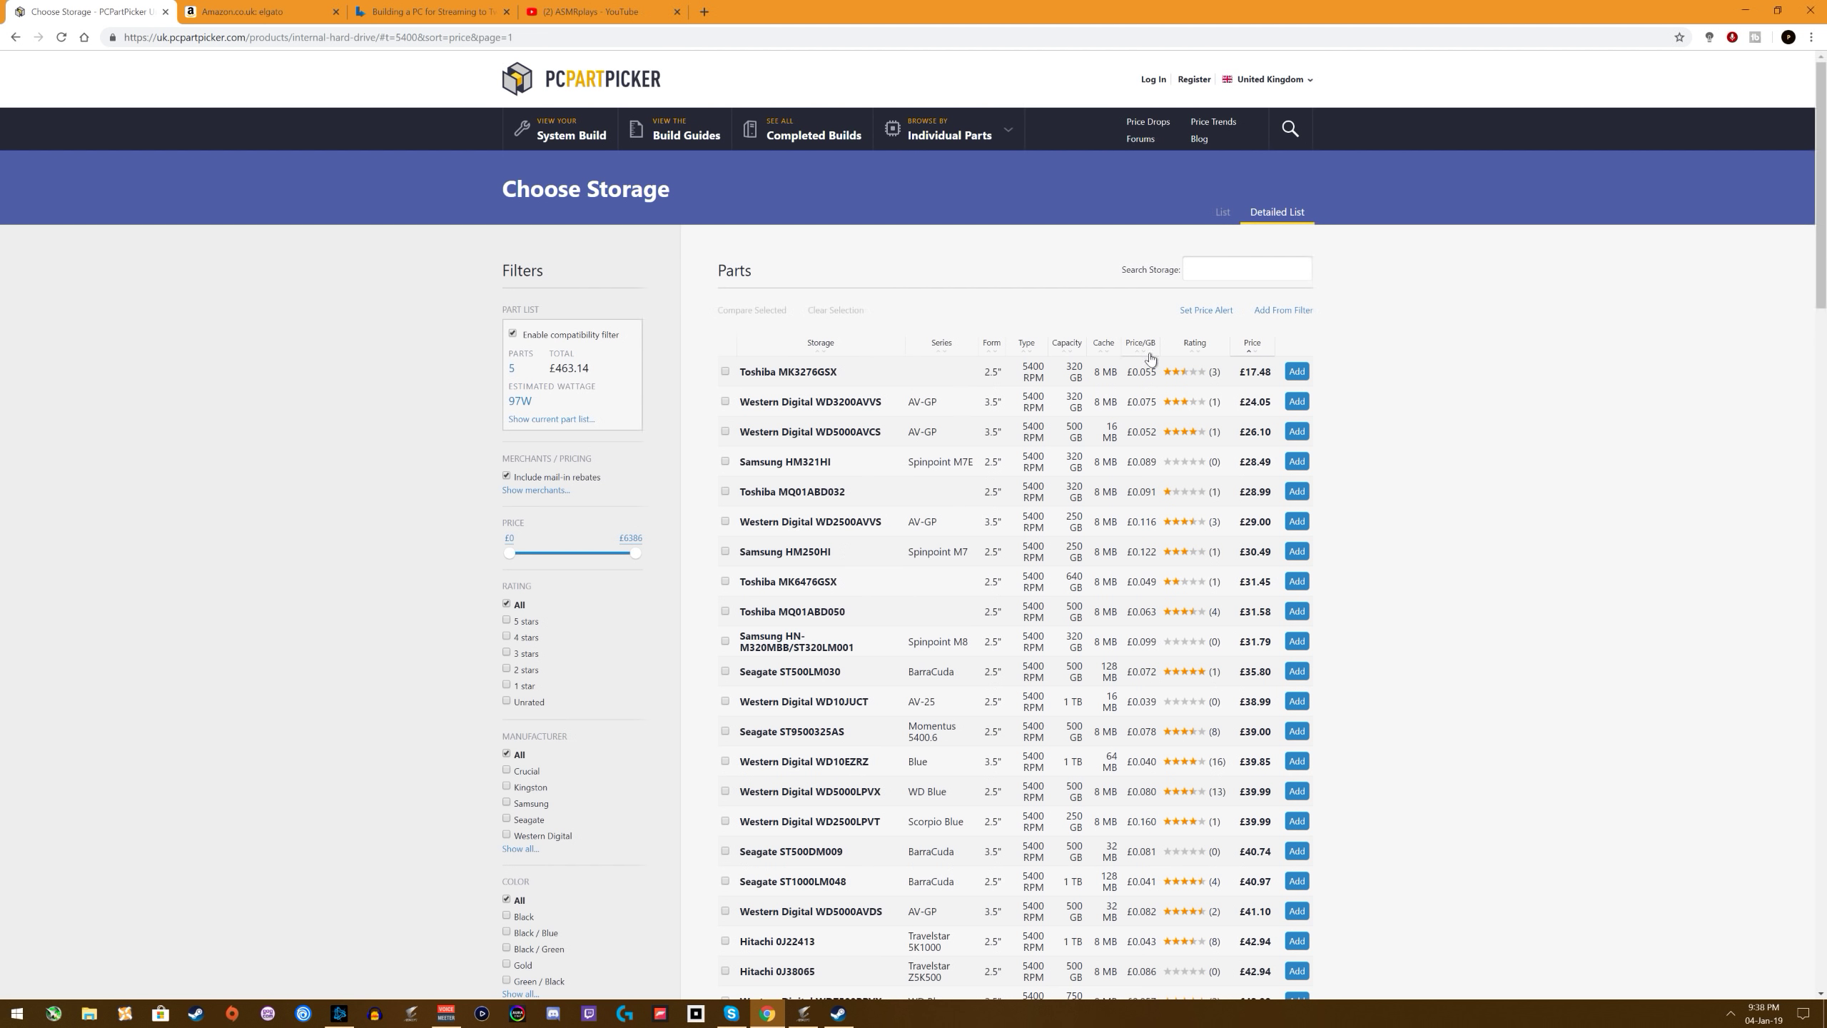
# Step: Add the Western Digital Blue WD10EZRZ 1 TB 3.5" hard drive to the part list as second storage
pyautogui.scroll(-2, 1060, 463)
pyautogui.scroll(-2, 914, 525)
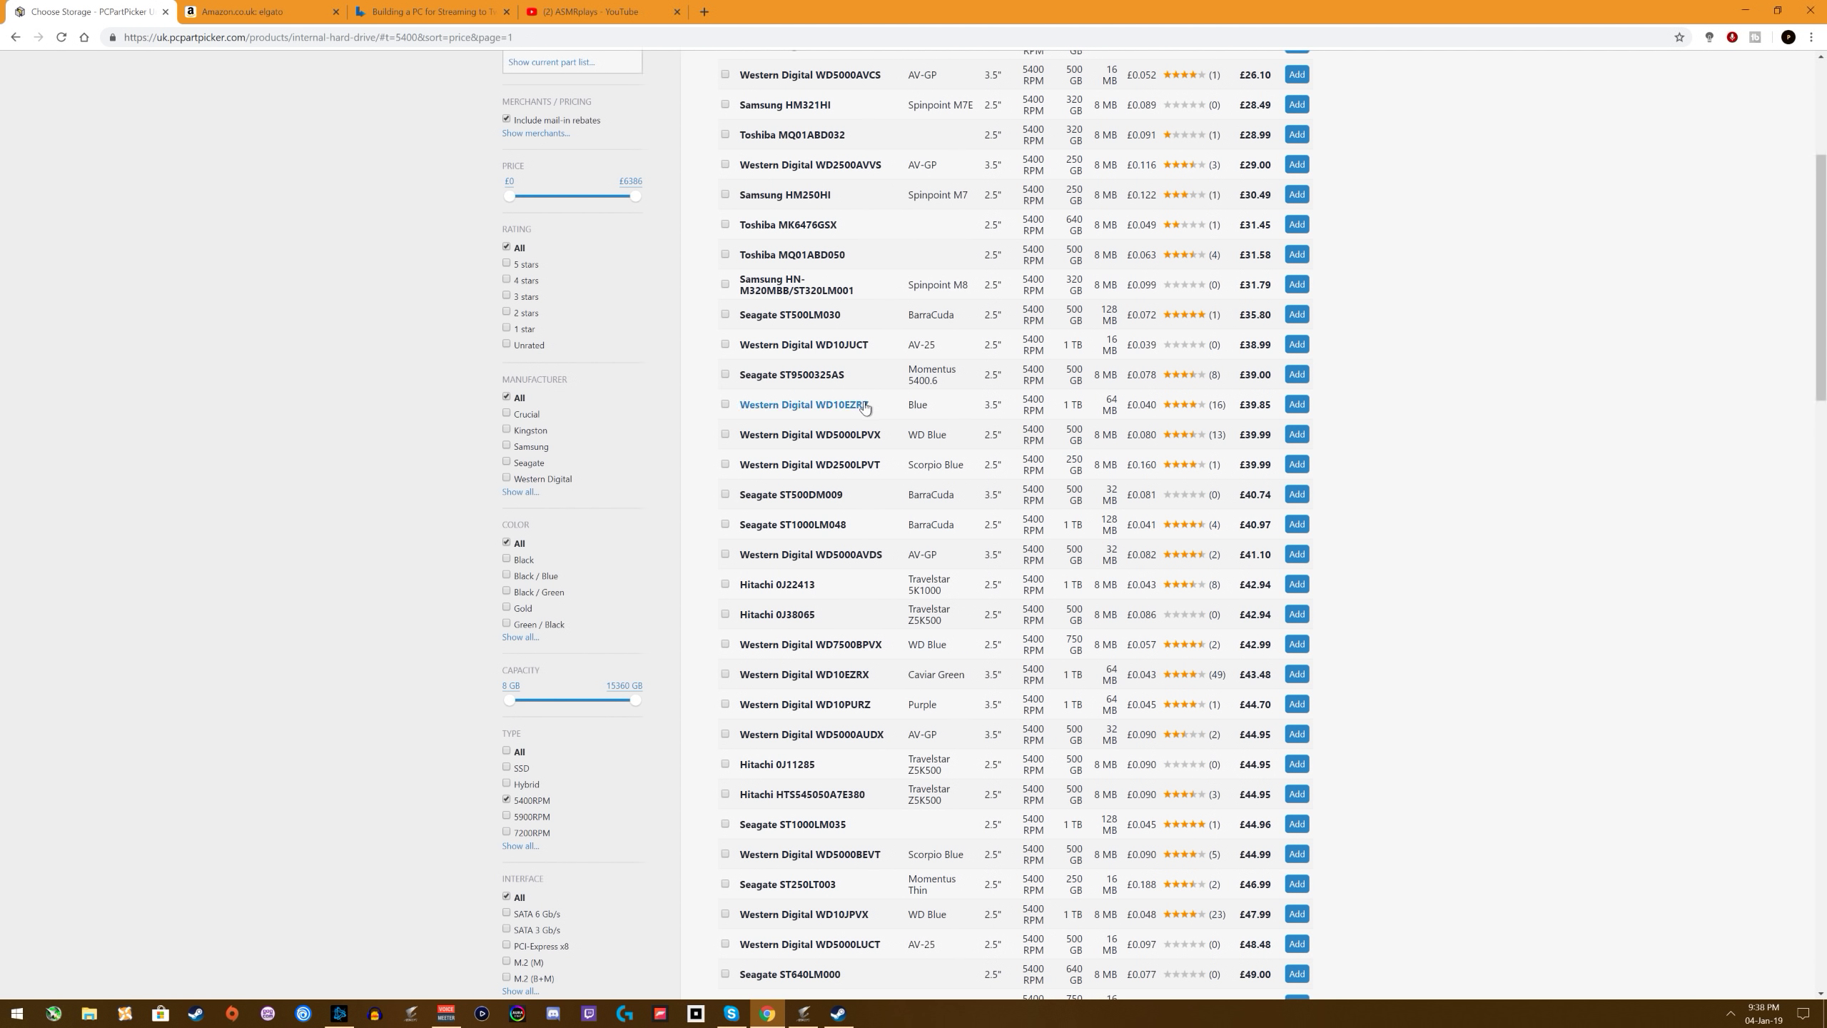
pyautogui.click(1296, 404)
pyautogui.scroll(-3, 1076, 578)
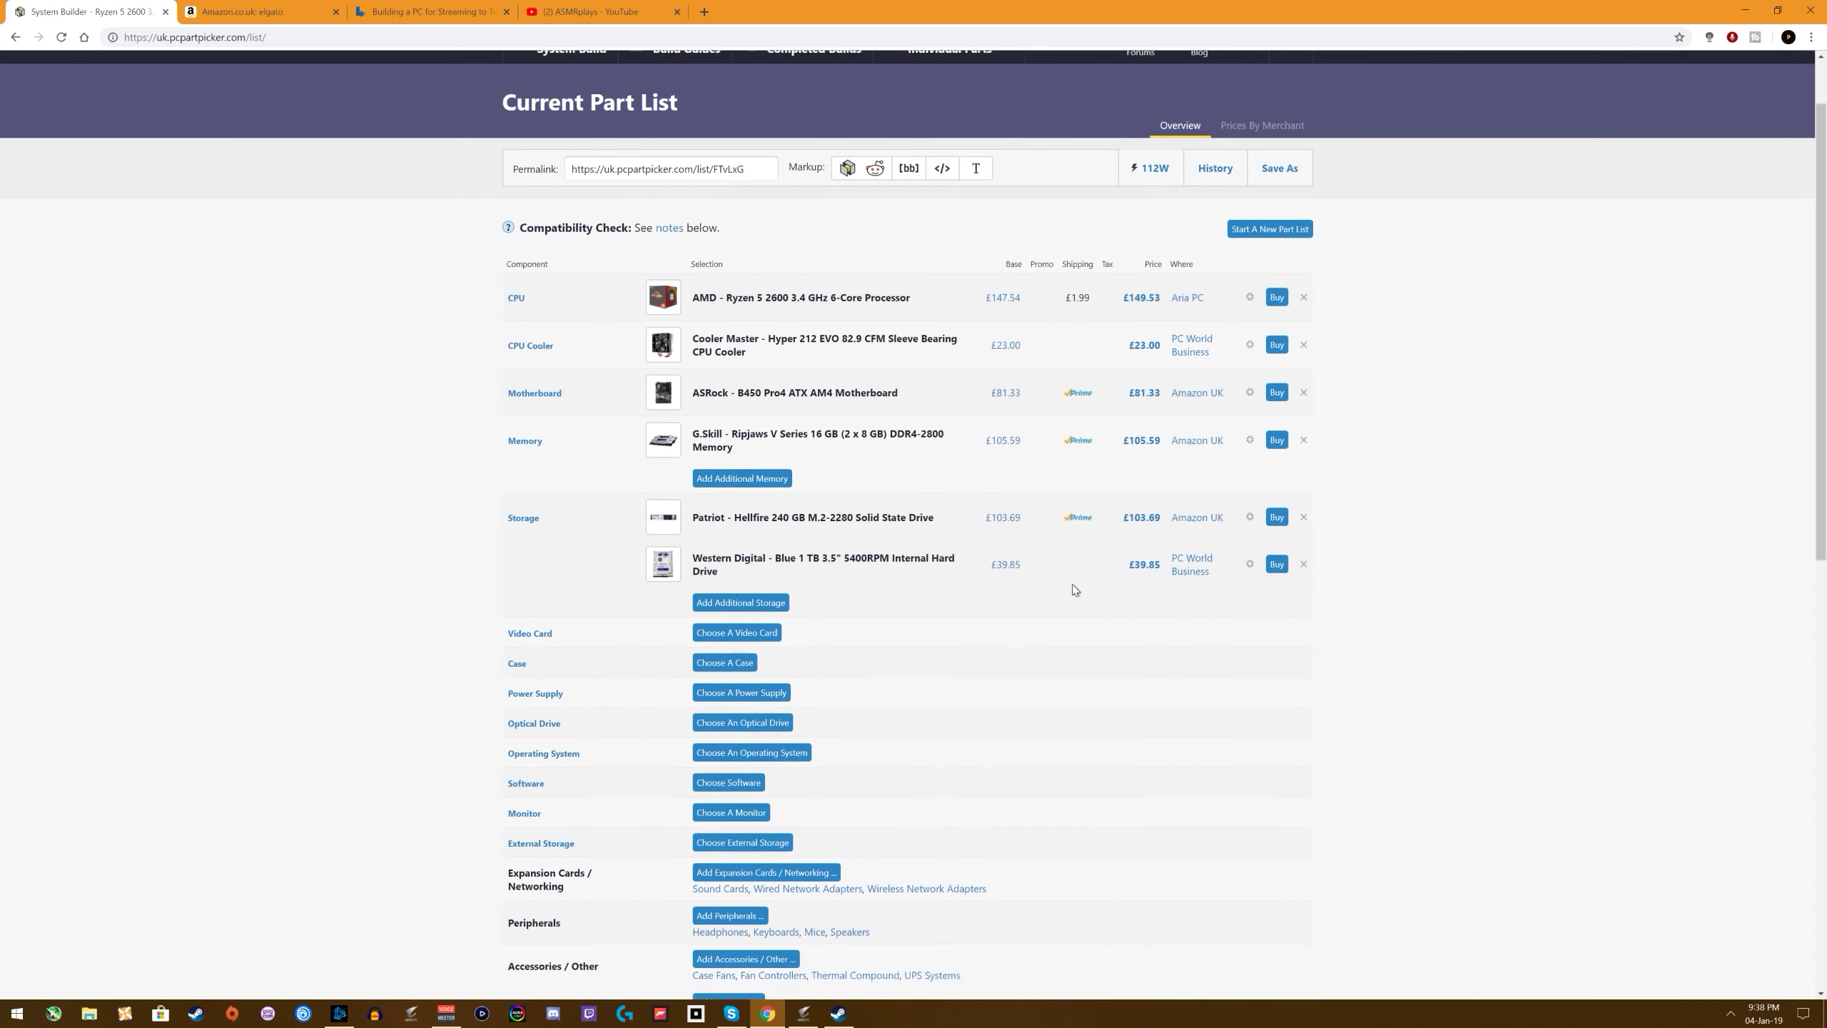
# Step: Open the video card selection for the build and filter the cards to the Radeon RX 580 chipset
pyautogui.scroll(3, 1052, 594)
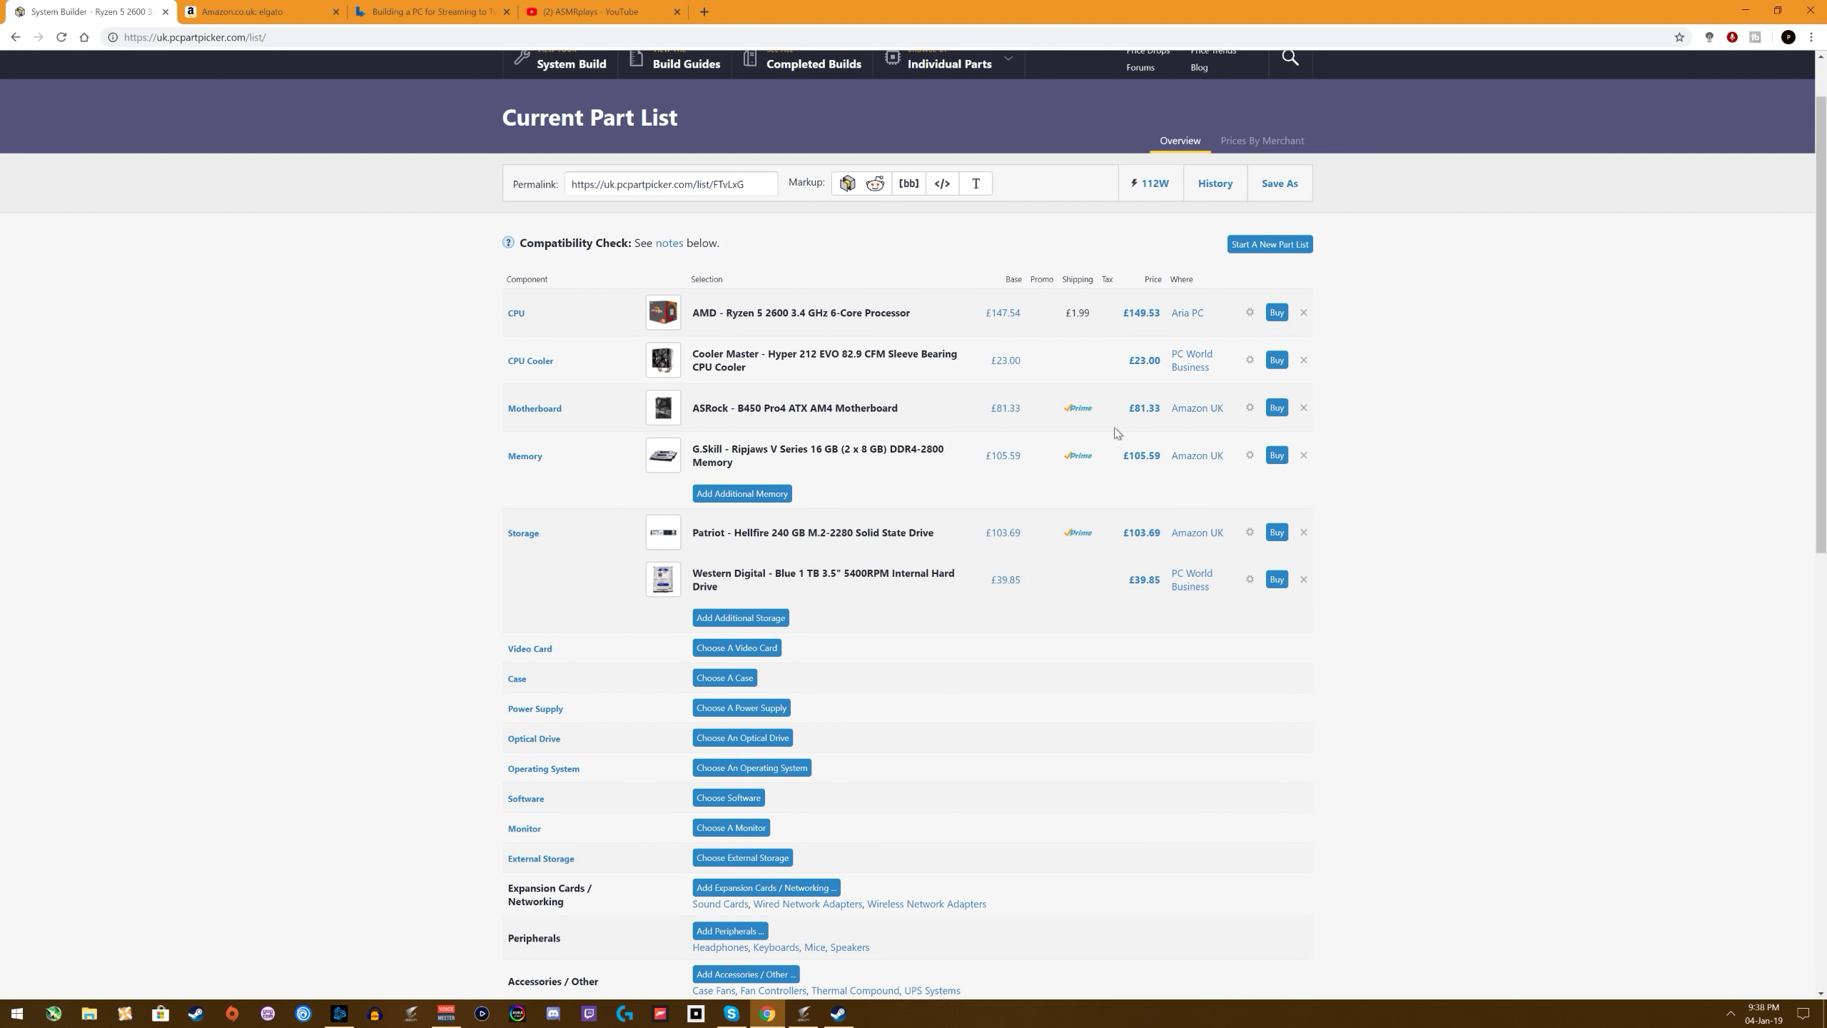
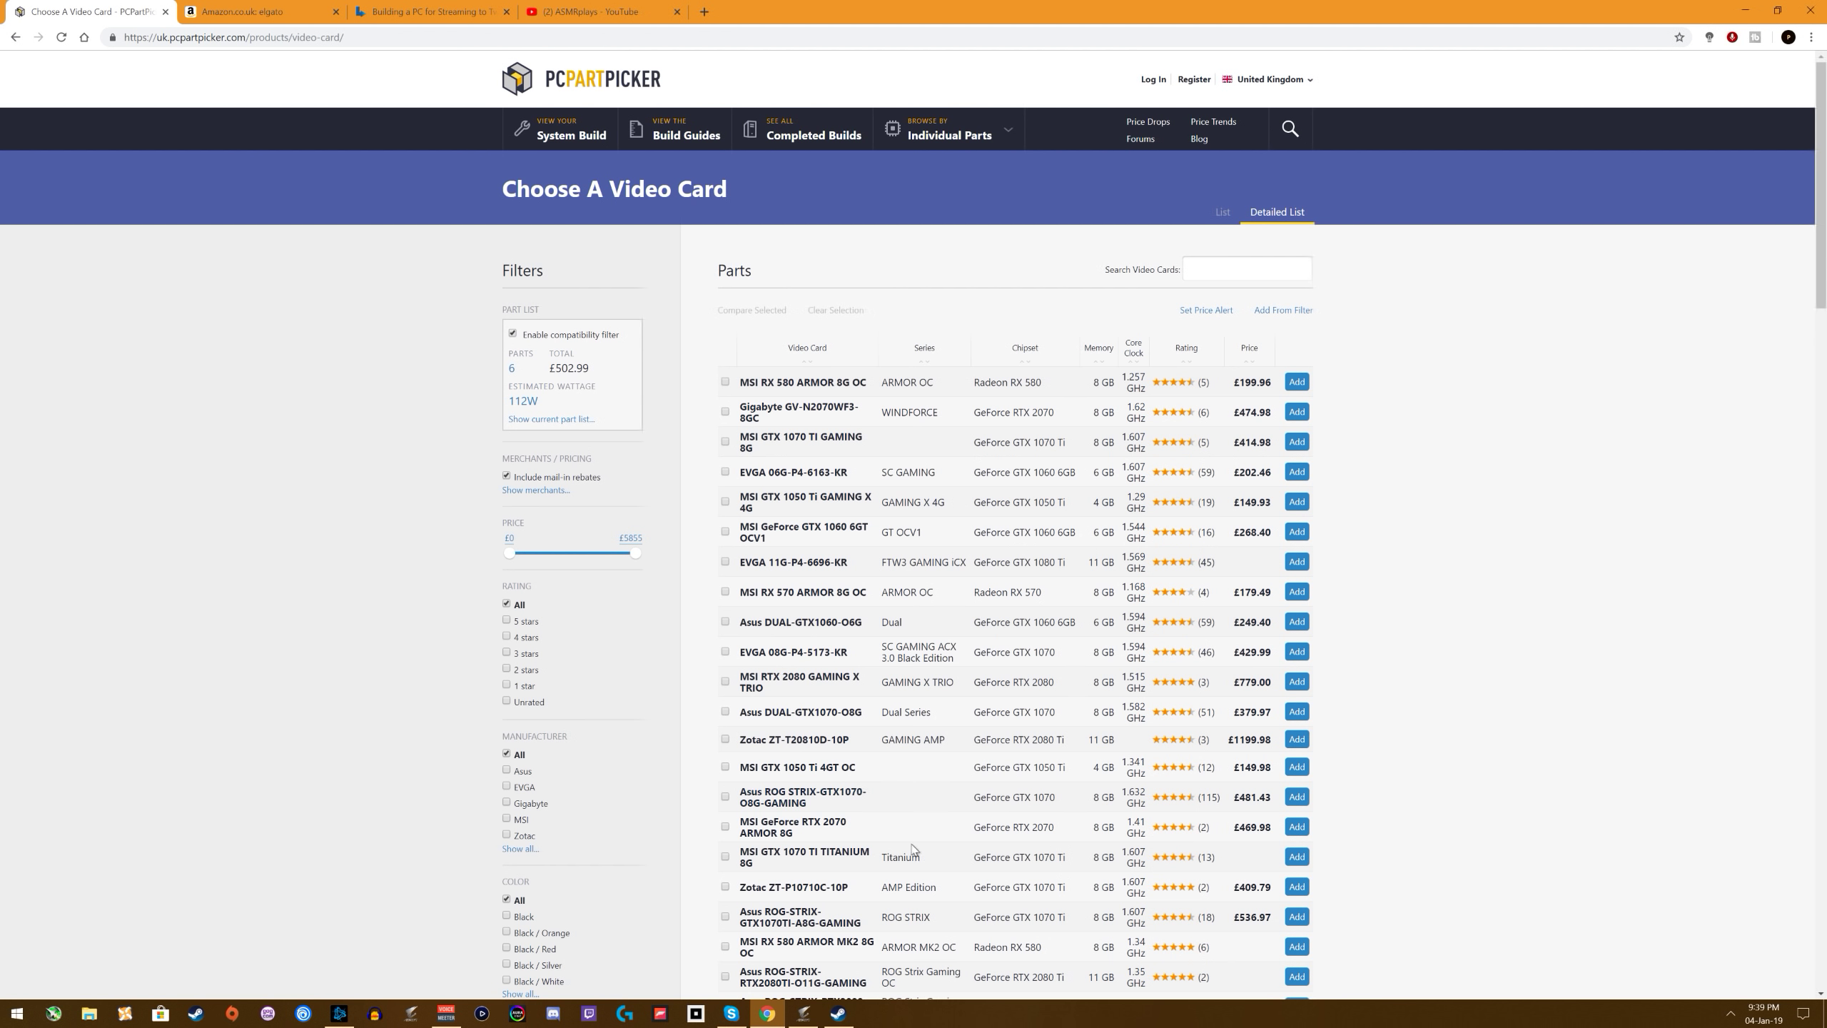
pyautogui.scroll(-8, 667, 782)
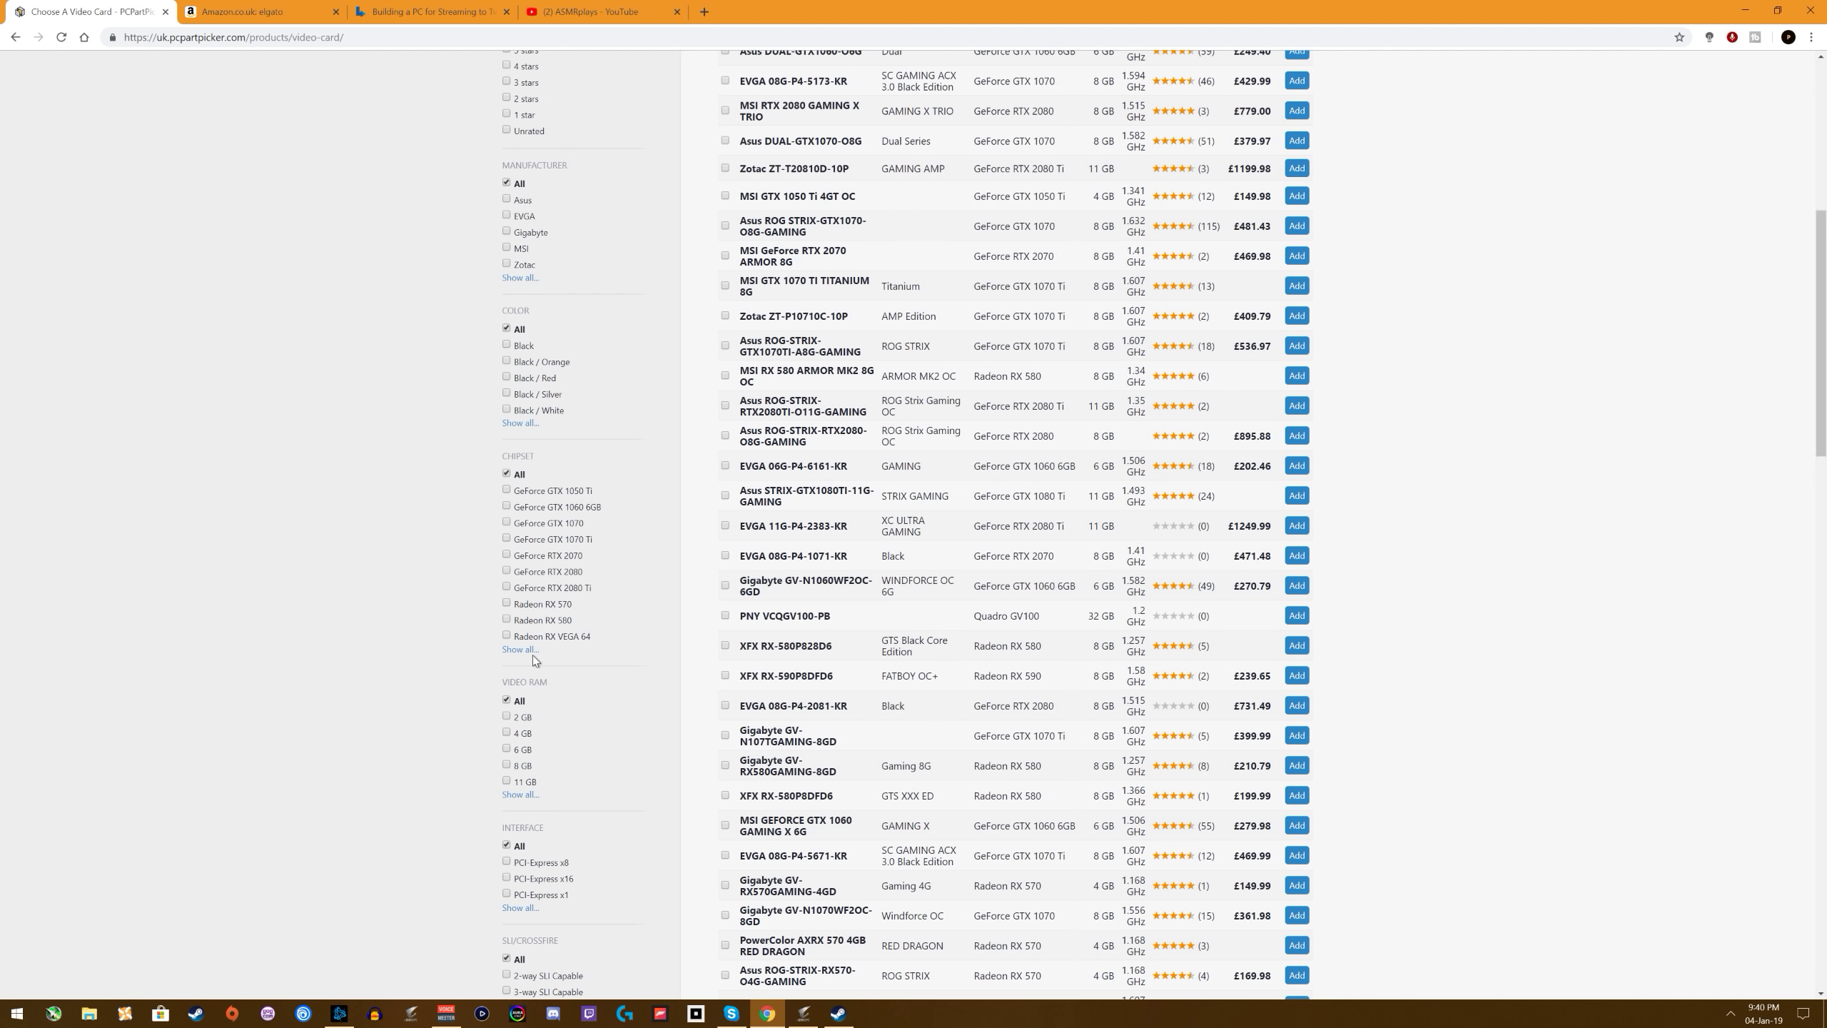
pyautogui.click(529, 623)
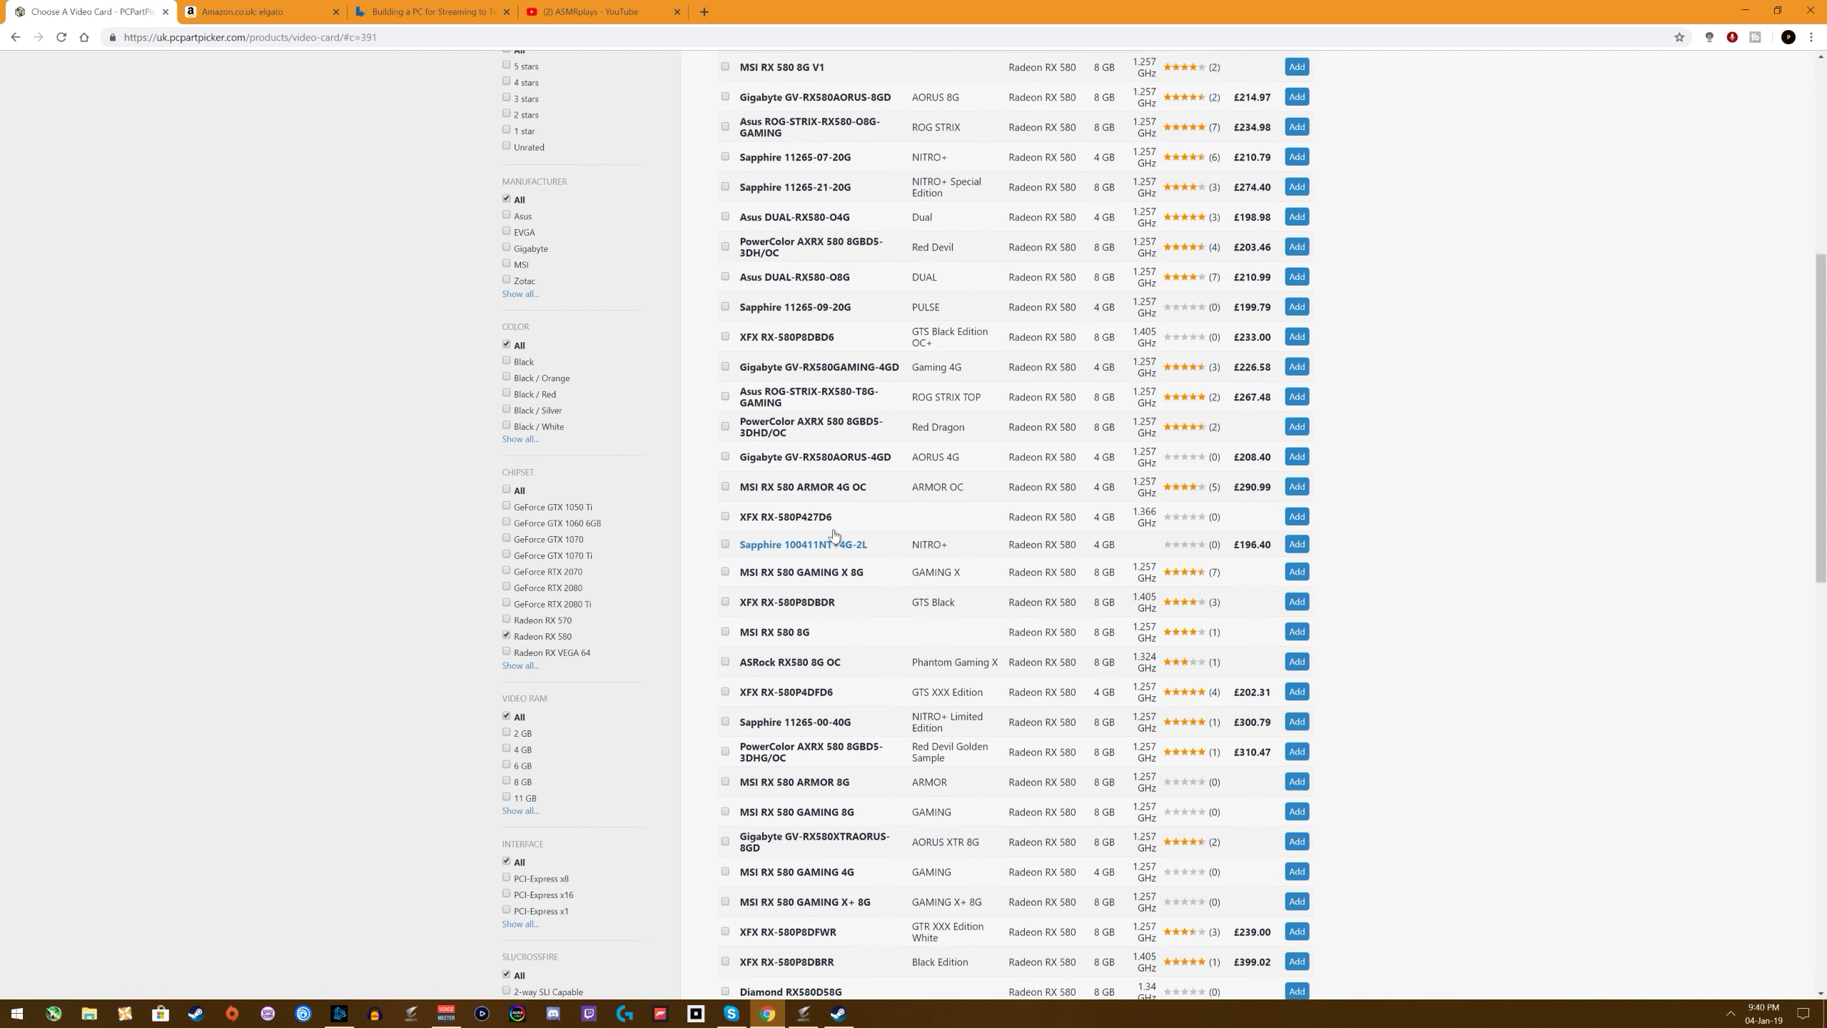
pyautogui.scroll(6, 993, 543)
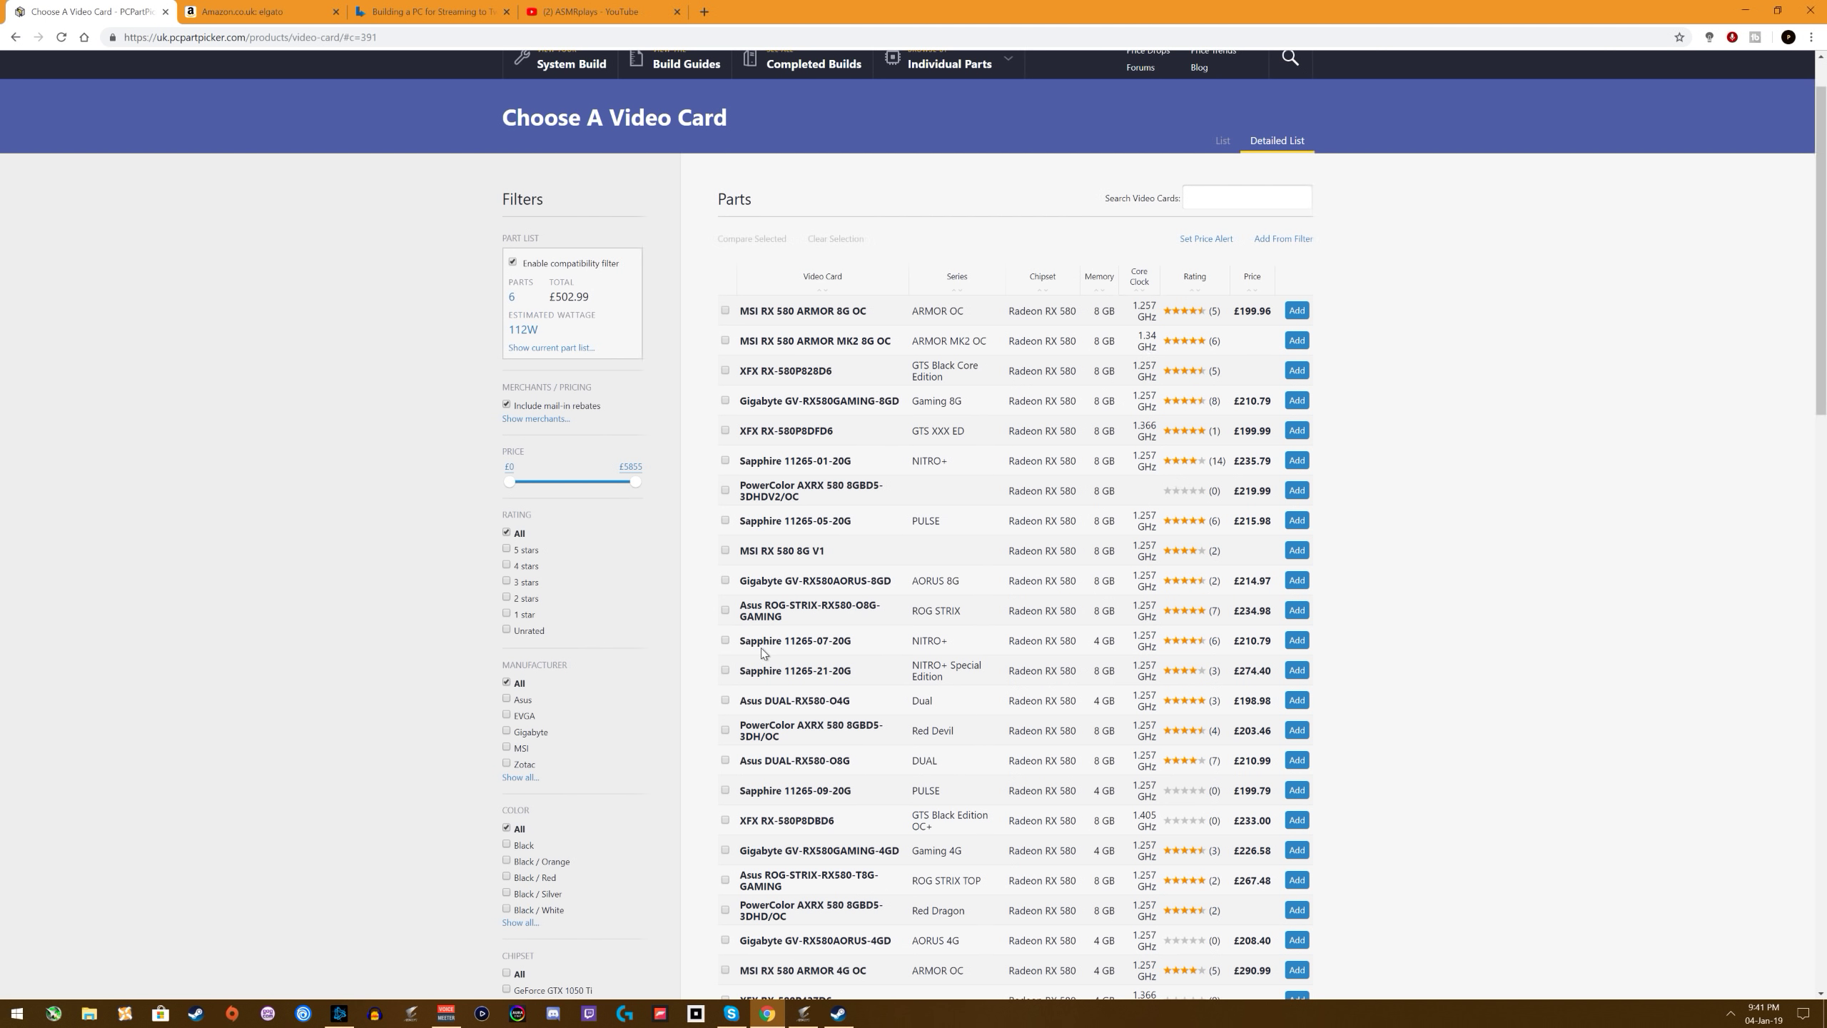
pyautogui.scroll(-5, 616, 725)
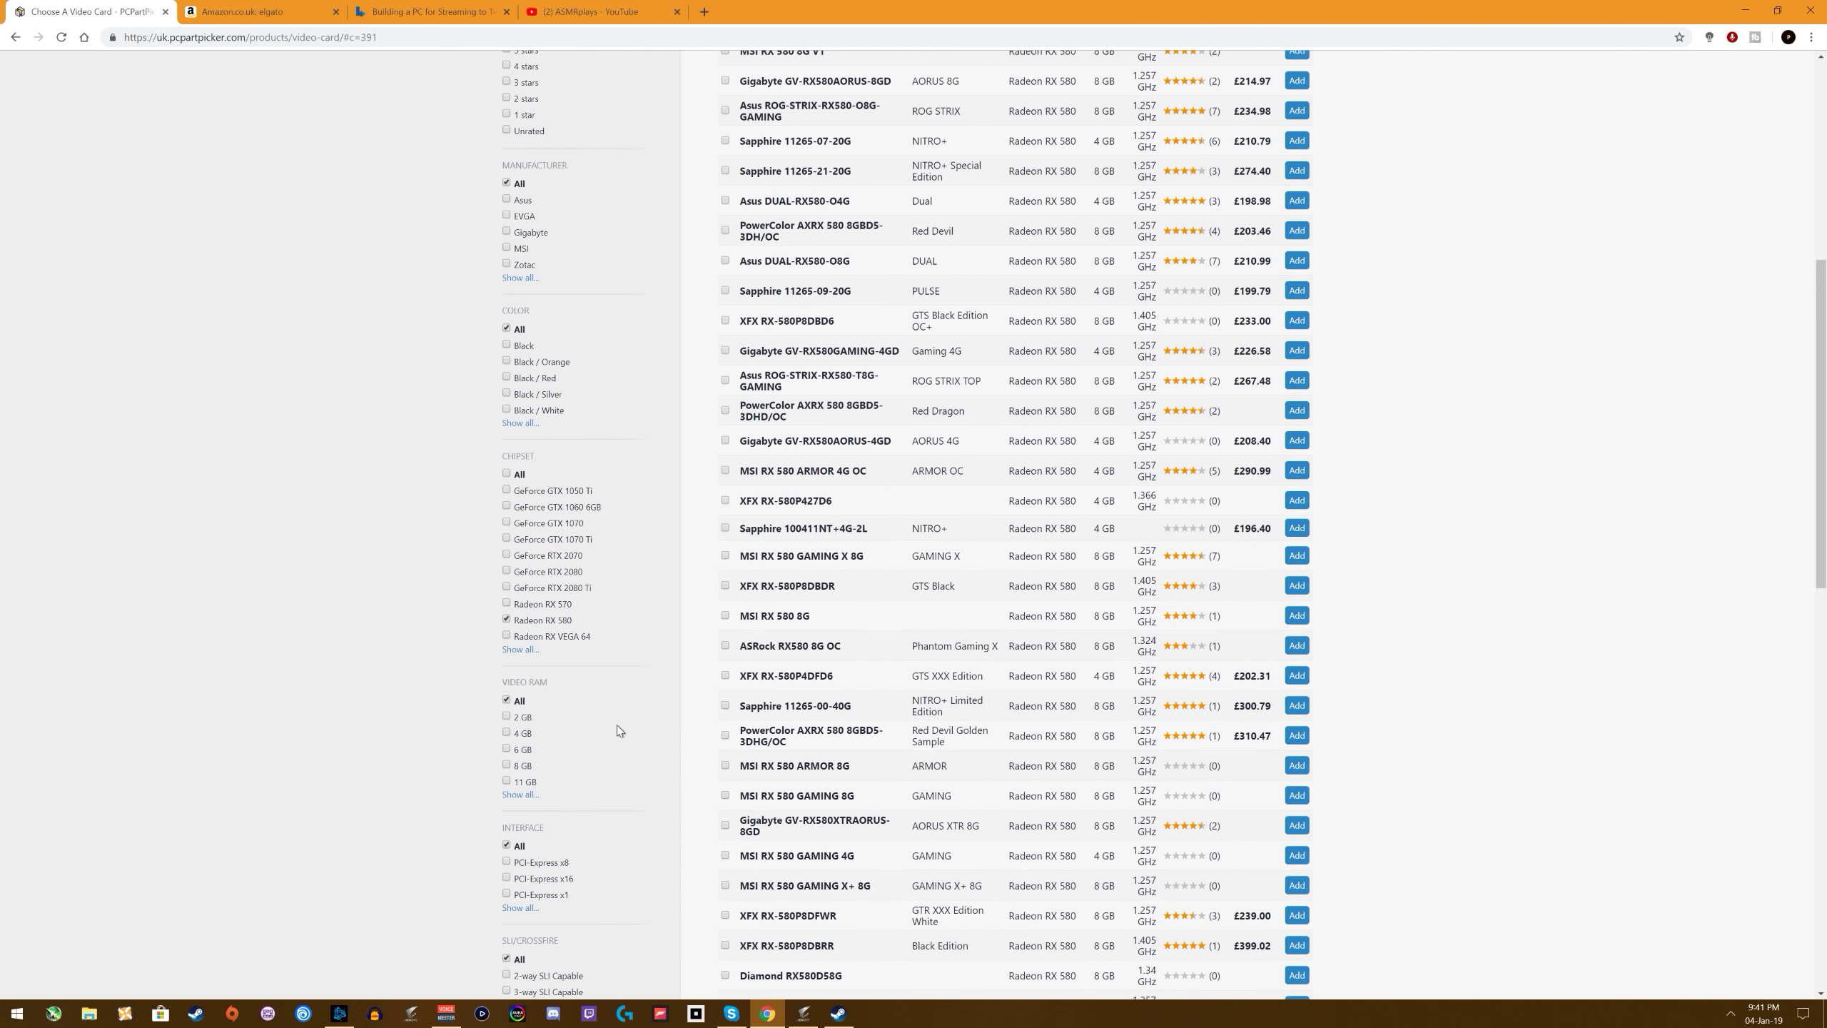
pyautogui.scroll(1, 616, 725)
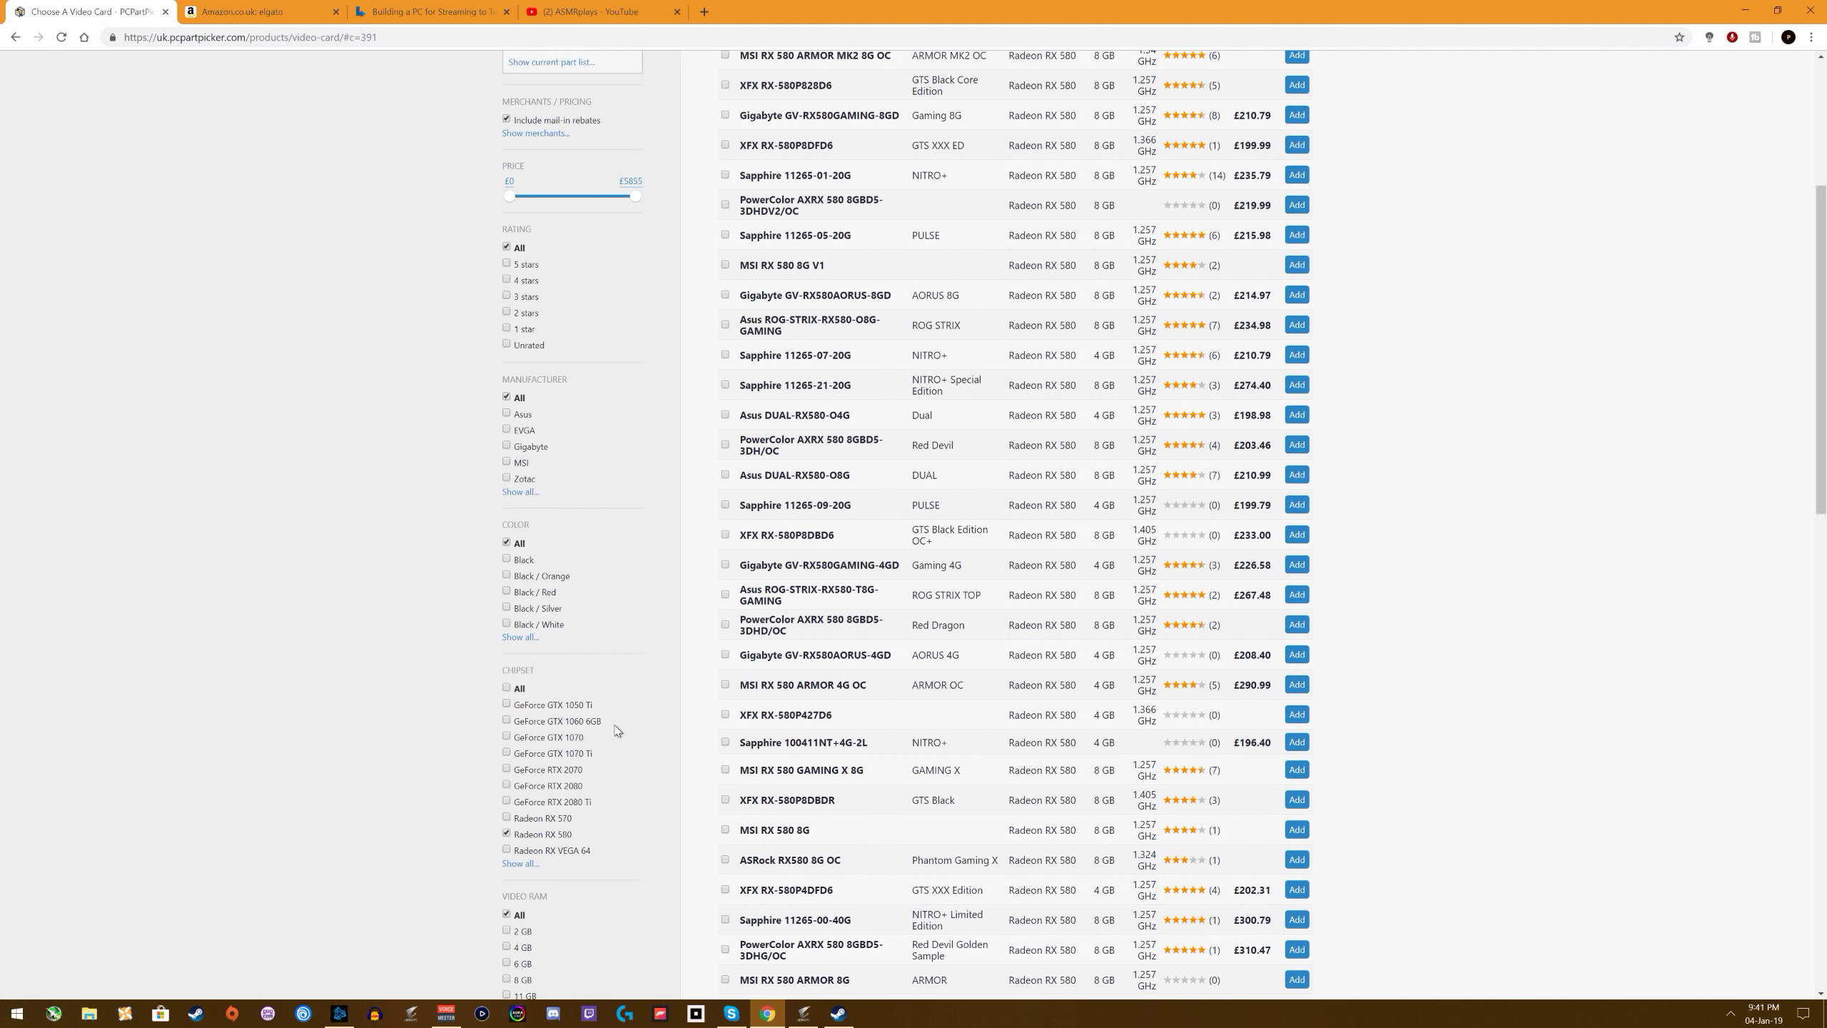
# Step: Switch the chipset filter to GeForce GTX 1060 6GB and sort the video cards by lowest price
pyautogui.click(508, 835)
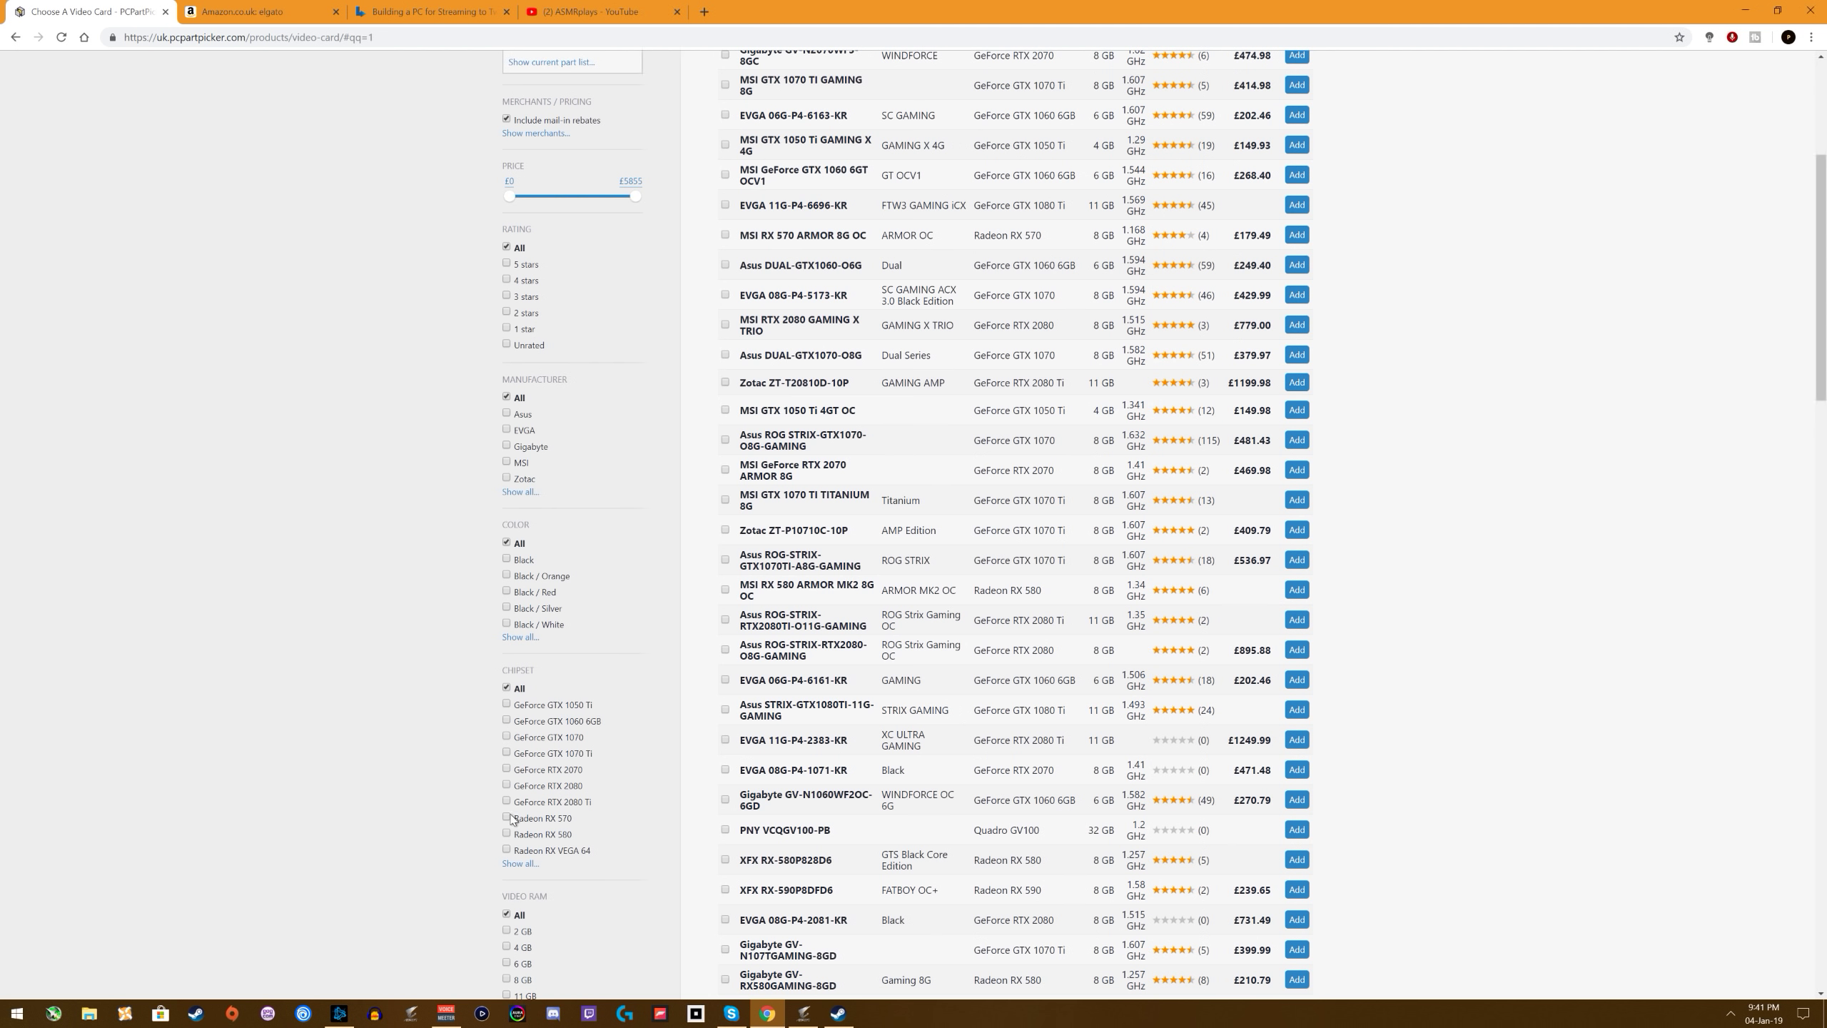
pyautogui.click(508, 720)
pyautogui.scroll(5, 872, 729)
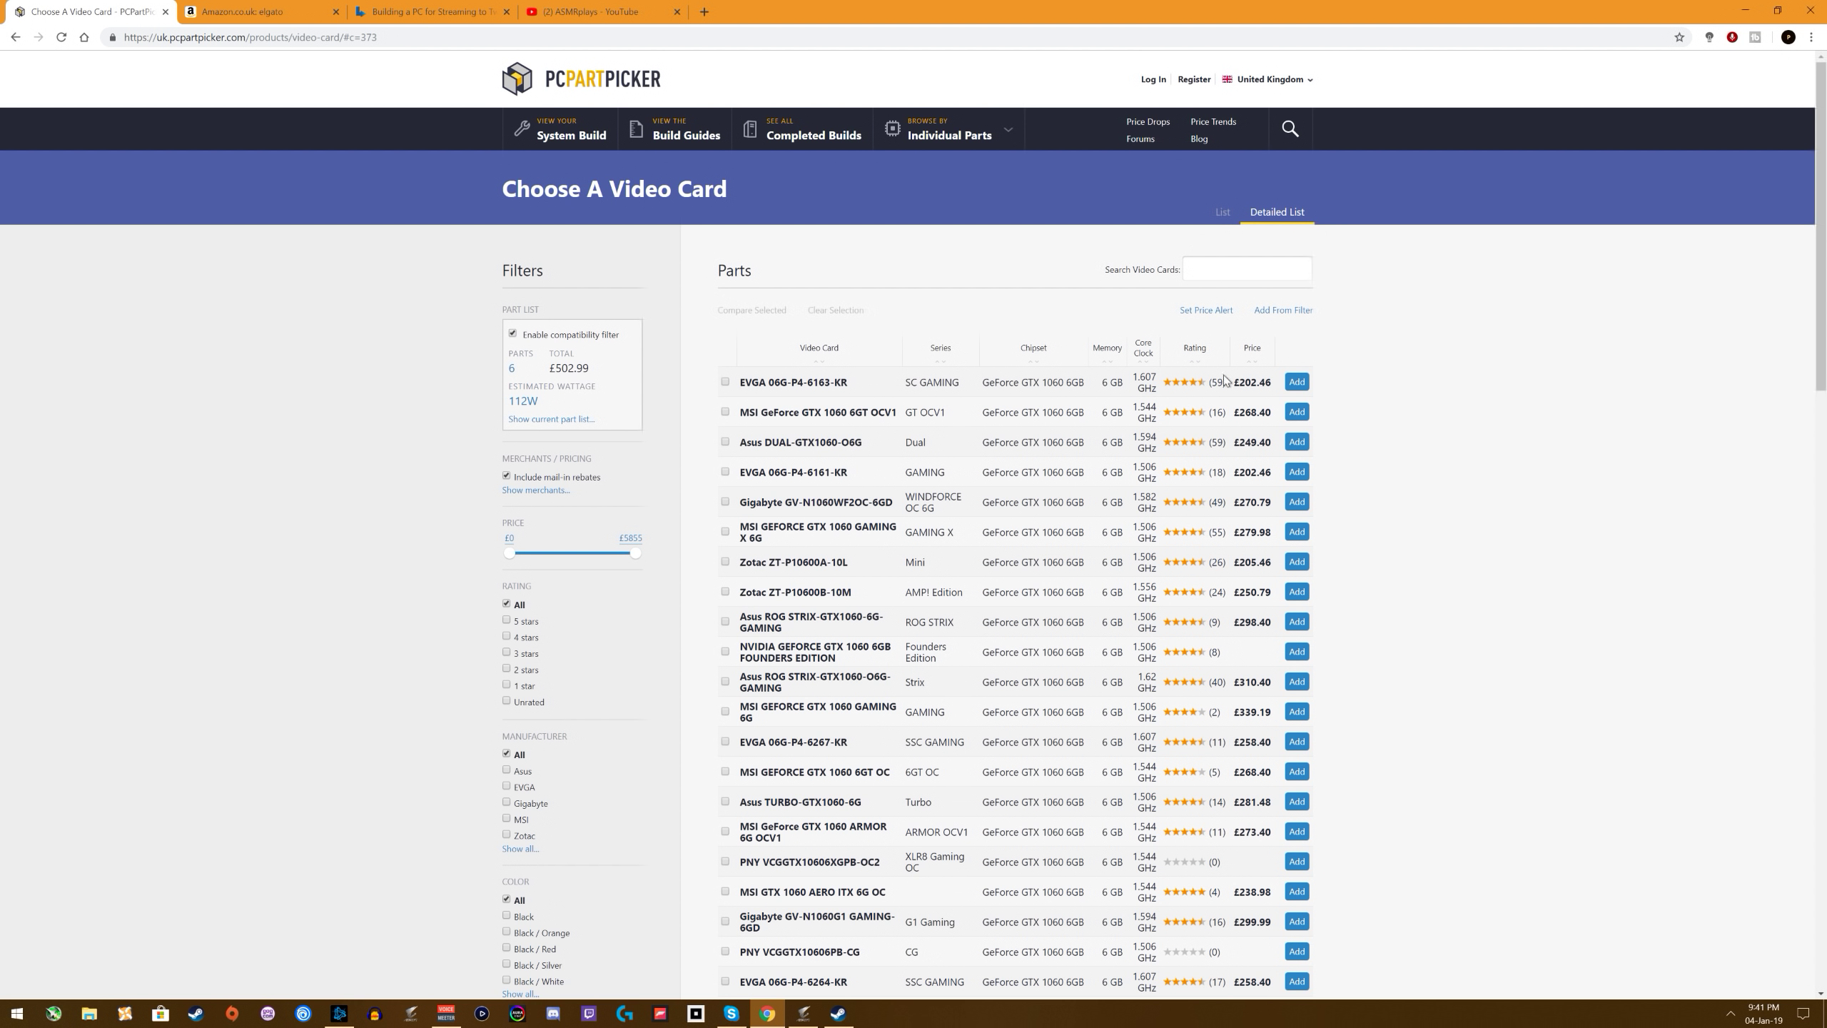
pyautogui.click(1252, 349)
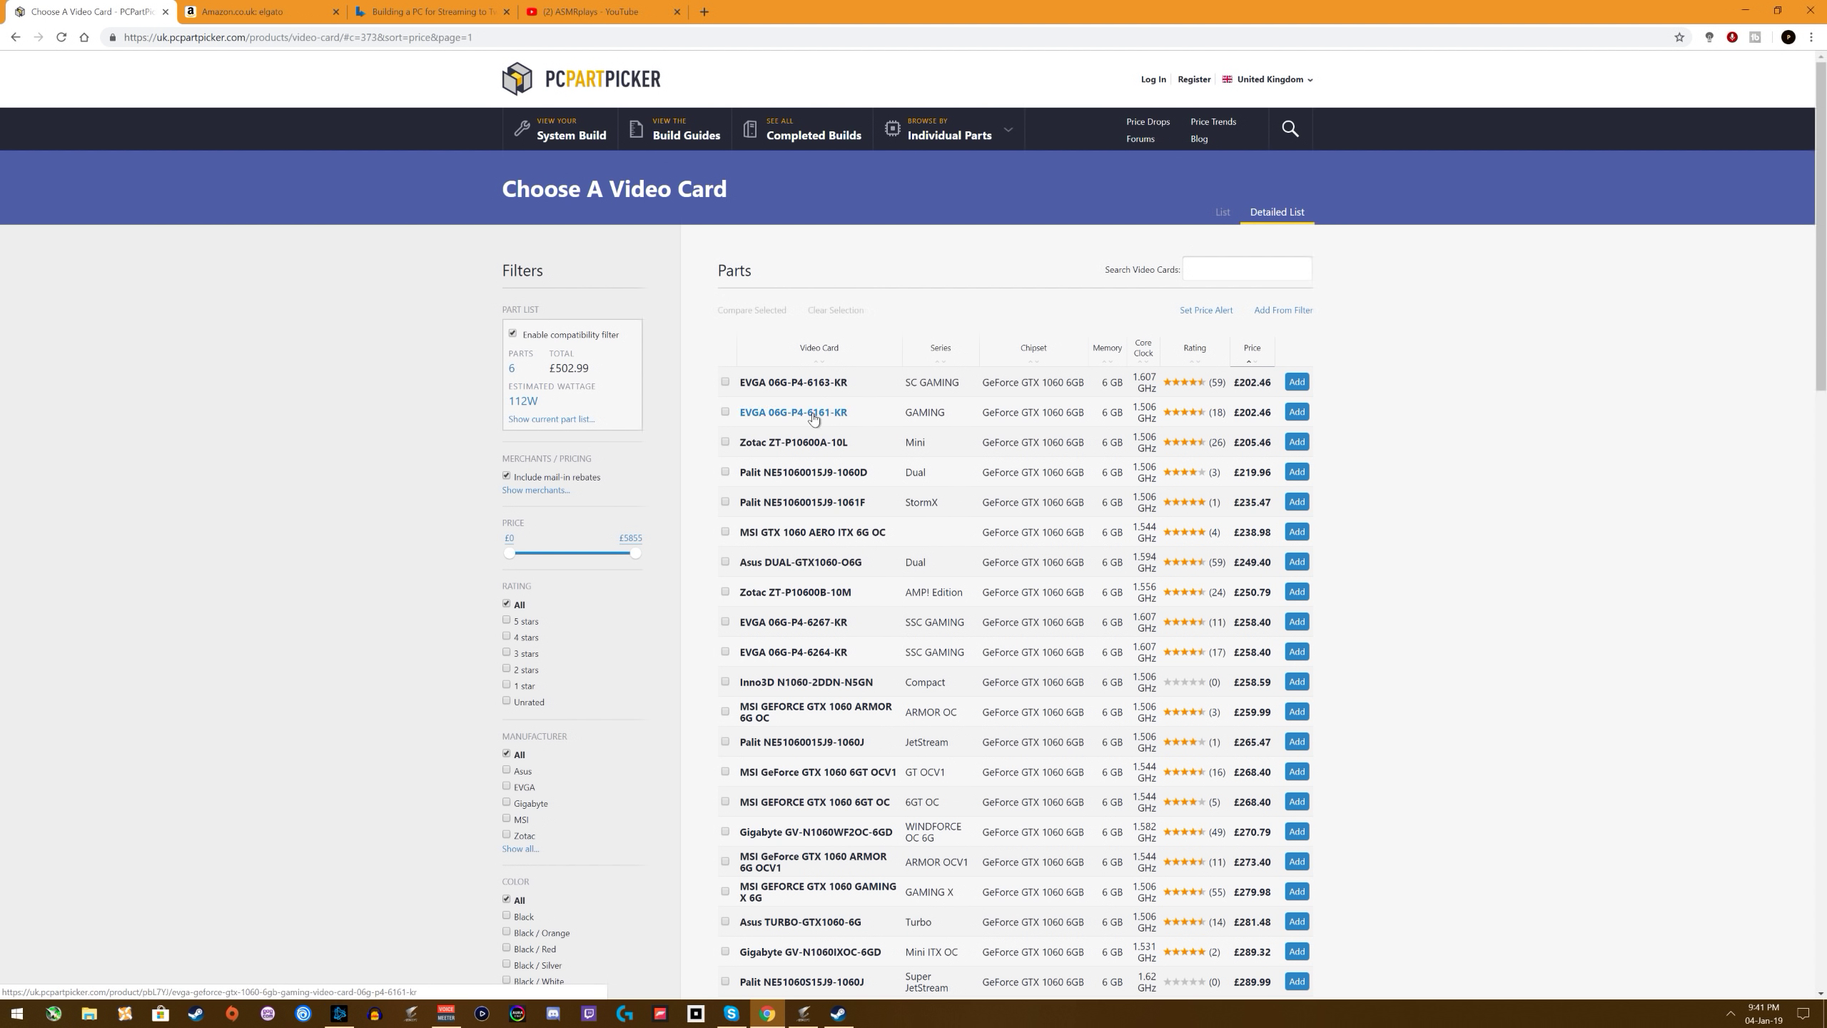
# Step: Add the EVGA 06G-P4-6163-KR SC GAMING video card to the part list and remove it again
pyautogui.click(1297, 381)
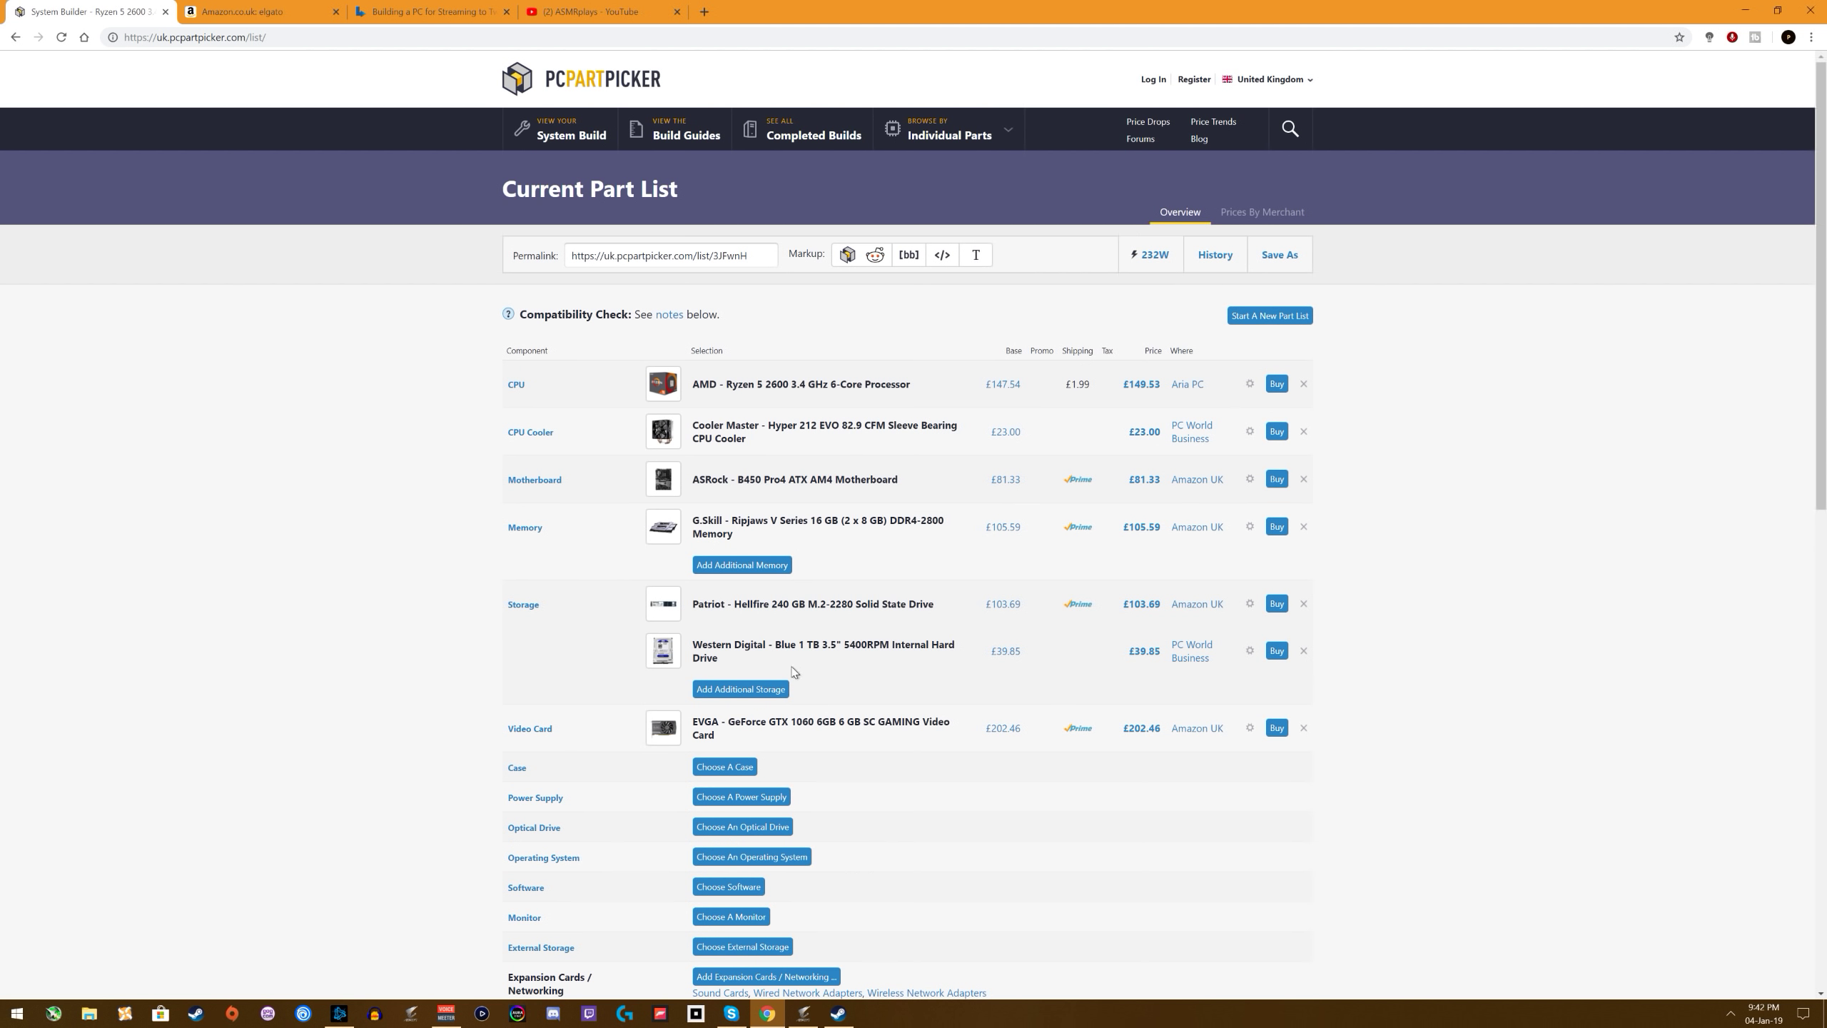
pyautogui.scroll(-3, 777, 673)
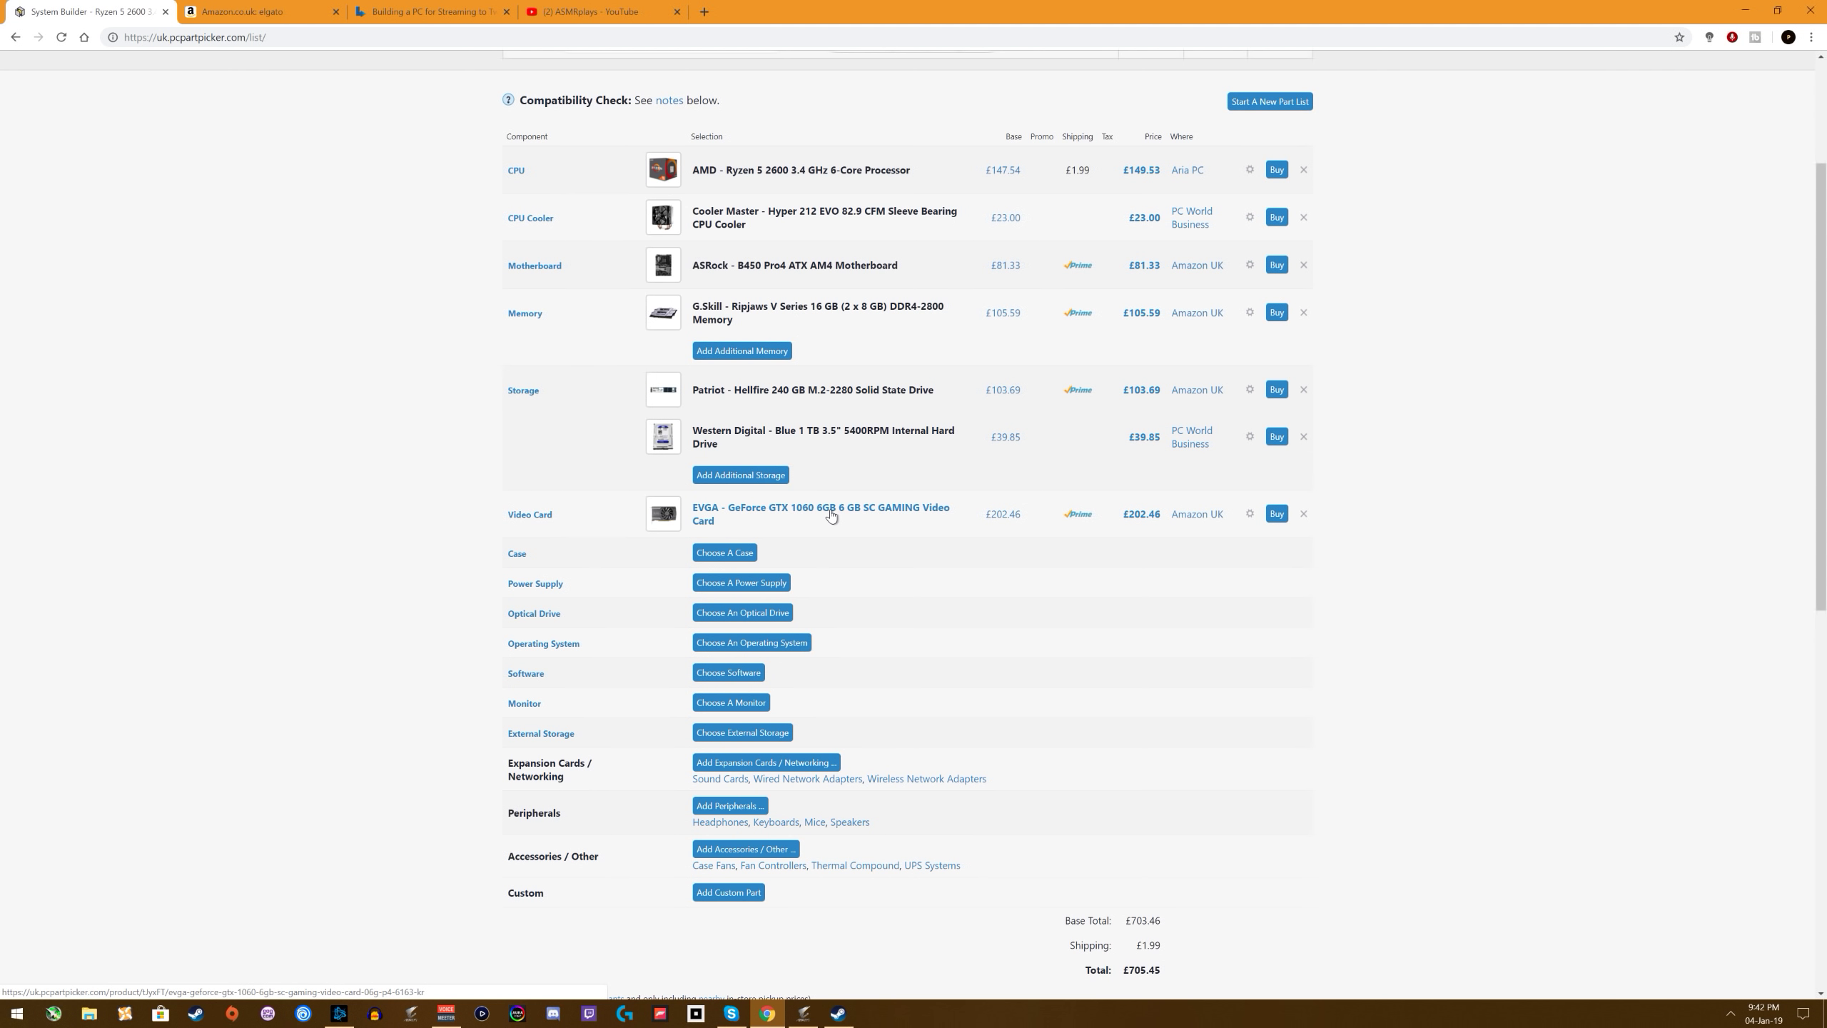
pyautogui.click(1304, 513)
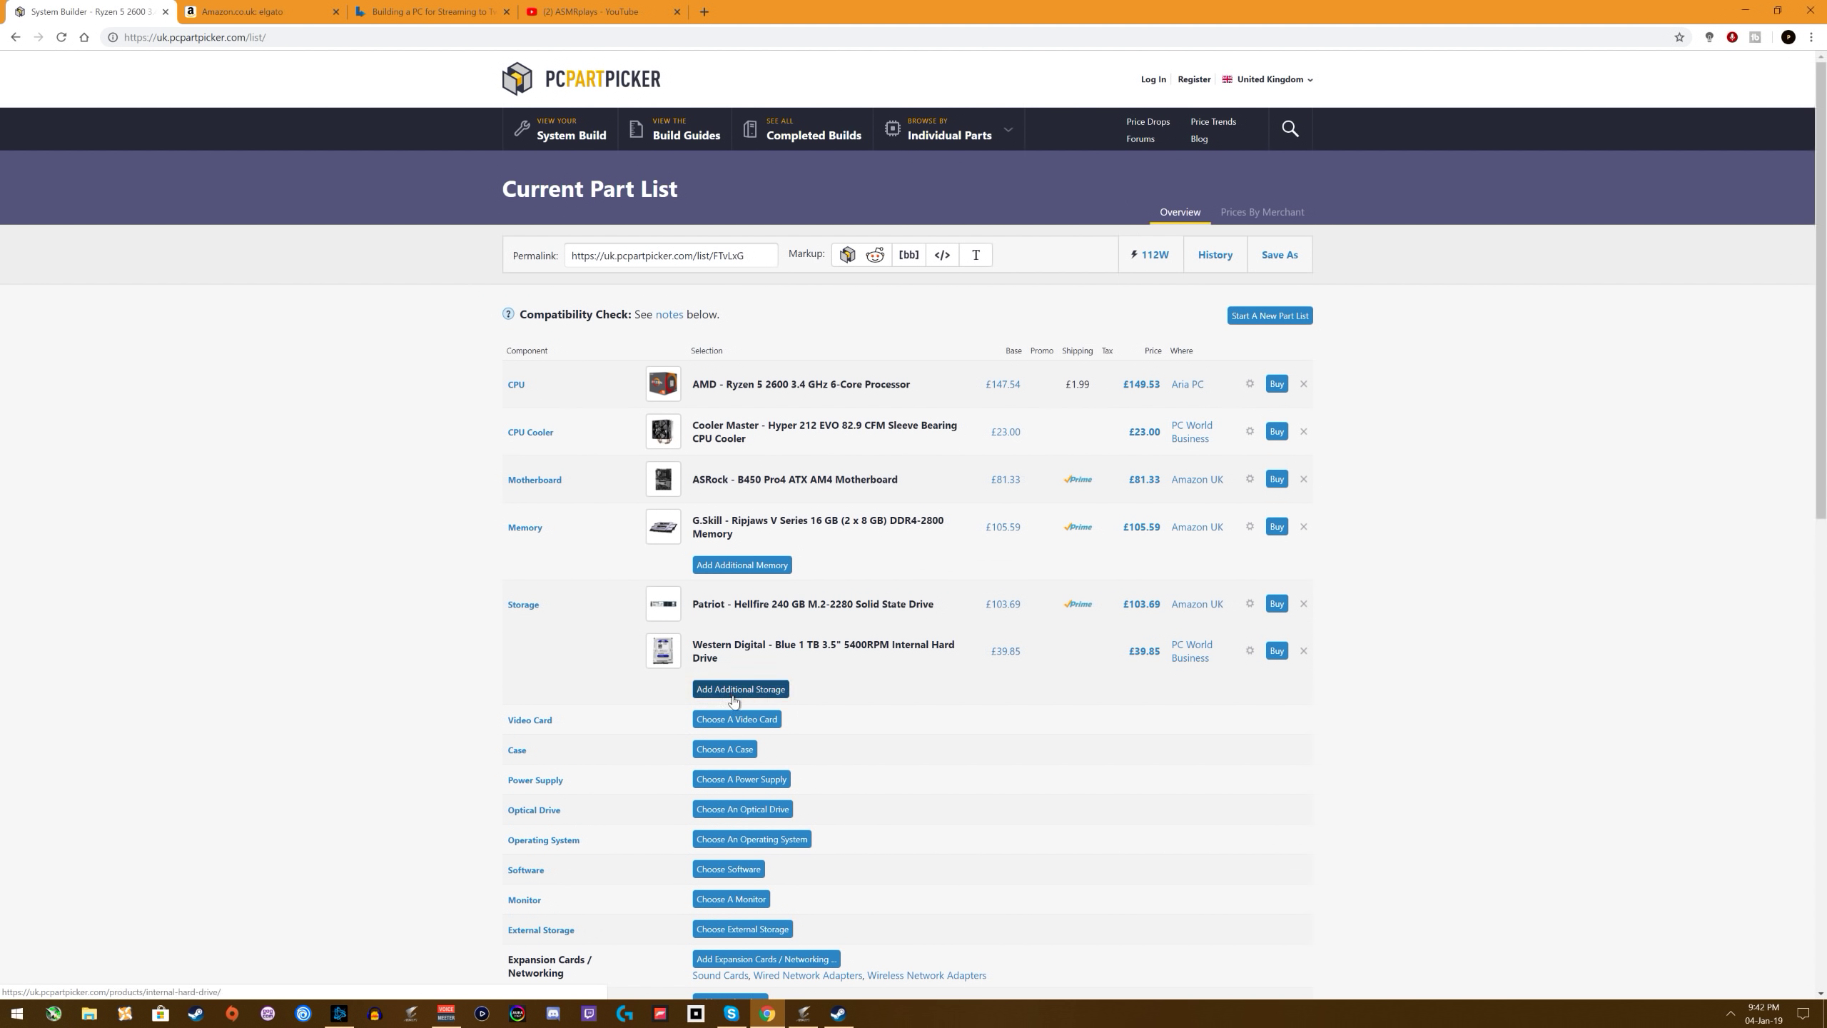
# Step: Reopen the video card selection, filter it to the GeForce GTX 1050 Ti chipset and sort the cards by lowest price
pyautogui.click(736, 719)
pyautogui.scroll(-5, 674, 506)
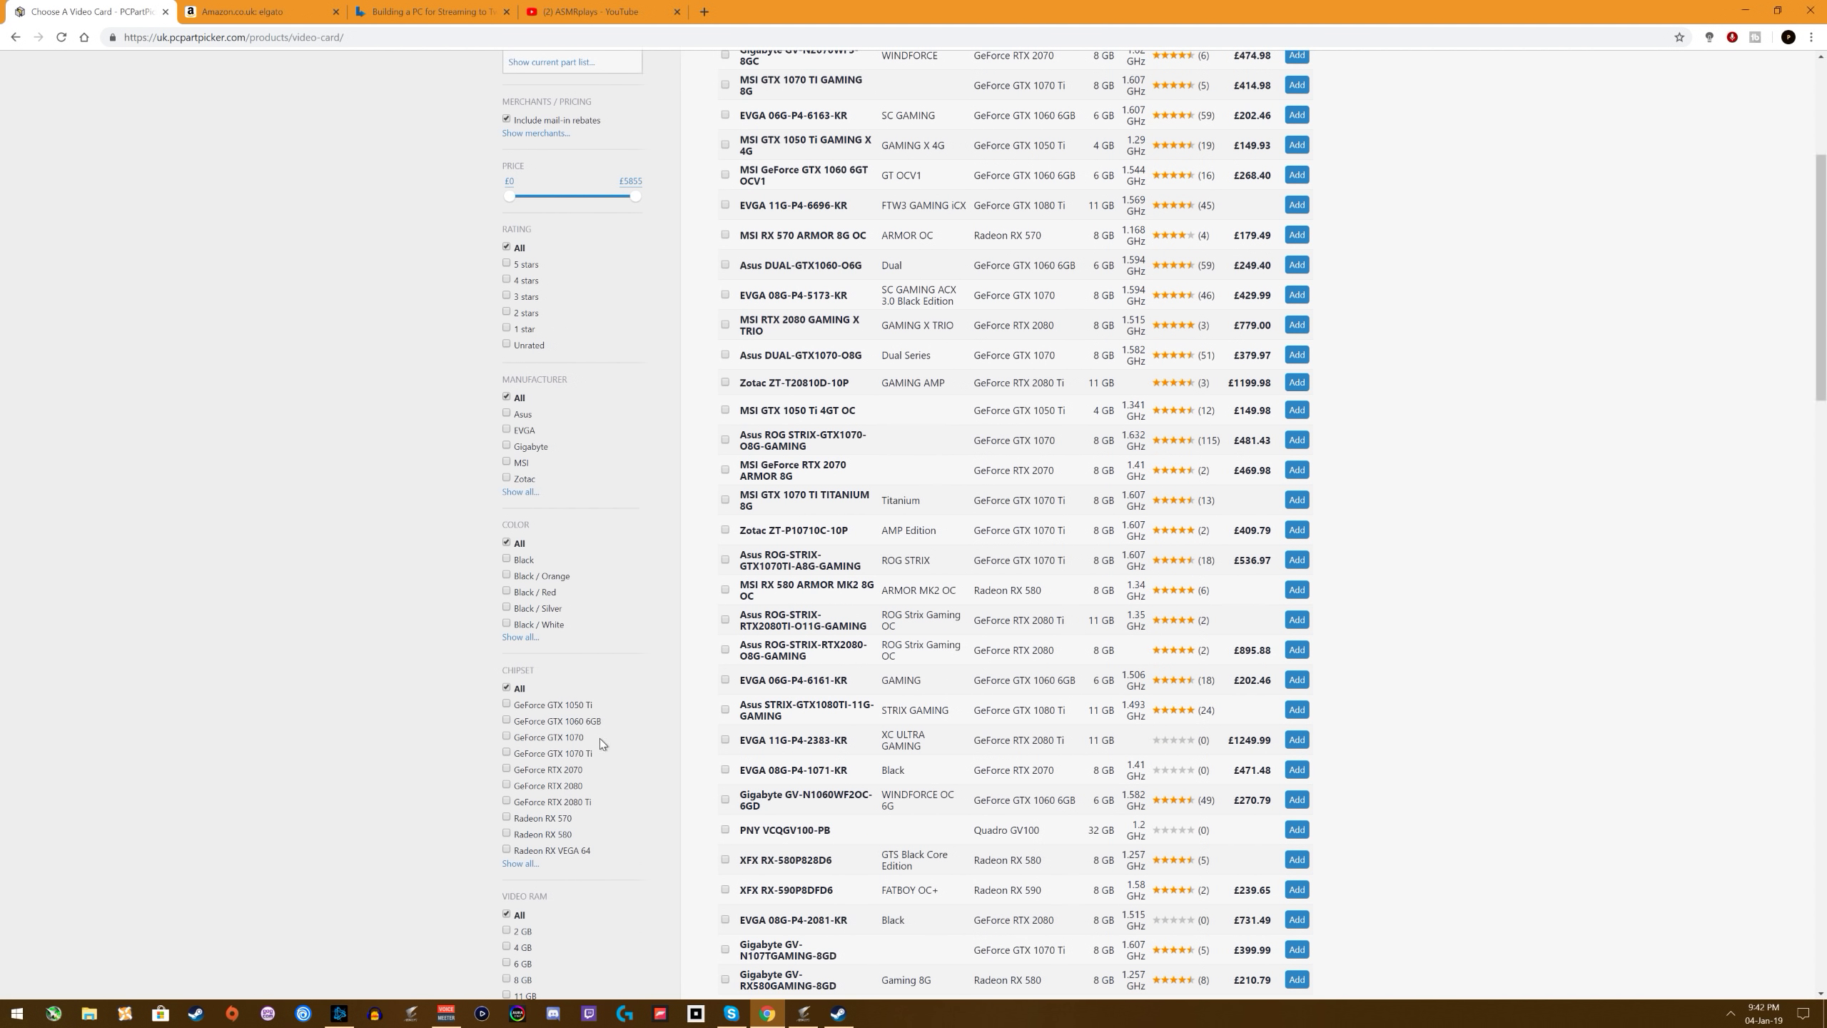
pyautogui.click(568, 709)
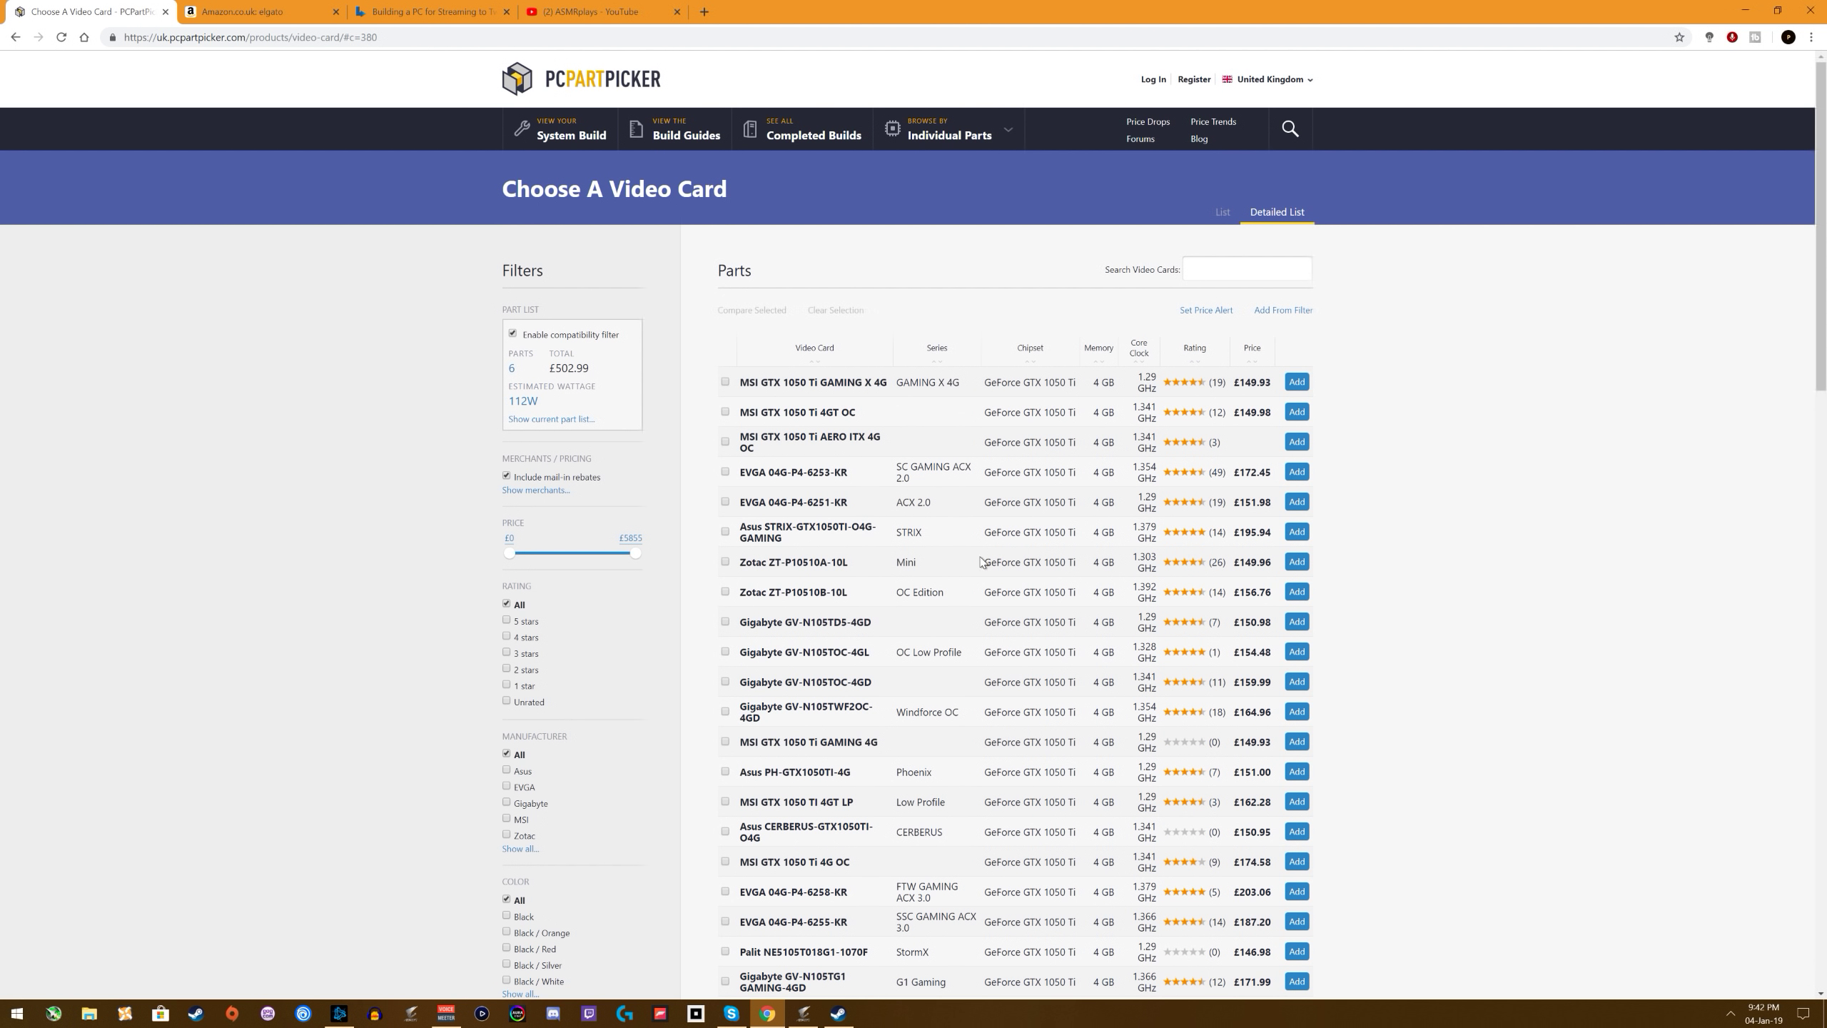
pyautogui.click(1241, 354)
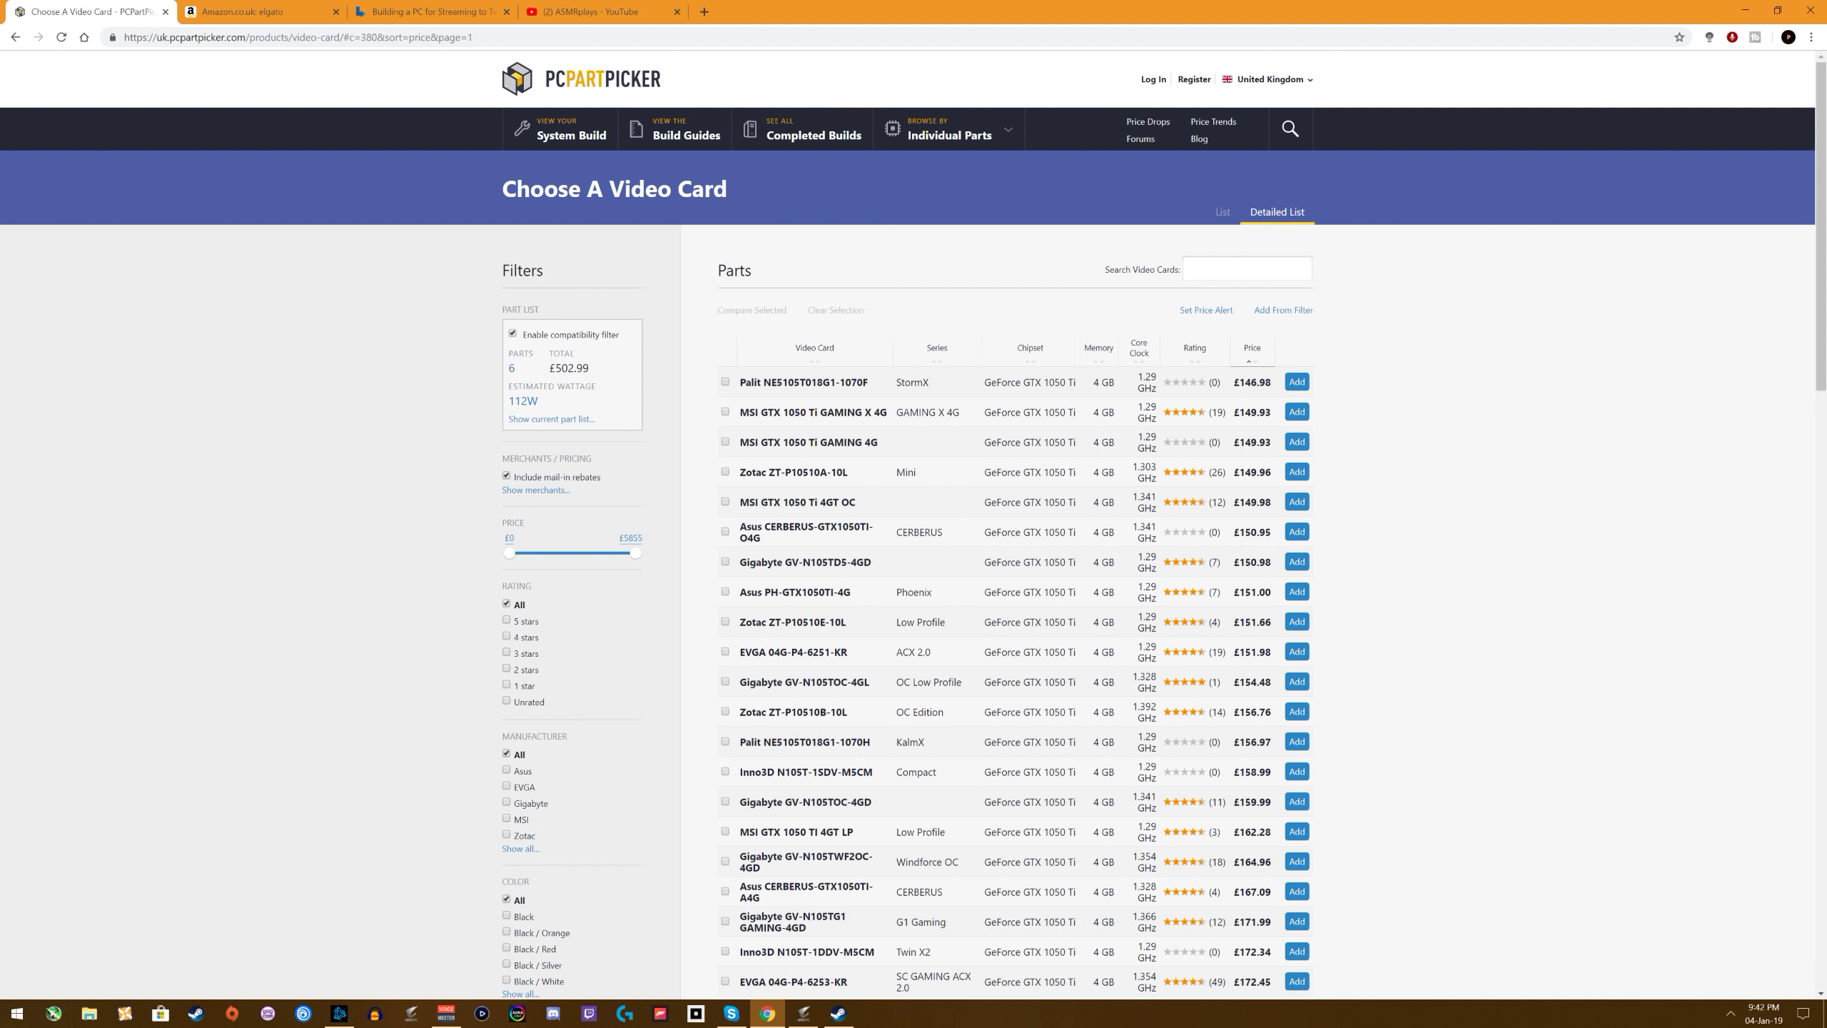
pyautogui.scroll(-7, 862, 648)
pyautogui.scroll(10, 851, 670)
pyautogui.scroll(-7, 847, 673)
pyautogui.scroll(1, 847, 673)
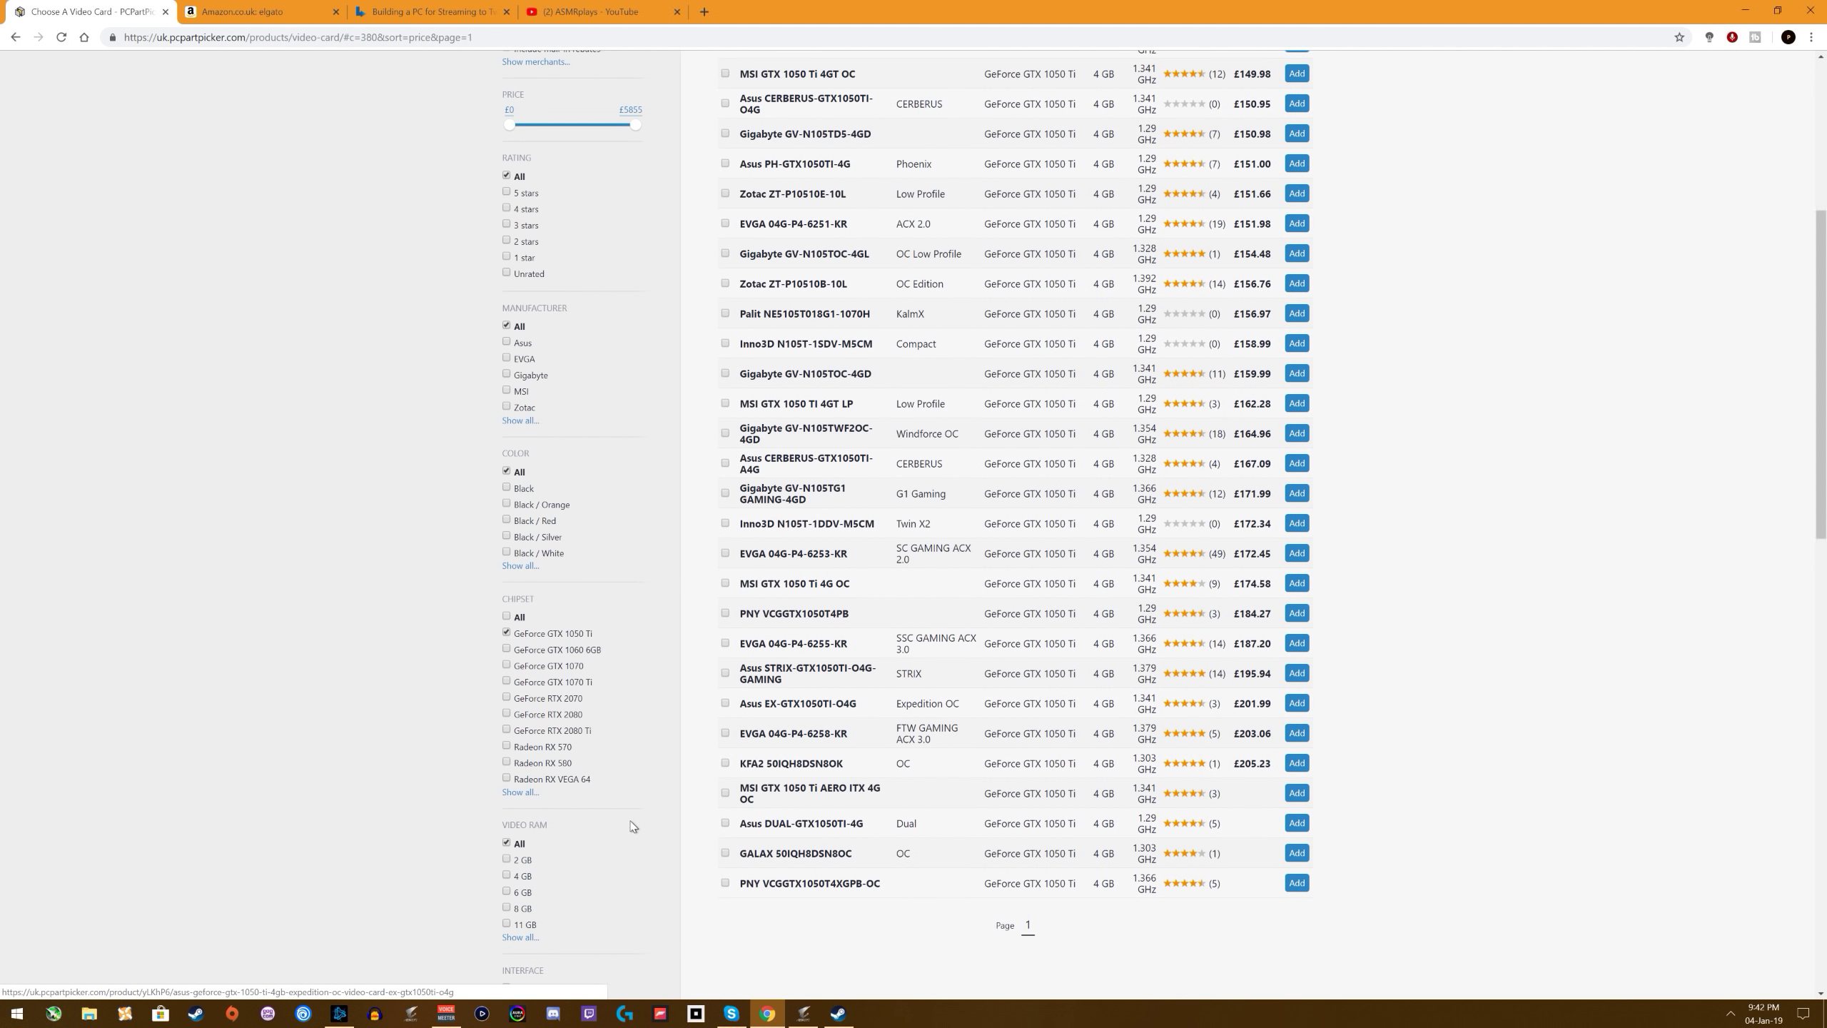
# Step: Replace the GeForce GTX 1050 Ti chipset filter with GeForce GTX 1060 6GB and look over the price-sorted cards
pyautogui.click(528, 636)
pyautogui.click(536, 650)
pyautogui.scroll(6, 1050, 576)
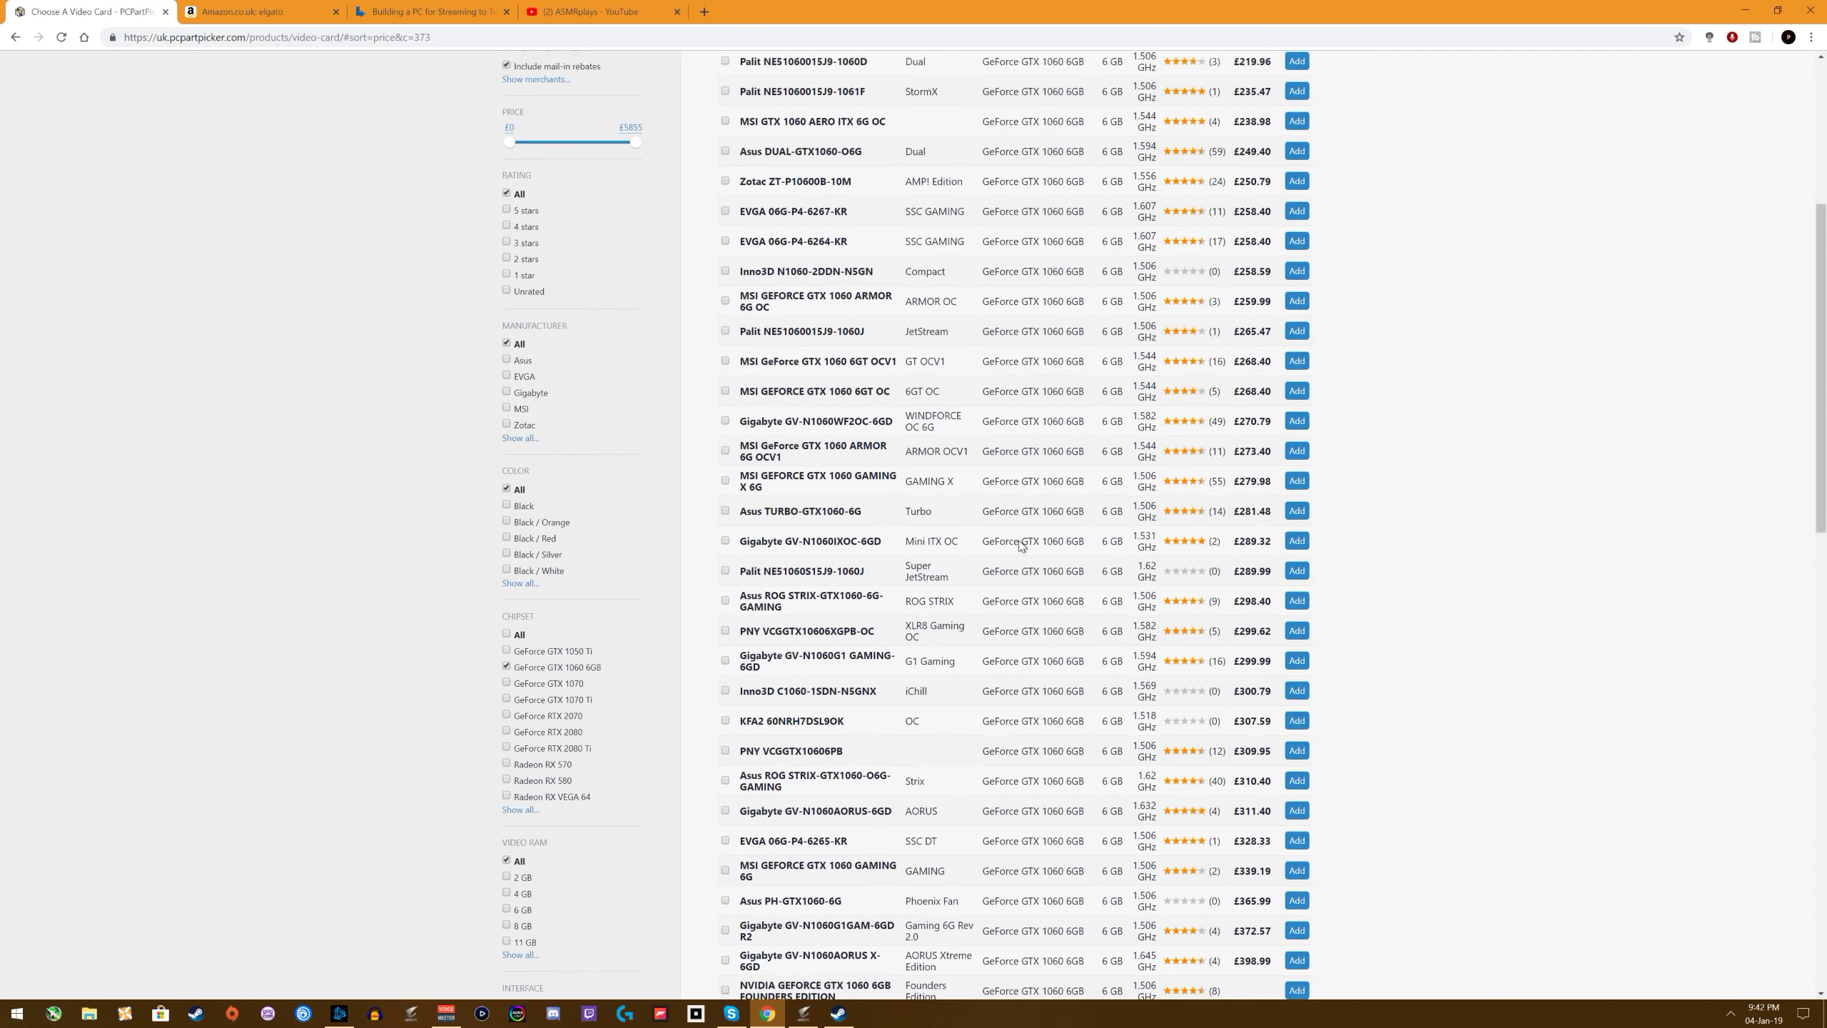
pyautogui.scroll(-5, 1021, 545)
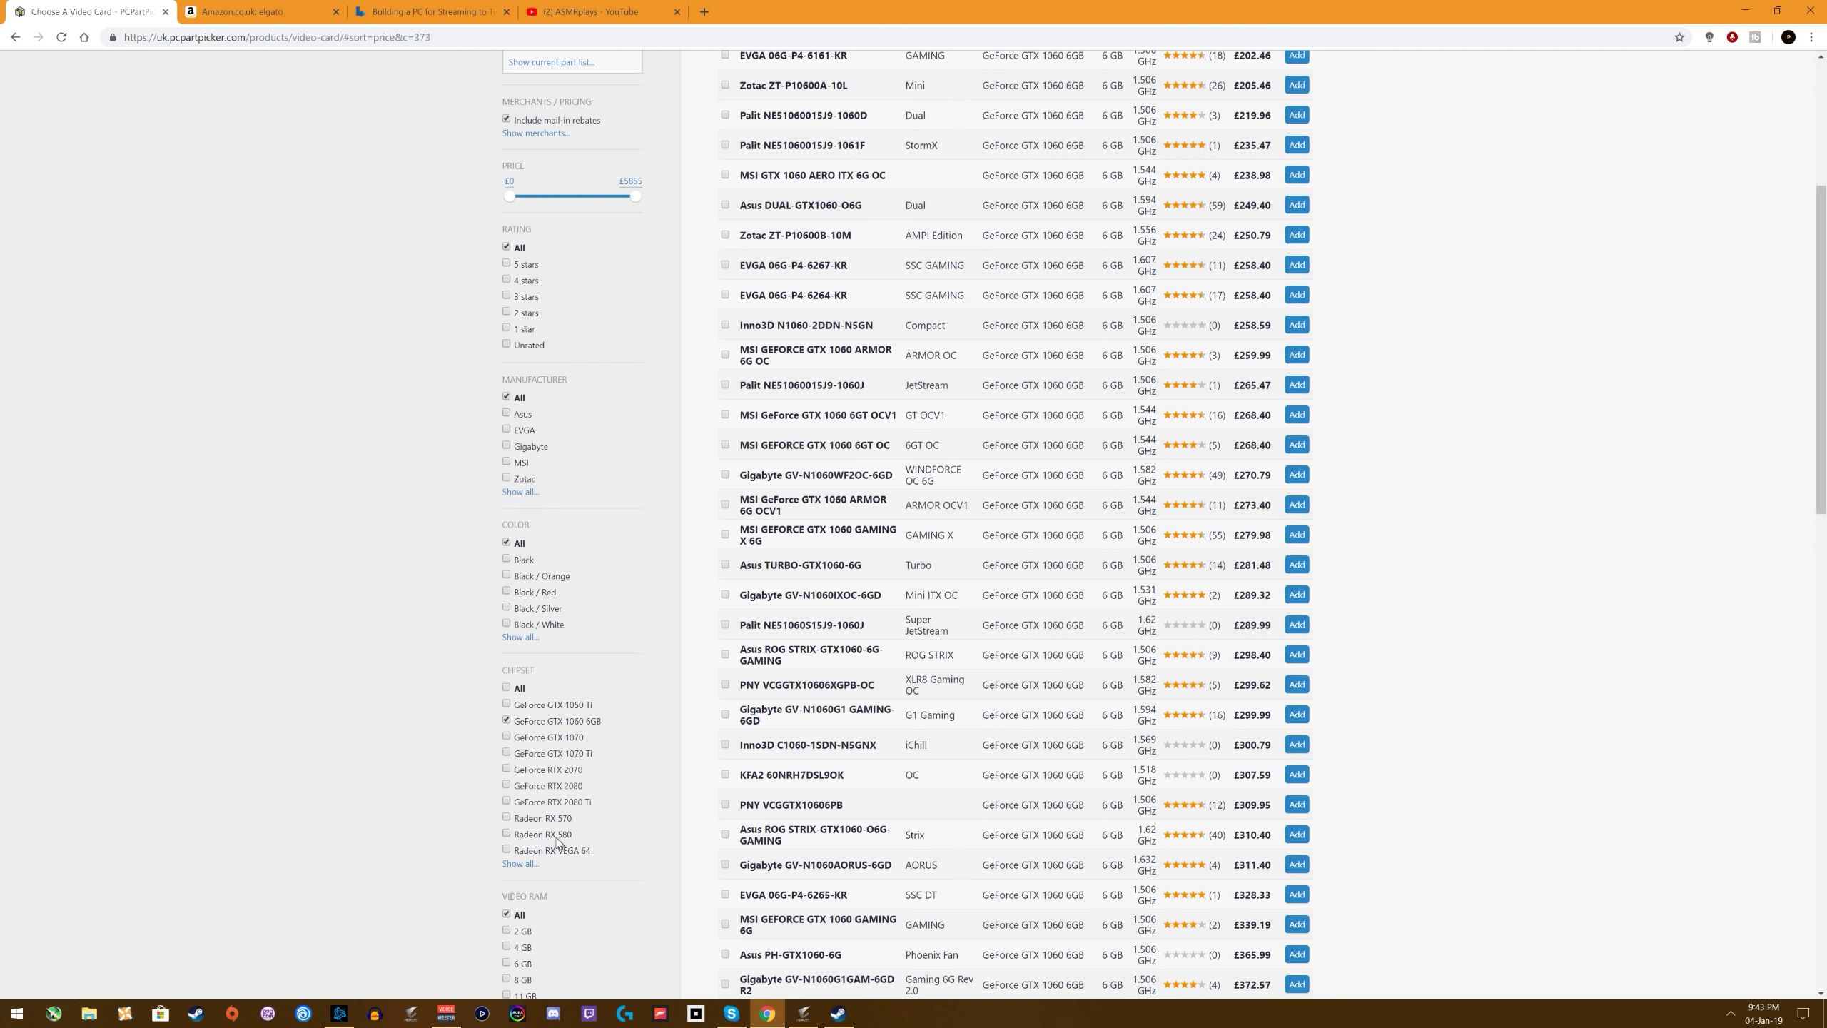
pyautogui.scroll(5, 962, 754)
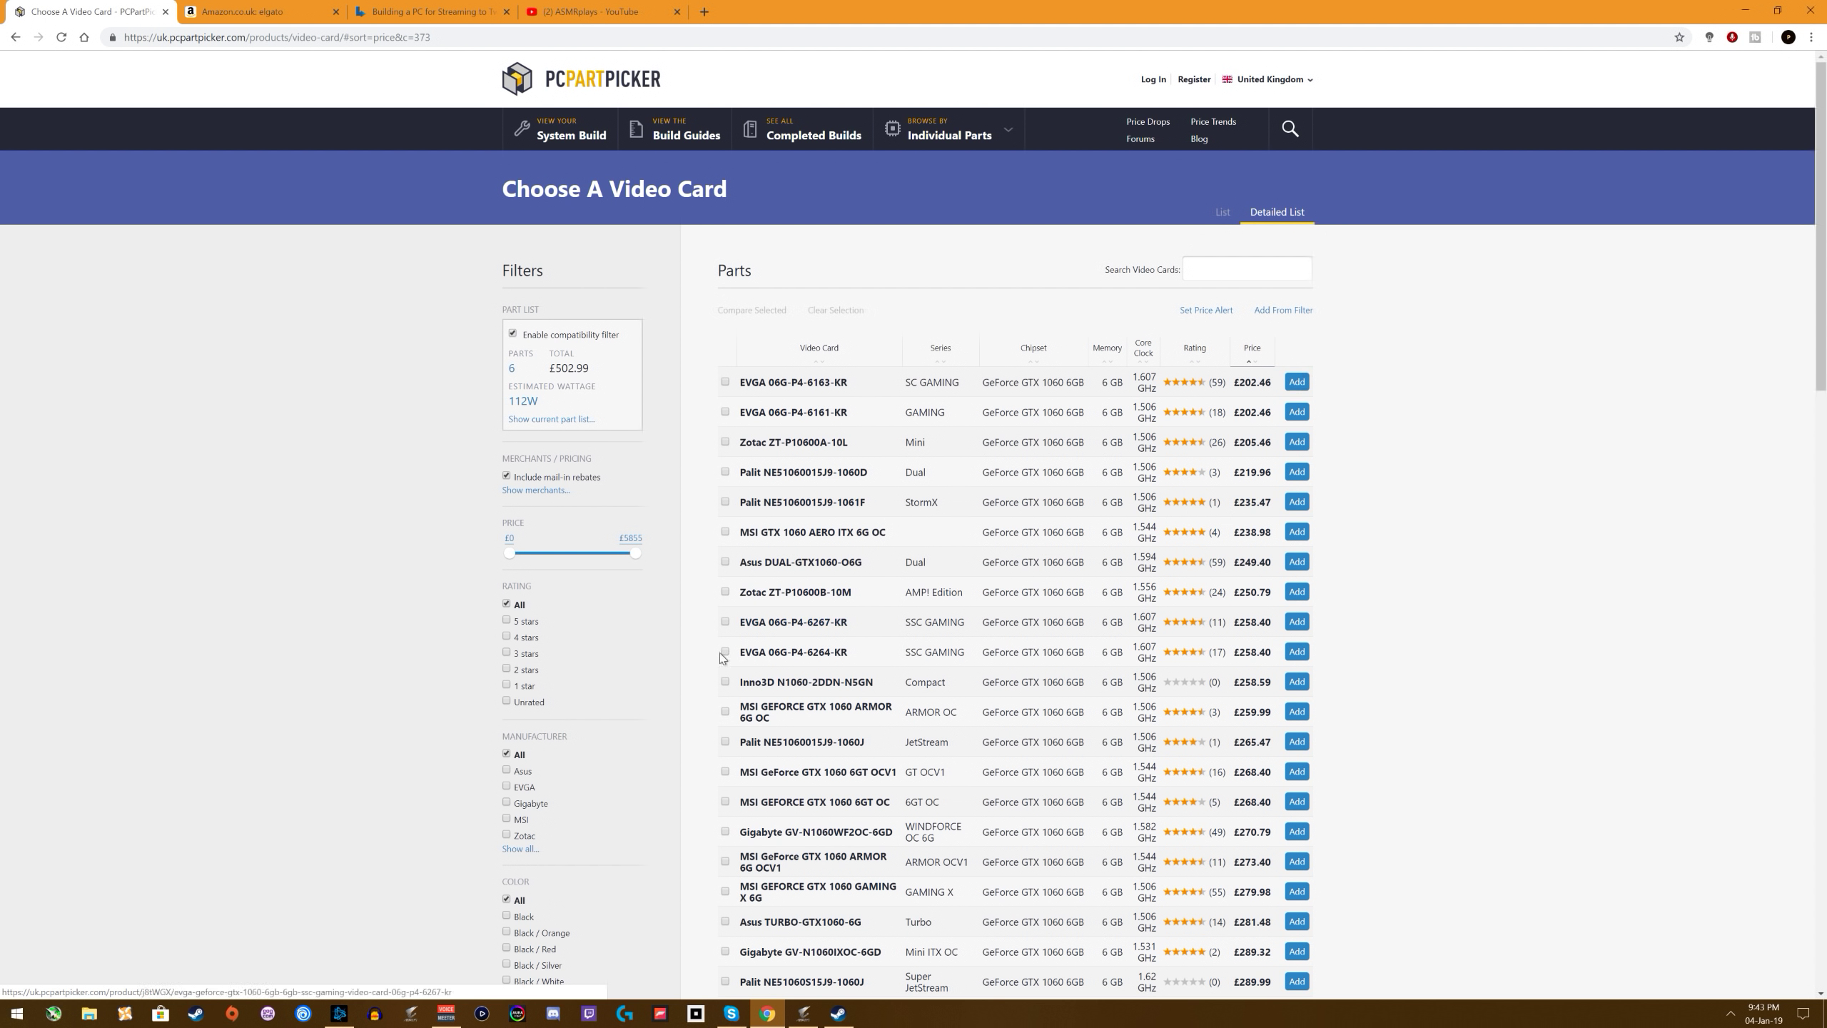
# Step: Include Radeon RX 580 in the chipset filter and compare its cards with the GeForce GTX 1060 6GB cards by price
pyautogui.scroll(-5, 579, 835)
pyautogui.click(569, 834)
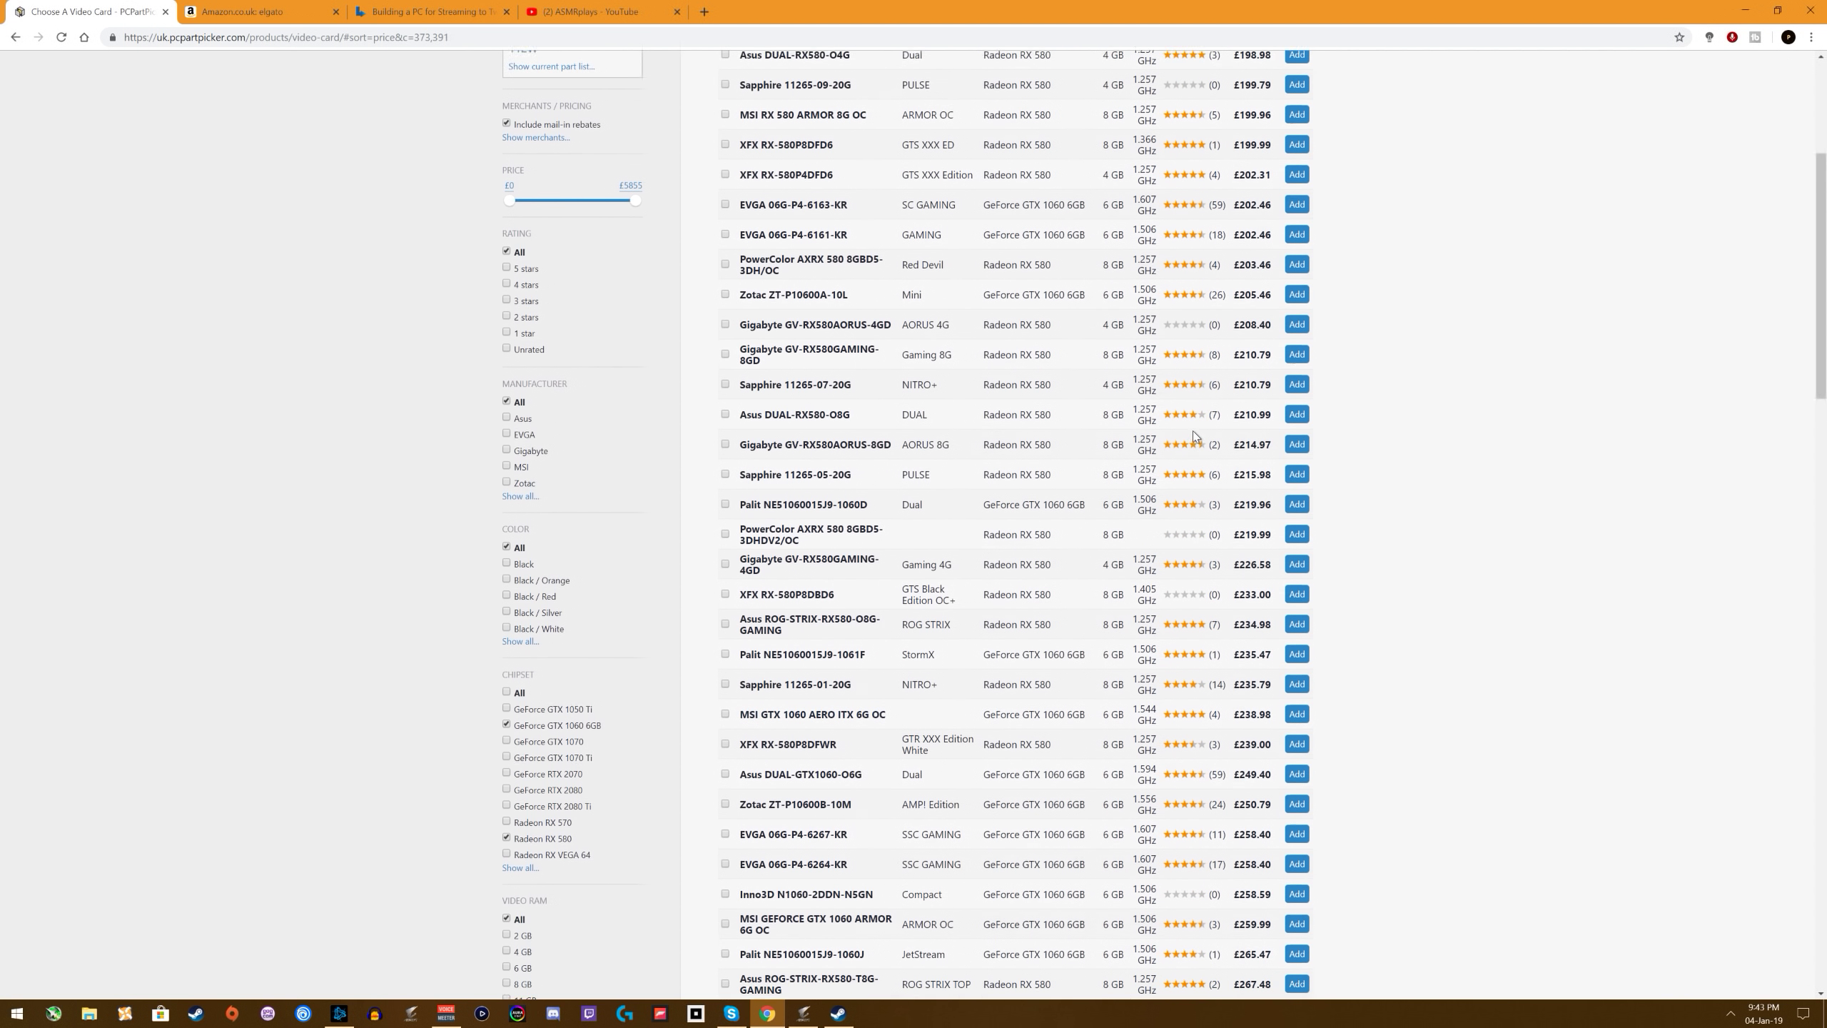
pyautogui.scroll(5, 1193, 431)
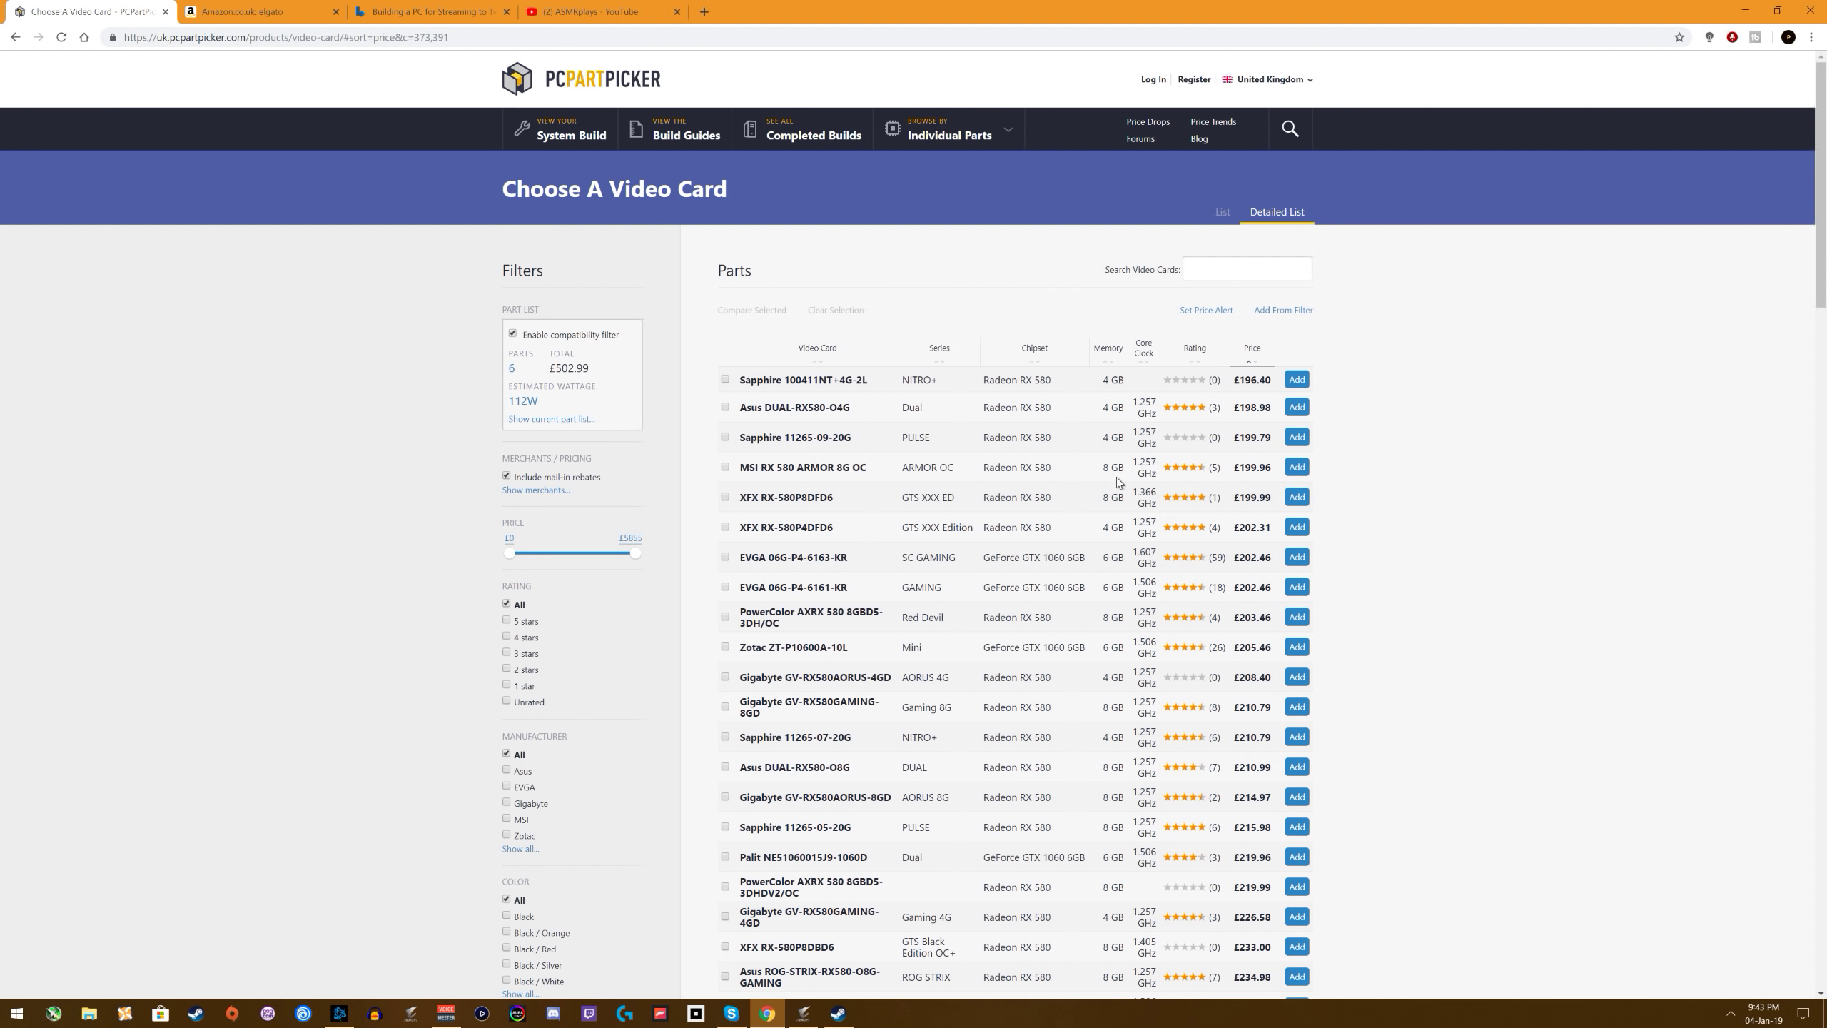
pyautogui.scroll(-5, 577, 781)
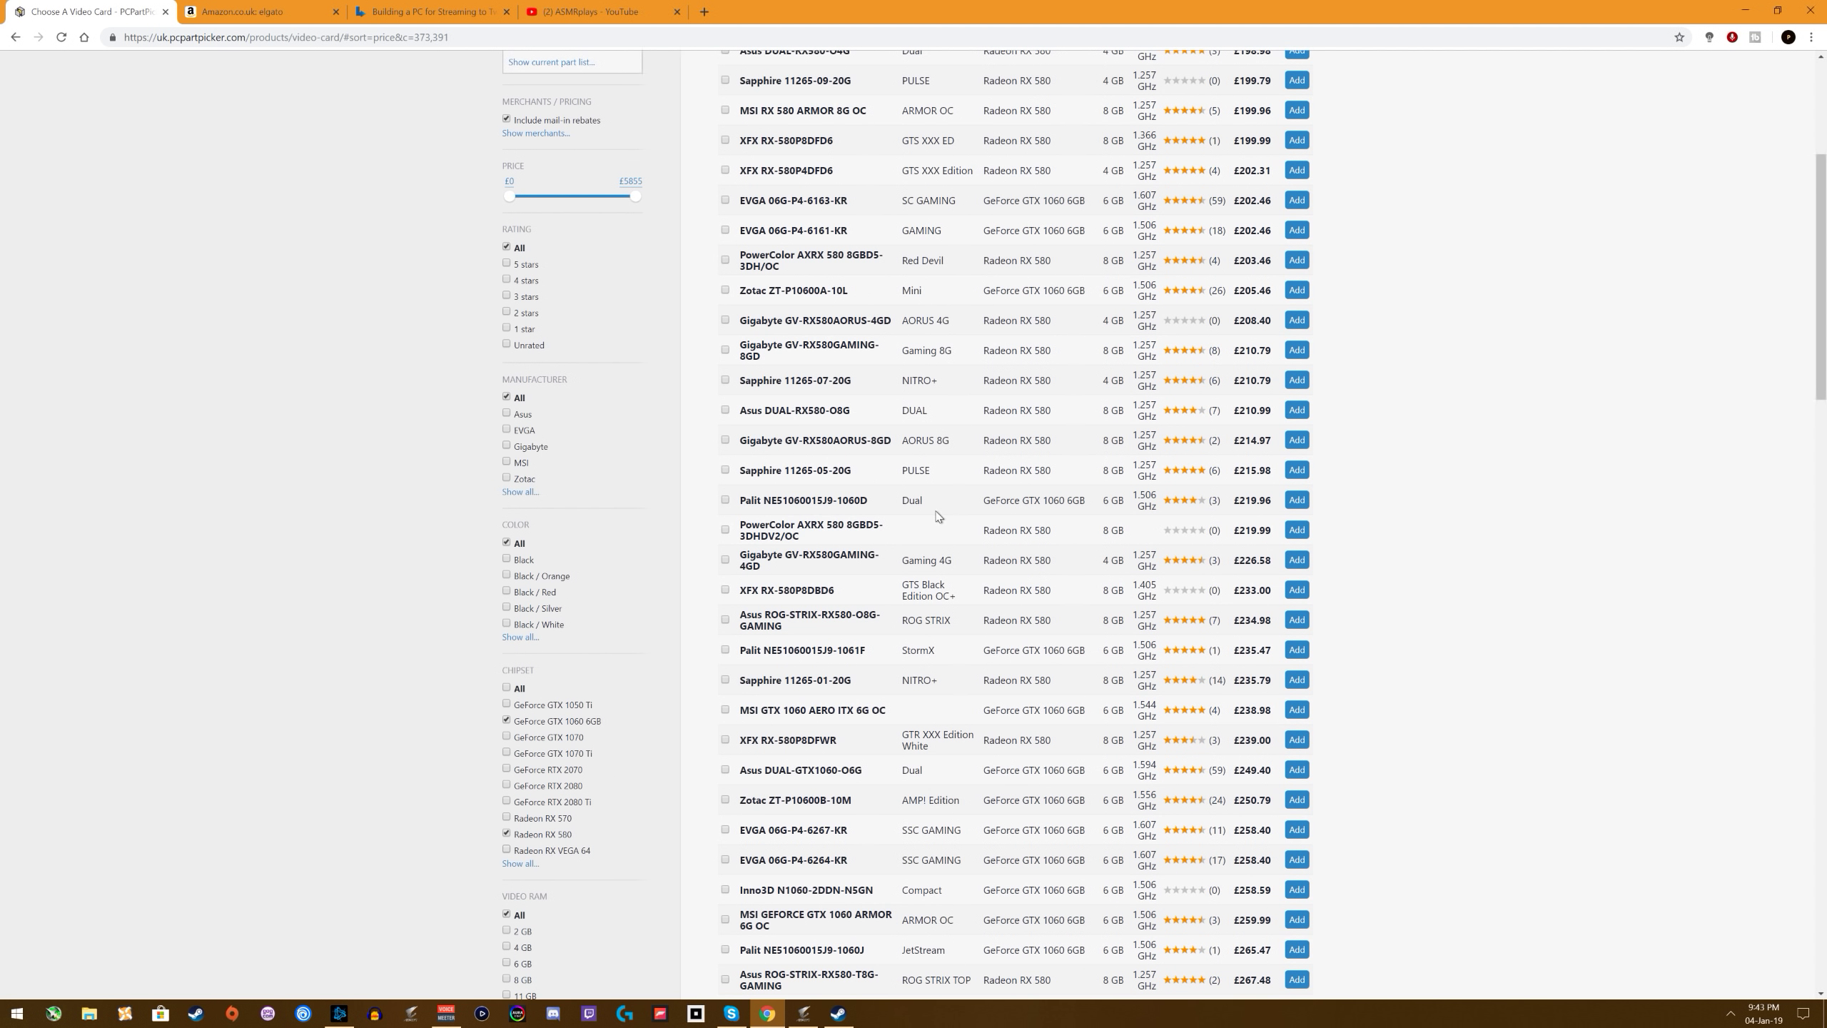
pyautogui.scroll(4, 938, 520)
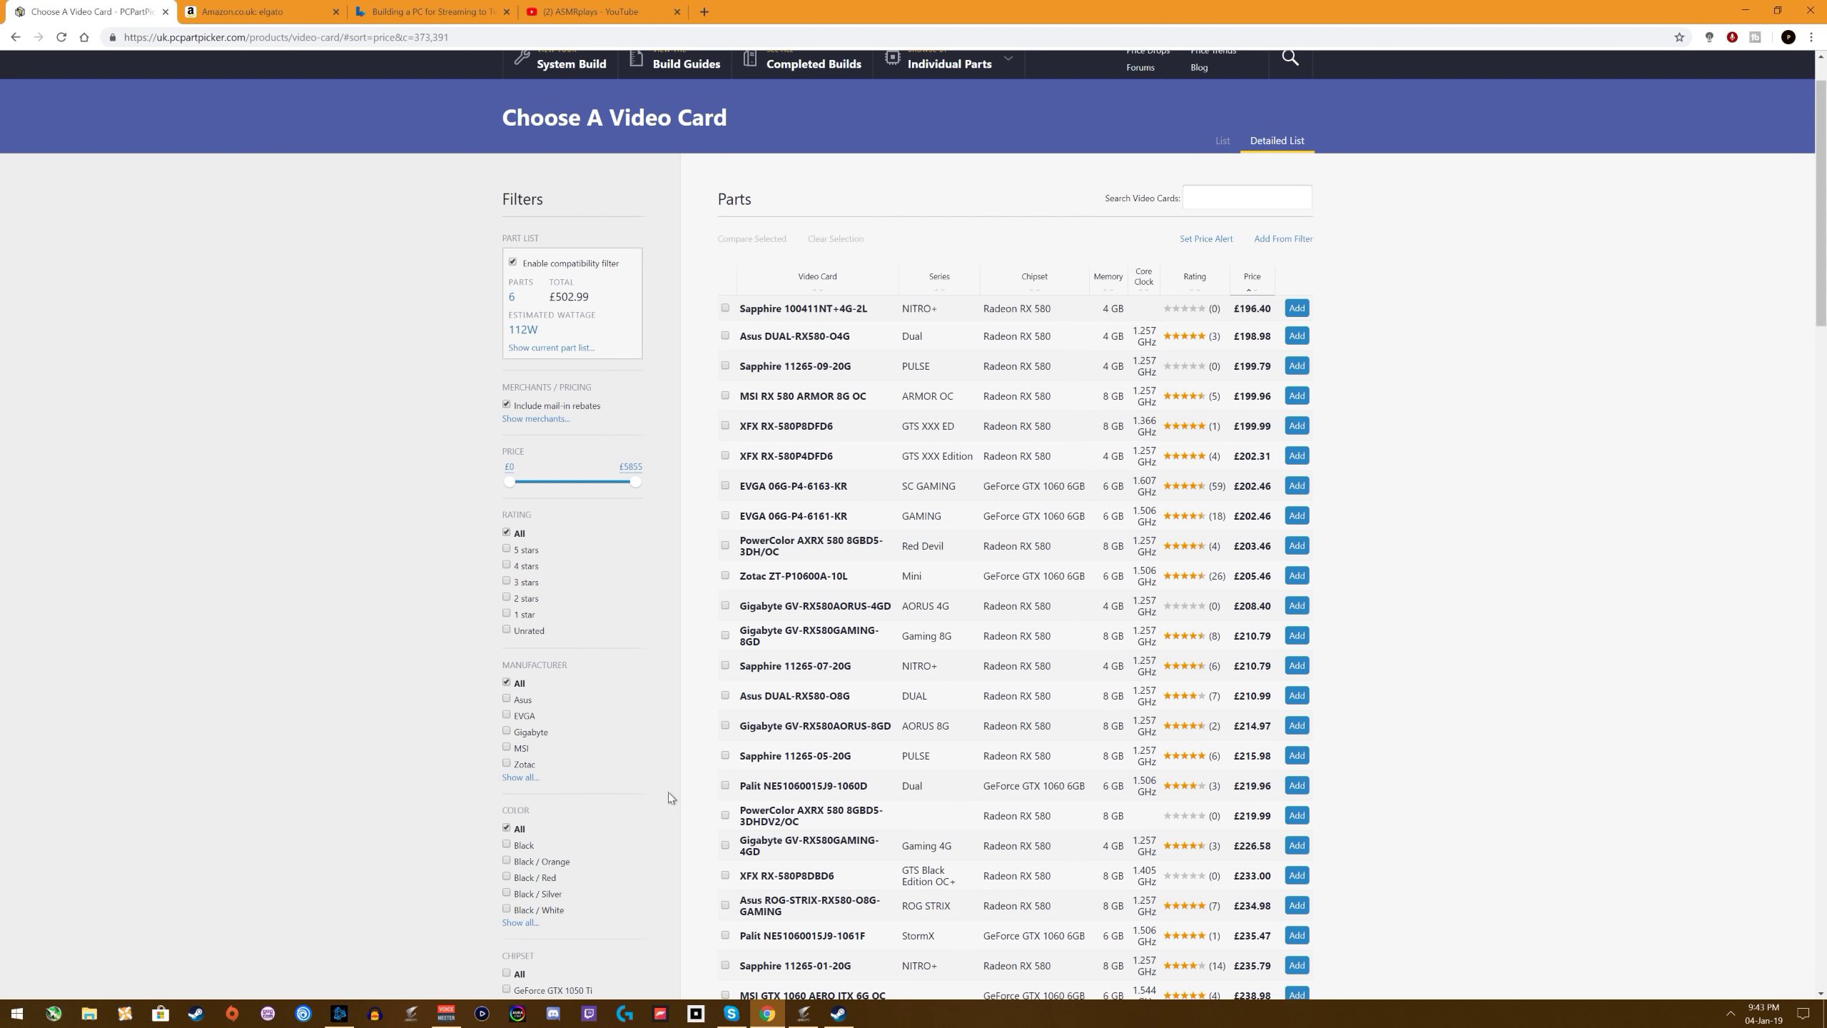
pyautogui.scroll(-6, 668, 790)
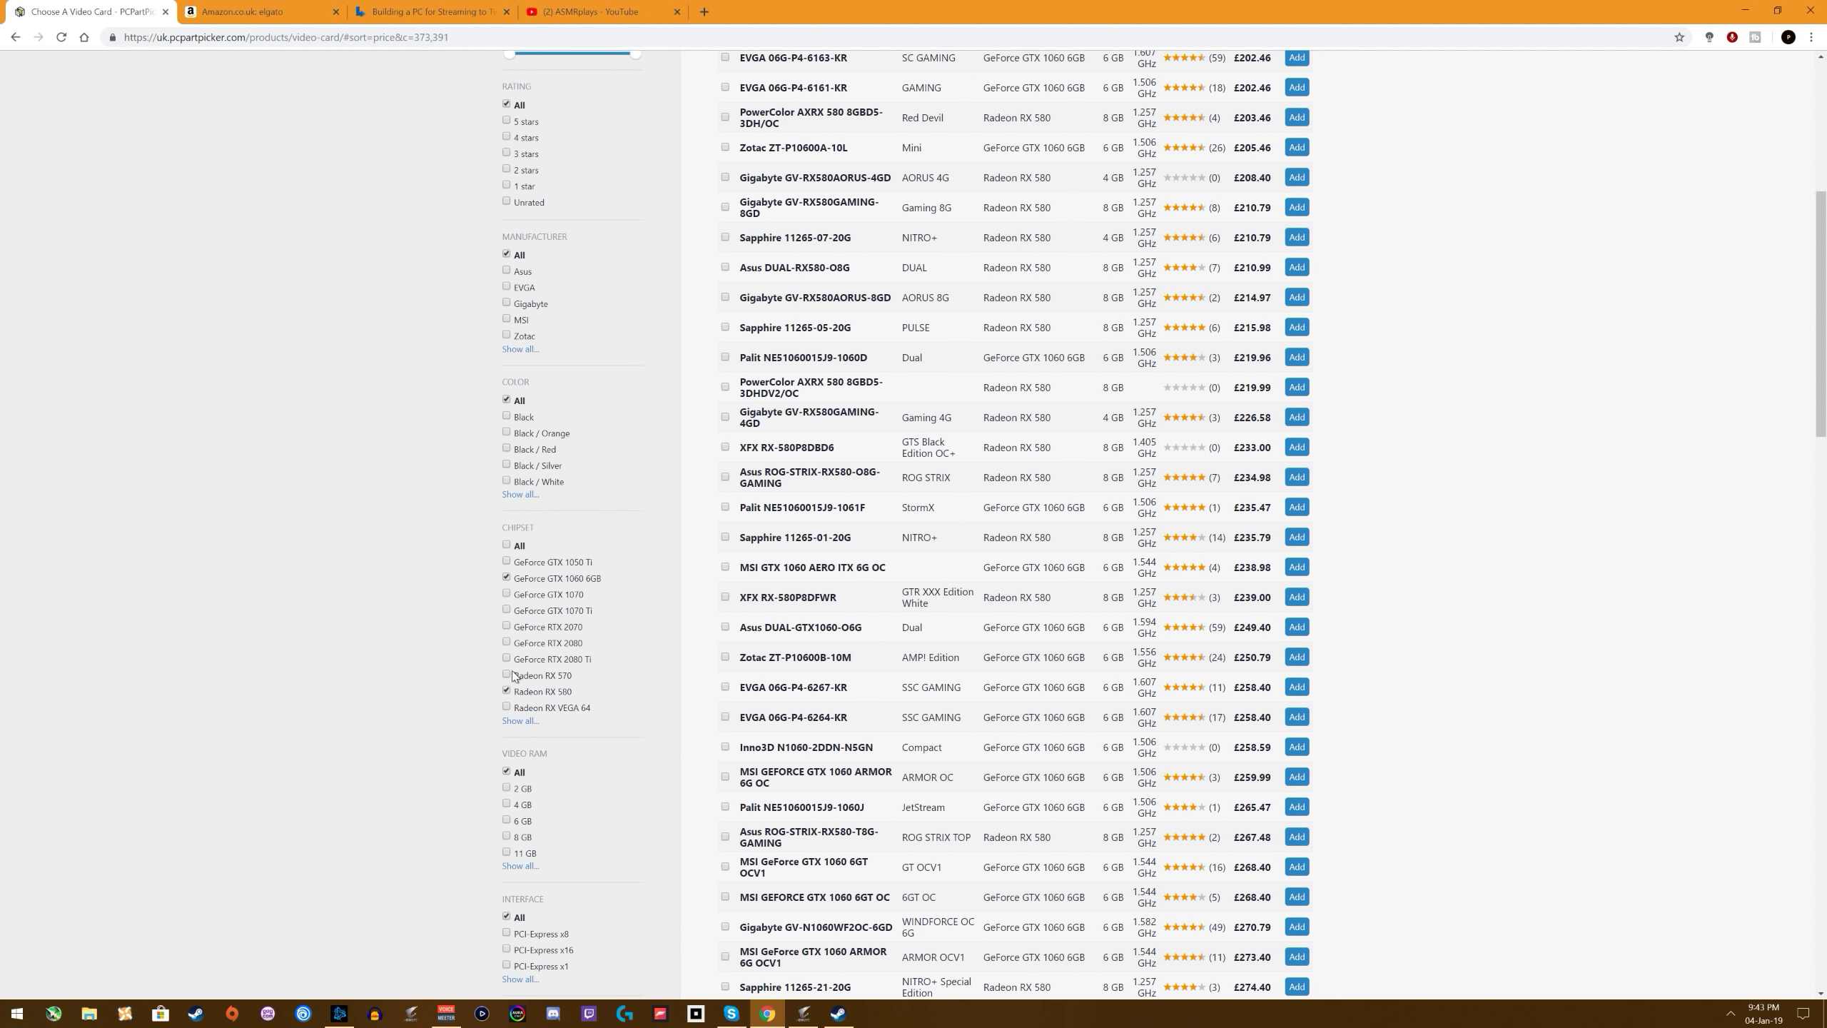
# Step: Remove Radeon RX 580 from the chipset filter and add the EVGA 06G-P4-6163-KR SC GAMING GeForce GTX 1060 6GB card to the part list
pyautogui.click(507, 690)
pyautogui.scroll(2, 1065, 554)
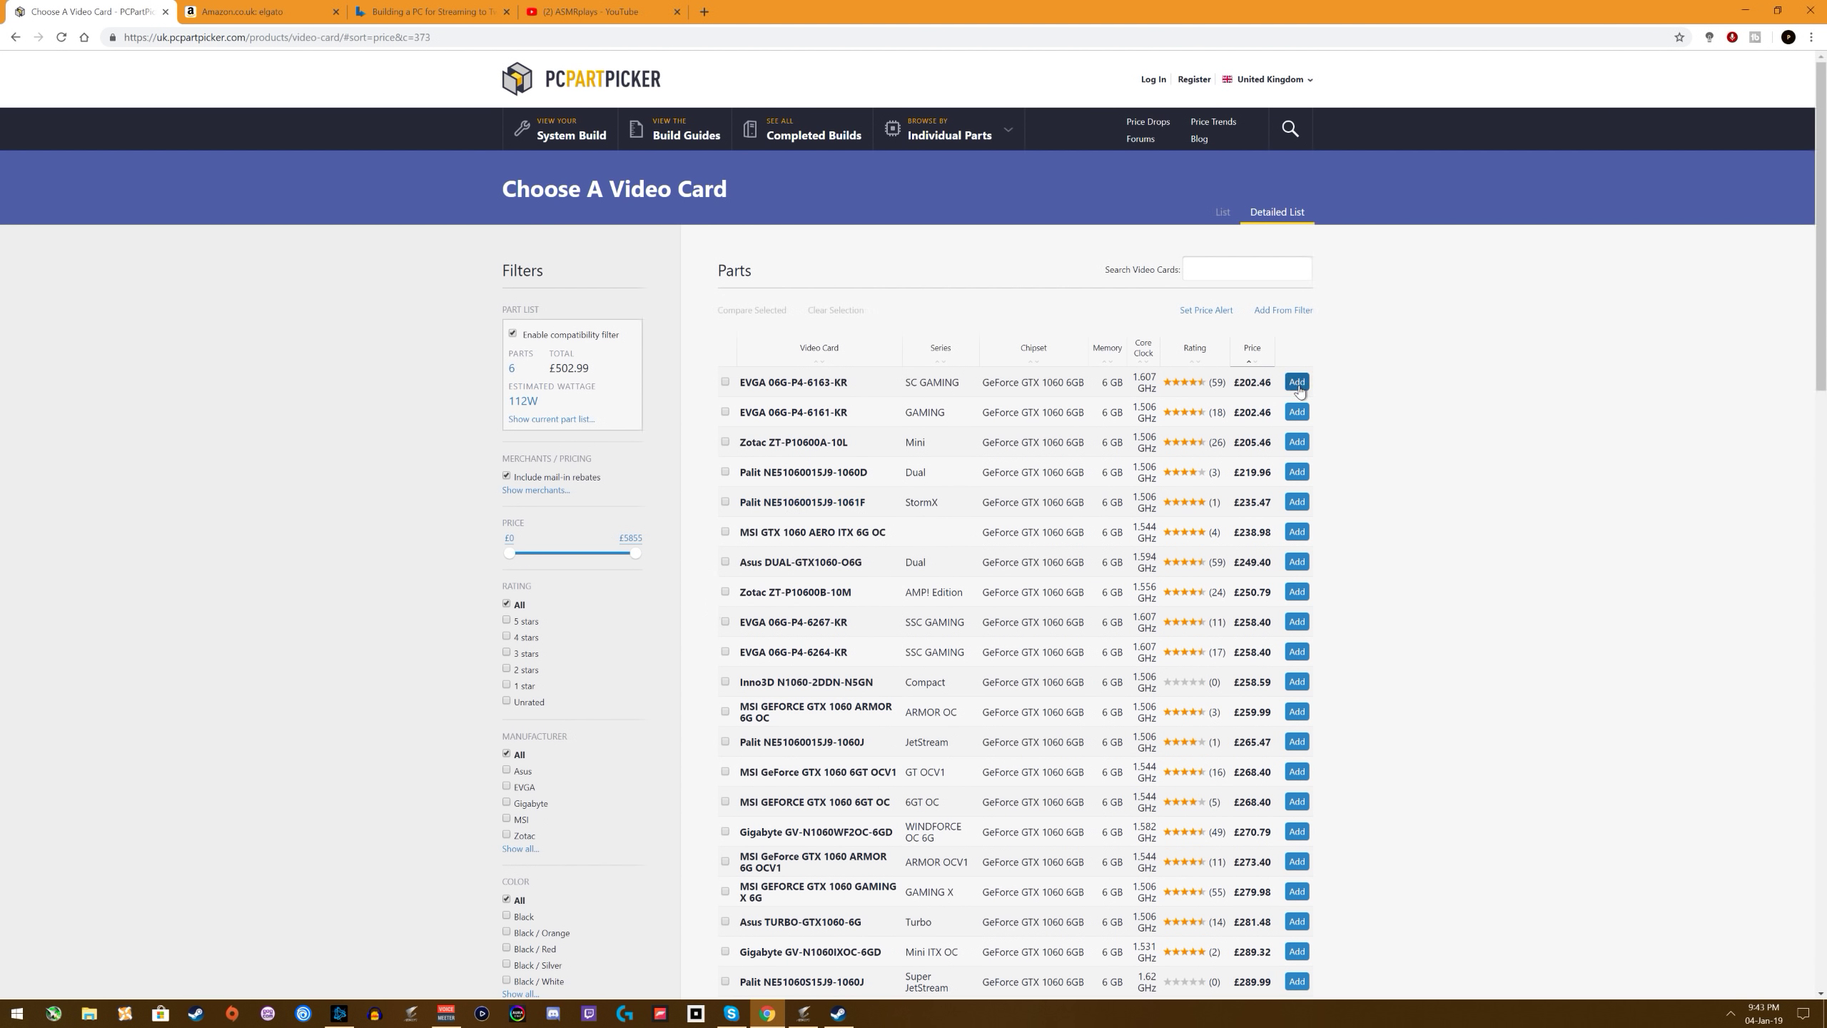
pyautogui.click(1296, 381)
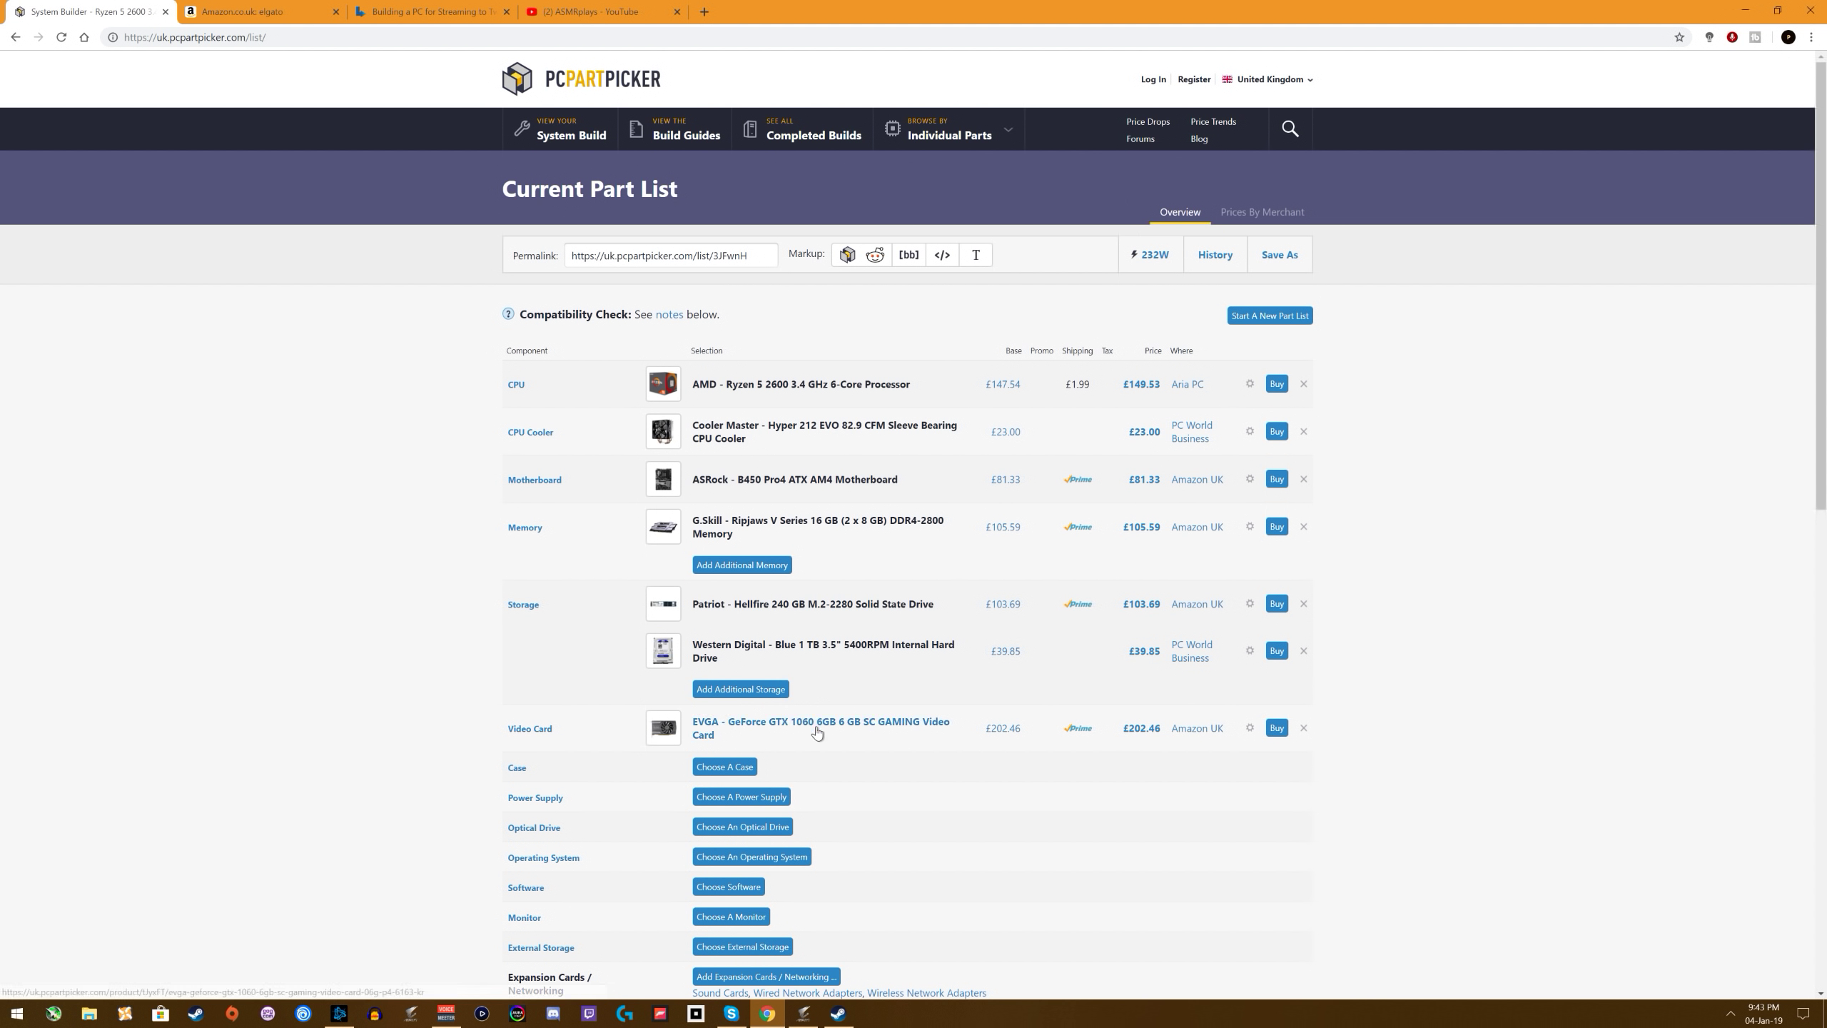
# Step: Open the case selection, sort the cases by lowest price and look over the cheapest ATX mid towers
pyautogui.scroll(-4, 735, 735)
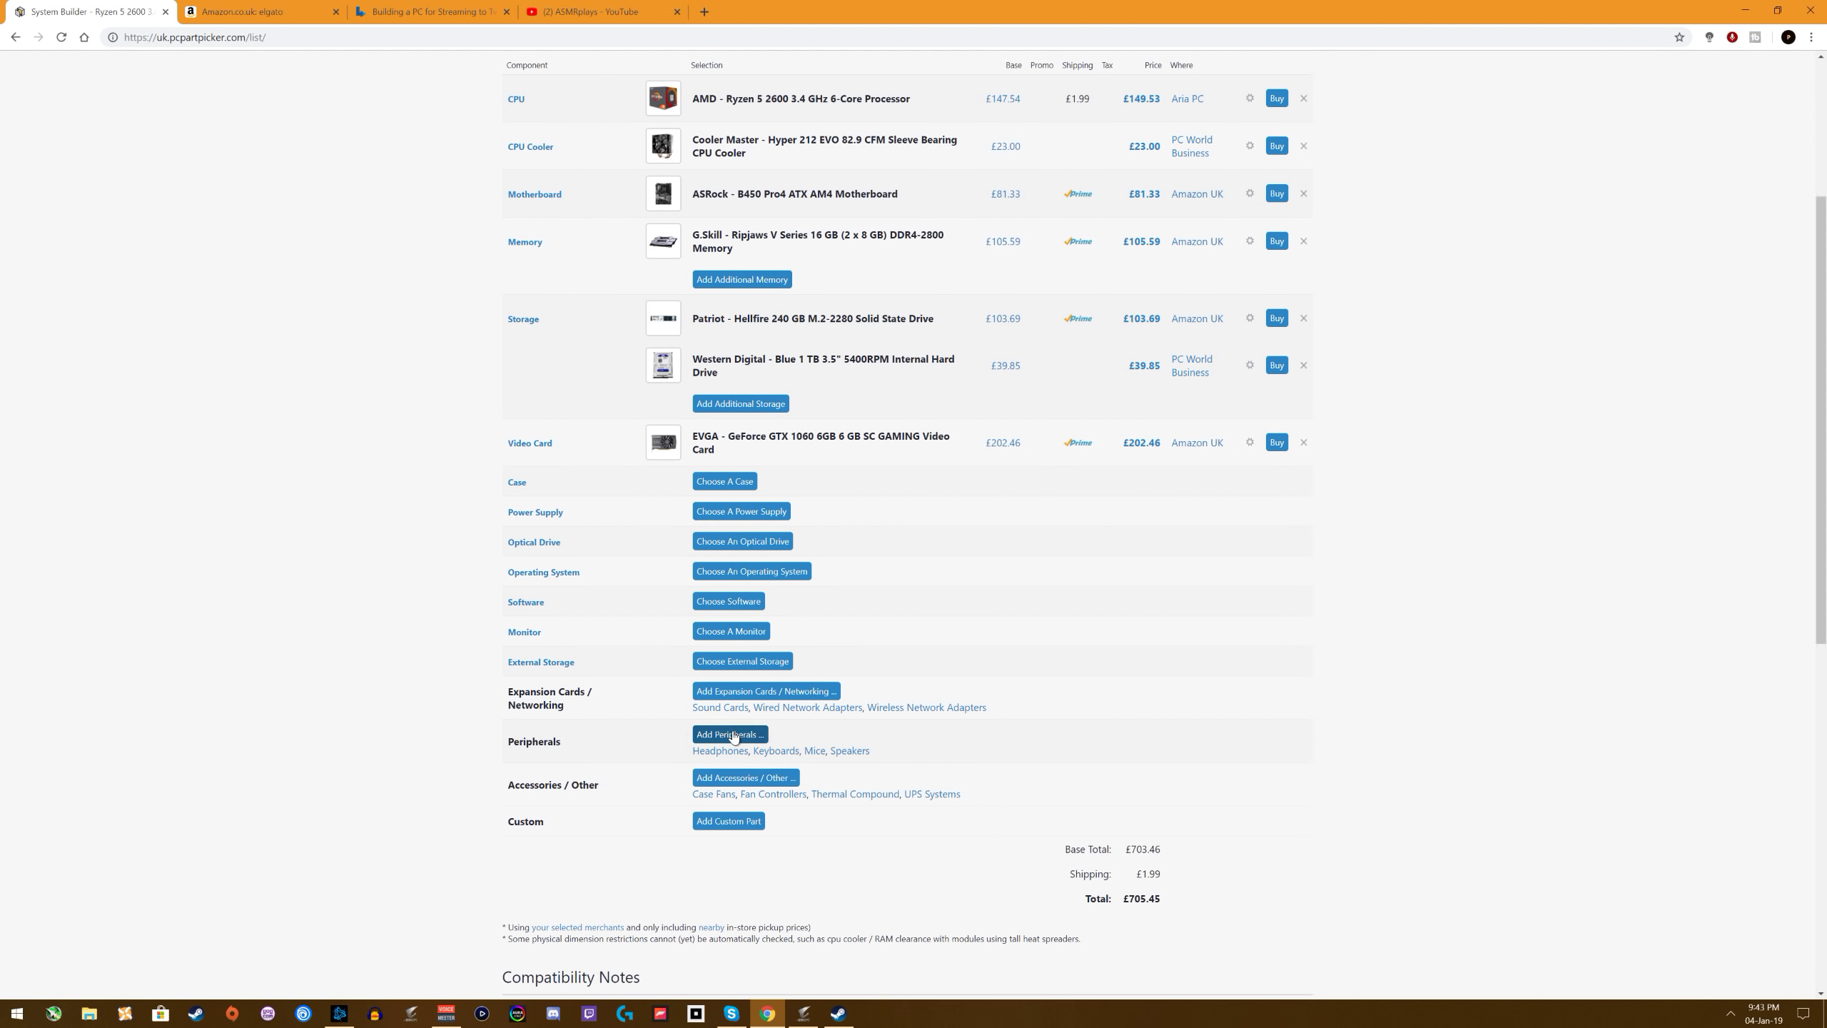
pyautogui.click(725, 477)
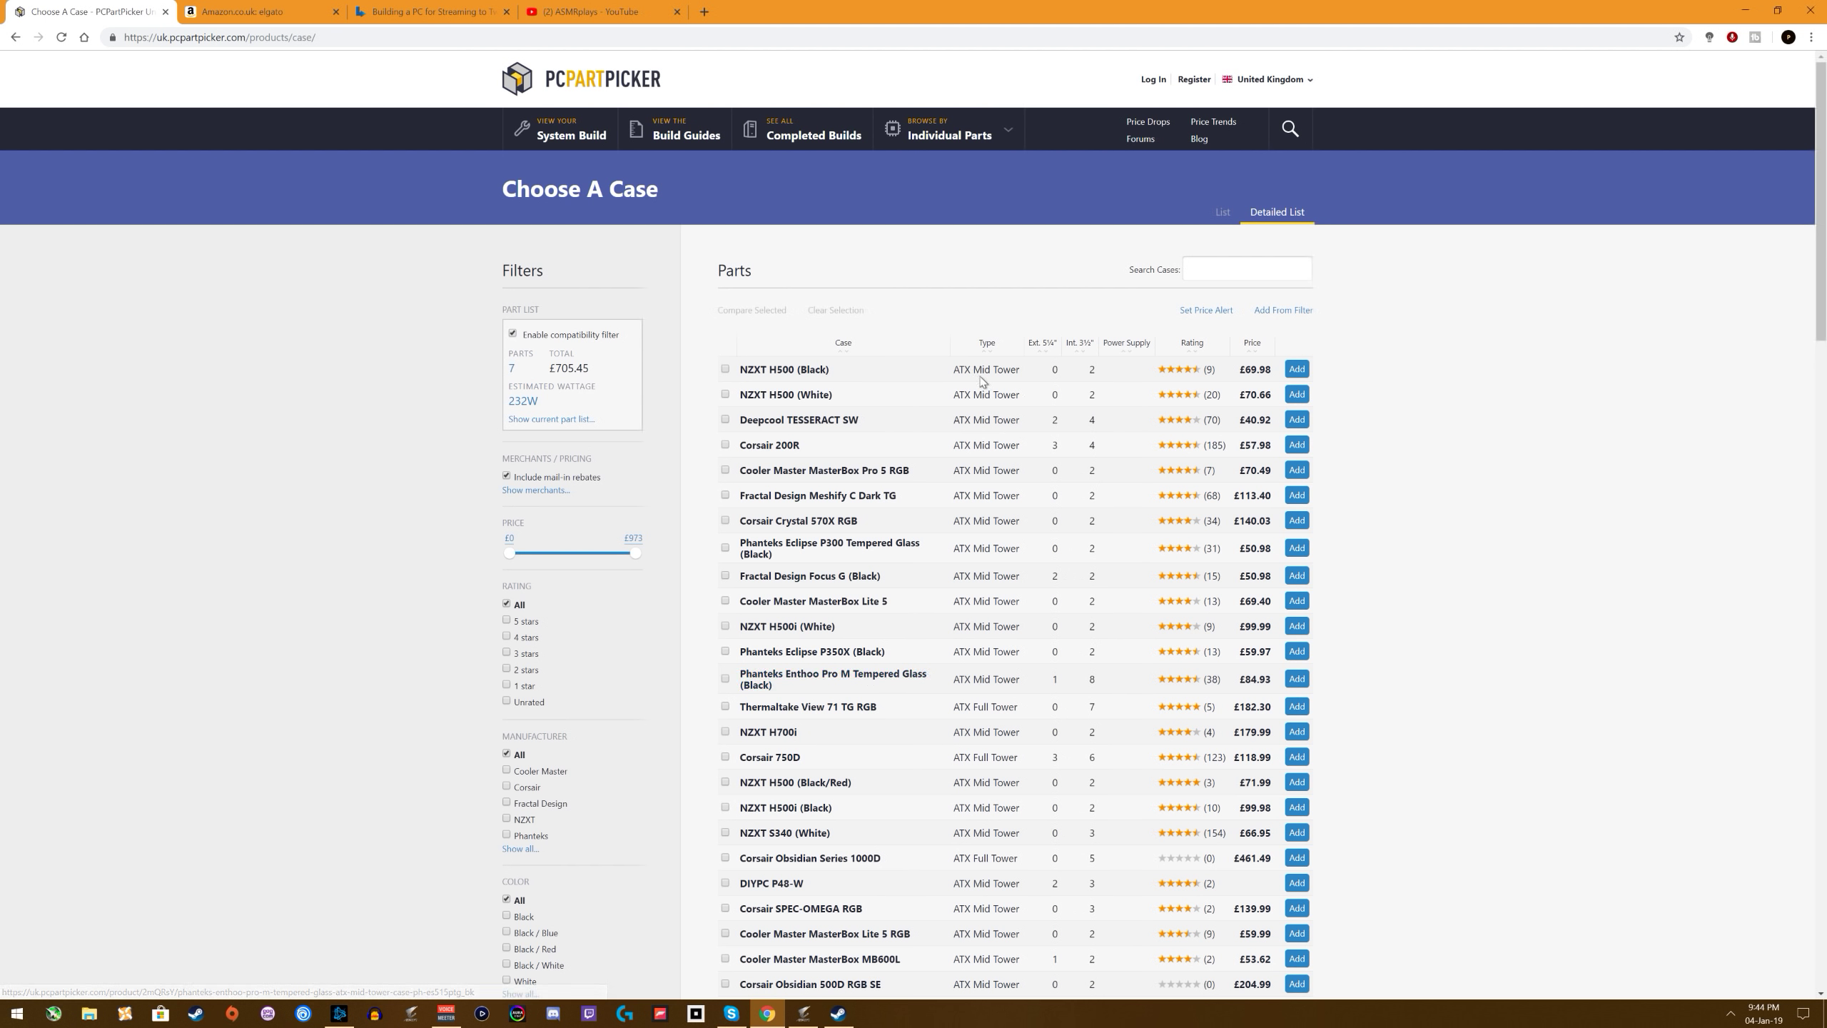
pyautogui.click(1252, 343)
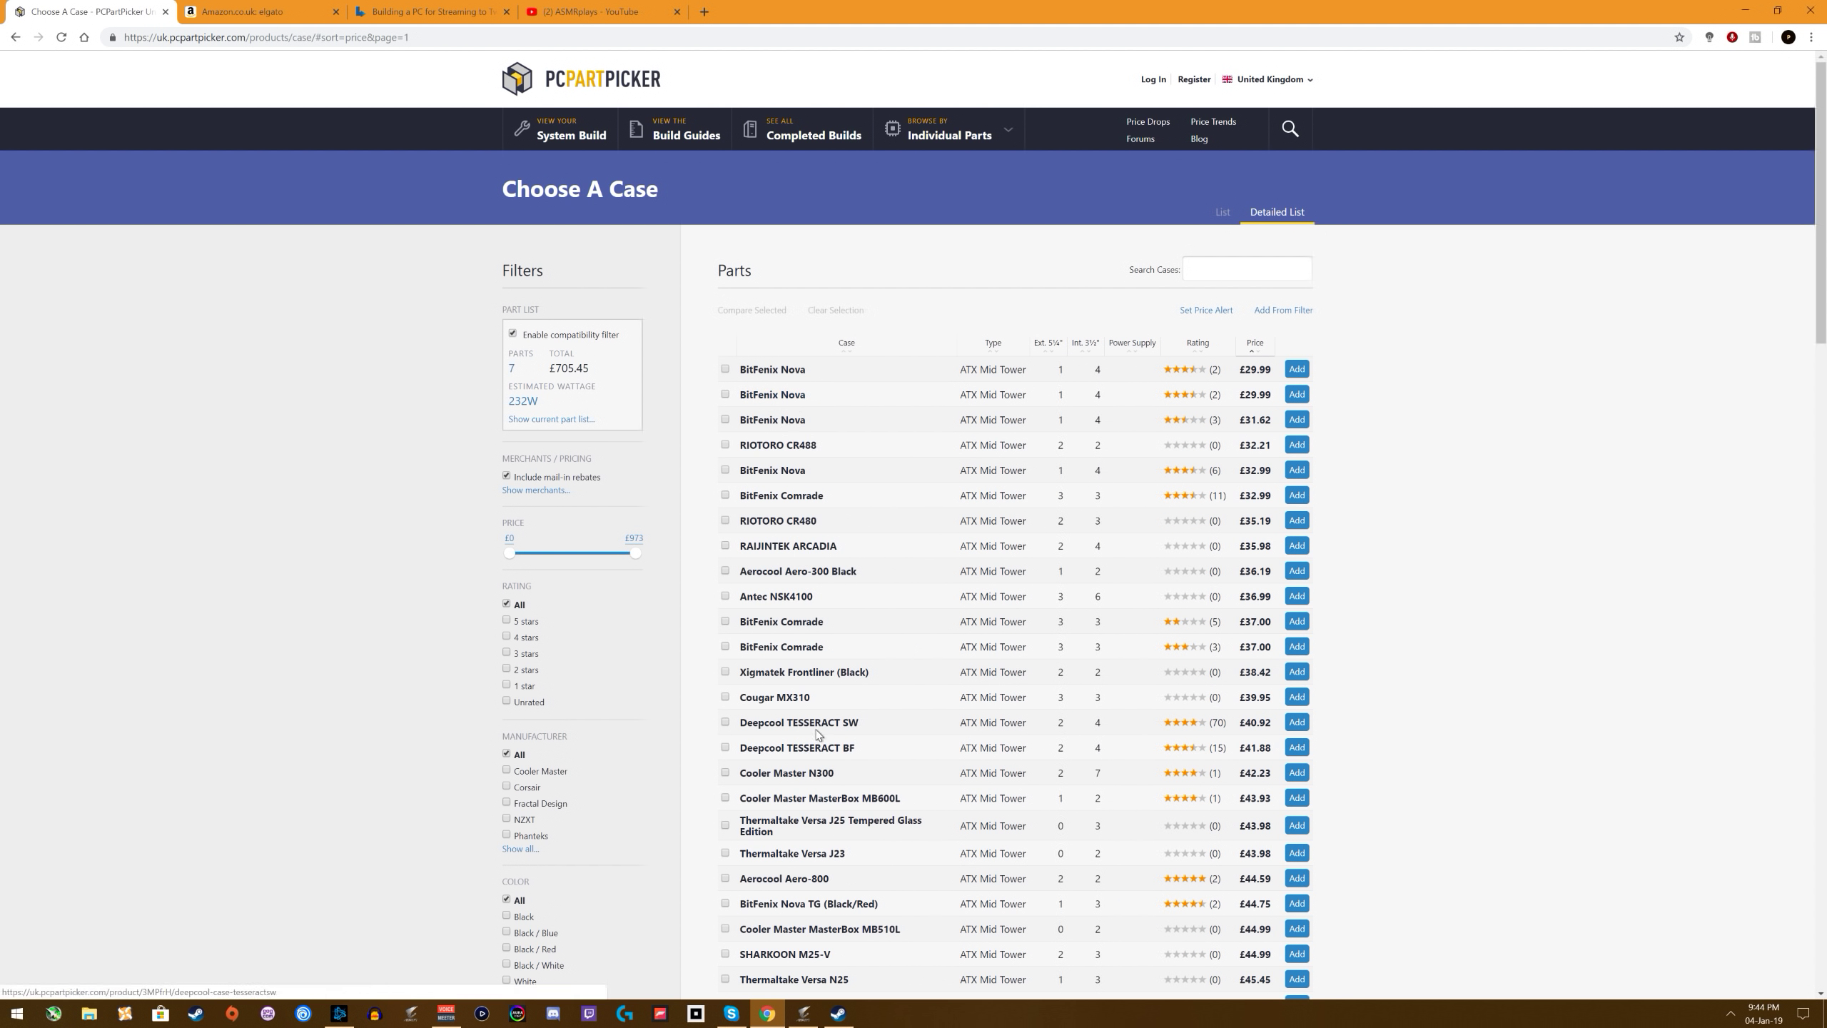
pyautogui.scroll(-5, 818, 734)
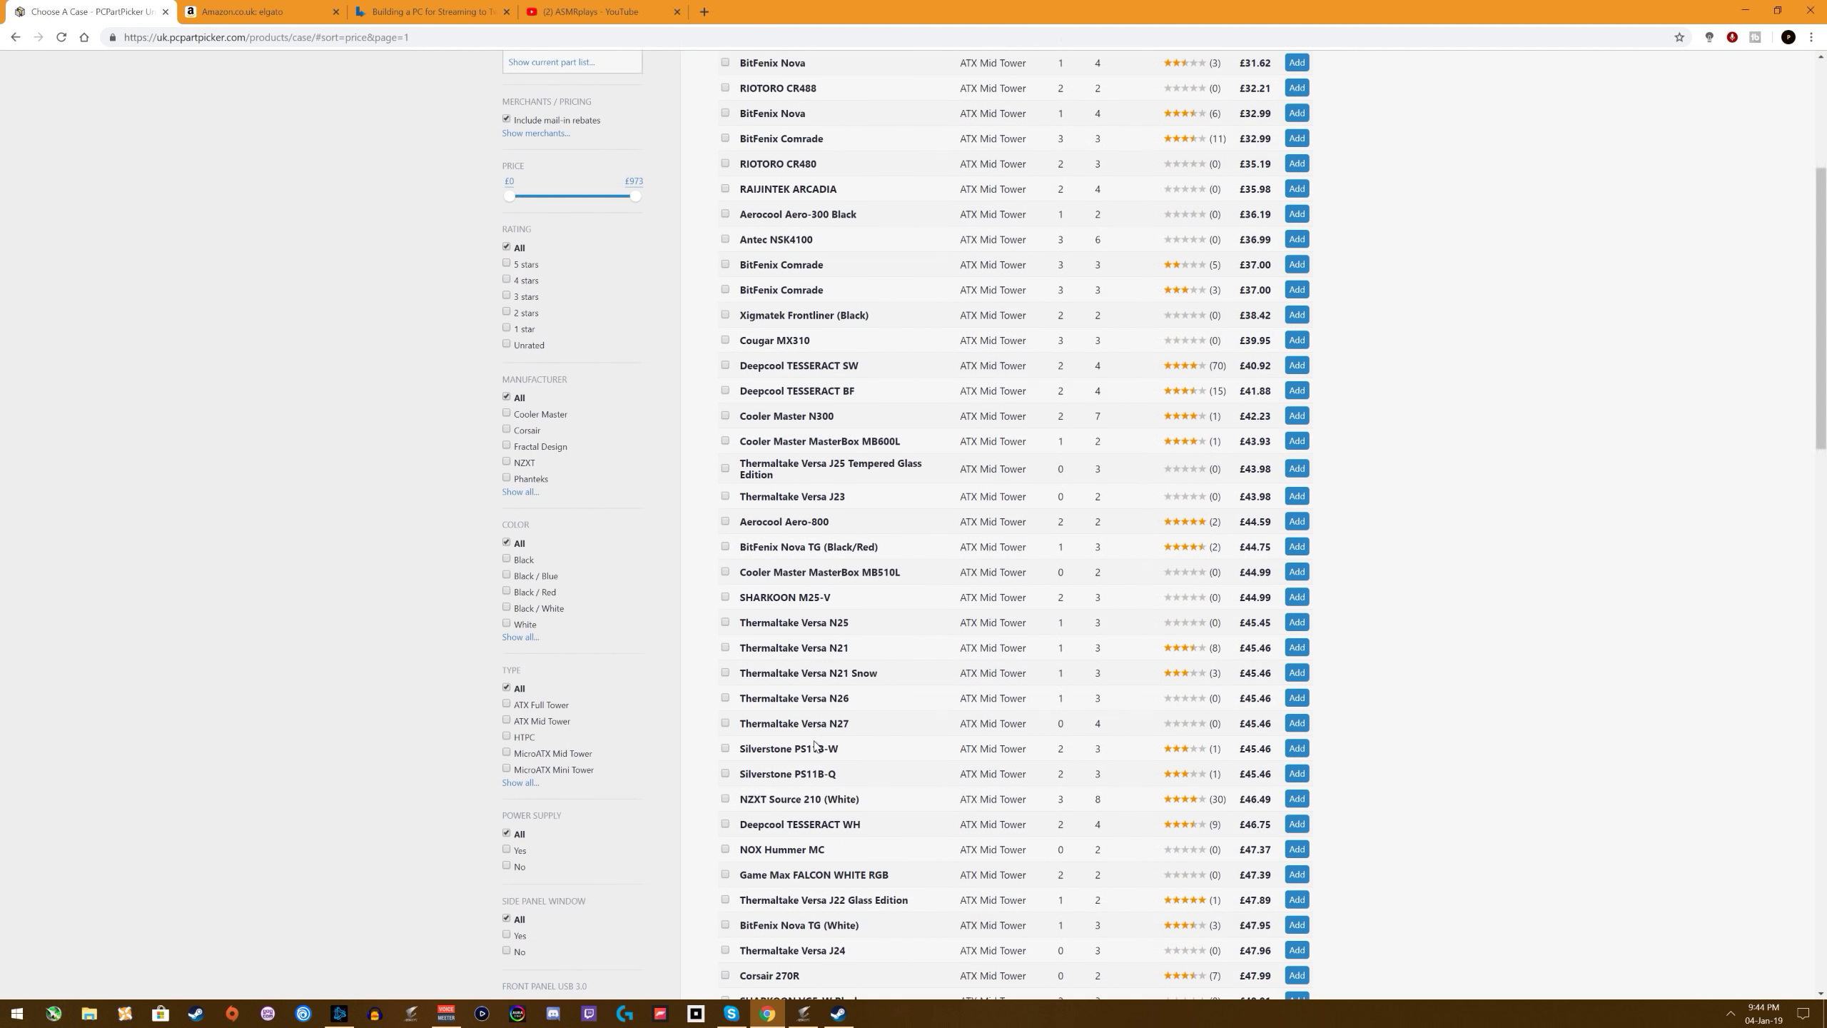
pyautogui.scroll(2, 971, 637)
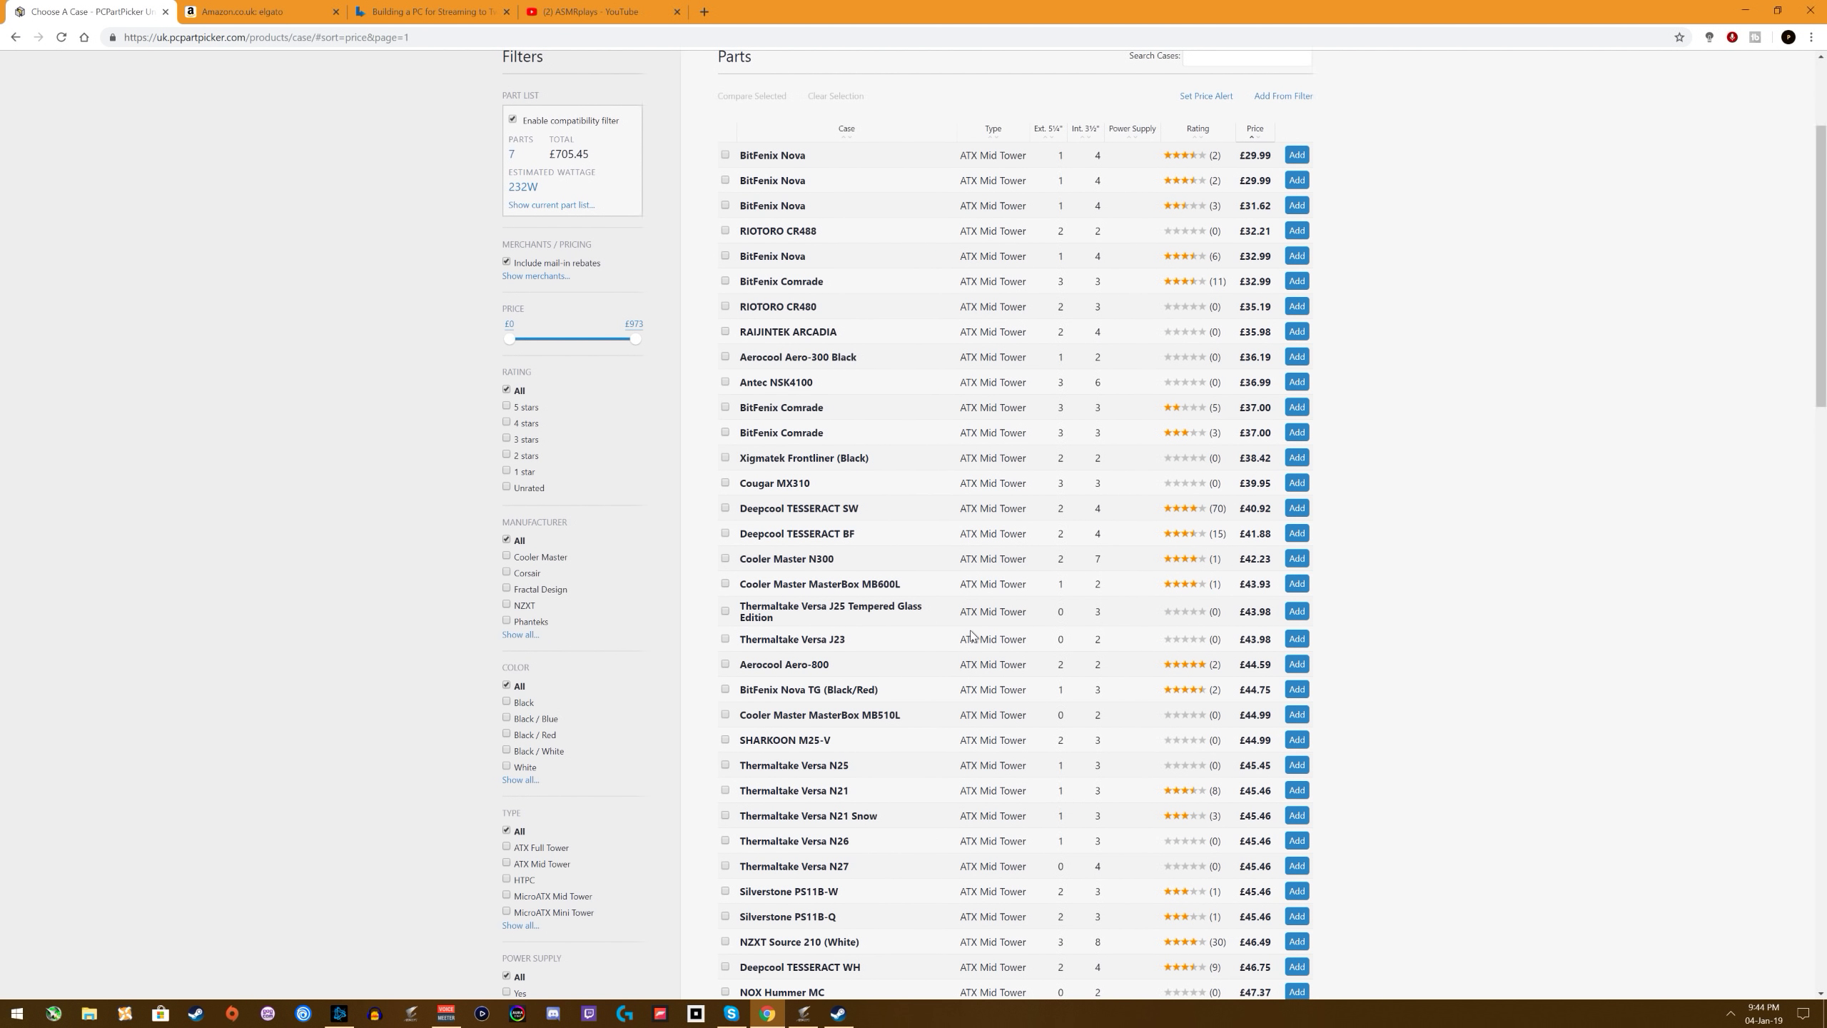
pyautogui.scroll(1, 971, 636)
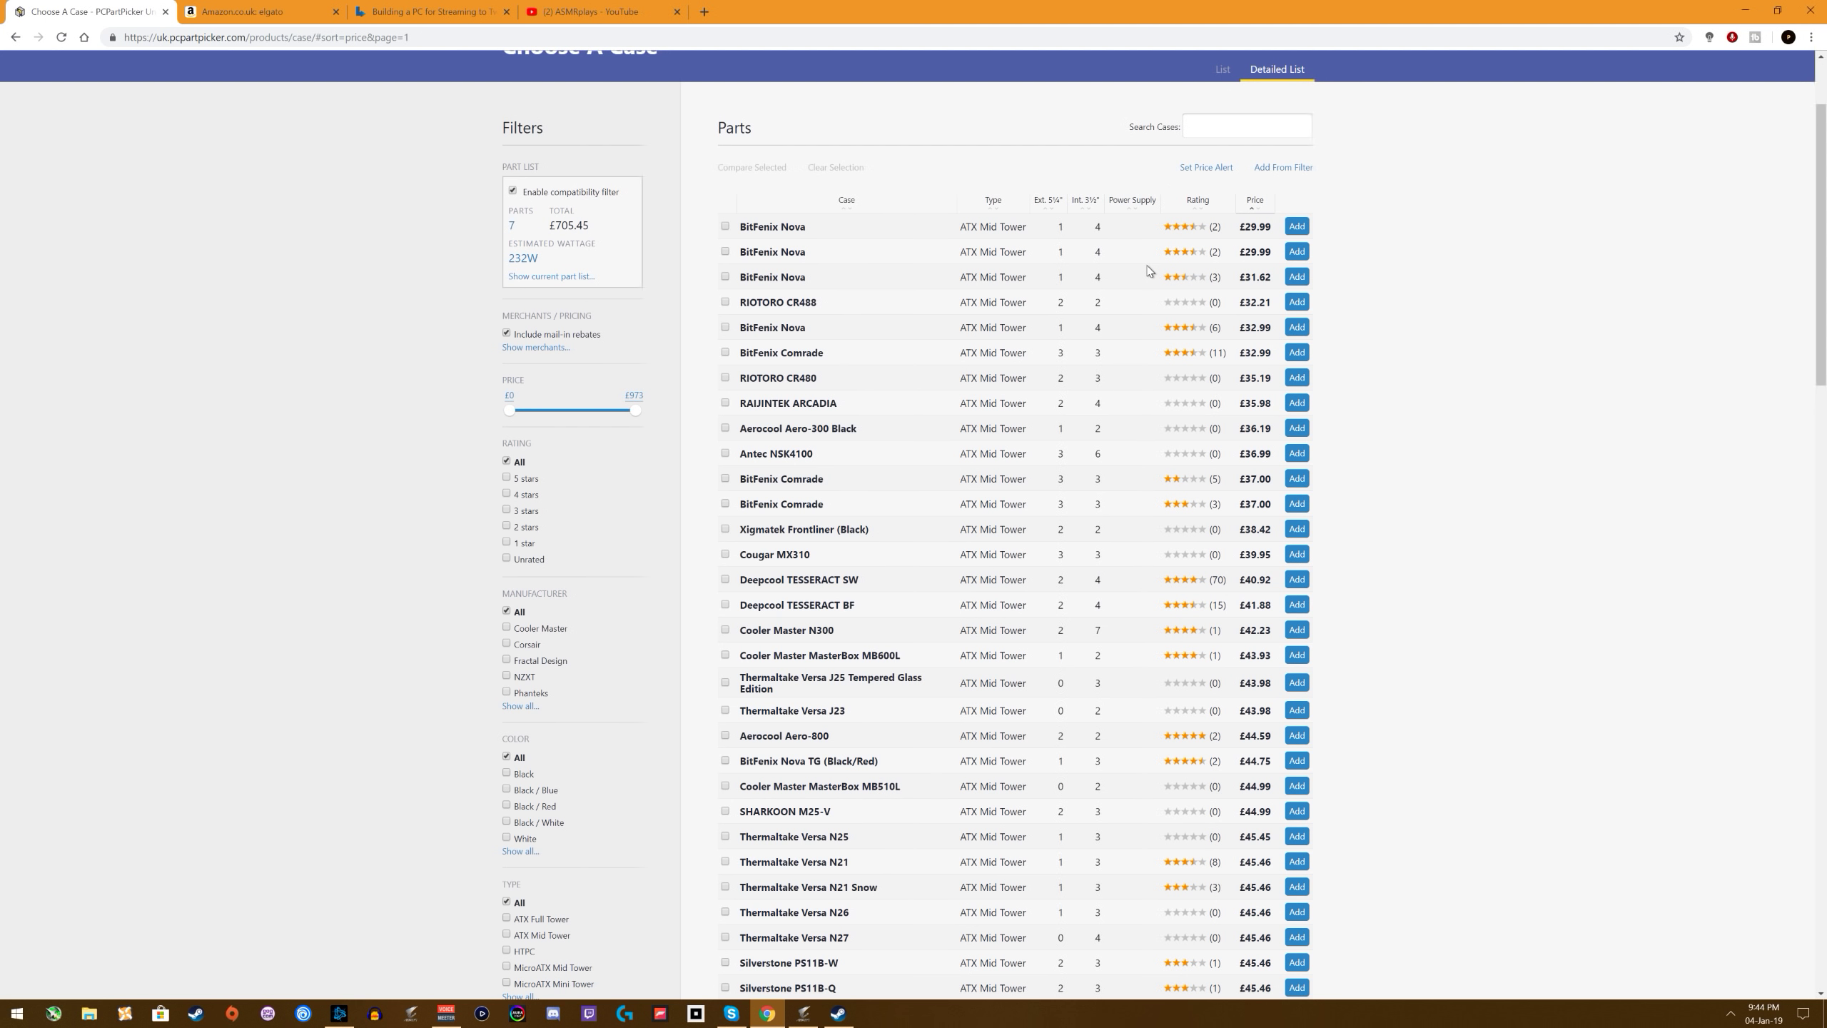
pyautogui.scroll(-6, 1146, 568)
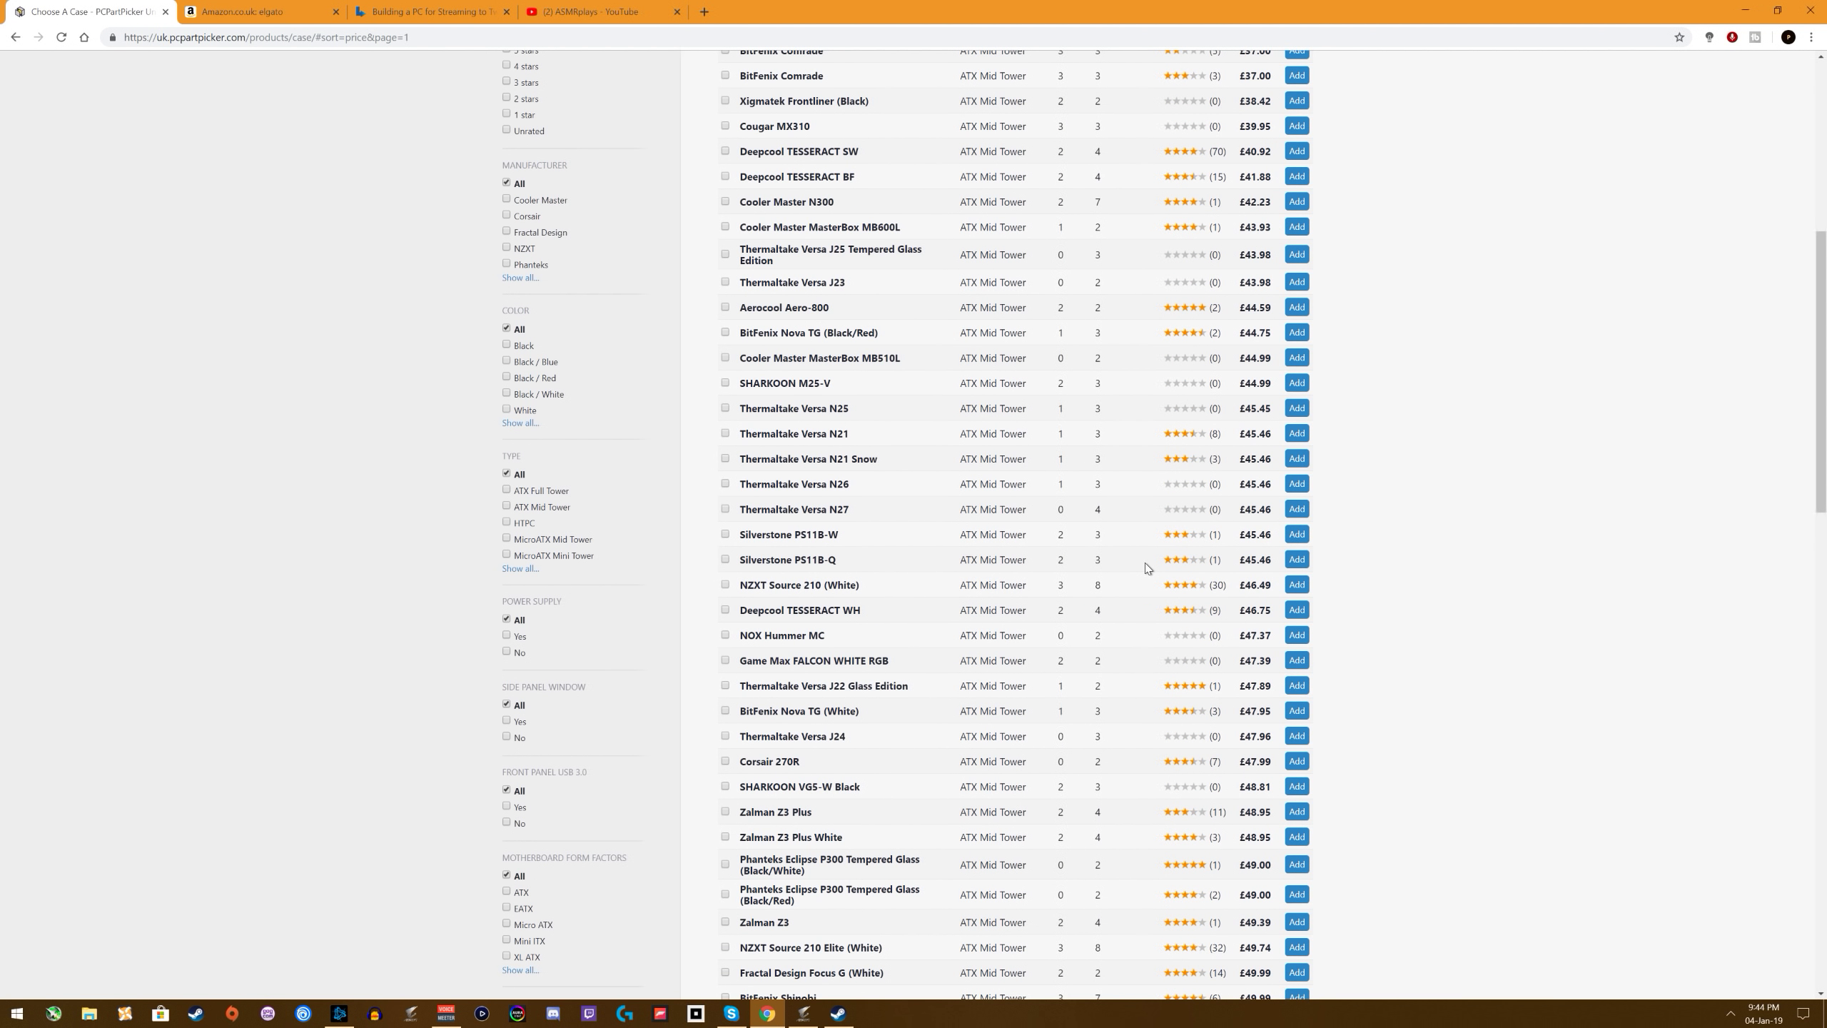
pyautogui.scroll(1, 950, 560)
pyautogui.scroll(1, 950, 563)
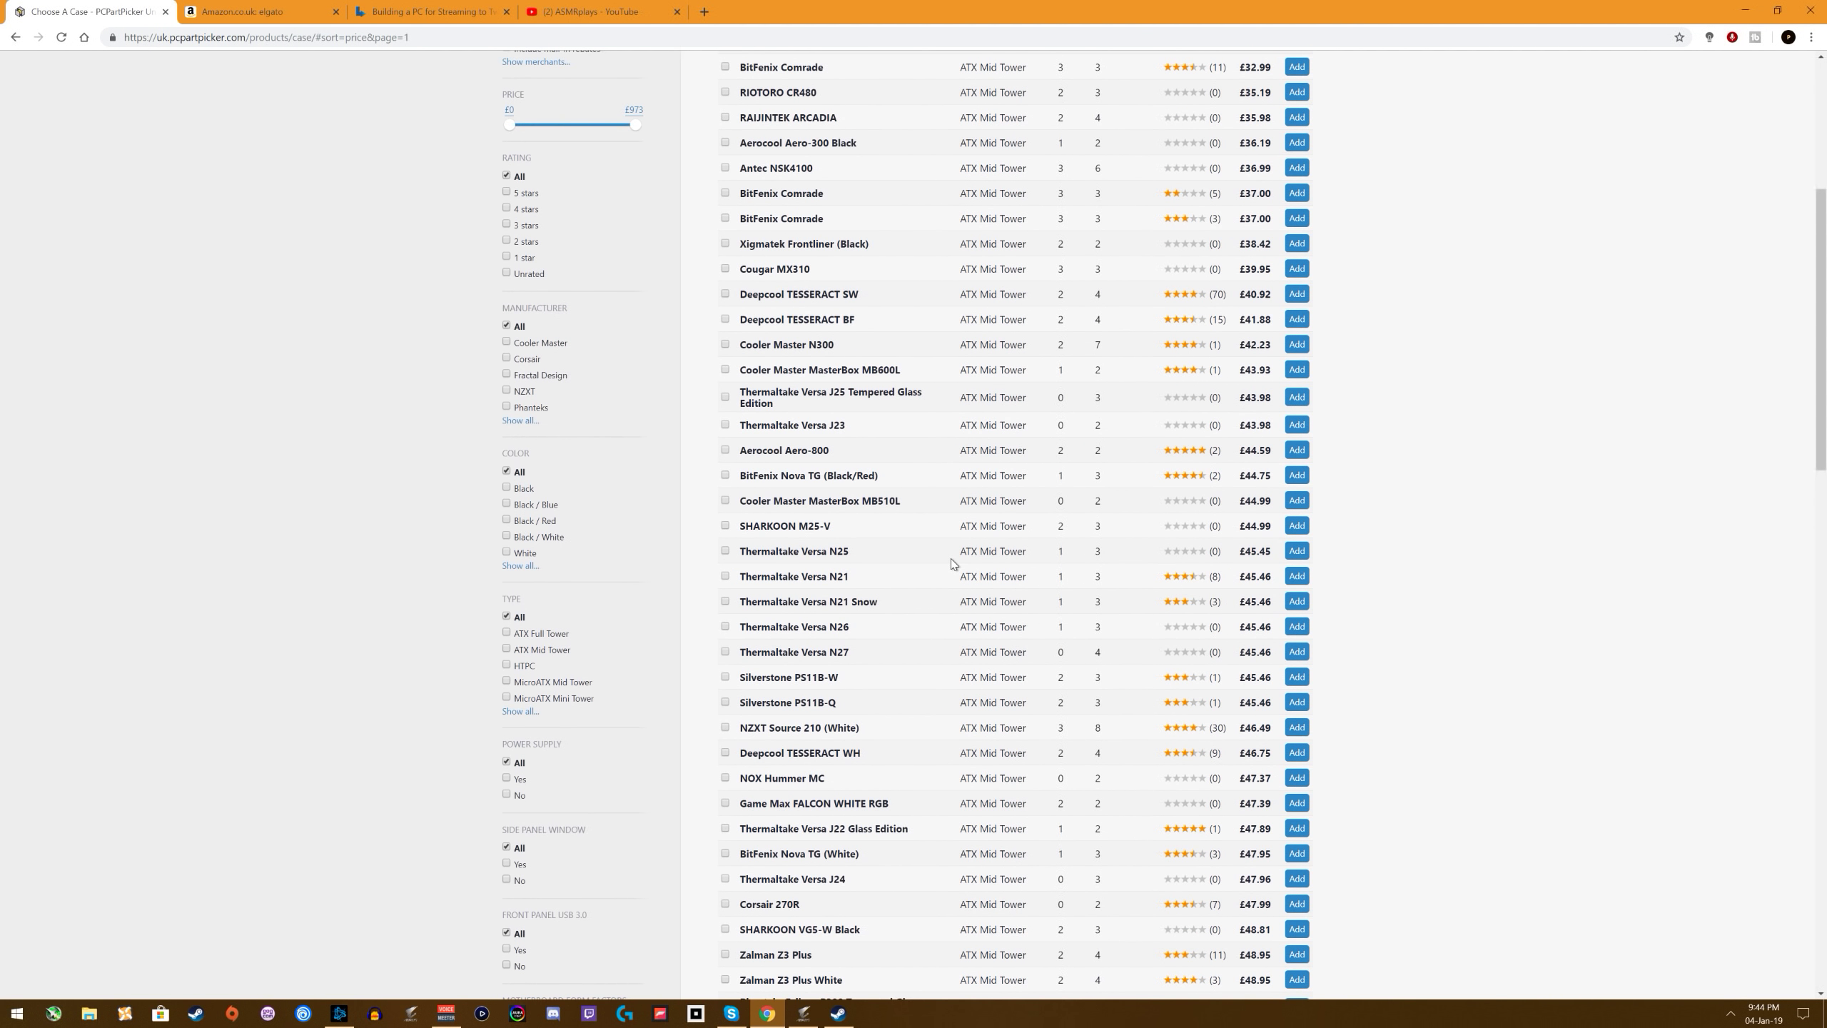
pyautogui.scroll(1, 950, 558)
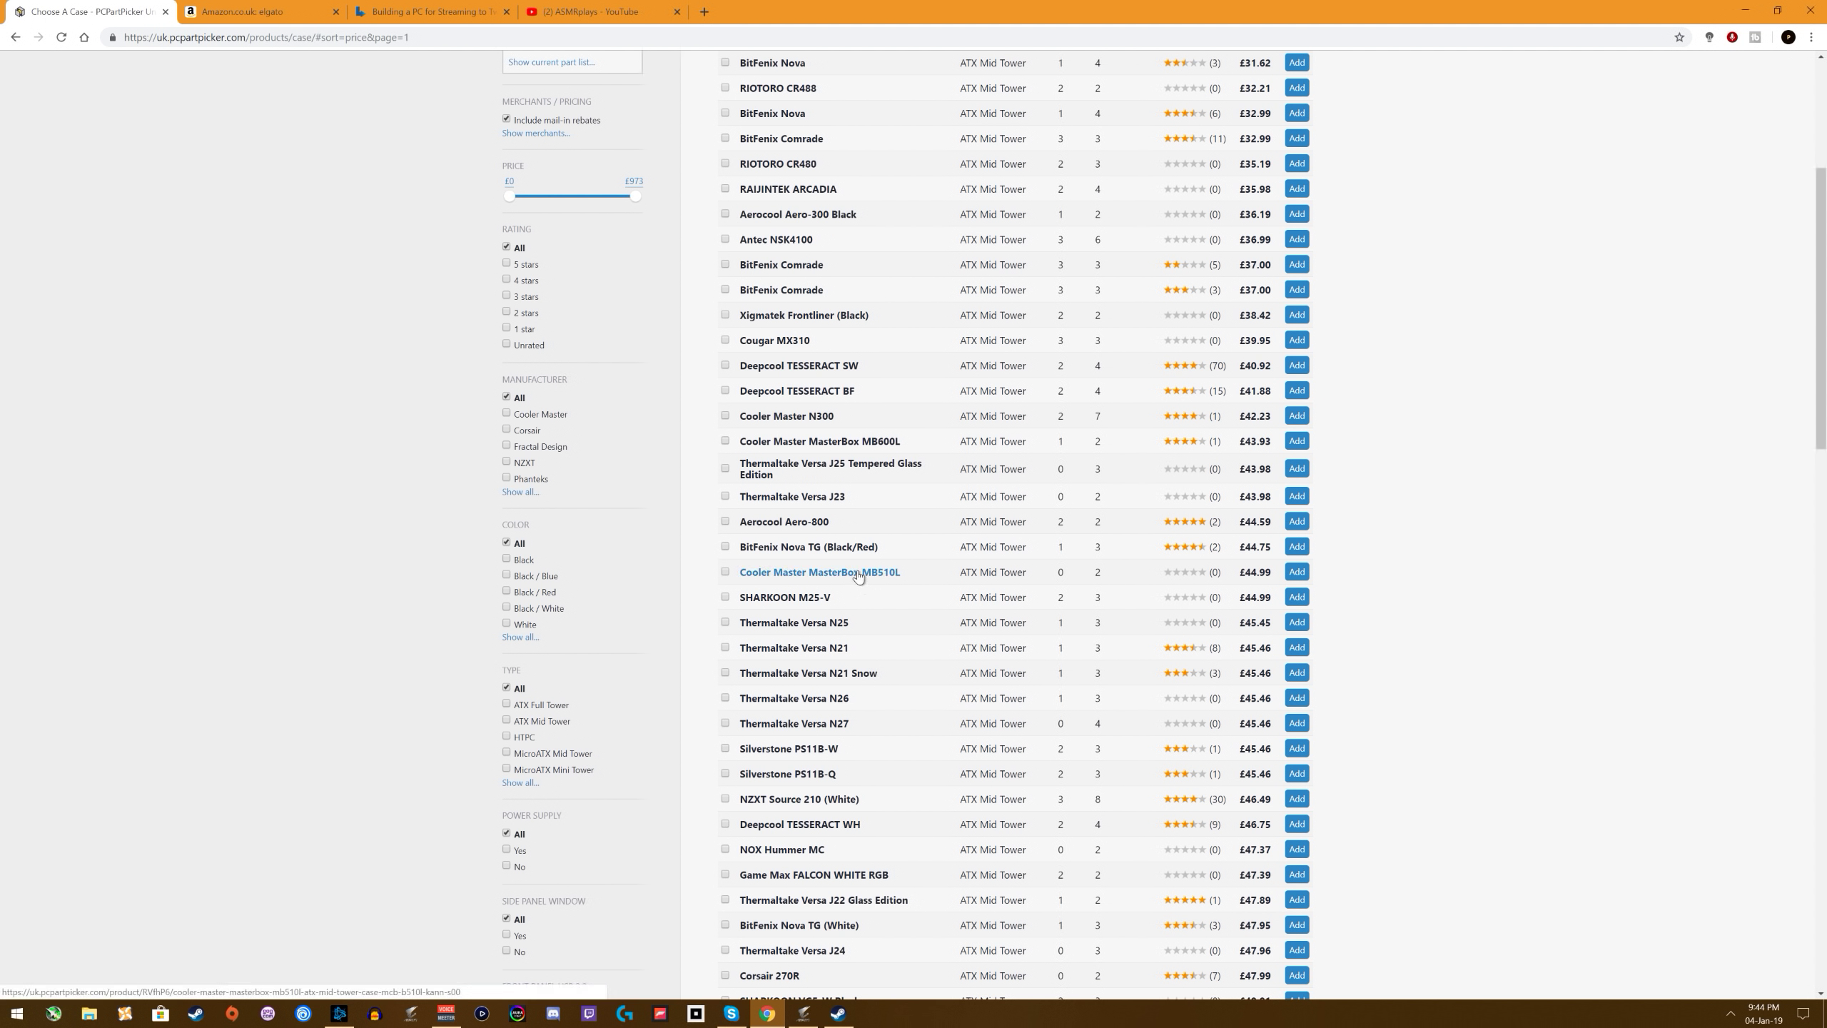
pyautogui.click(1296, 441)
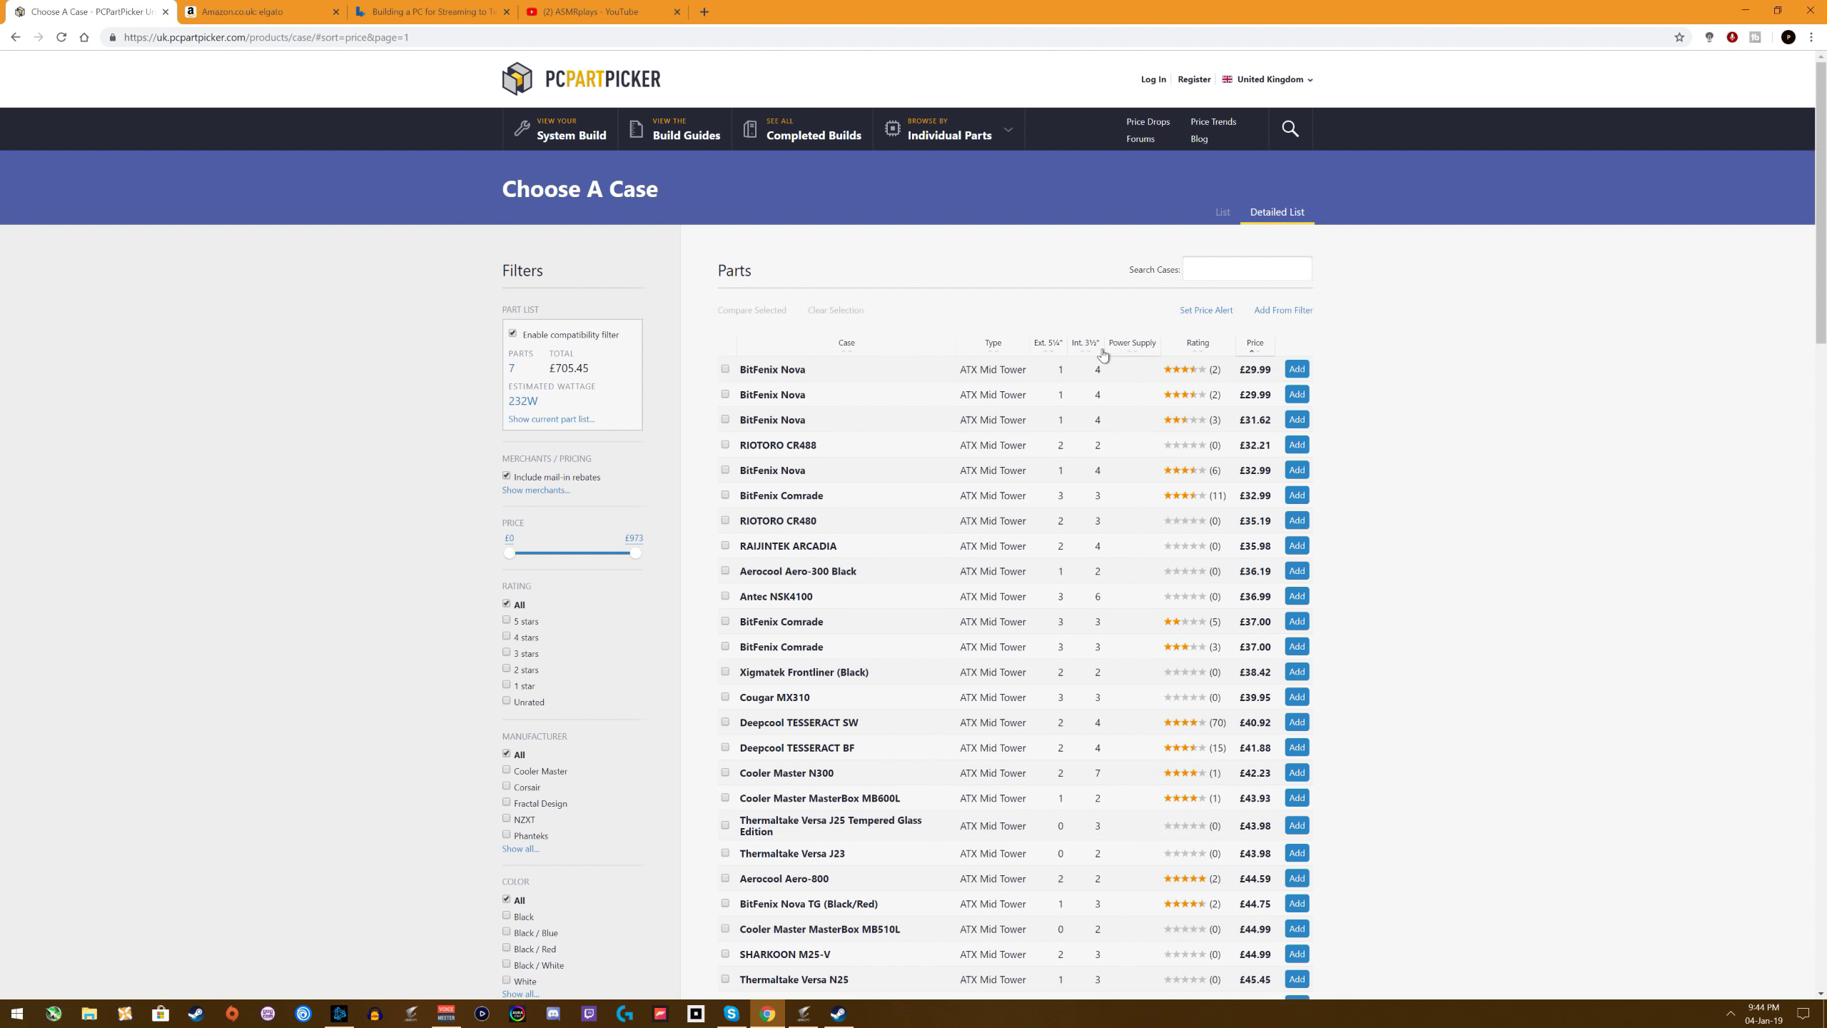
# Step: Compare the price-sorted cases on the first page and add the Cooler Master MasterBox MB510L to the part list
pyautogui.scroll(-6, 1119, 639)
pyautogui.scroll(-20, 1119, 638)
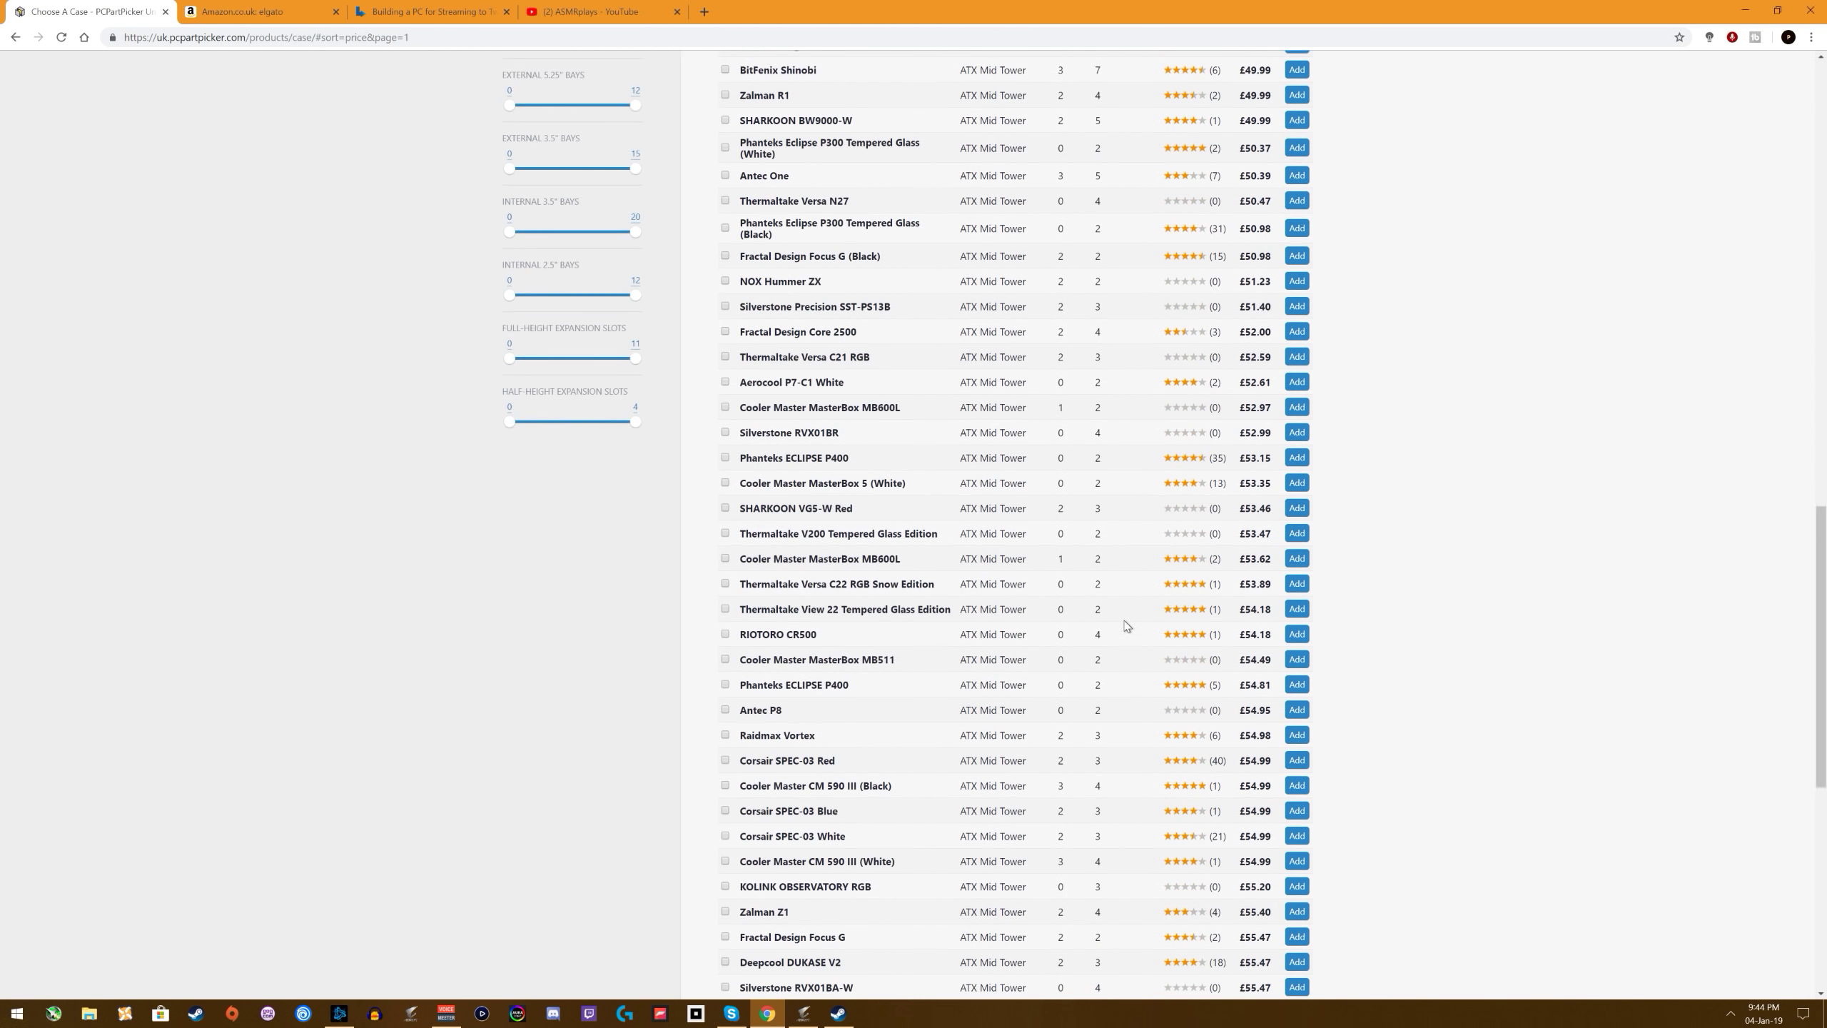
pyautogui.scroll(10, 1124, 620)
pyautogui.scroll(12, 1123, 619)
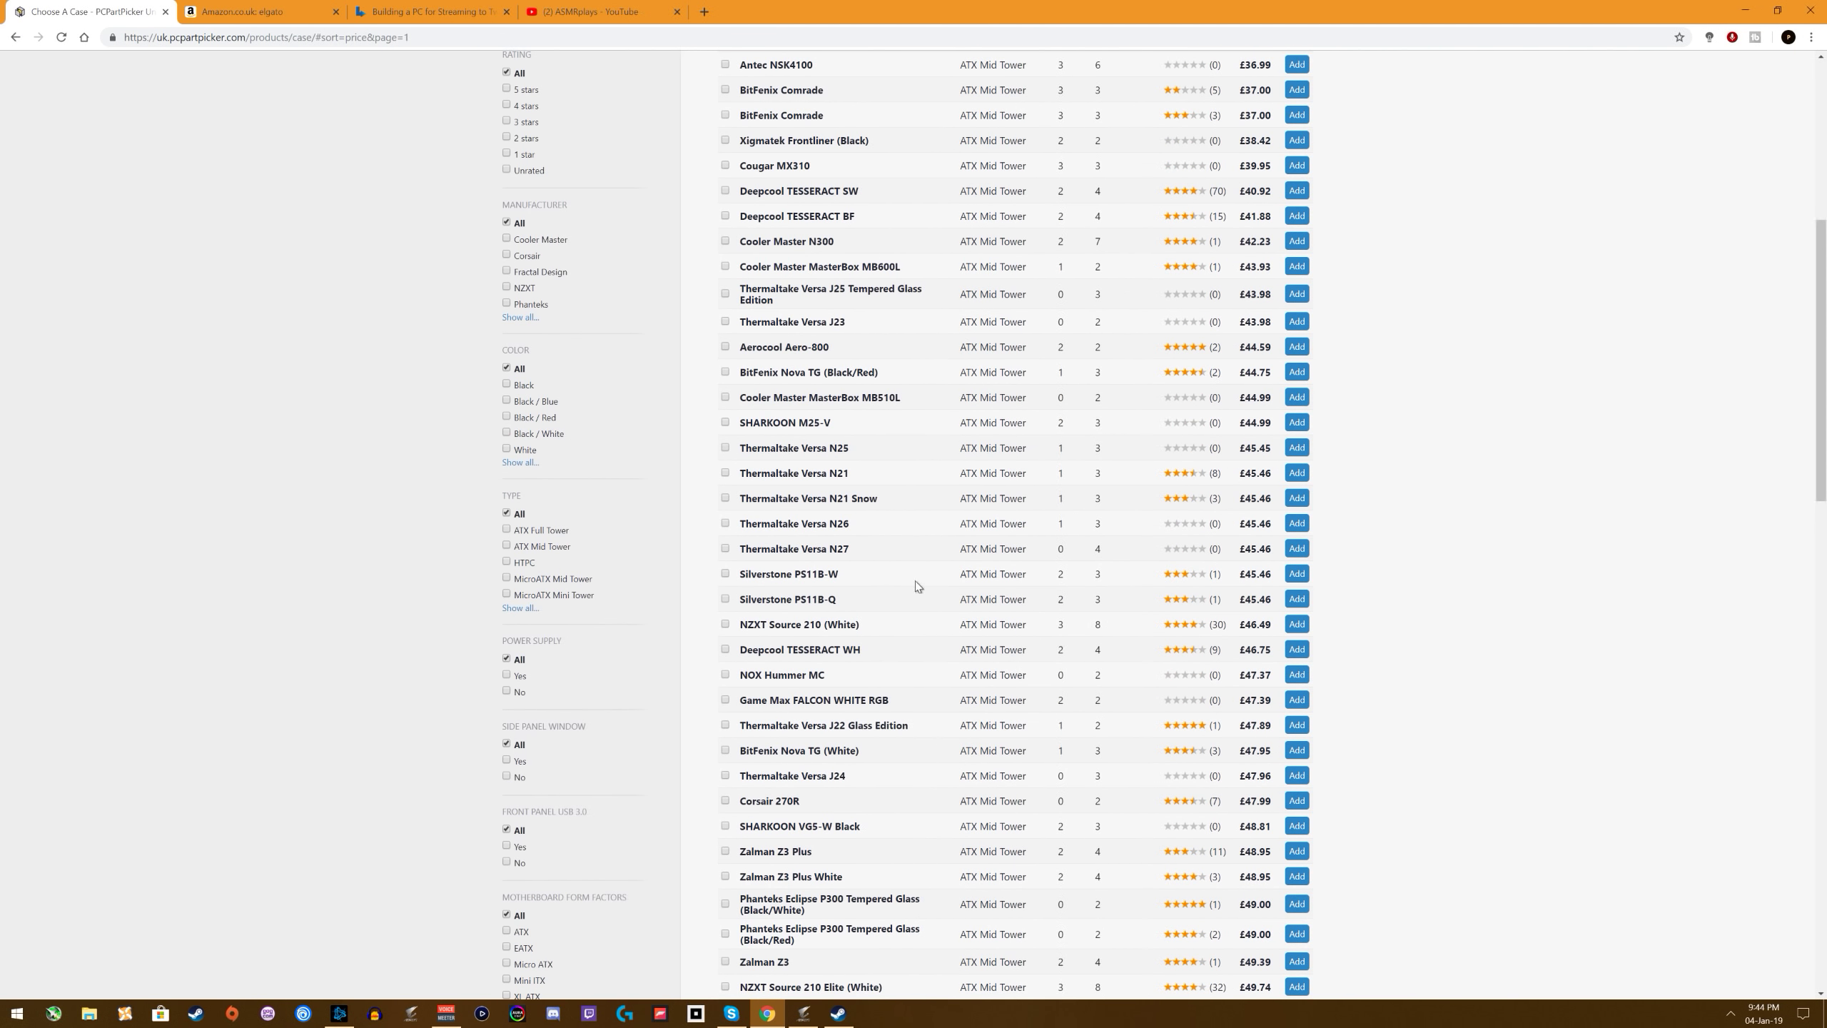
pyautogui.scroll(4, 923, 570)
pyautogui.scroll(-18, 921, 569)
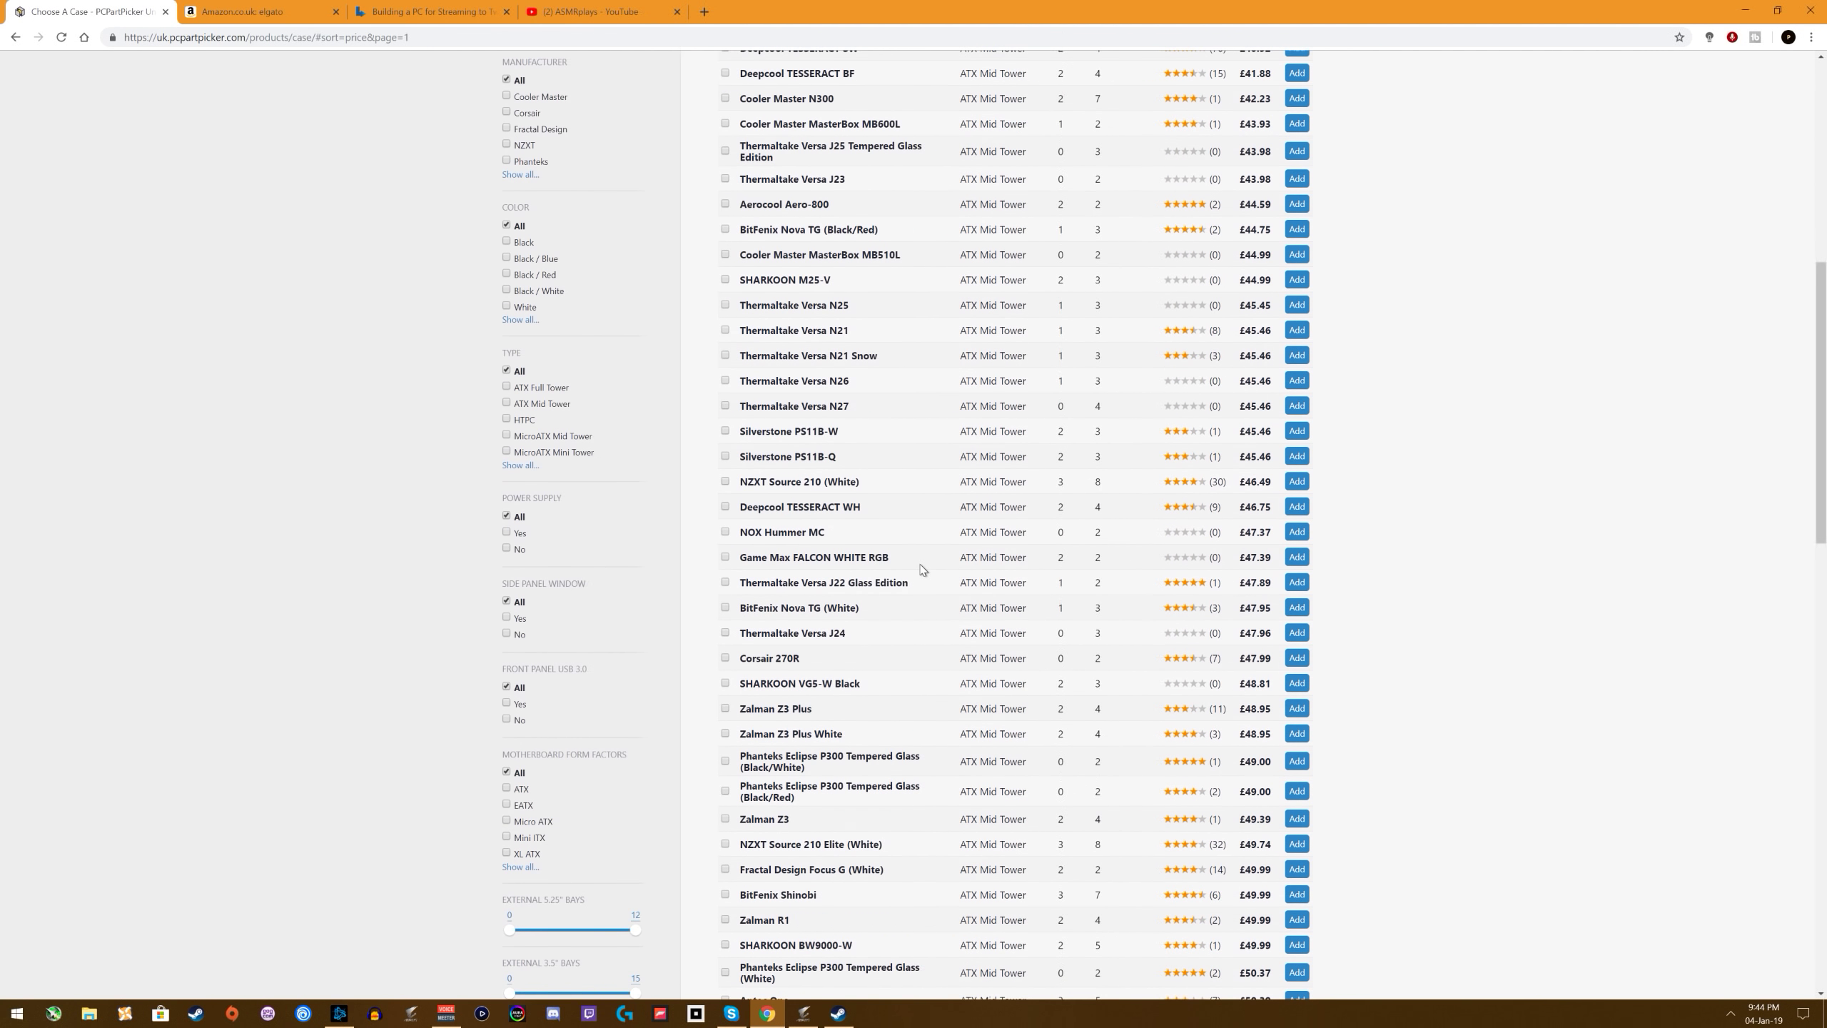
pyautogui.scroll(-4, 921, 580)
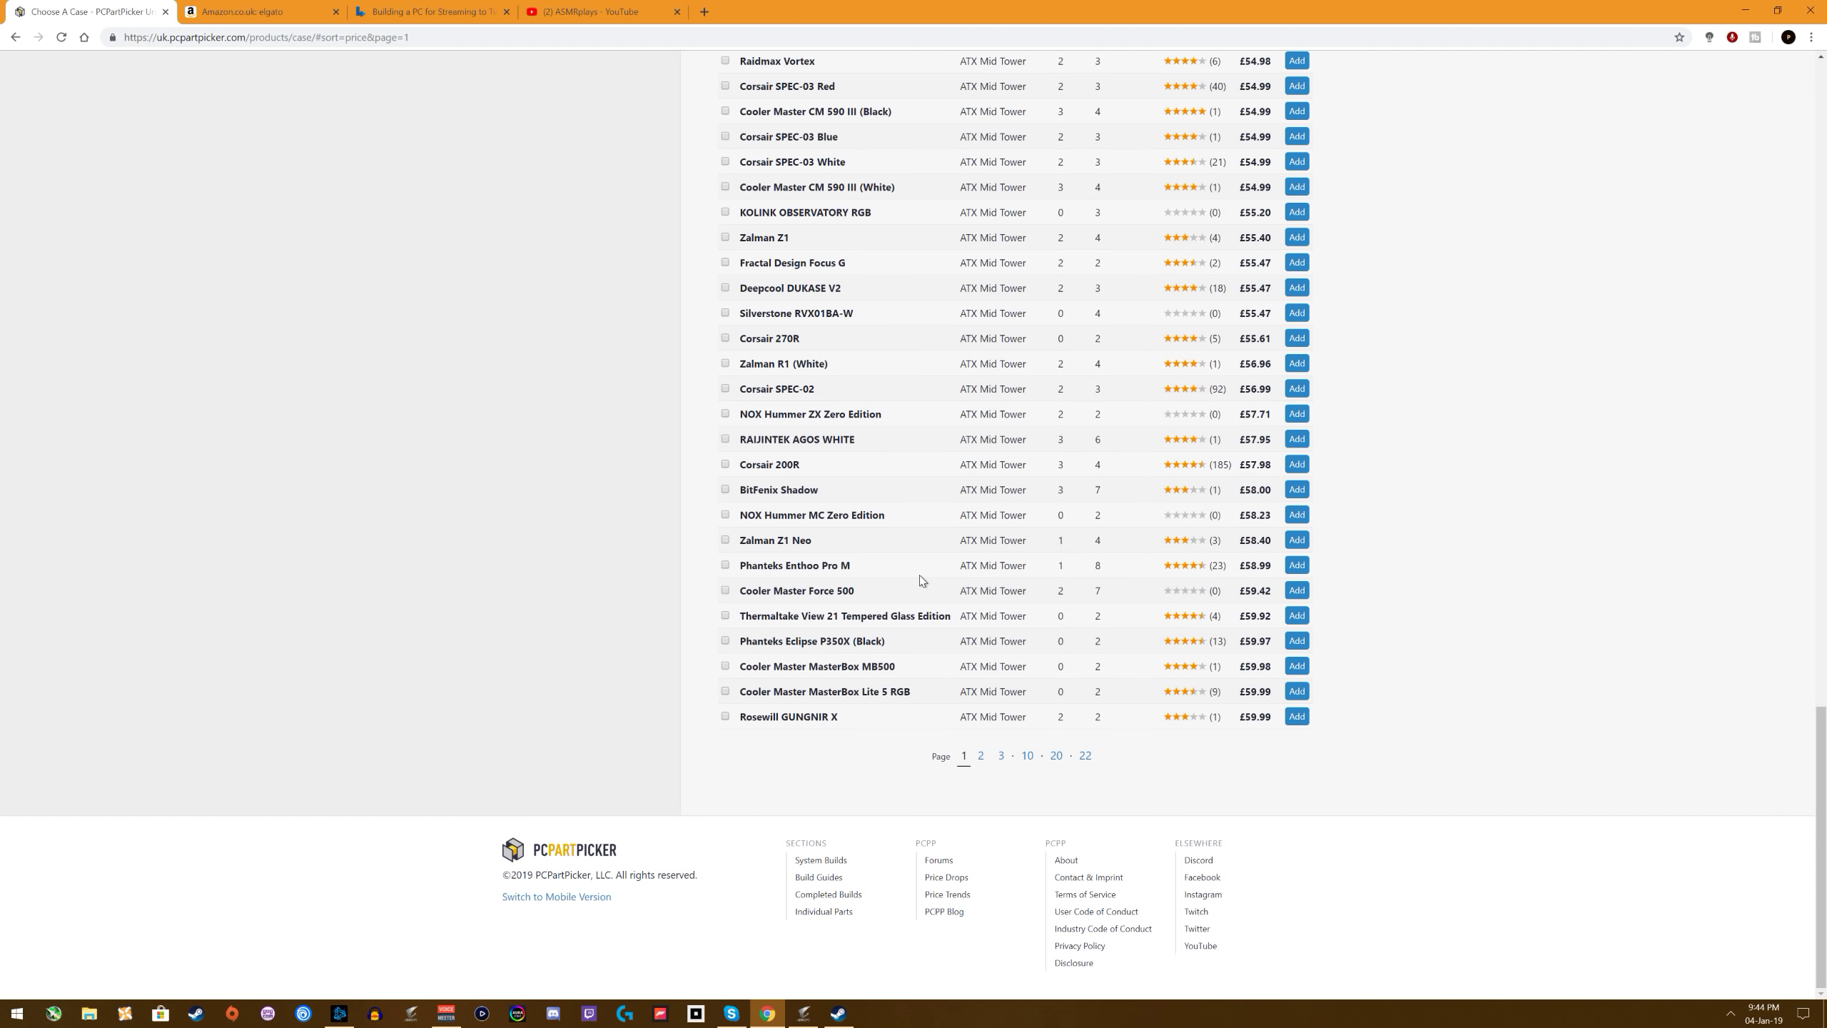
pyautogui.scroll(13, 920, 582)
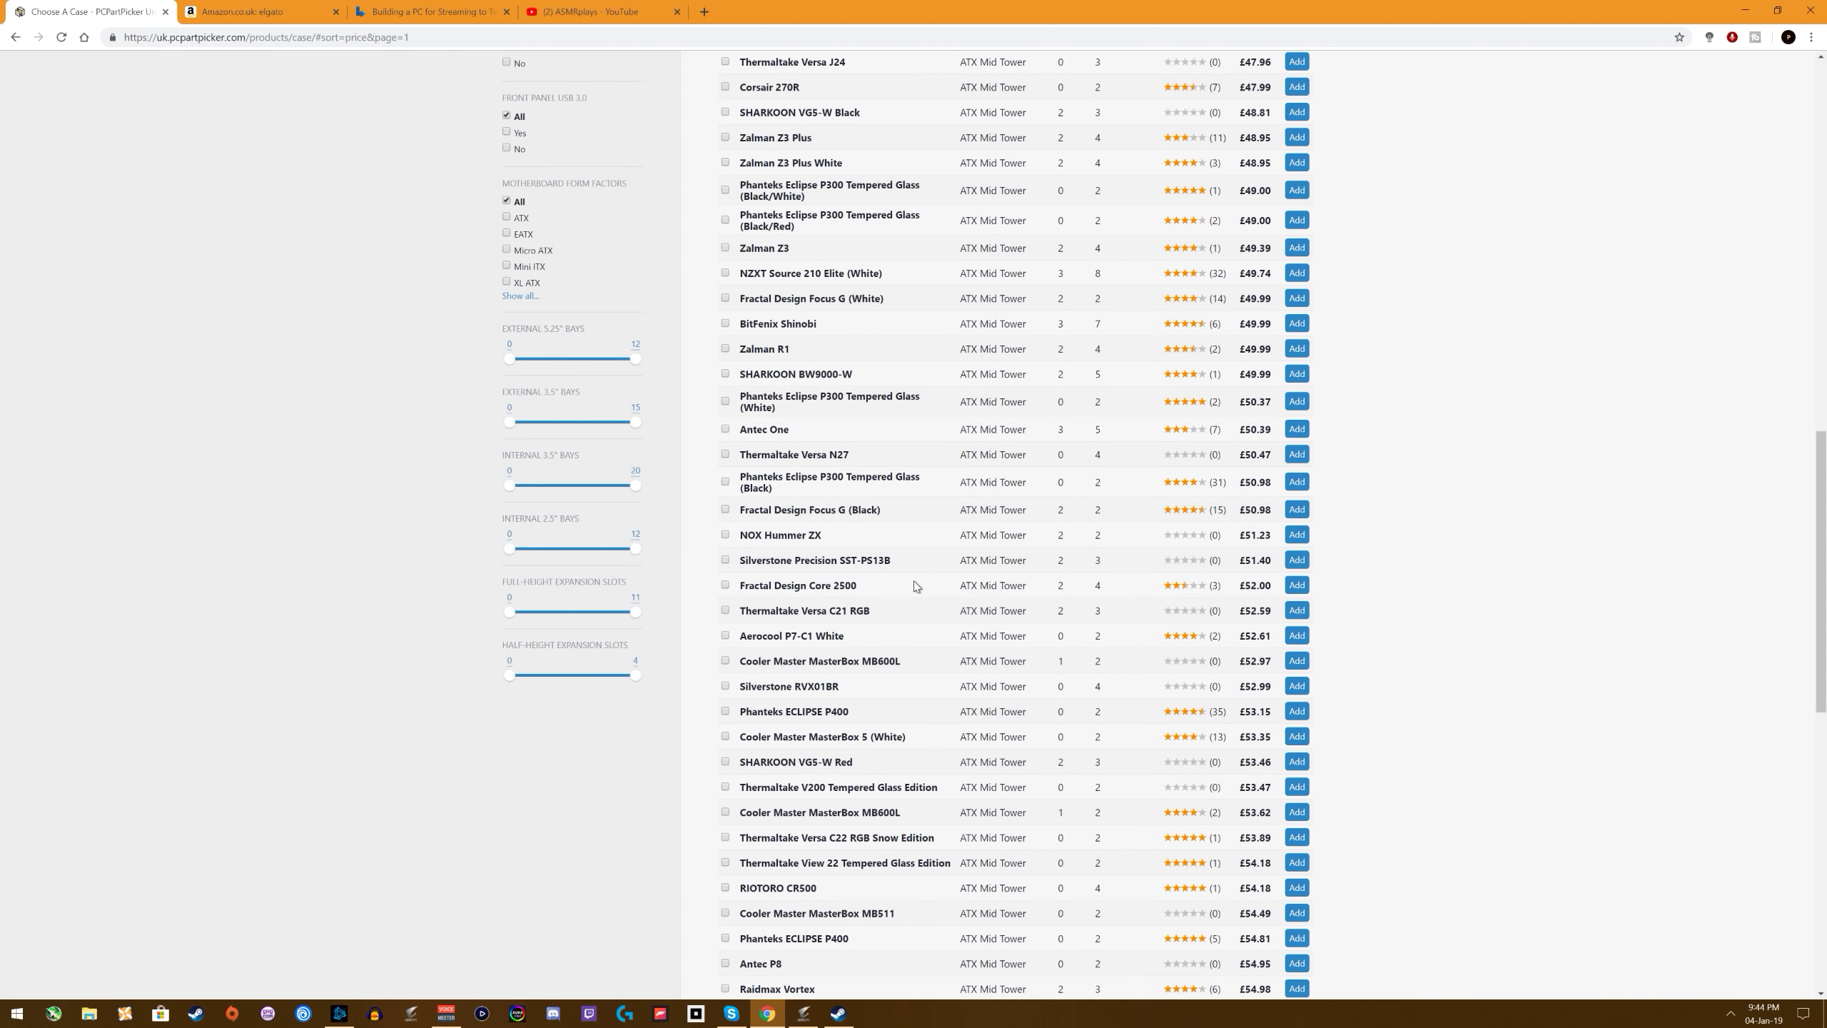
pyautogui.scroll(5, 915, 586)
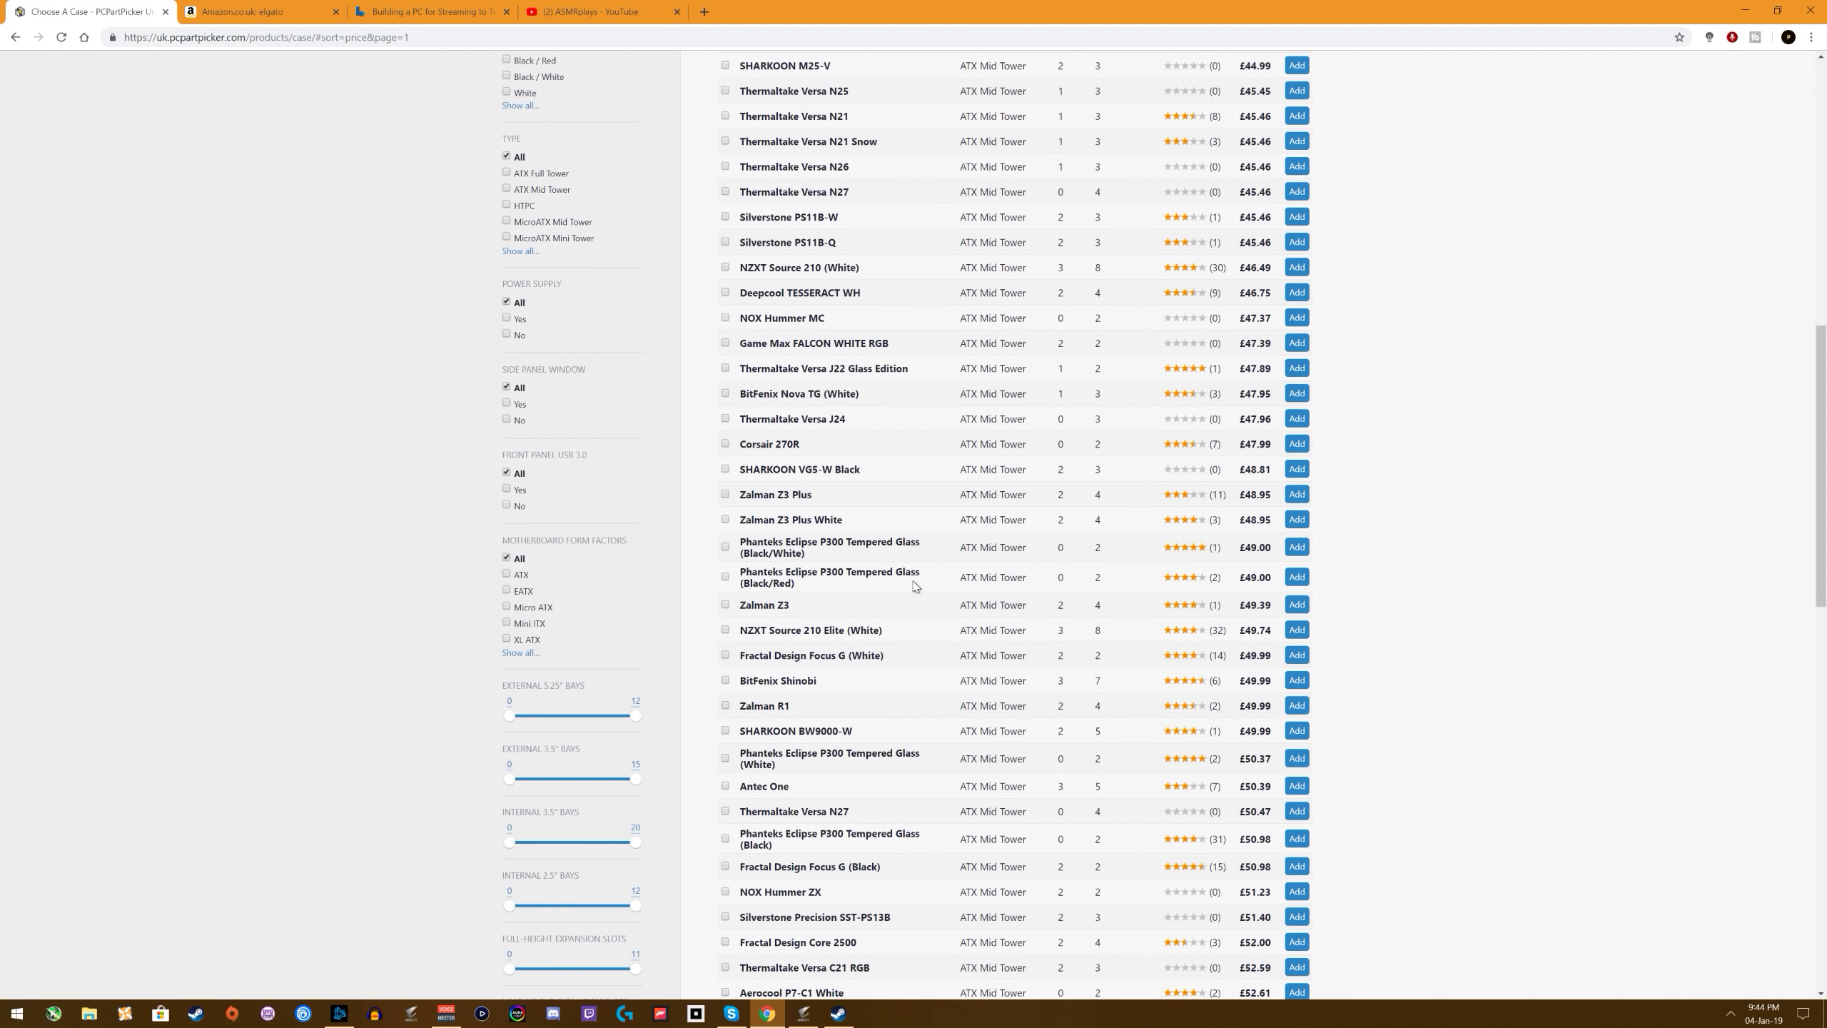
pyautogui.scroll(2, 912, 579)
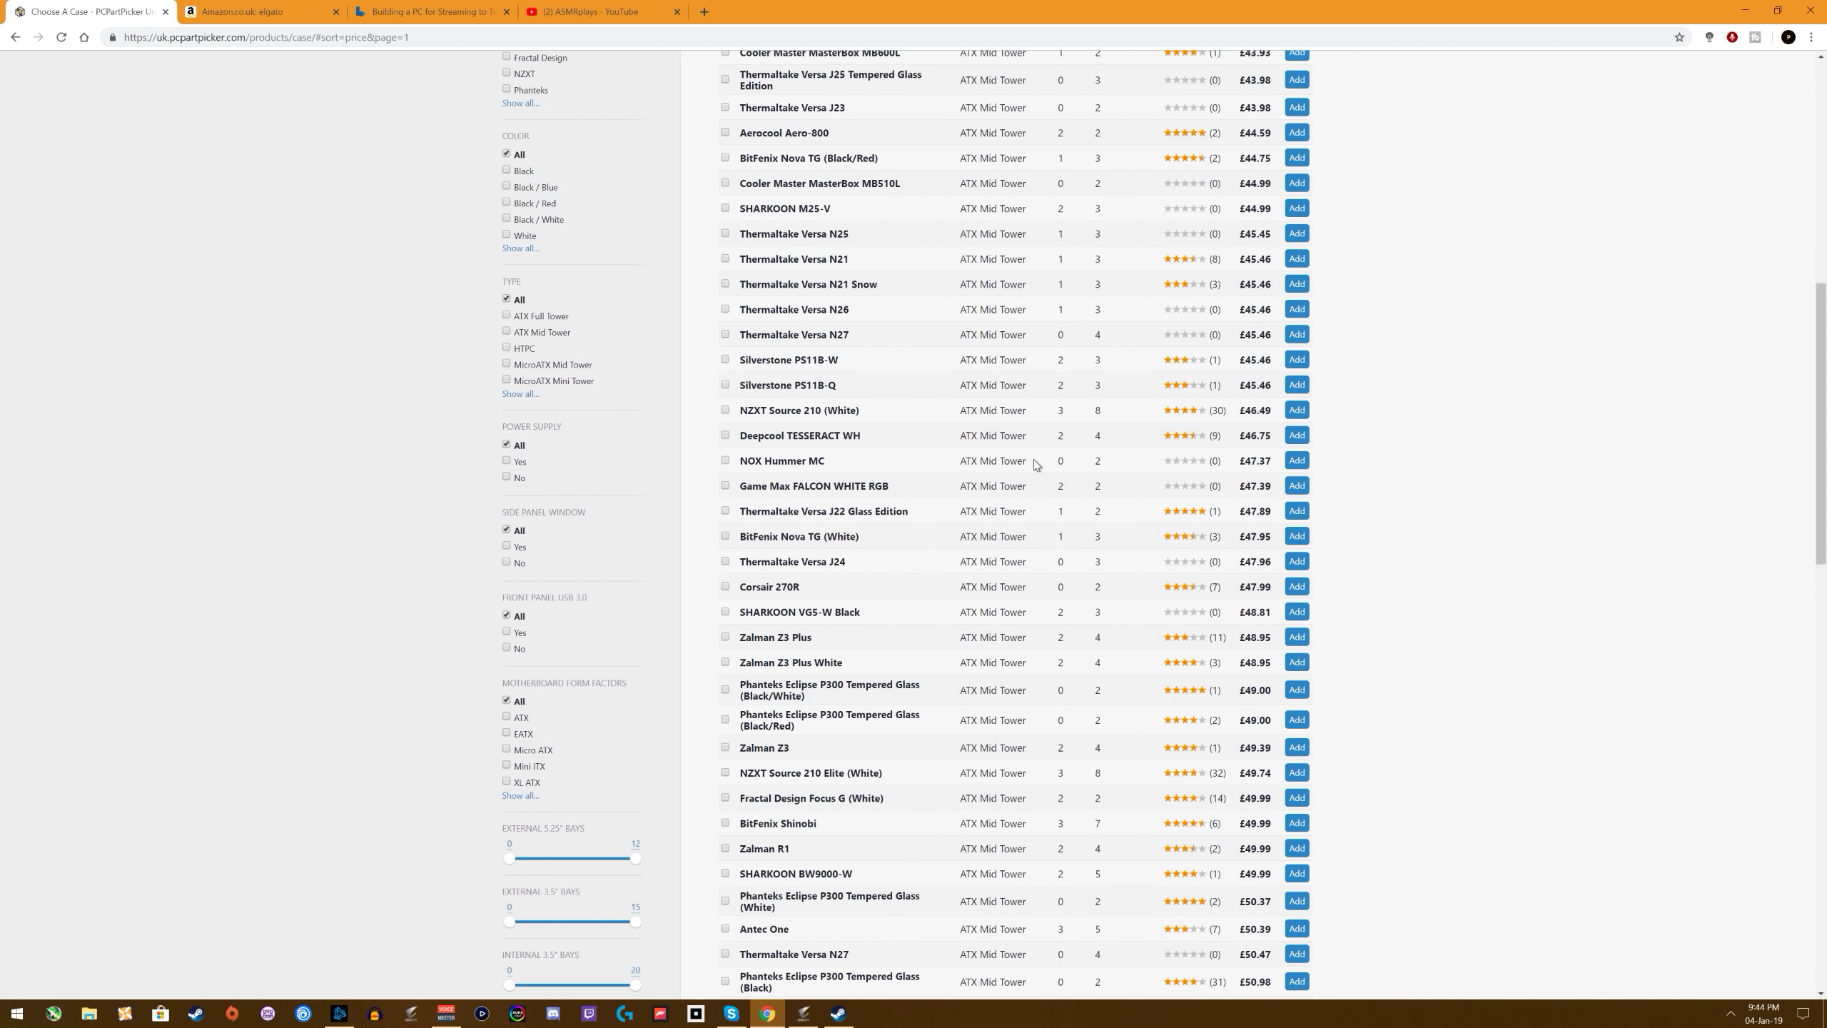
pyautogui.scroll(3, 1033, 459)
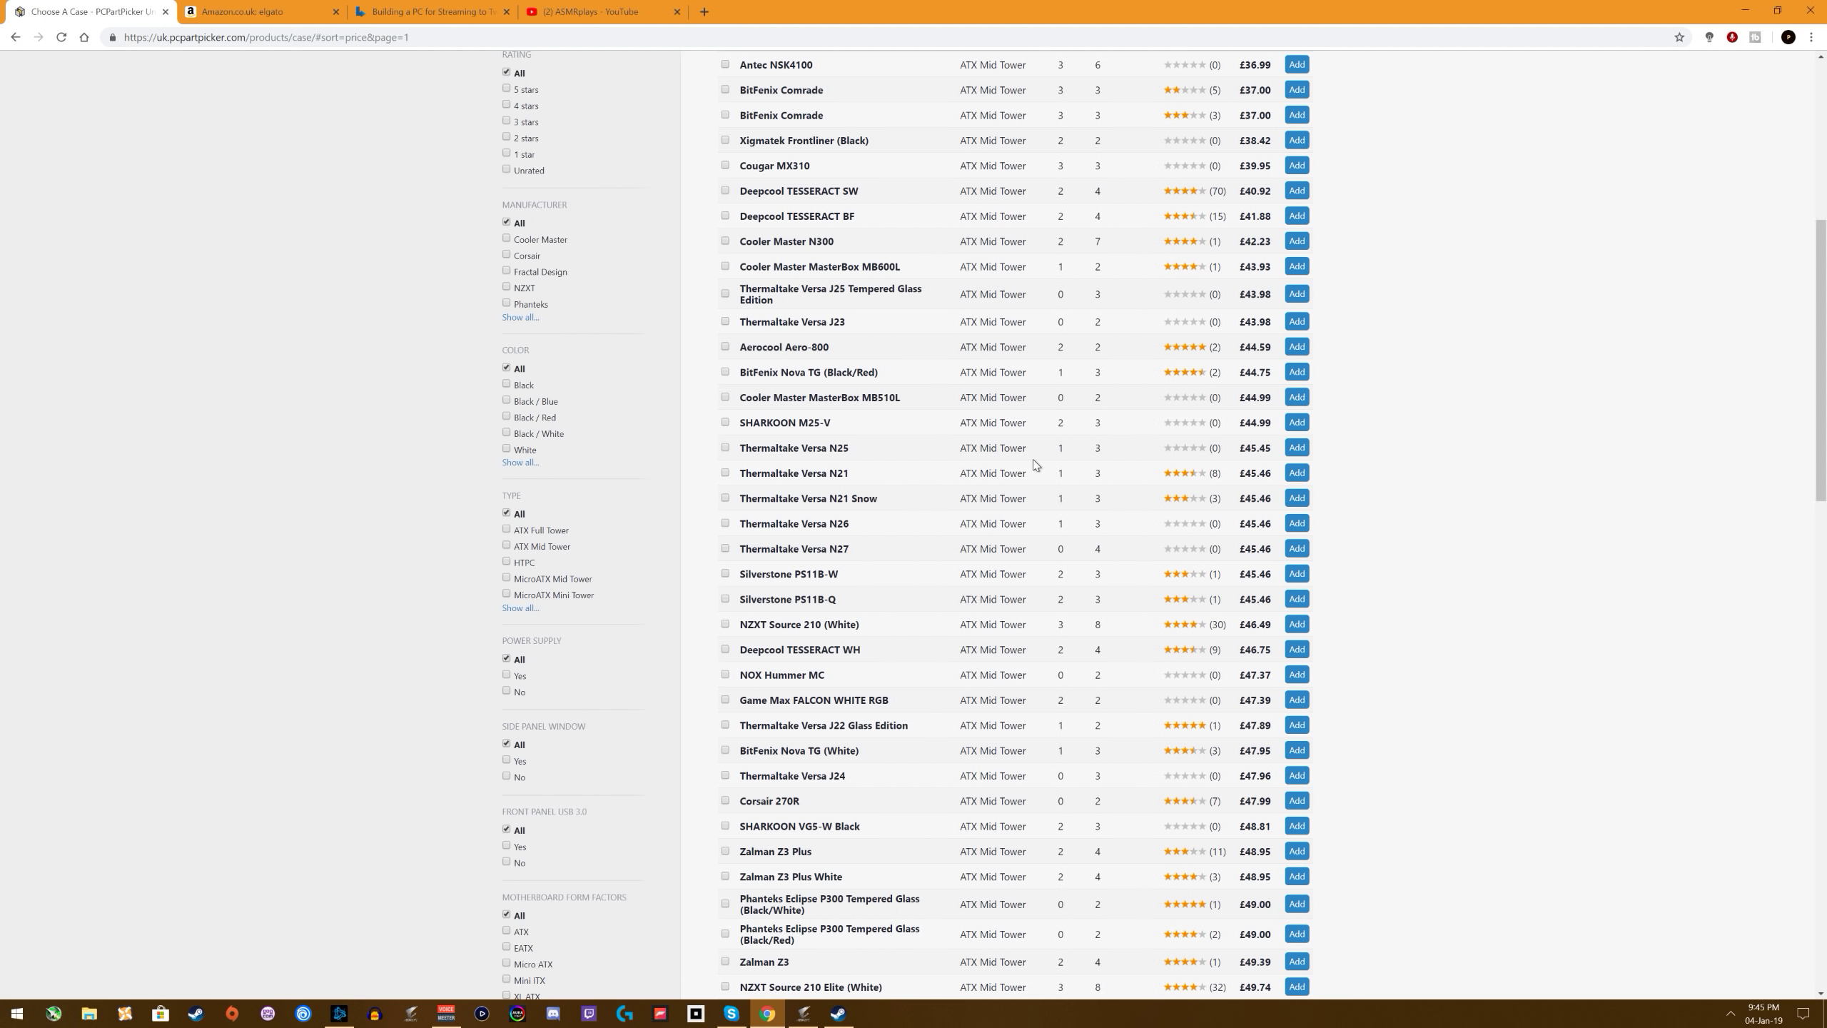
pyautogui.click(1297, 397)
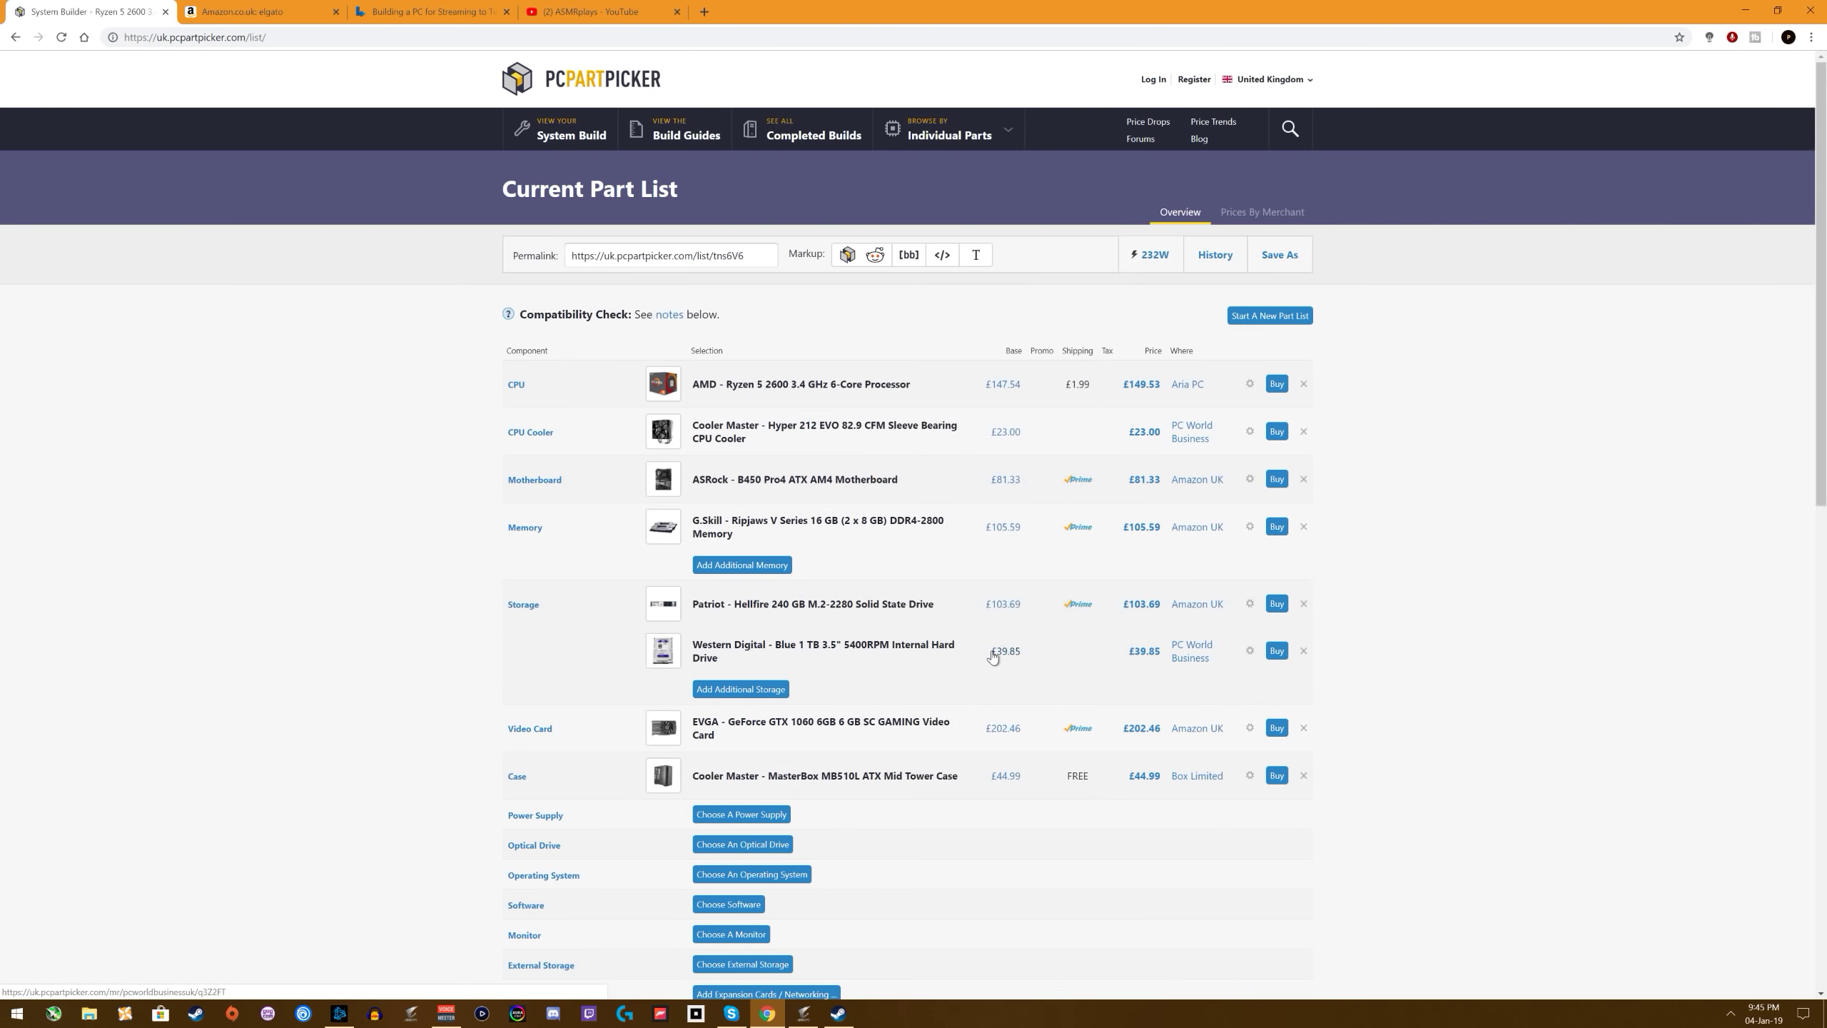
# Step: Review the current part list, checking the selected components, the total price and the estimated wattage
pyautogui.scroll(-3, 849, 569)
pyautogui.scroll(3, 847, 572)
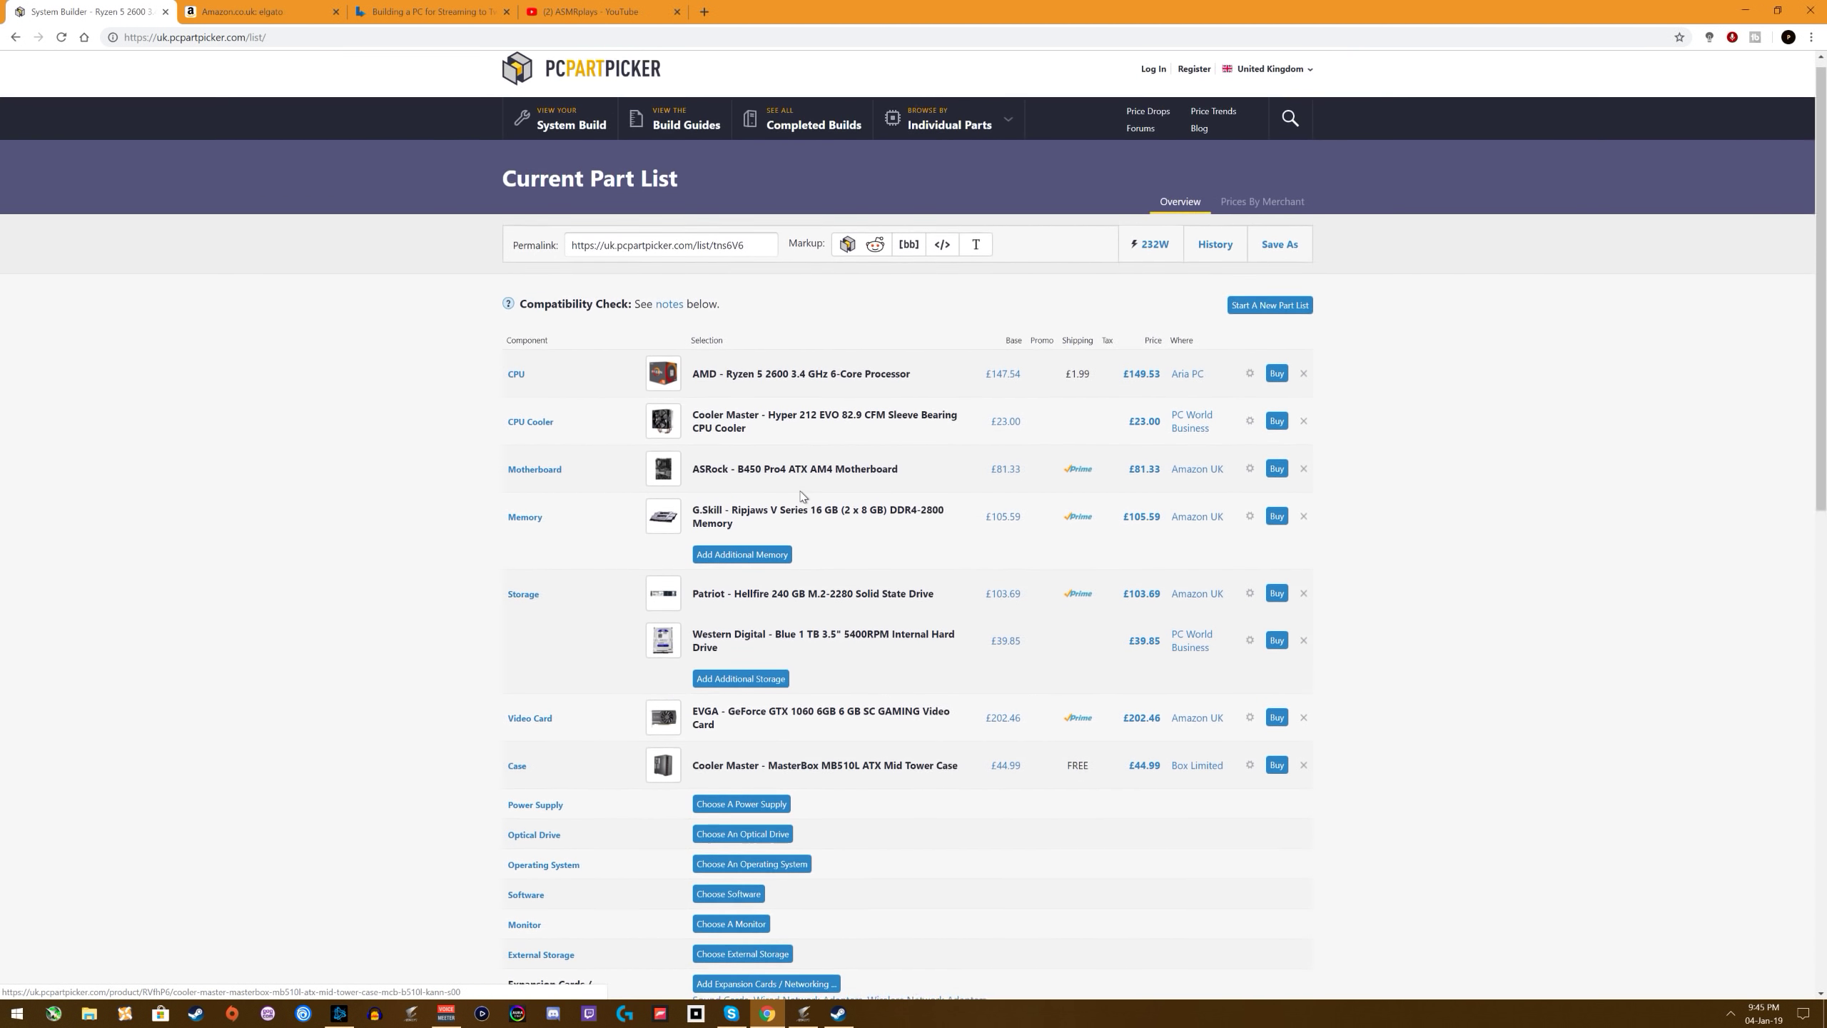
pyautogui.scroll(-3, 798, 496)
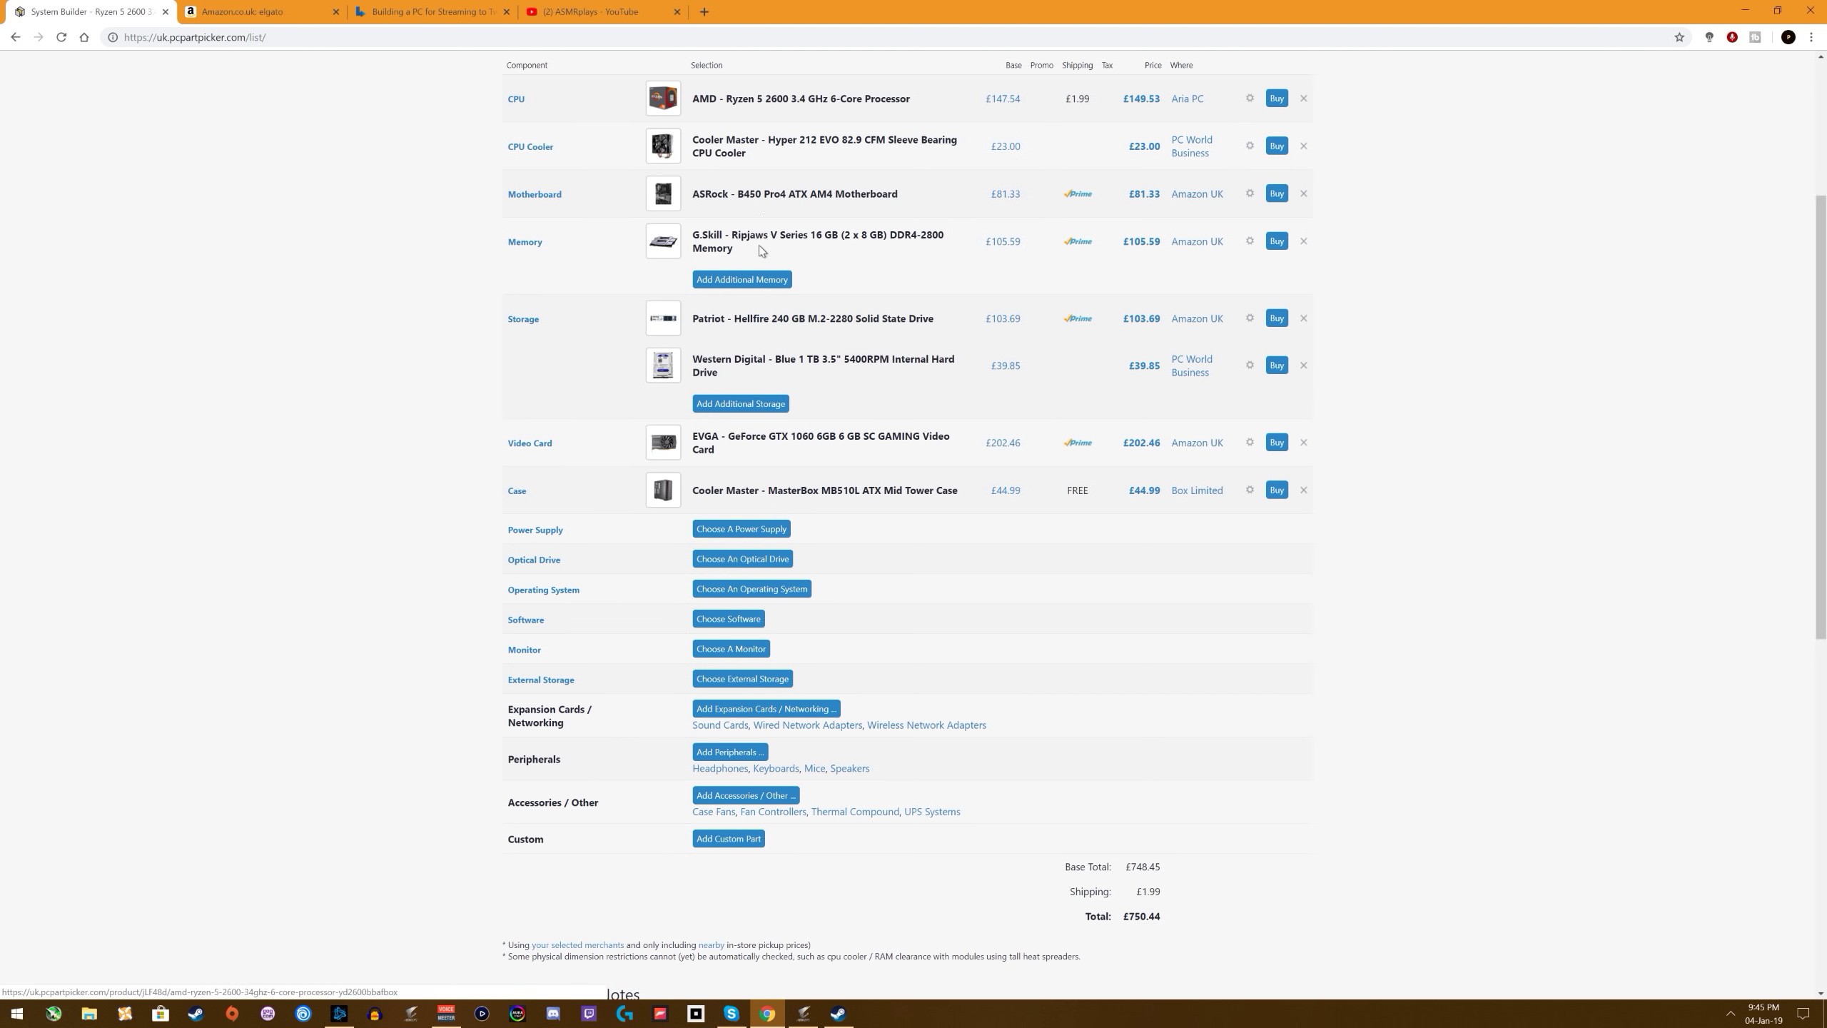
pyautogui.scroll(4, 765, 426)
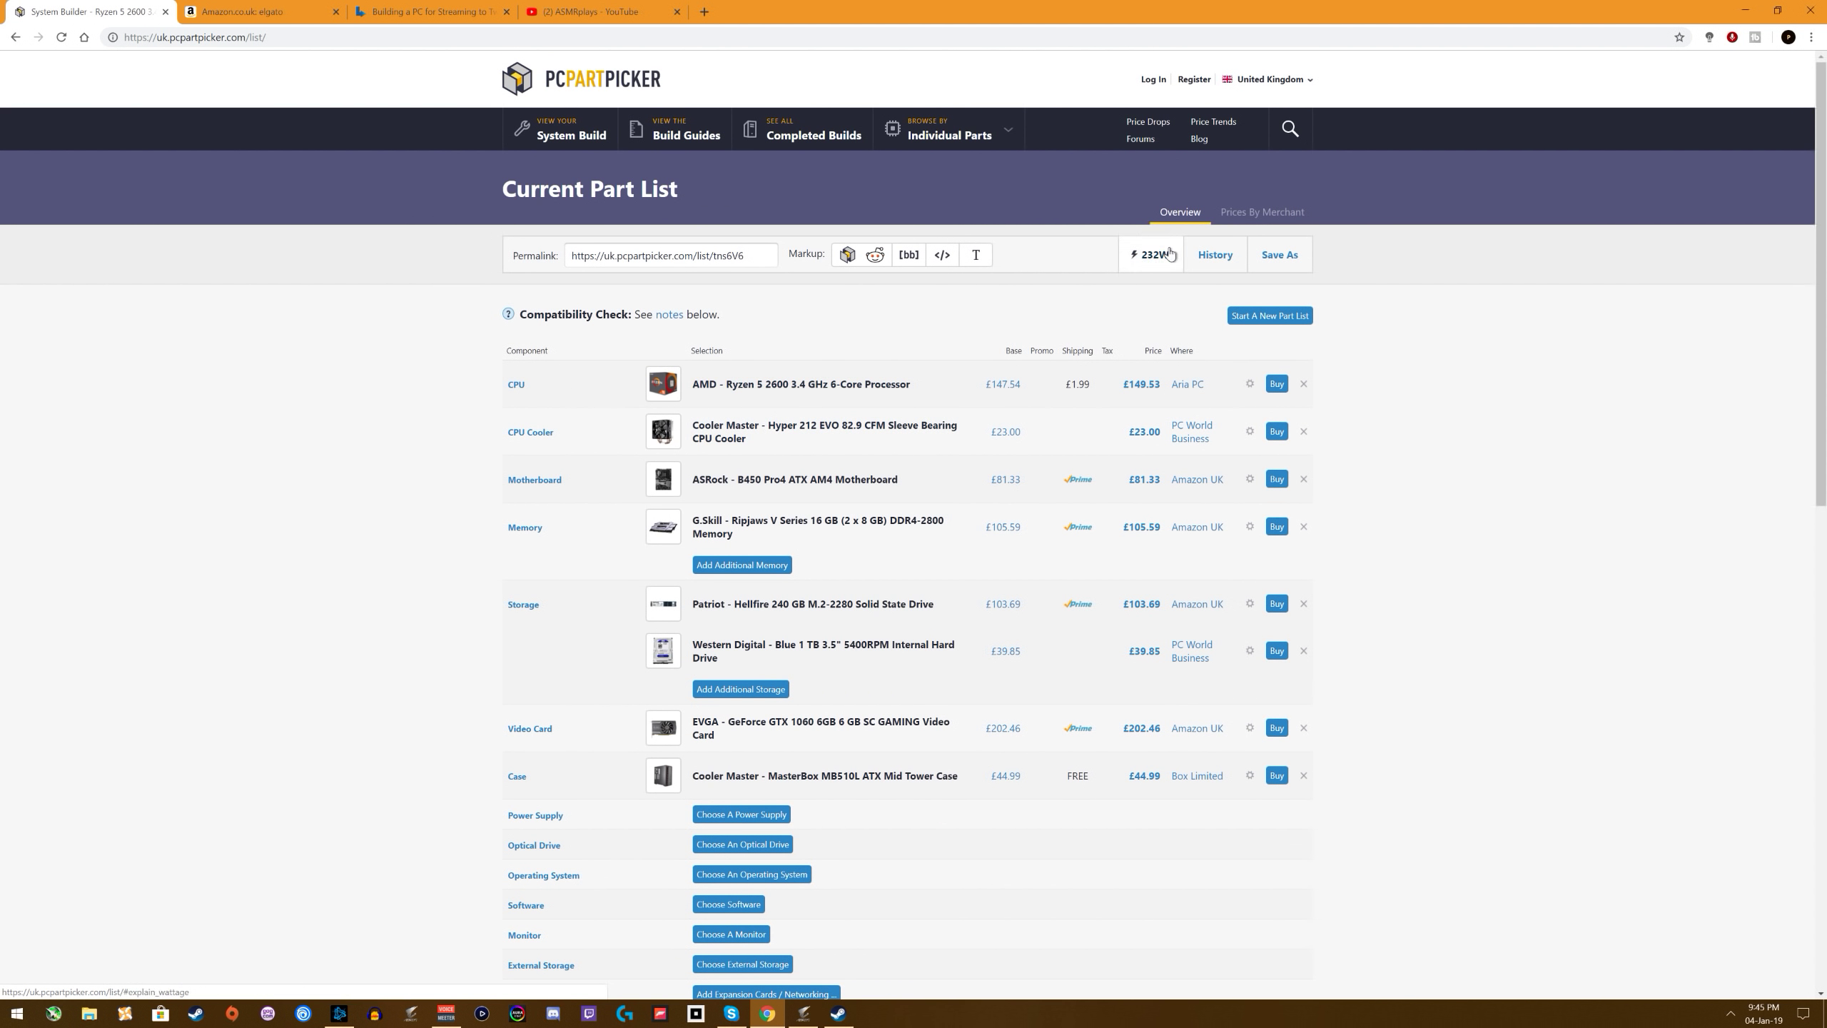
pyautogui.scroll(-5, 976, 262)
pyautogui.scroll(5, 977, 262)
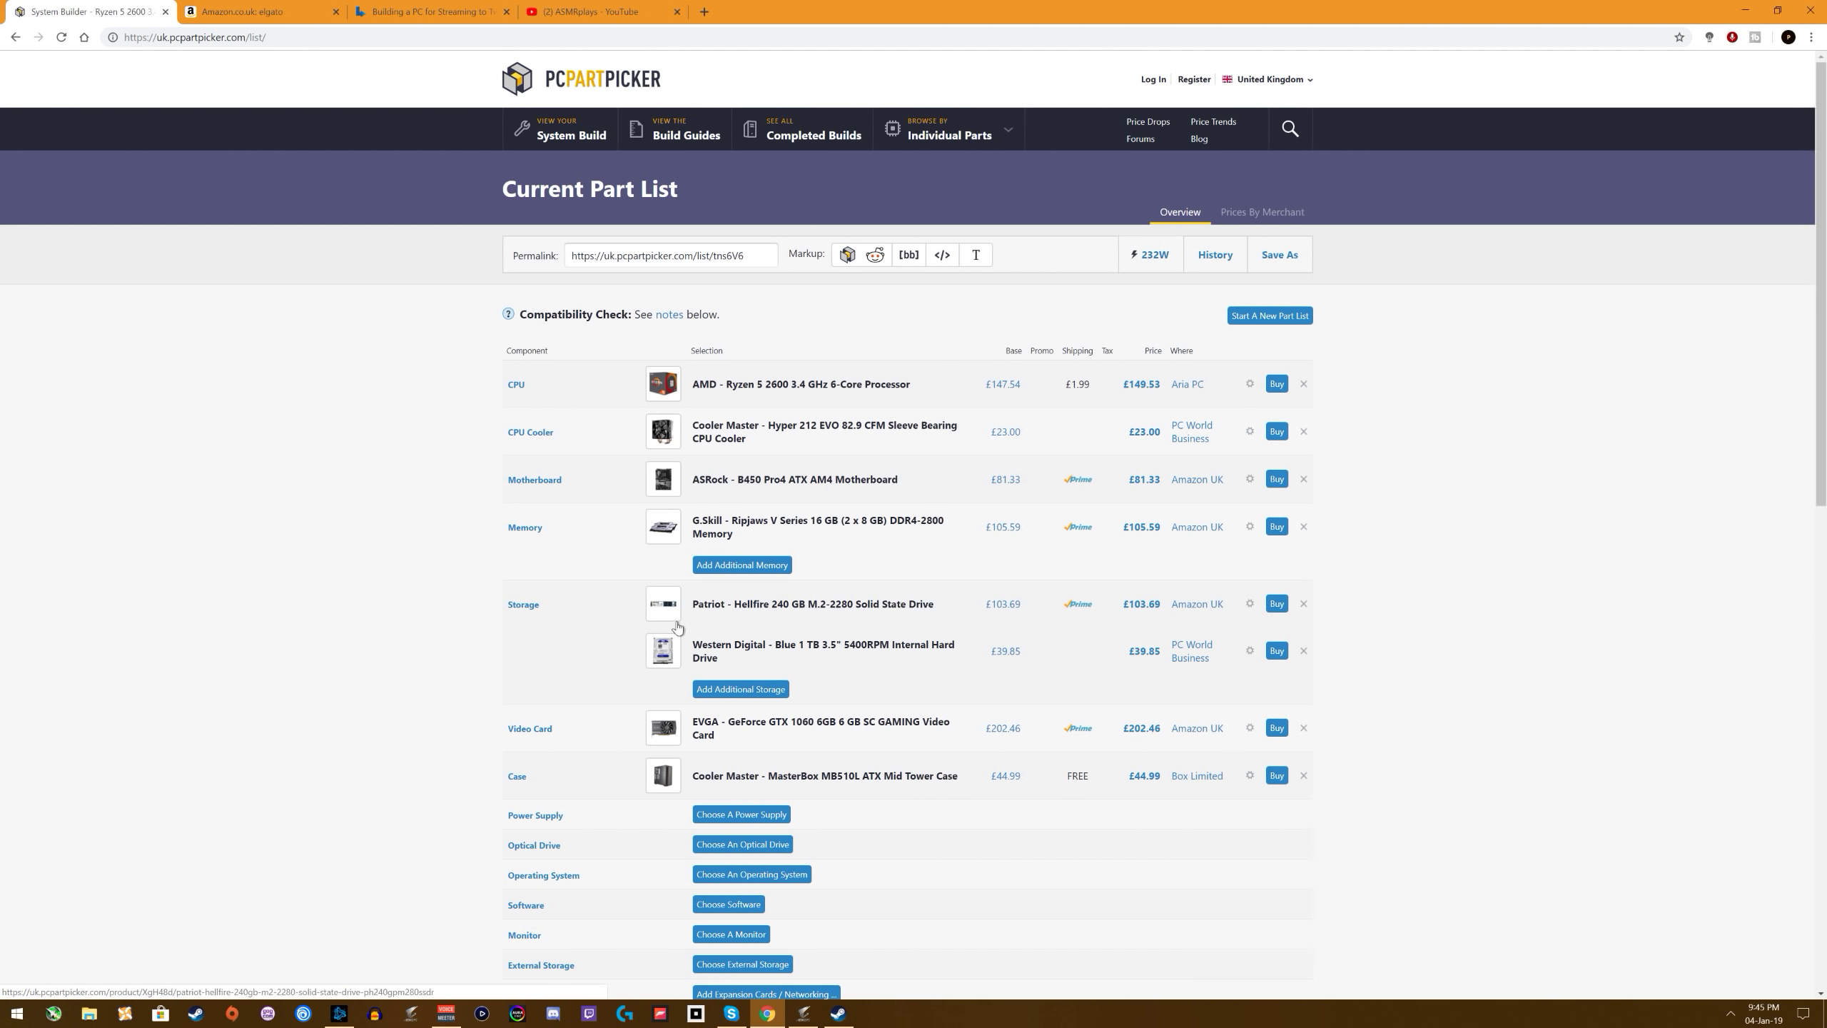
pyautogui.scroll(-5, 1042, 245)
pyautogui.scroll(3, 1146, 218)
pyautogui.scroll(2, 1007, 400)
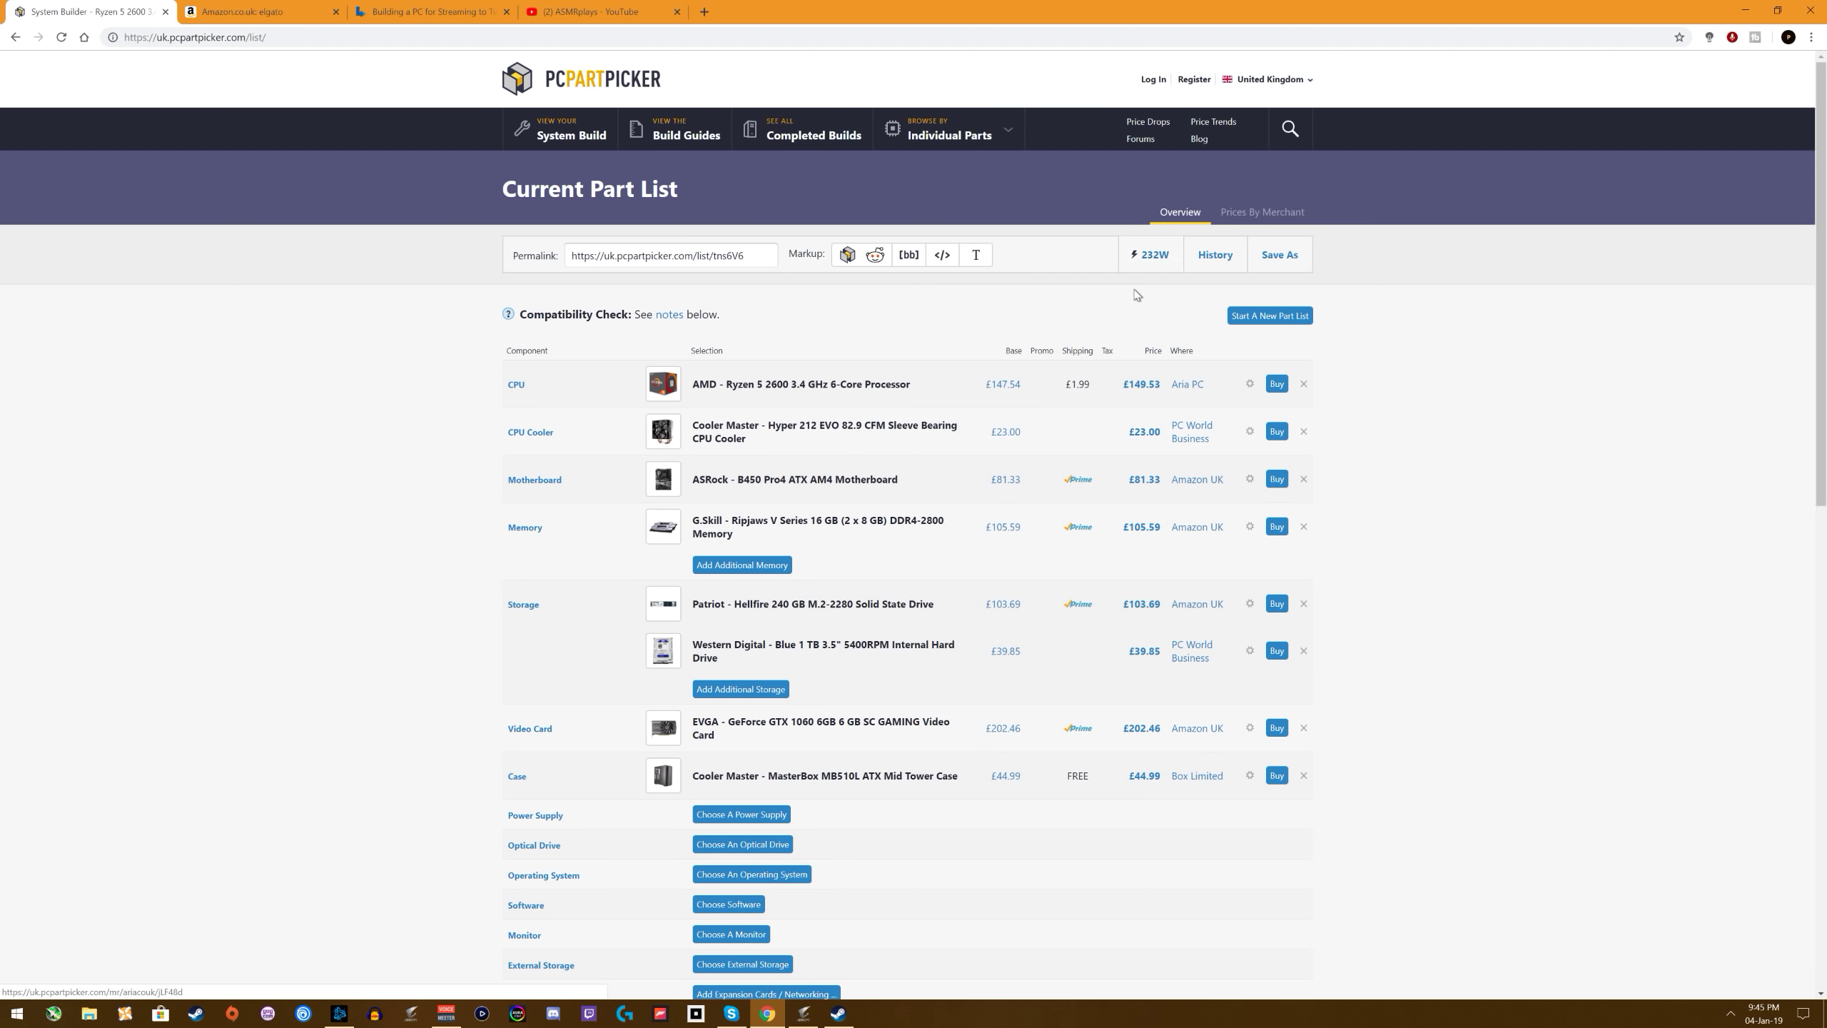
pyautogui.scroll(-3, 1150, 261)
pyautogui.scroll(3, 1047, 428)
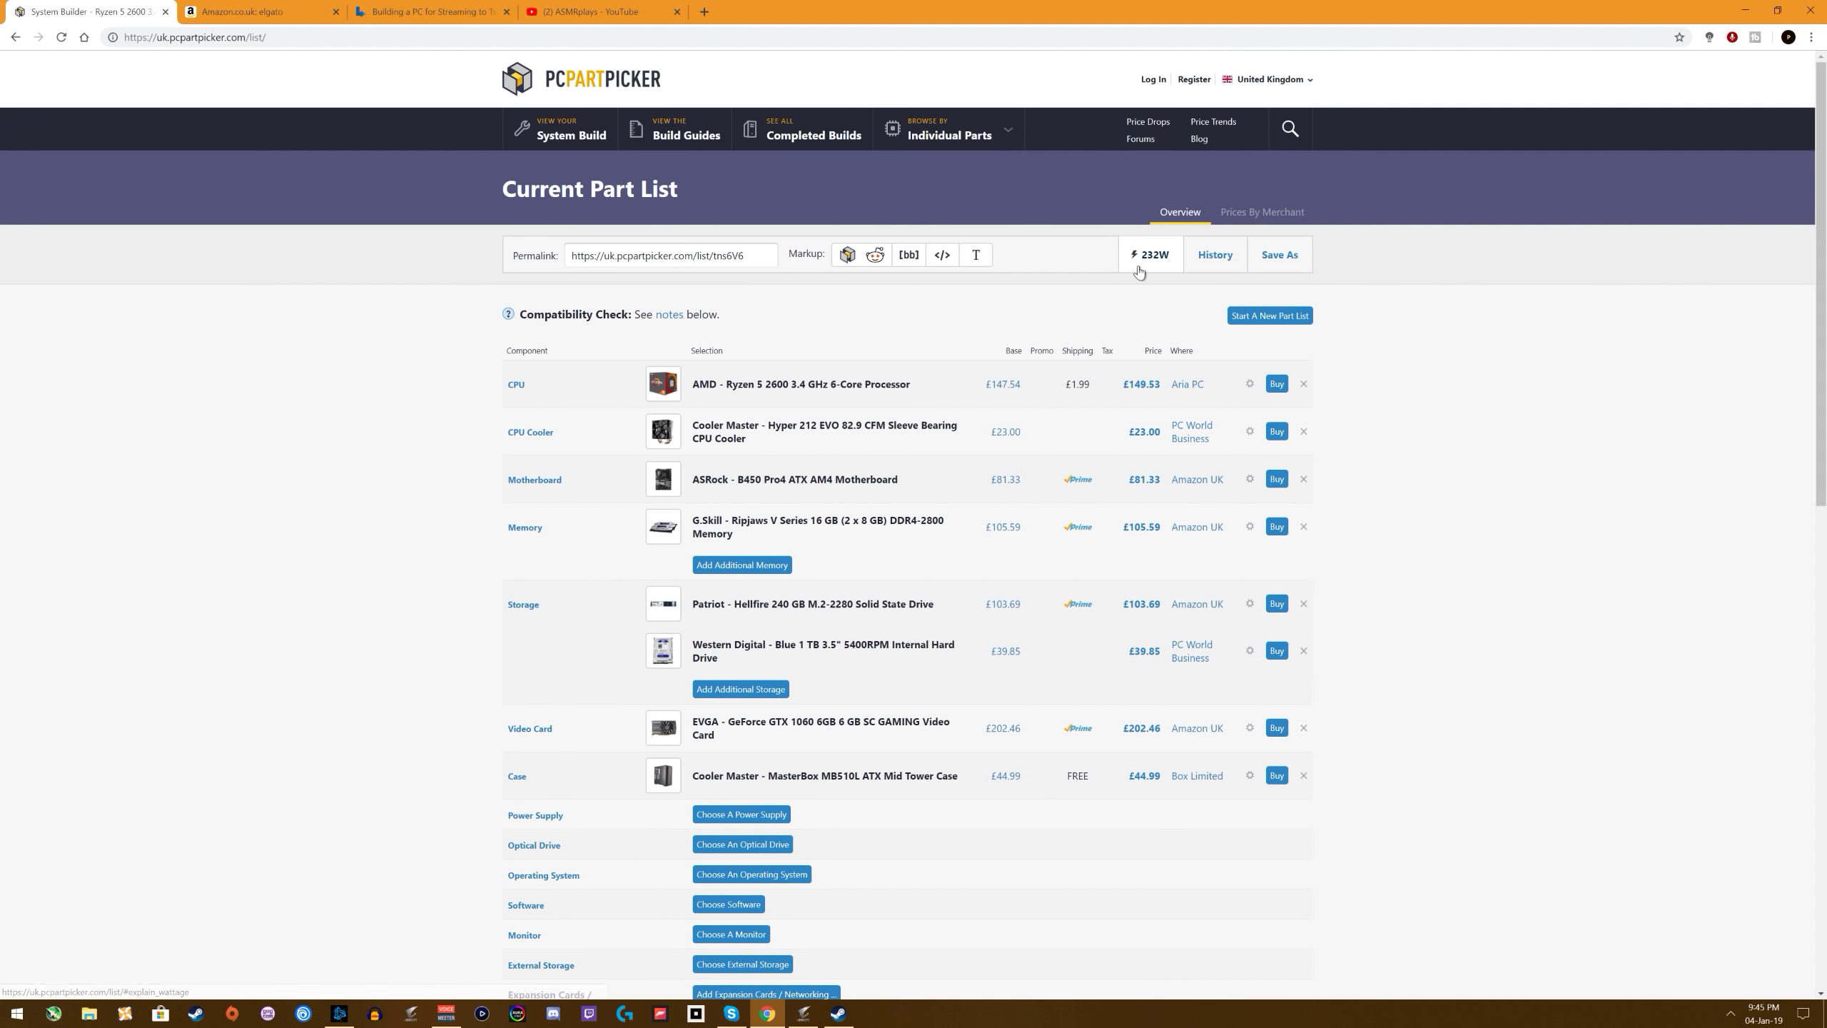
# Step: Open the power supply selection, look through the available filters and sort the power supplies by lowest price
pyautogui.scroll(-4, 1046, 428)
pyautogui.click(742, 528)
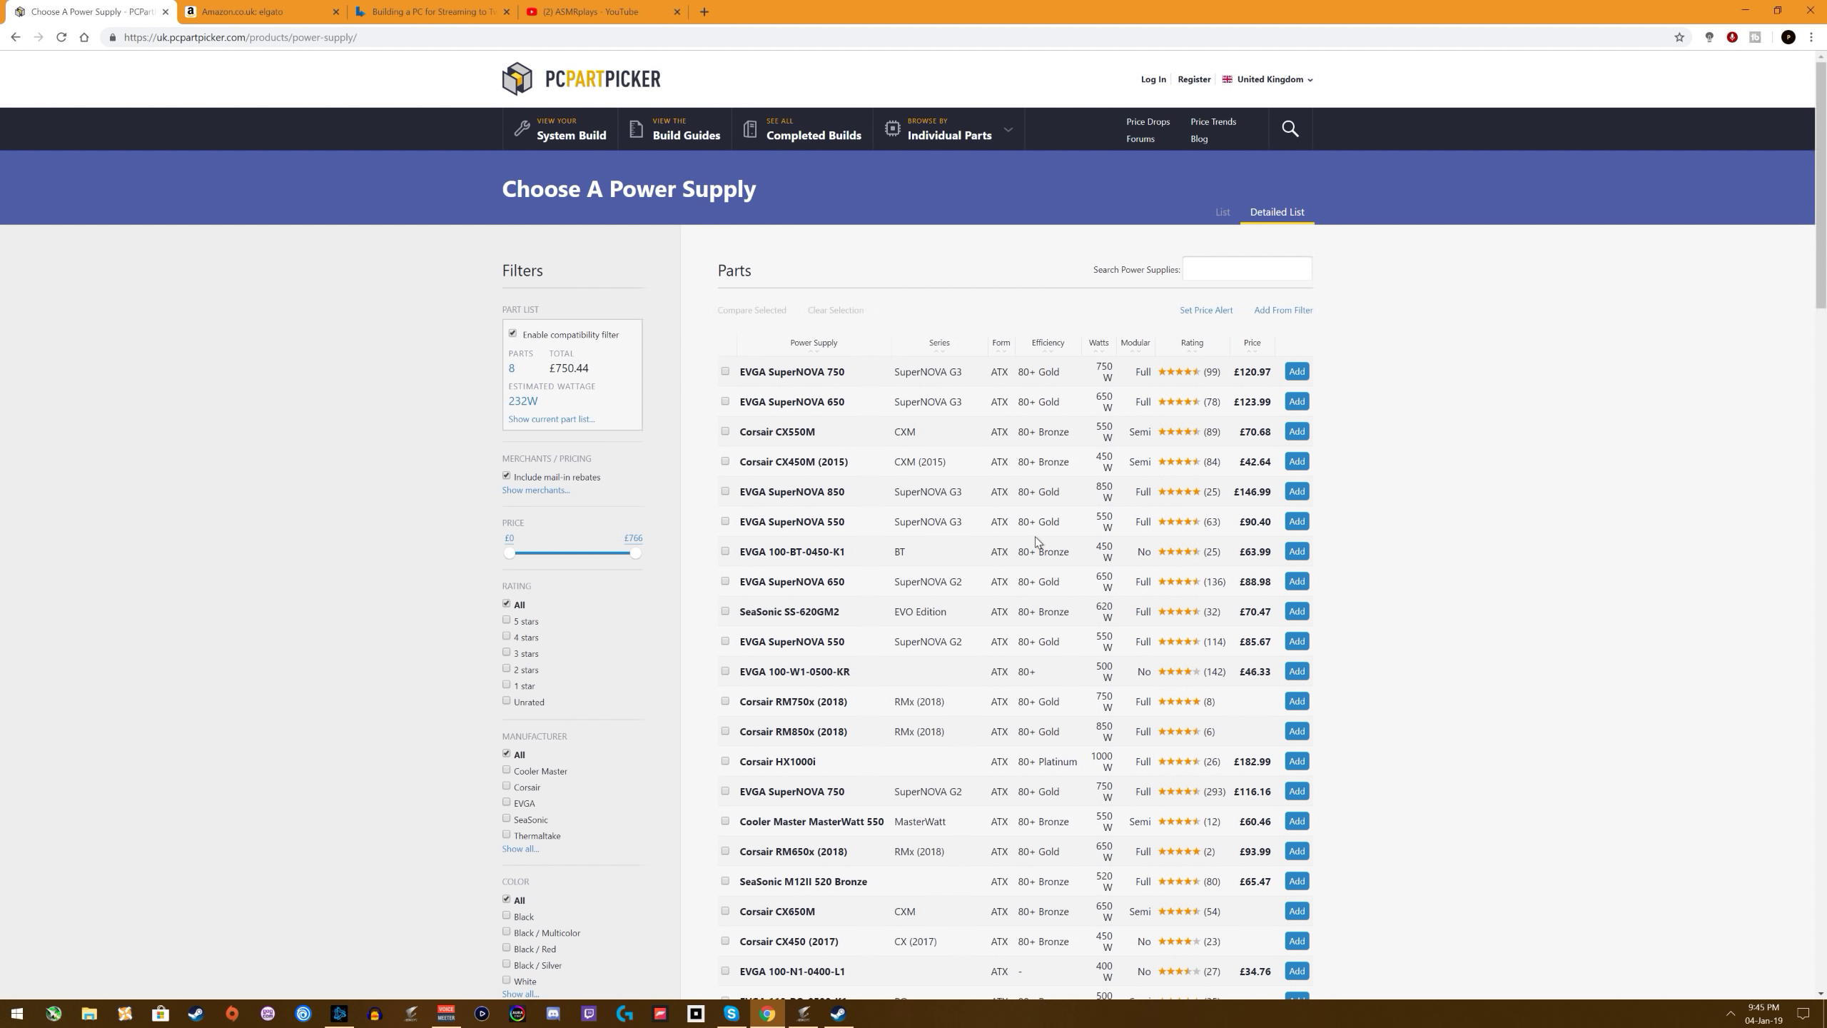
pyautogui.scroll(-3, 608, 775)
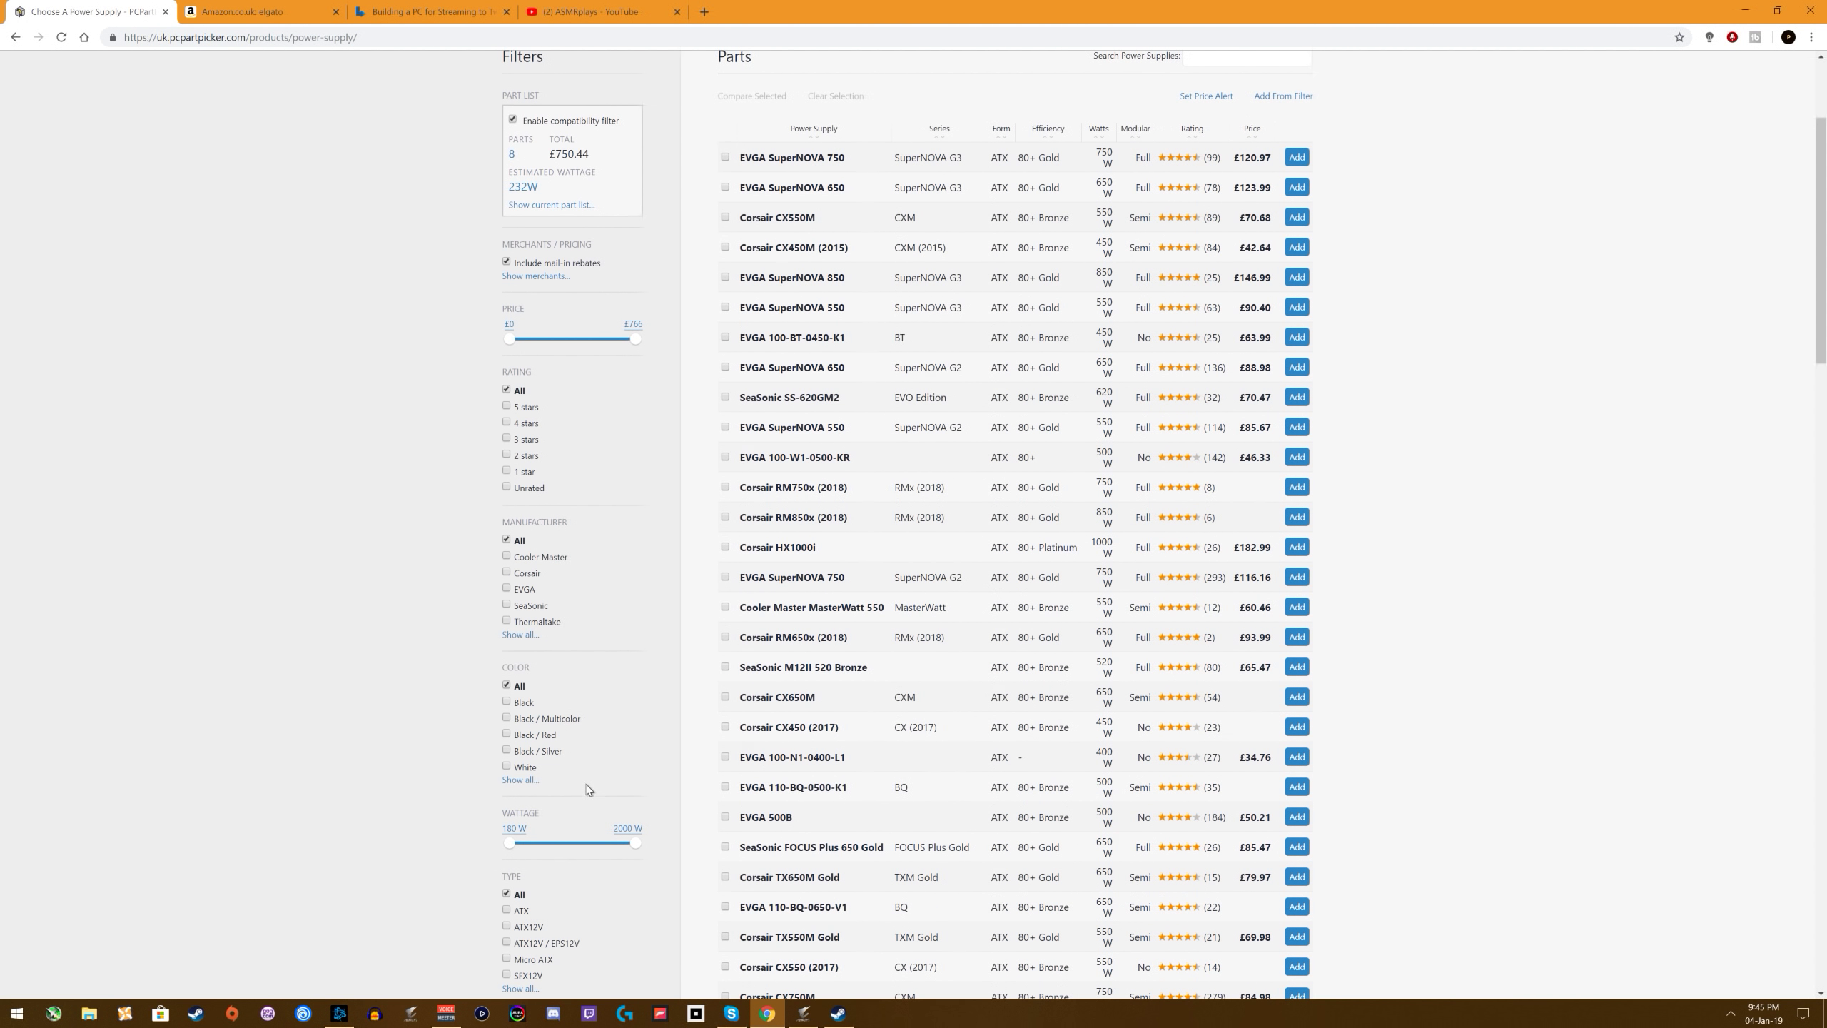
pyautogui.scroll(-8, 588, 789)
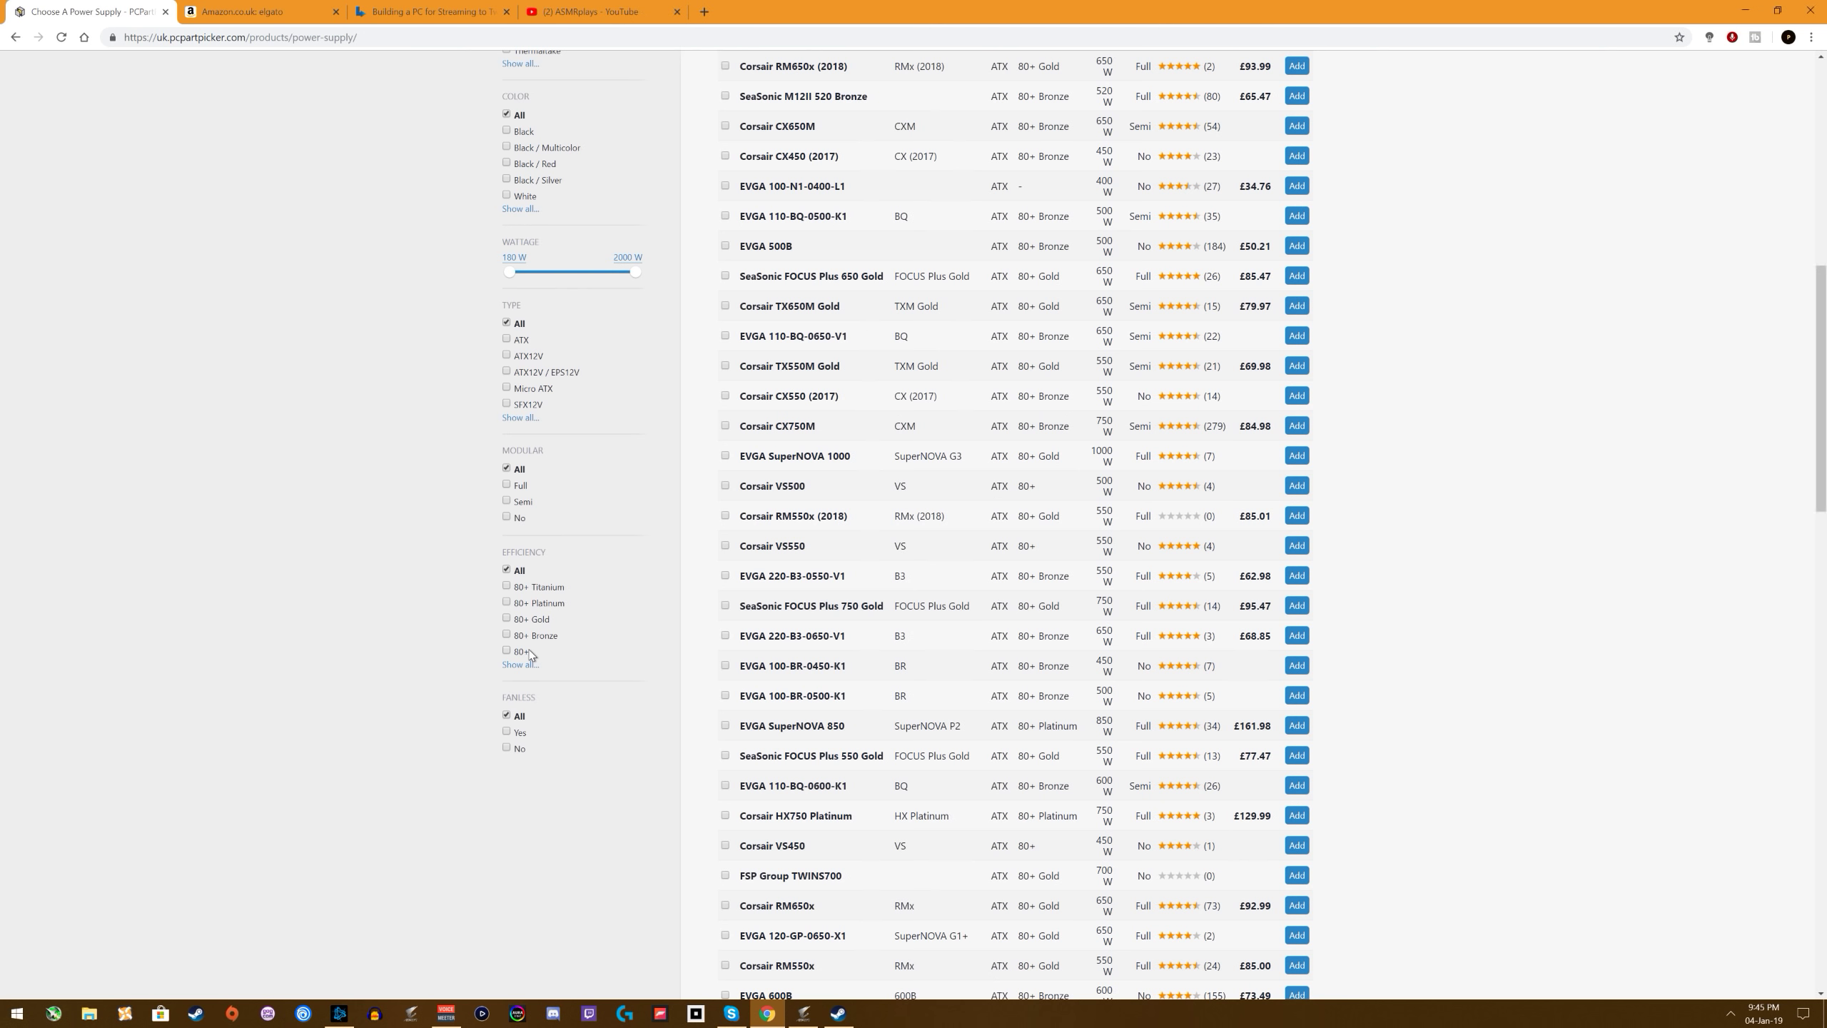
pyautogui.scroll(10, 530, 654)
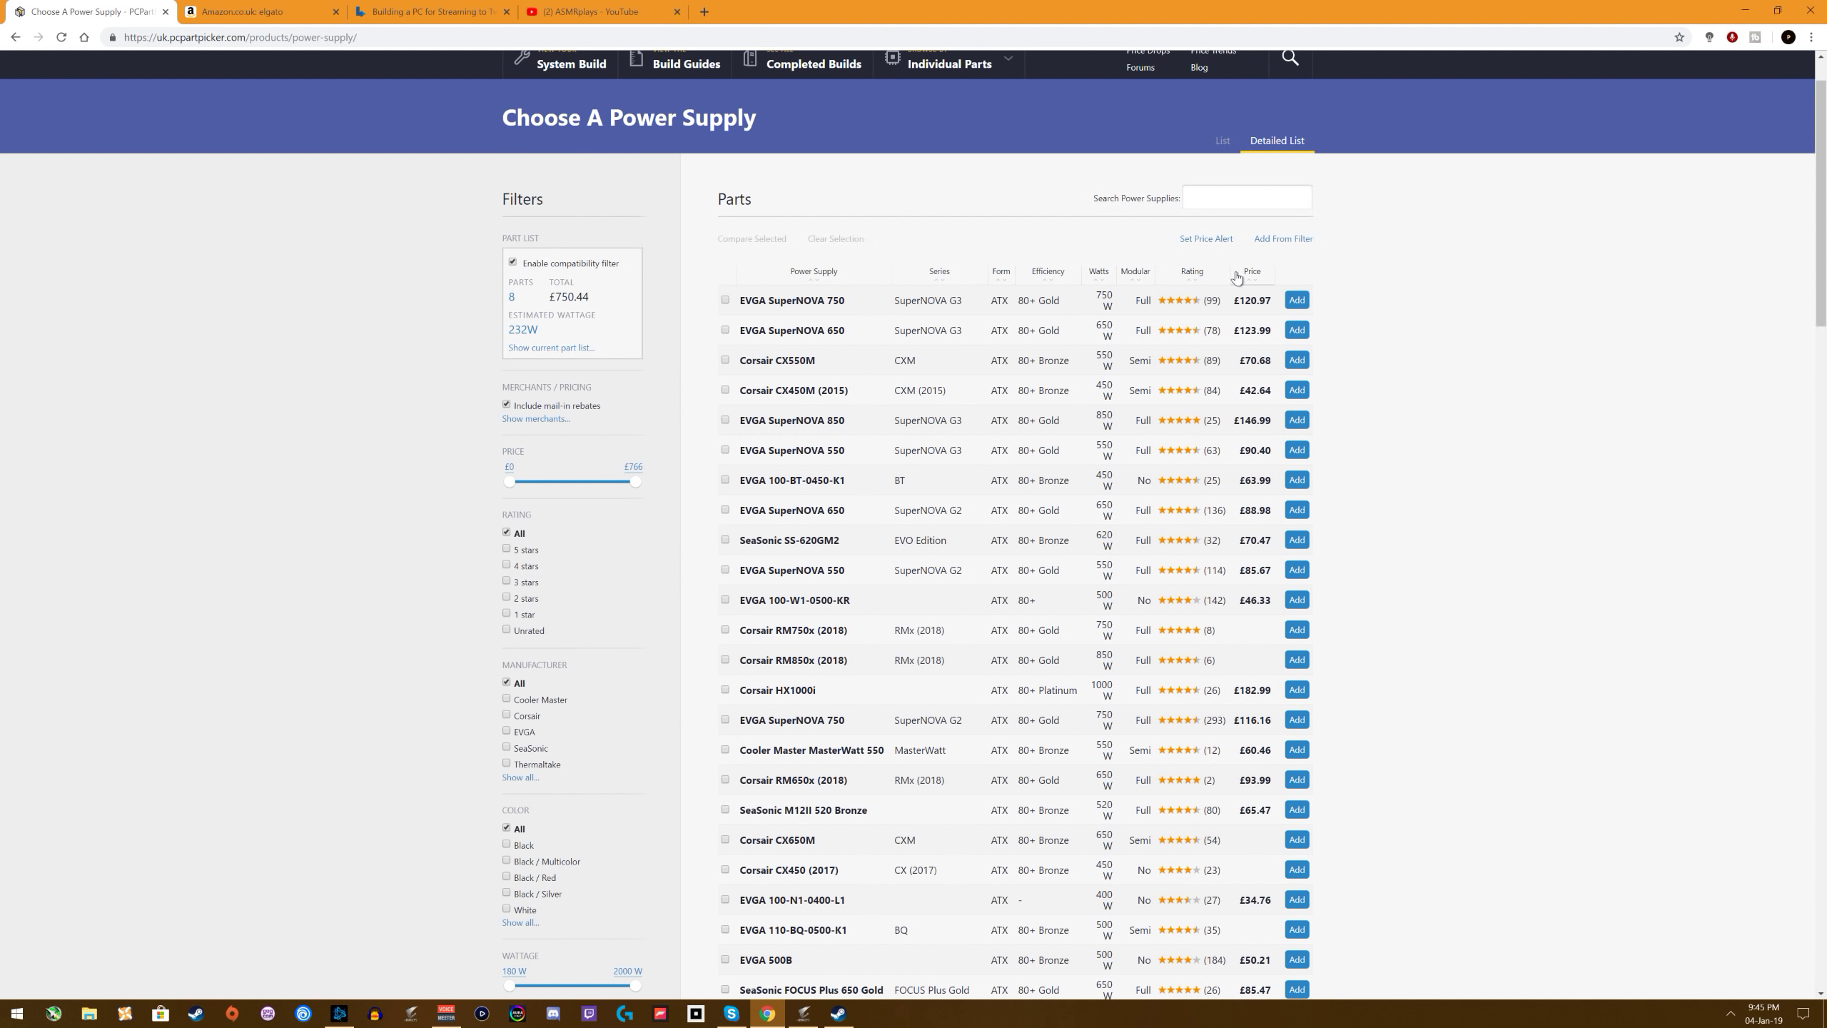
pyautogui.click(1255, 272)
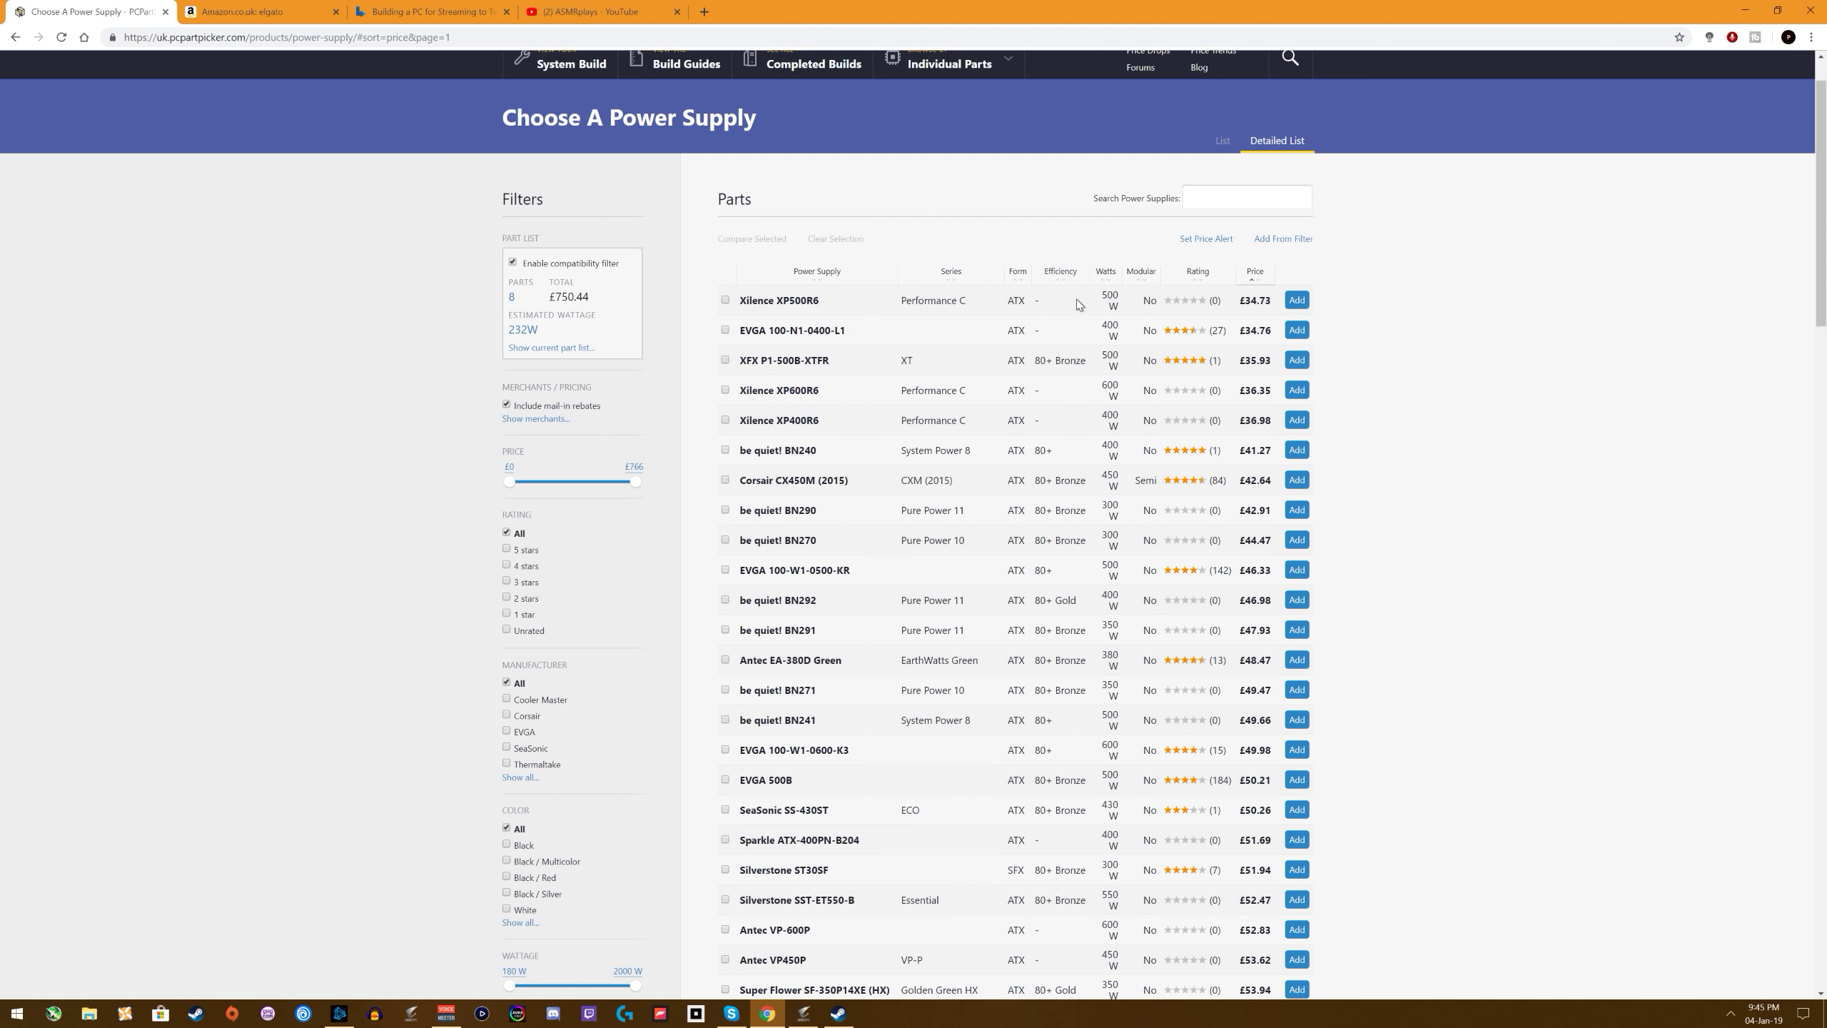
# Step: Compare the cheapest power supplies by wattage, efficiency and rating, and add the Corsair CX450M (2015) 450 W to the part list
pyautogui.scroll(-3, 1028, 681)
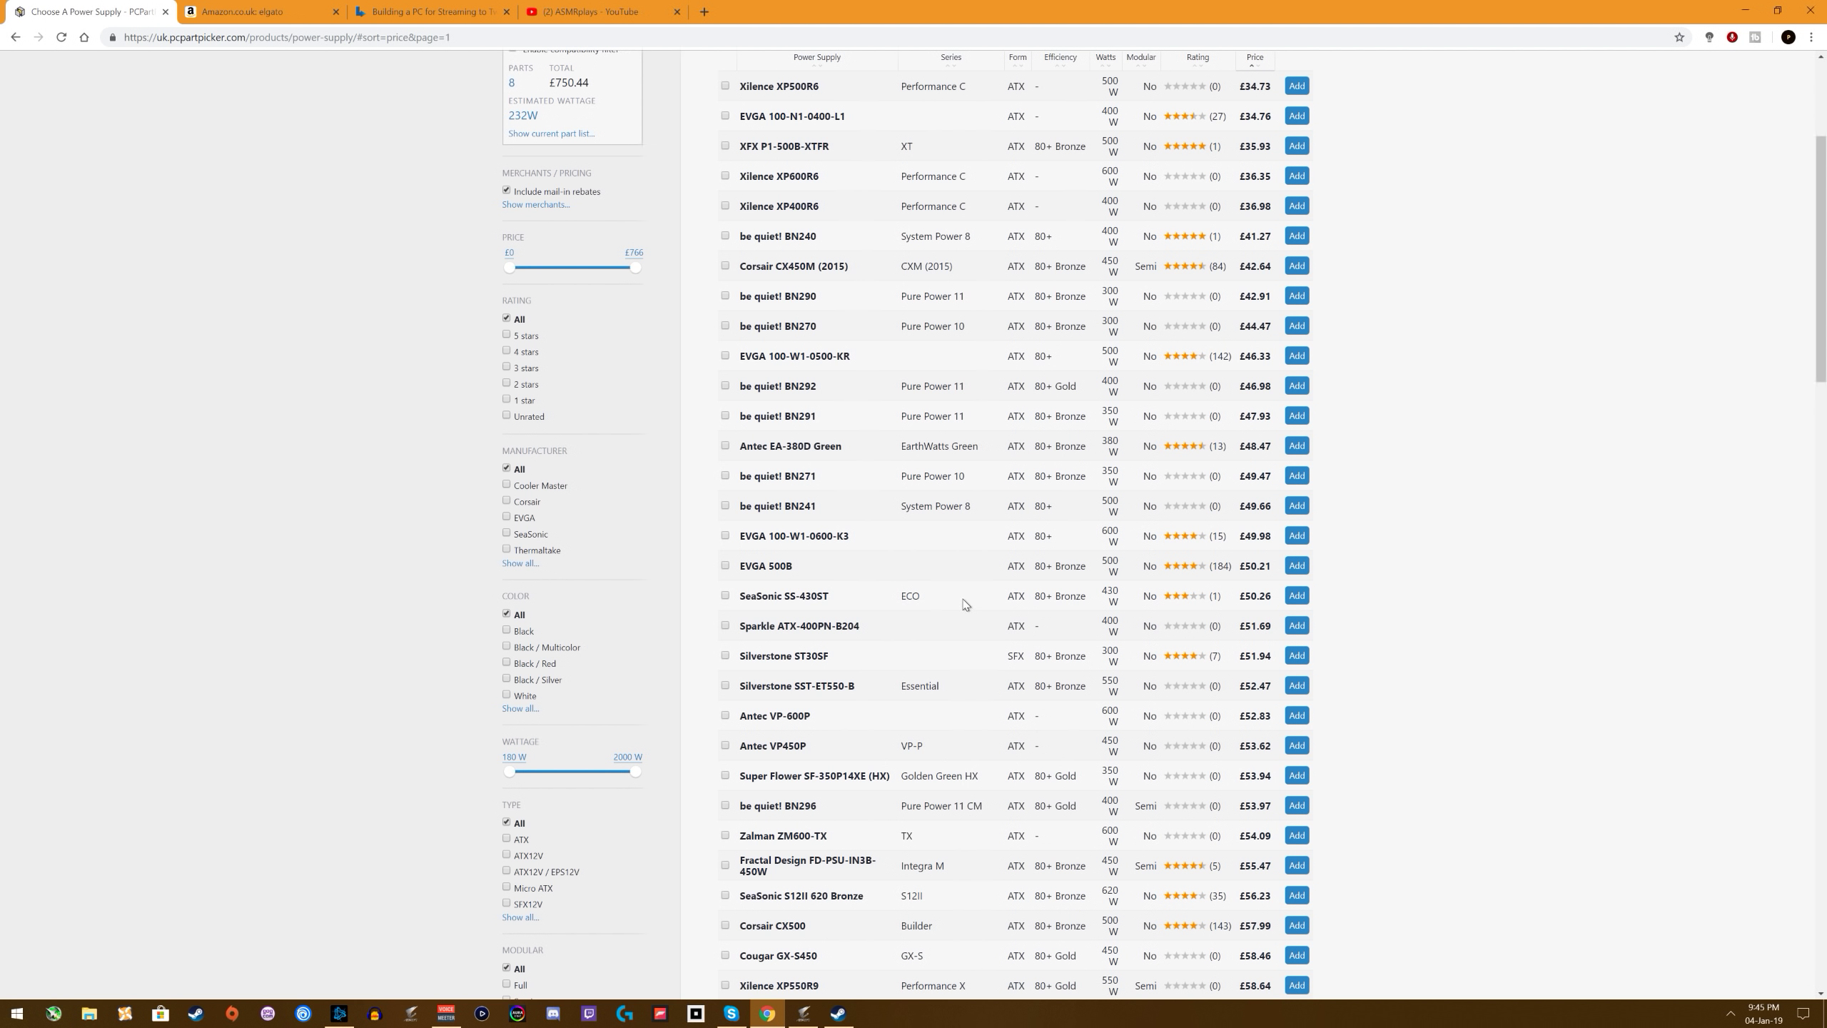
pyautogui.scroll(5, 968, 604)
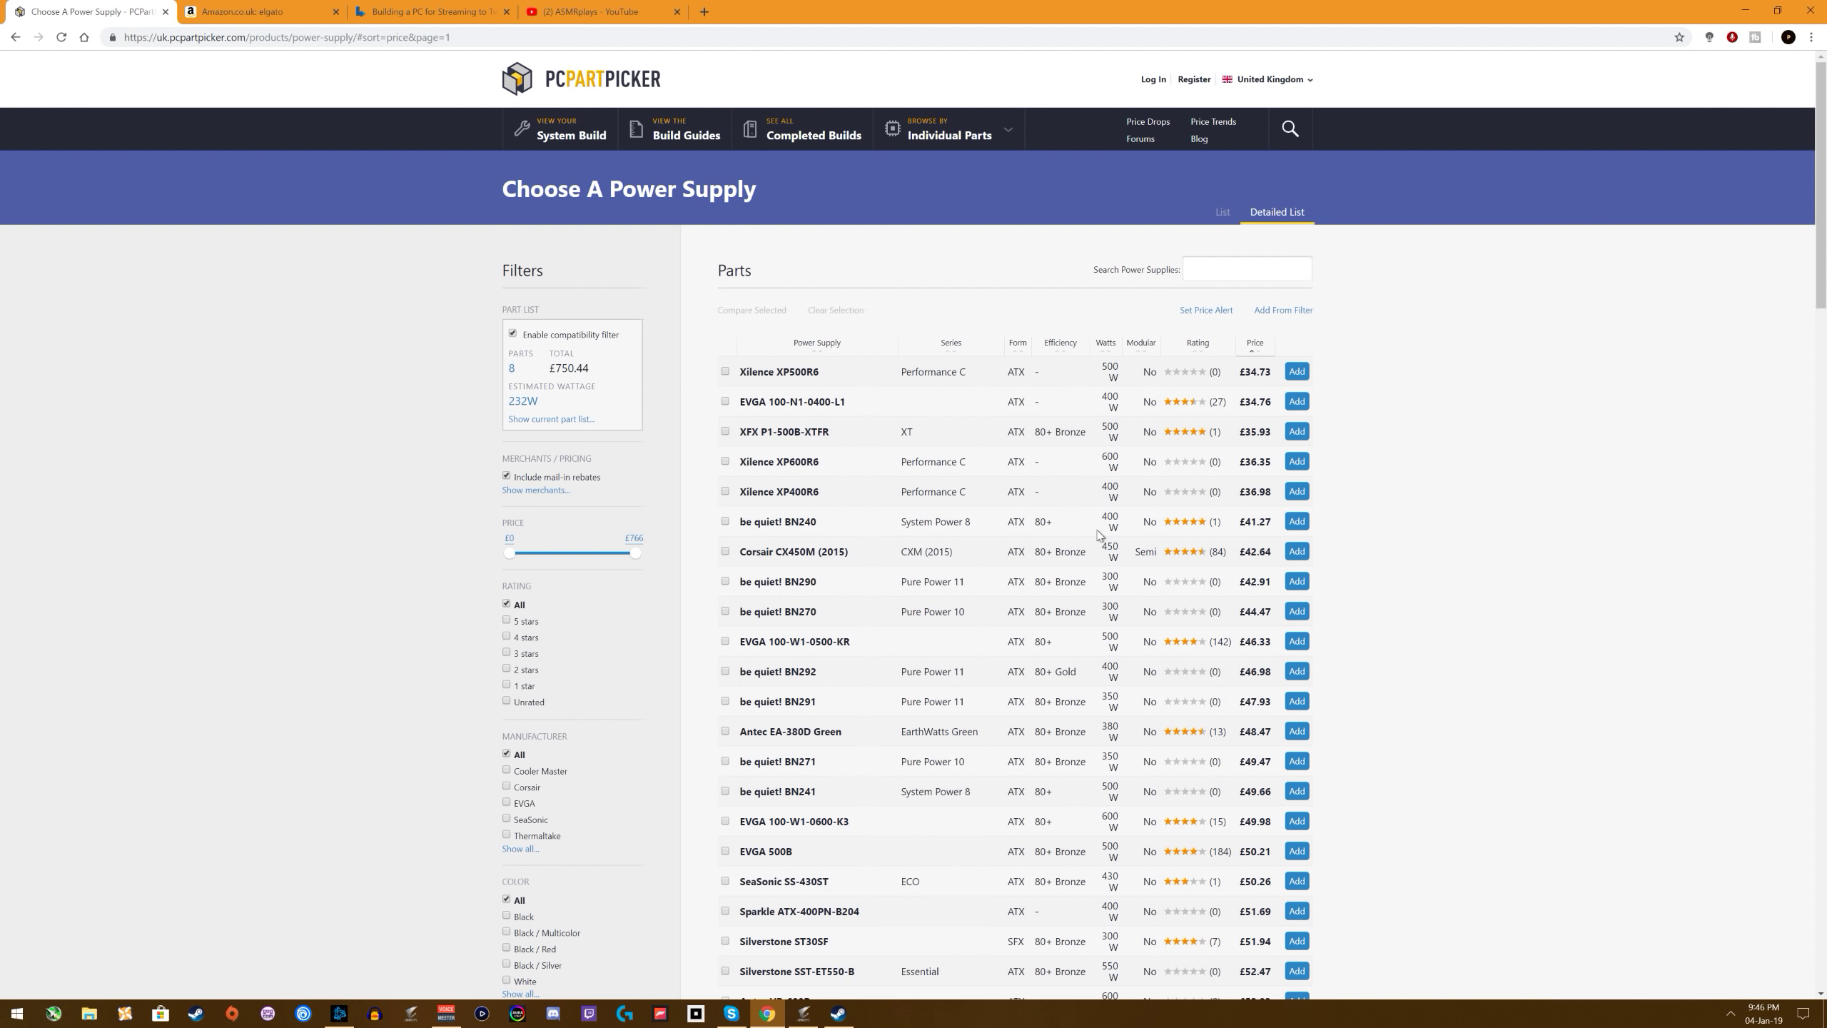
pyautogui.scroll(-5, 1098, 534)
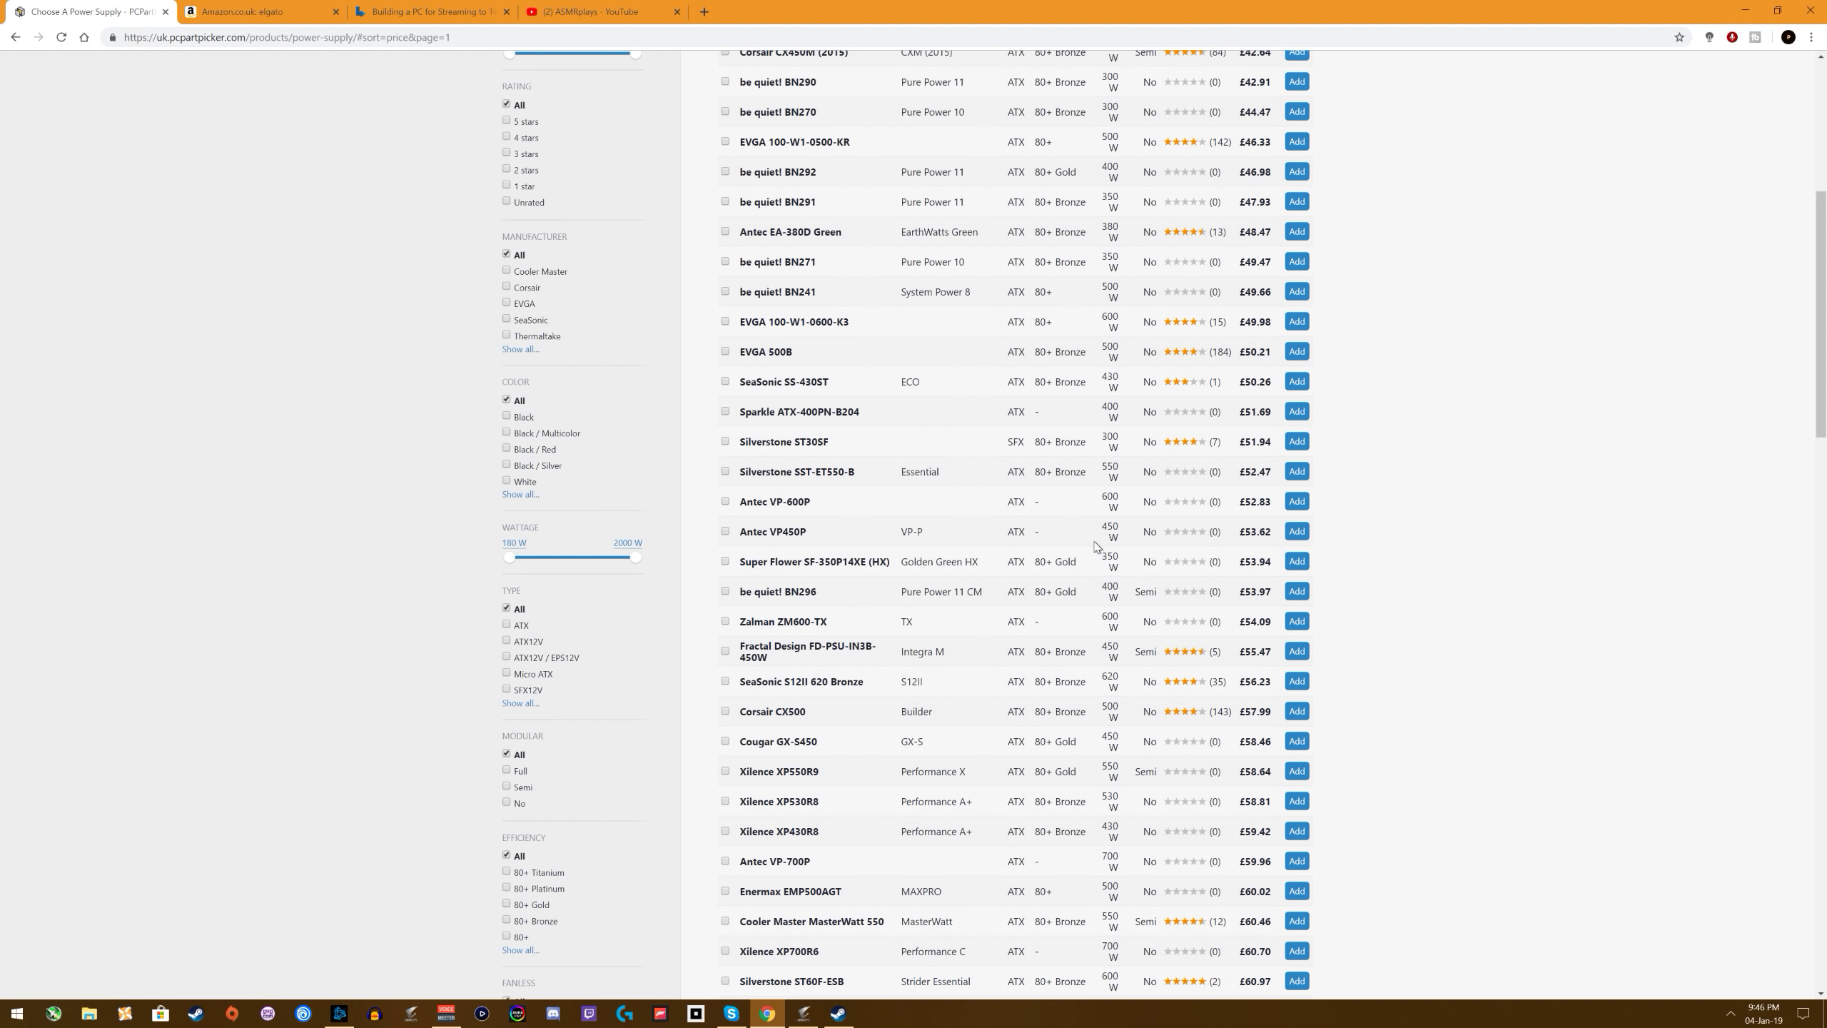
pyautogui.scroll(6, 1094, 546)
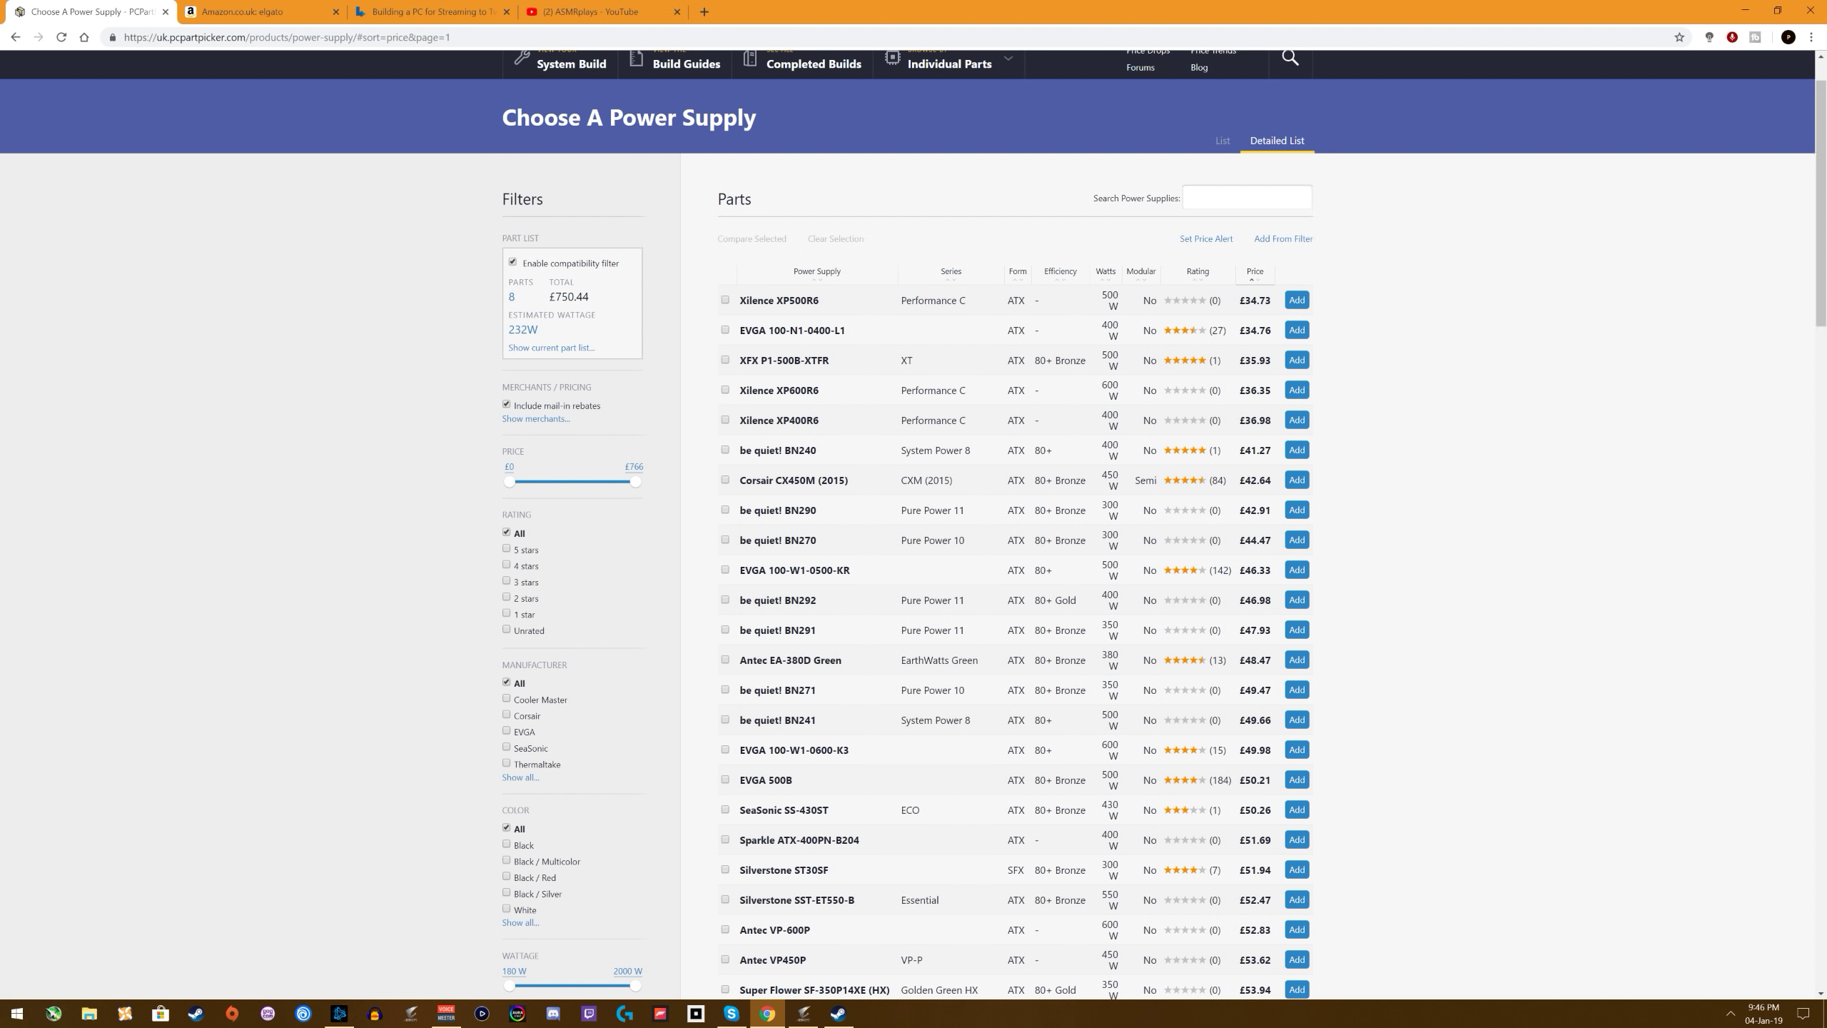
pyautogui.click(1295, 480)
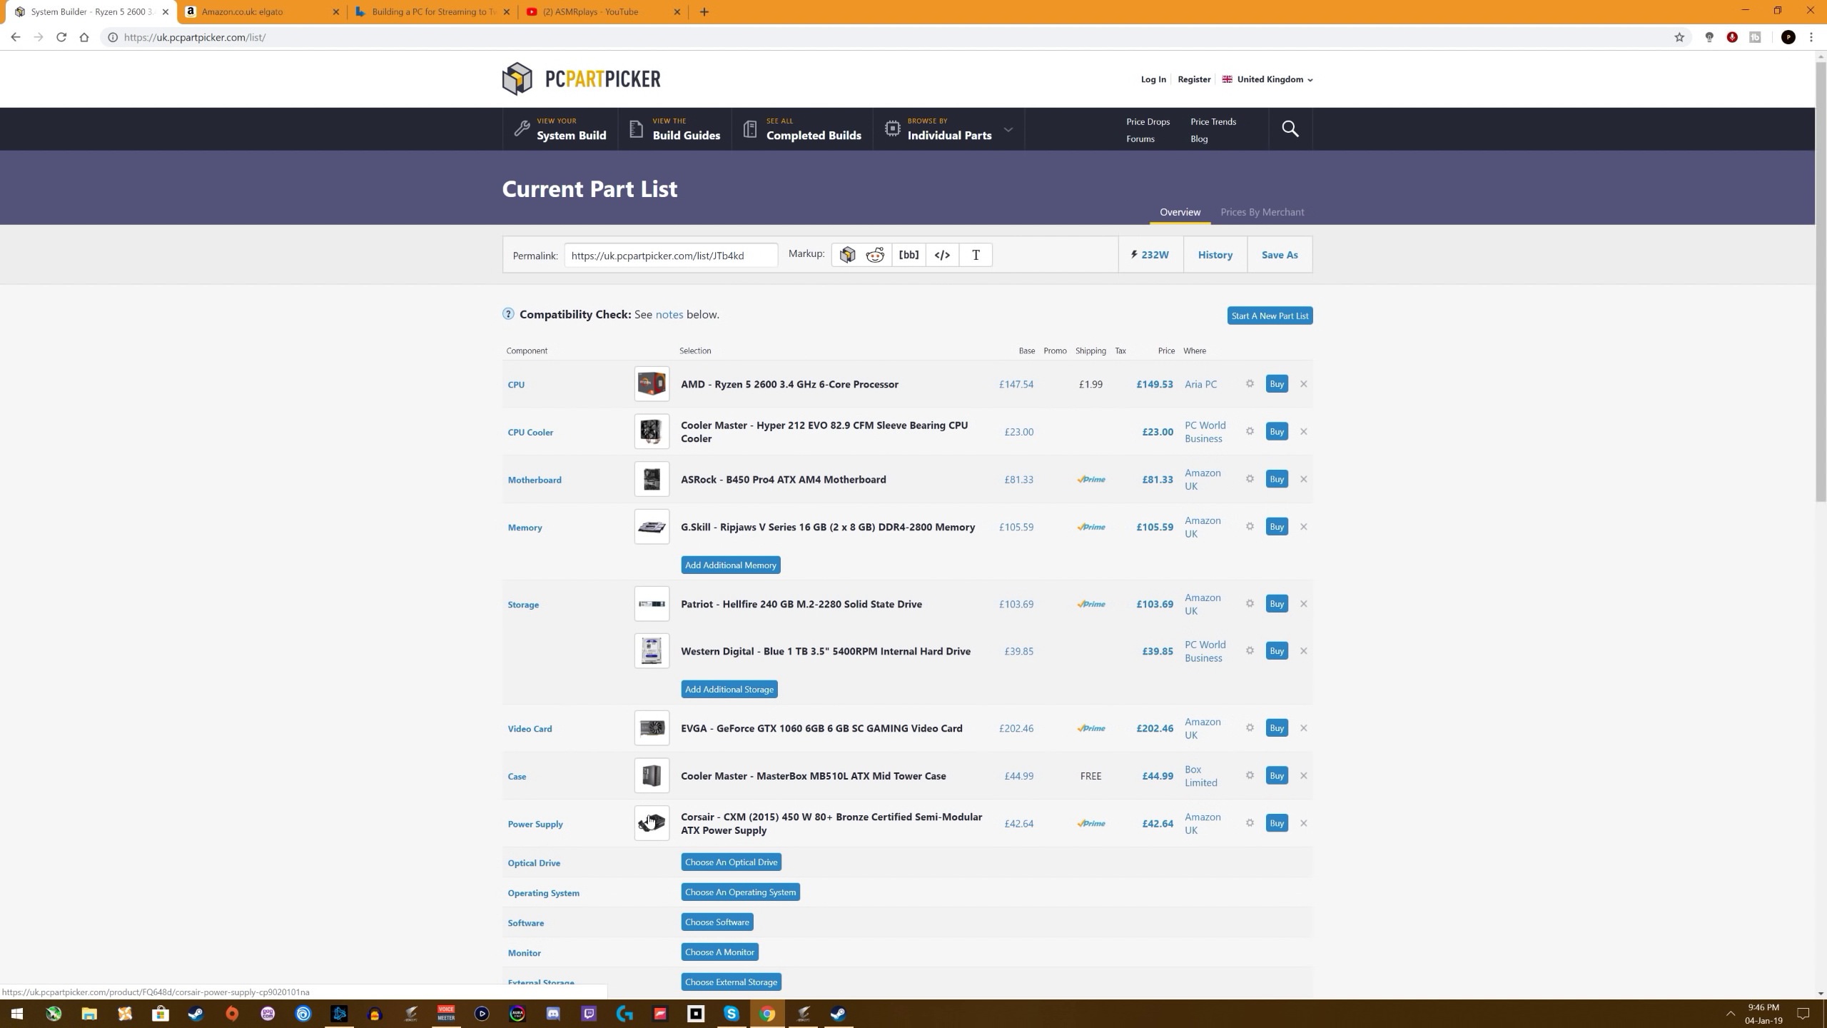
# Step: Review the current part list, checking the chosen components, total price, compatibility notes and the categories still without a selection
pyautogui.scroll(-6, 750, 488)
pyautogui.scroll(5, 751, 488)
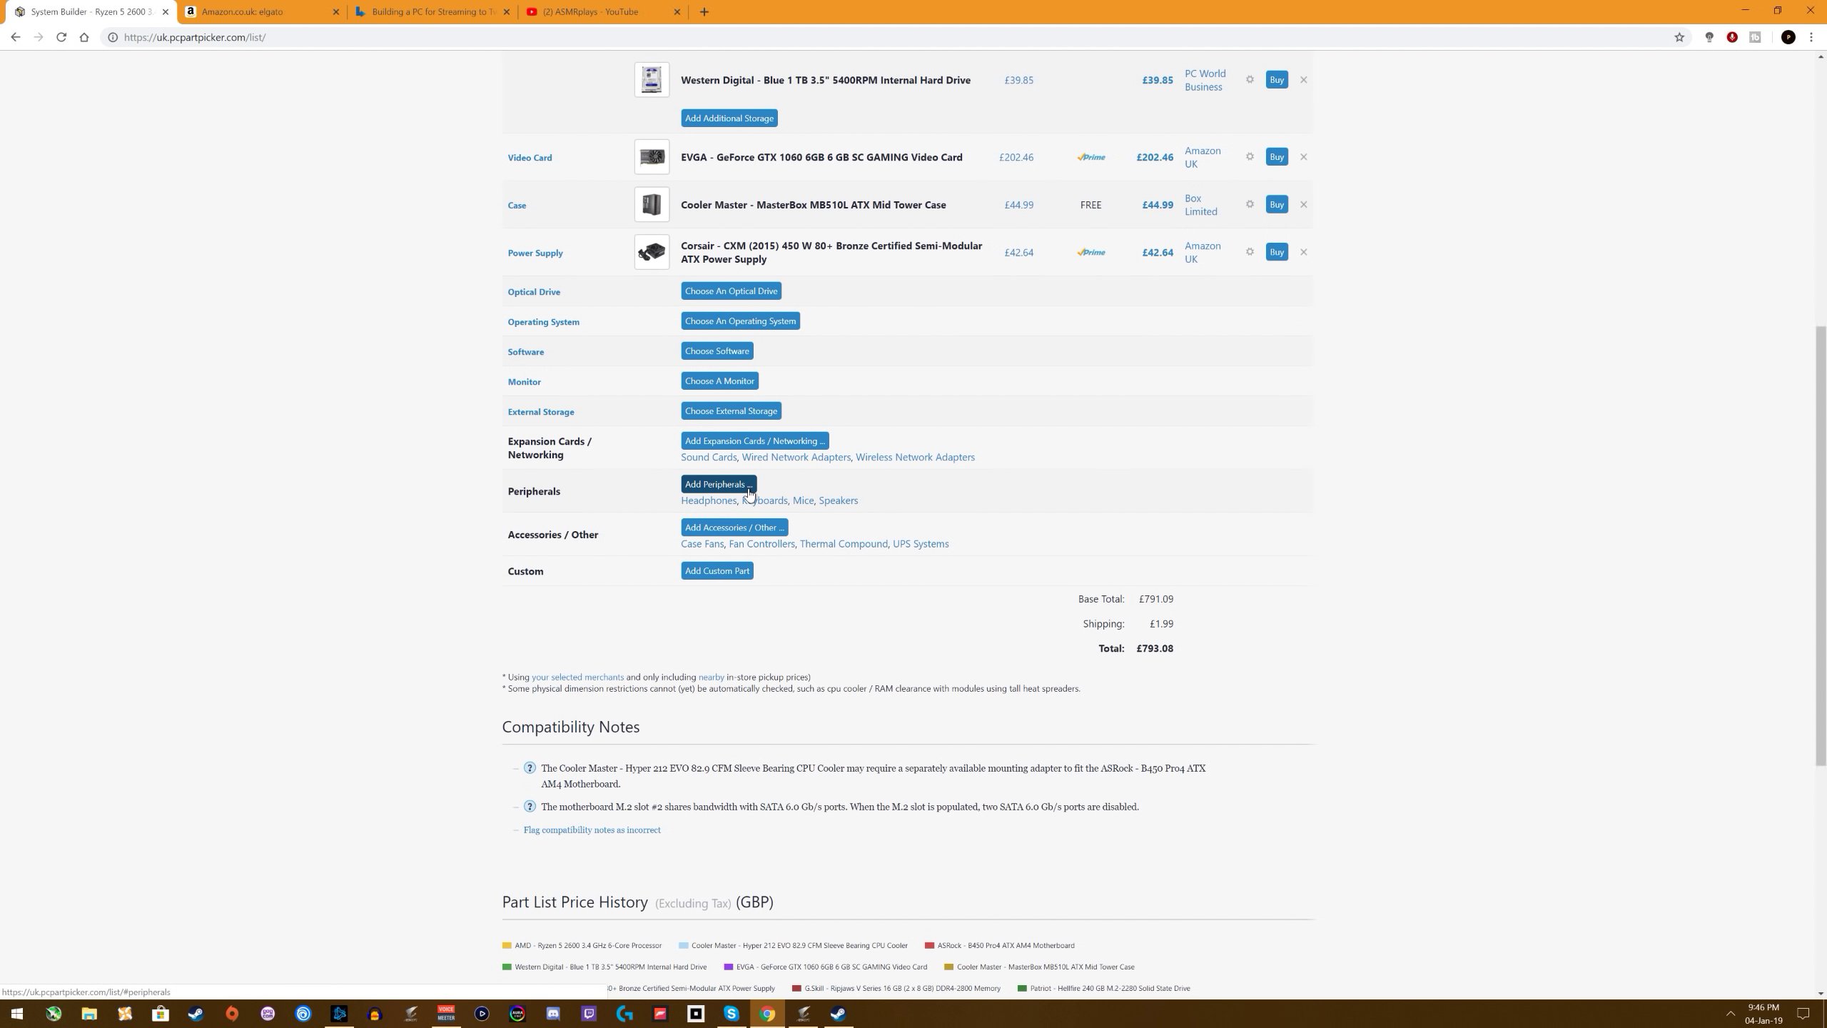
pyautogui.scroll(2, 989, 721)
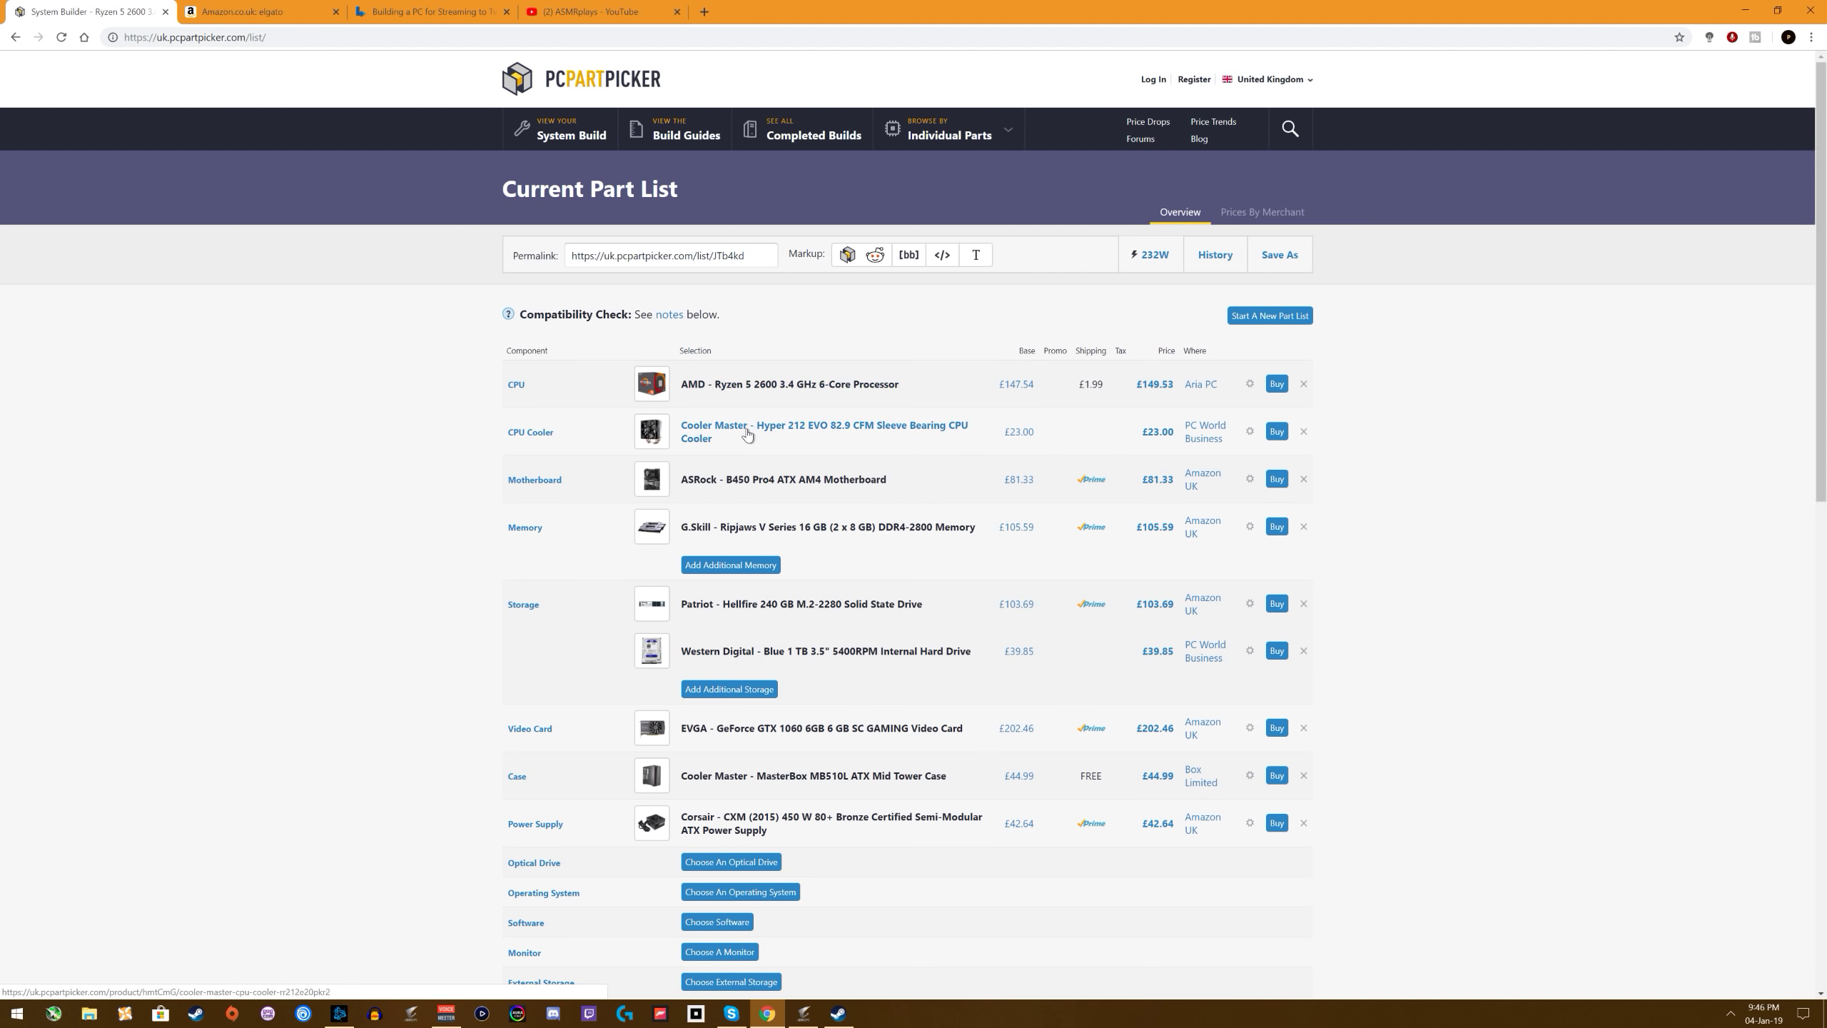
pyautogui.scroll(-5, 1116, 459)
pyautogui.scroll(3, 974, 564)
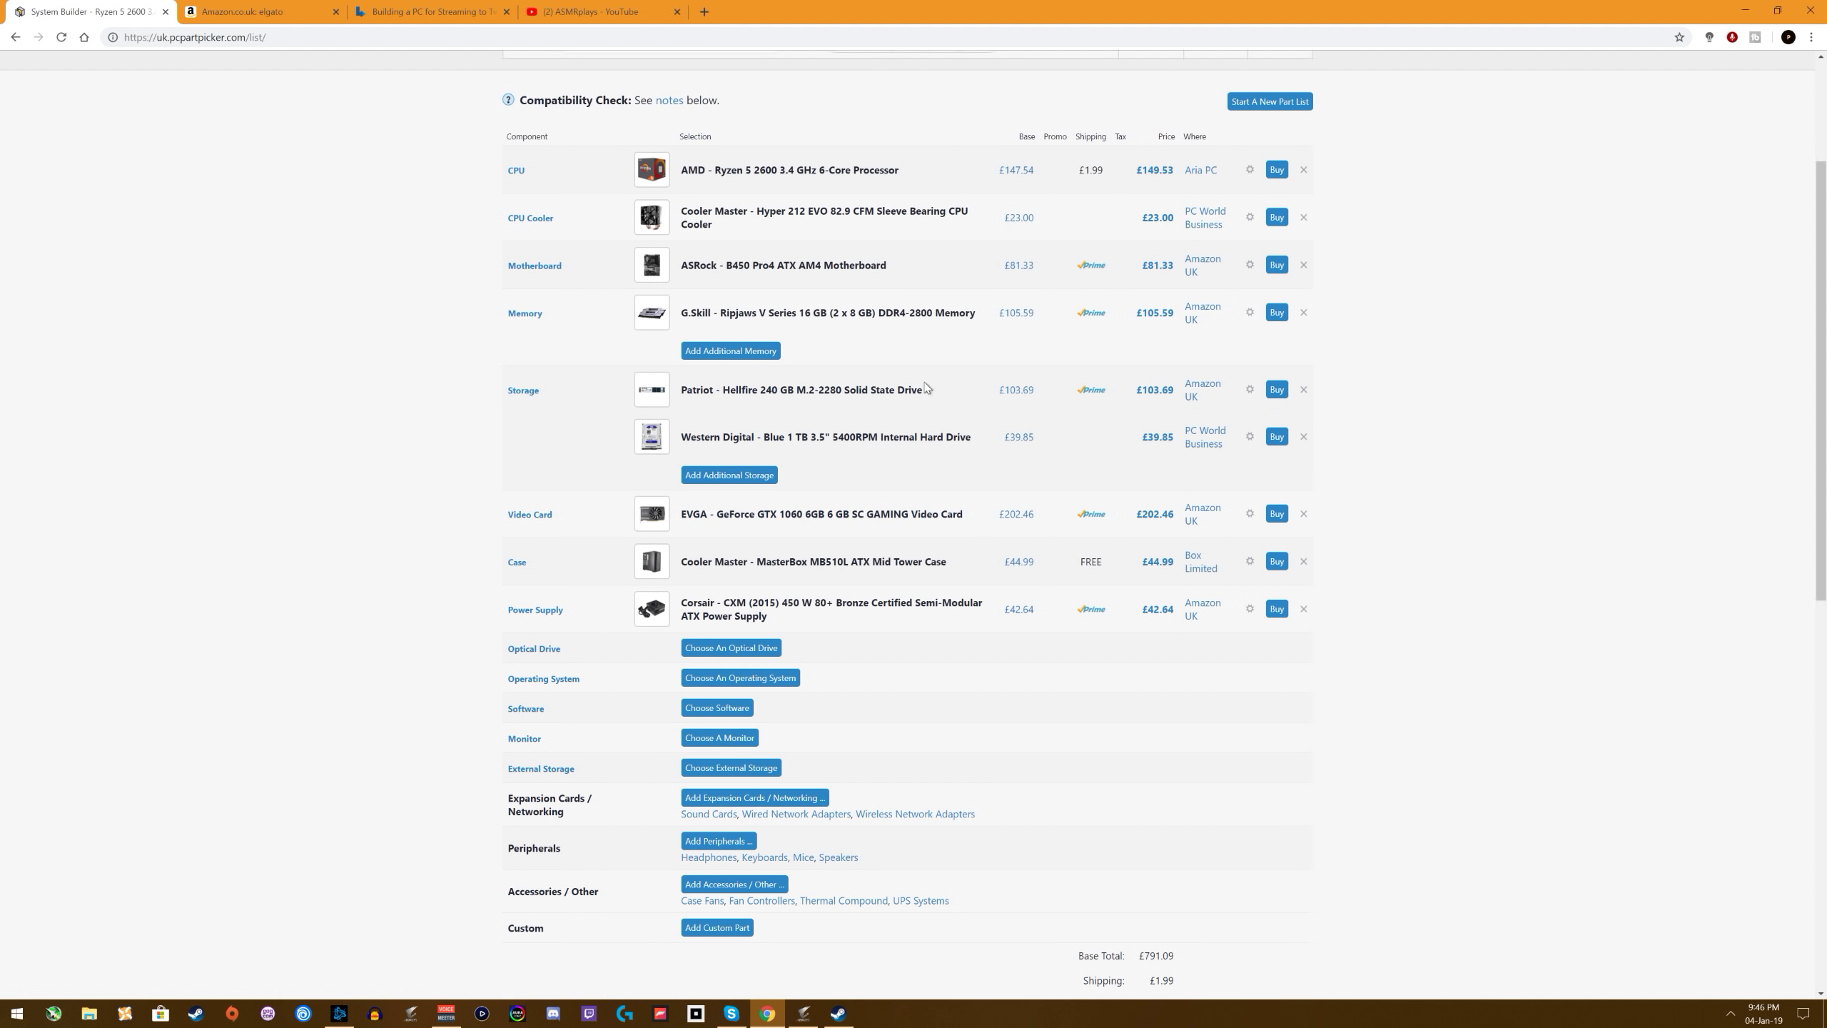
pyautogui.scroll(-4, 897, 534)
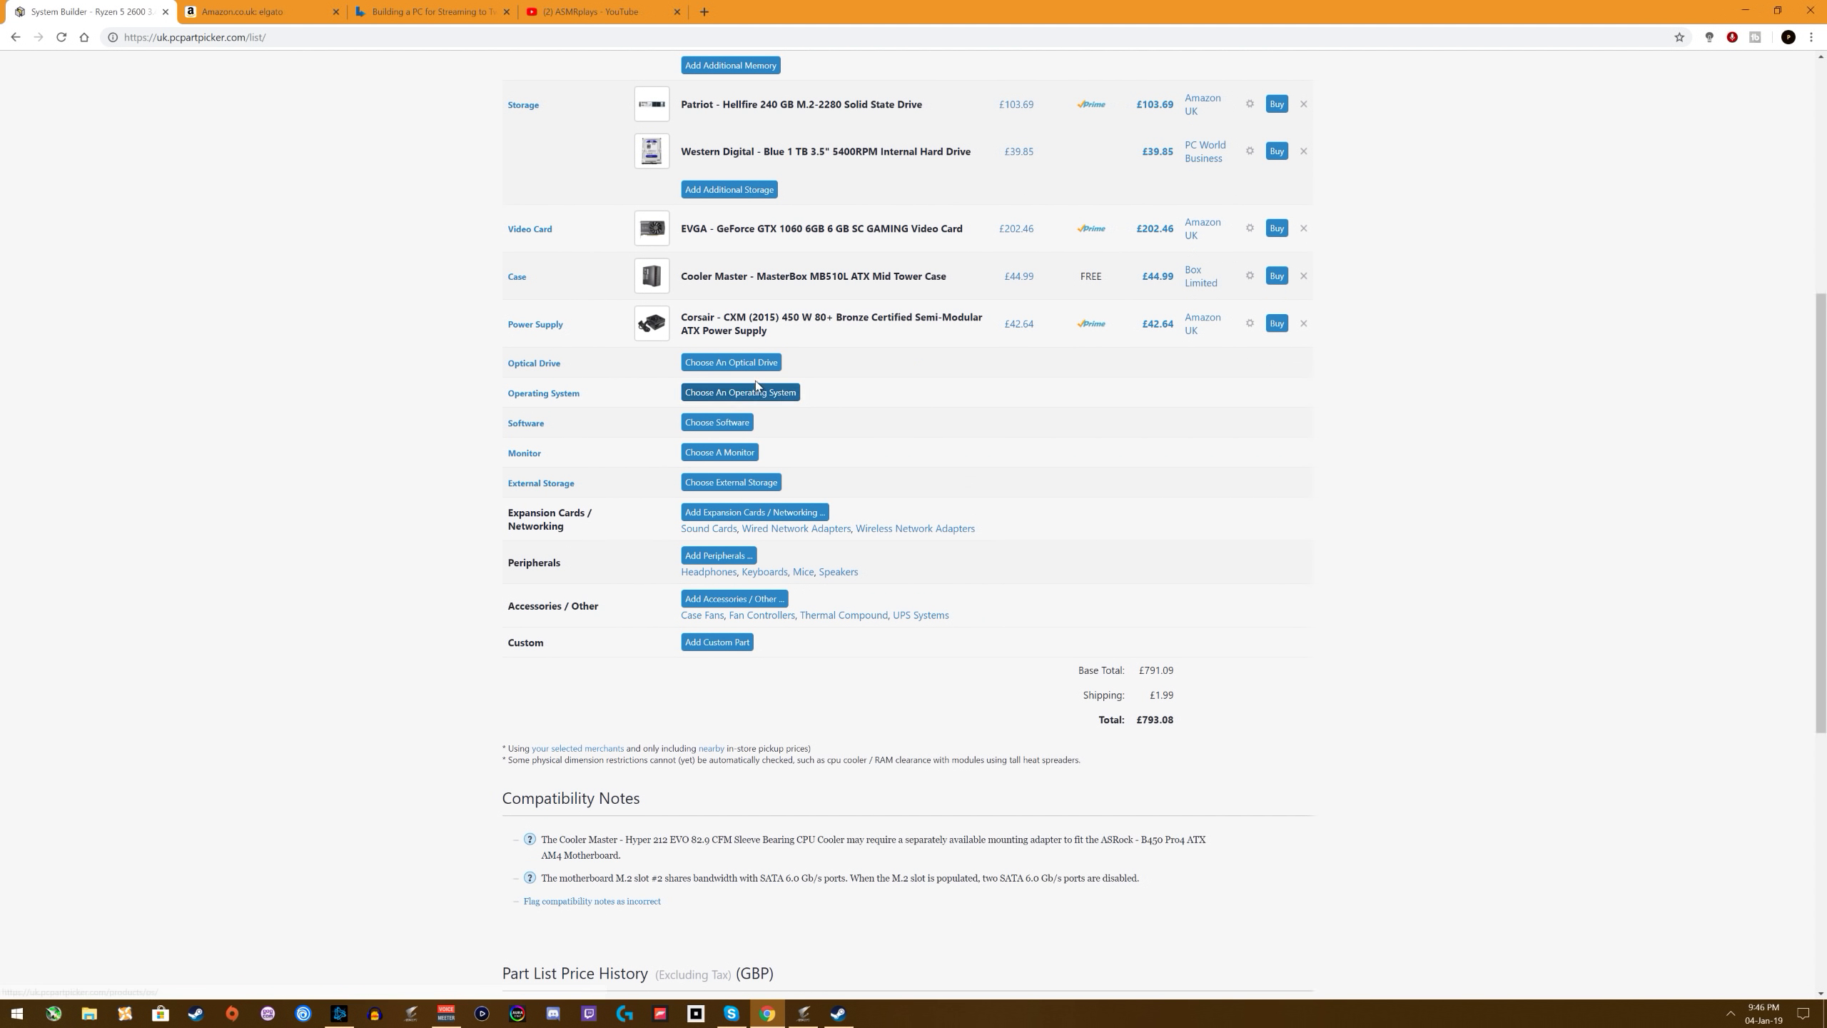
pyautogui.scroll(2, 642, 458)
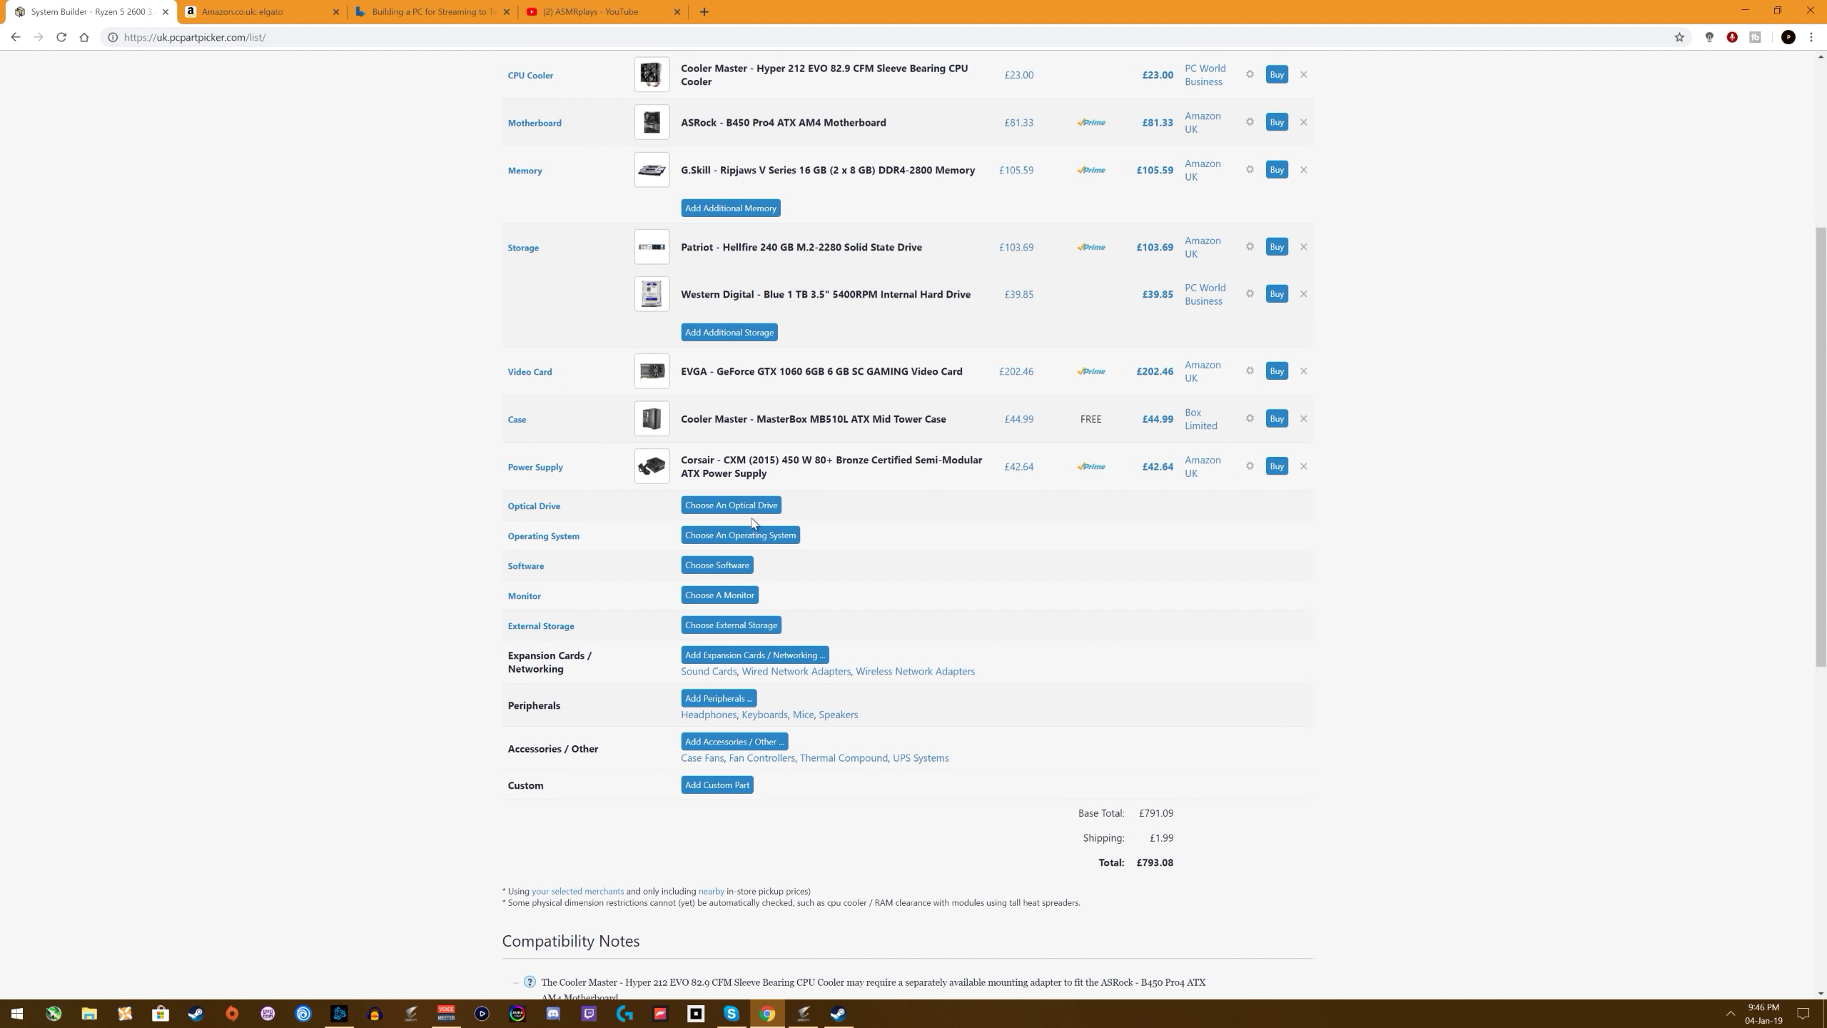
# Step: Open the operating system selection, sort it by lowest price and add Microsoft Windows 10 Home (64-bit) to the part list
pyautogui.click(716, 536)
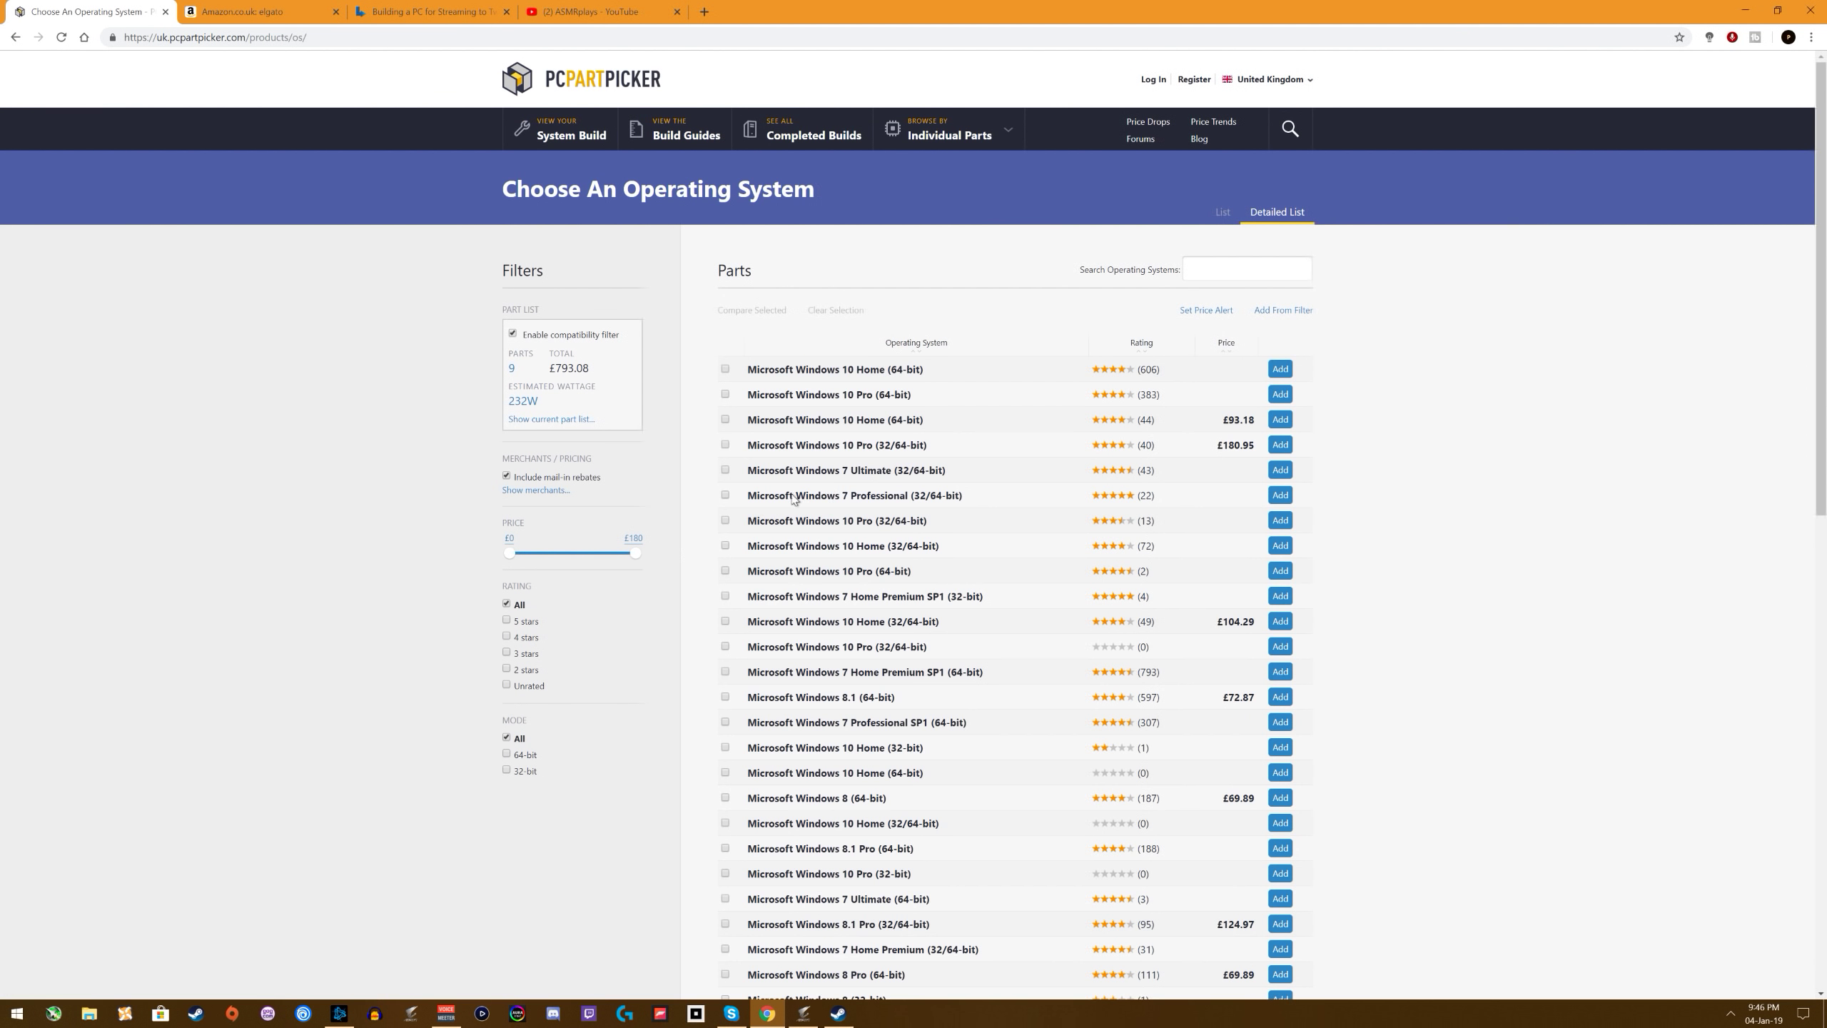
pyautogui.scroll(-5, 967, 431)
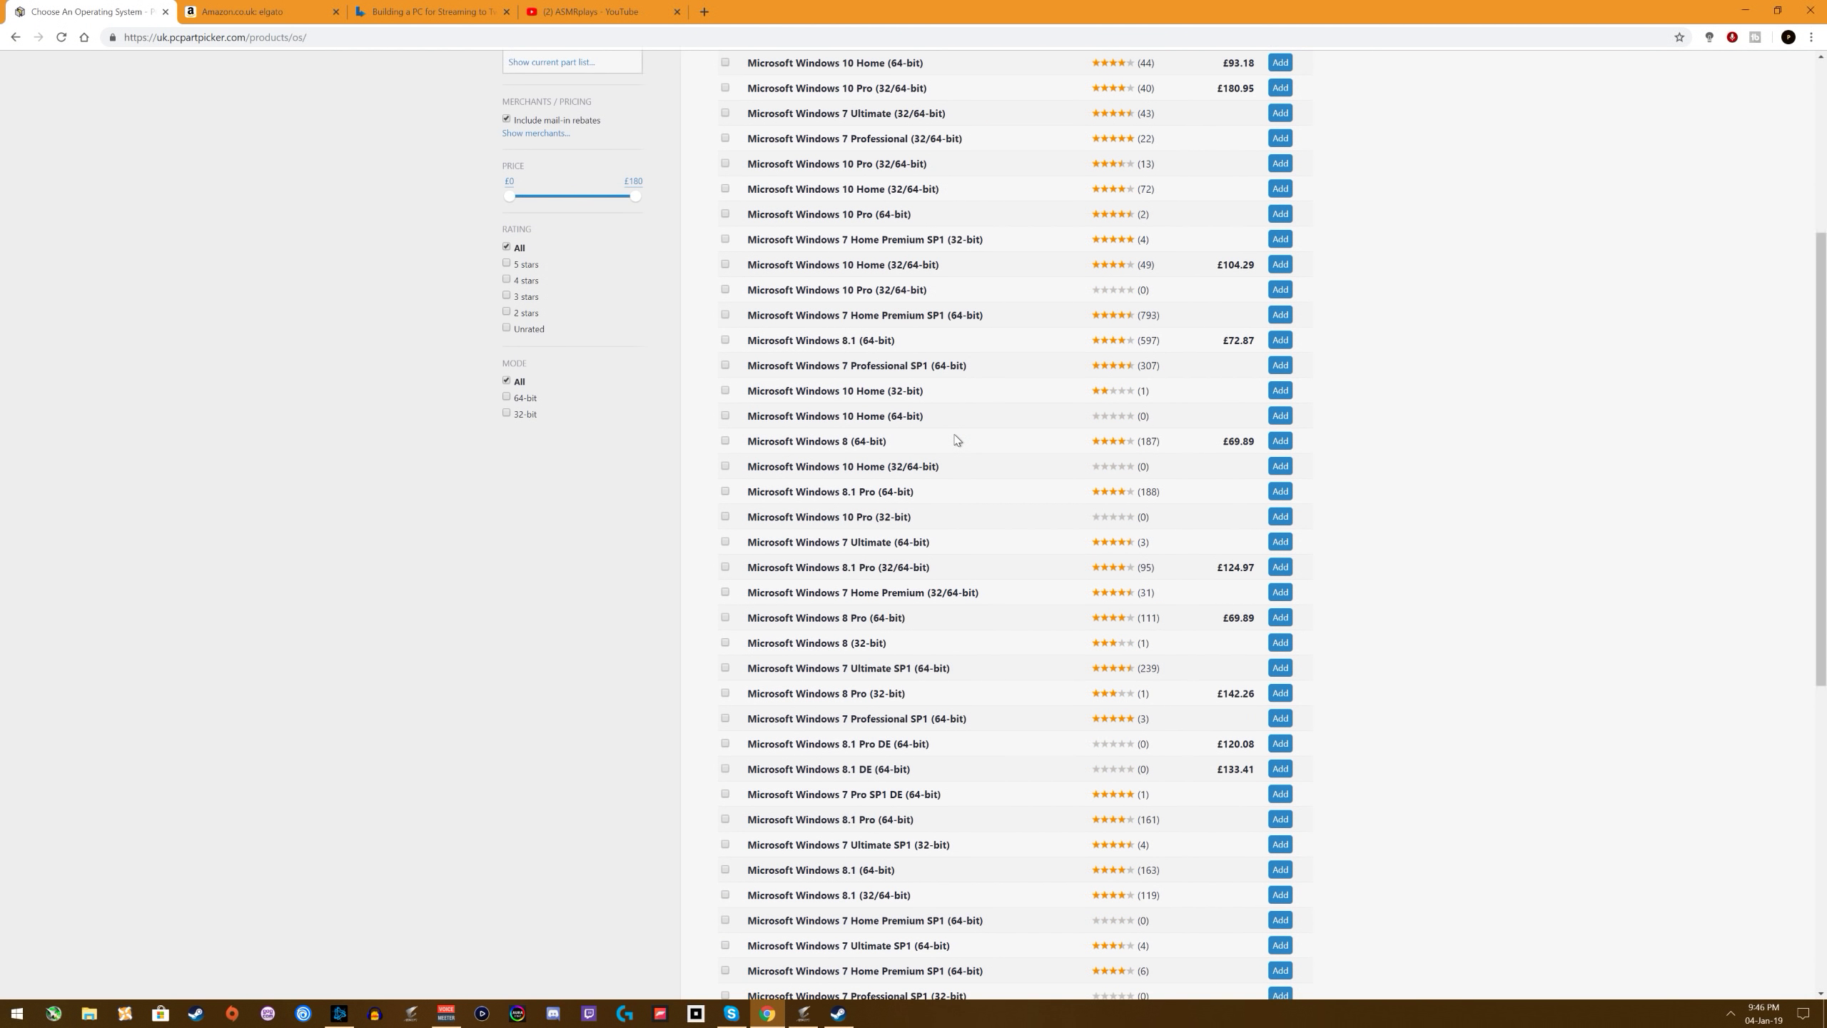
pyautogui.scroll(5, 957, 440)
pyautogui.click(1226, 343)
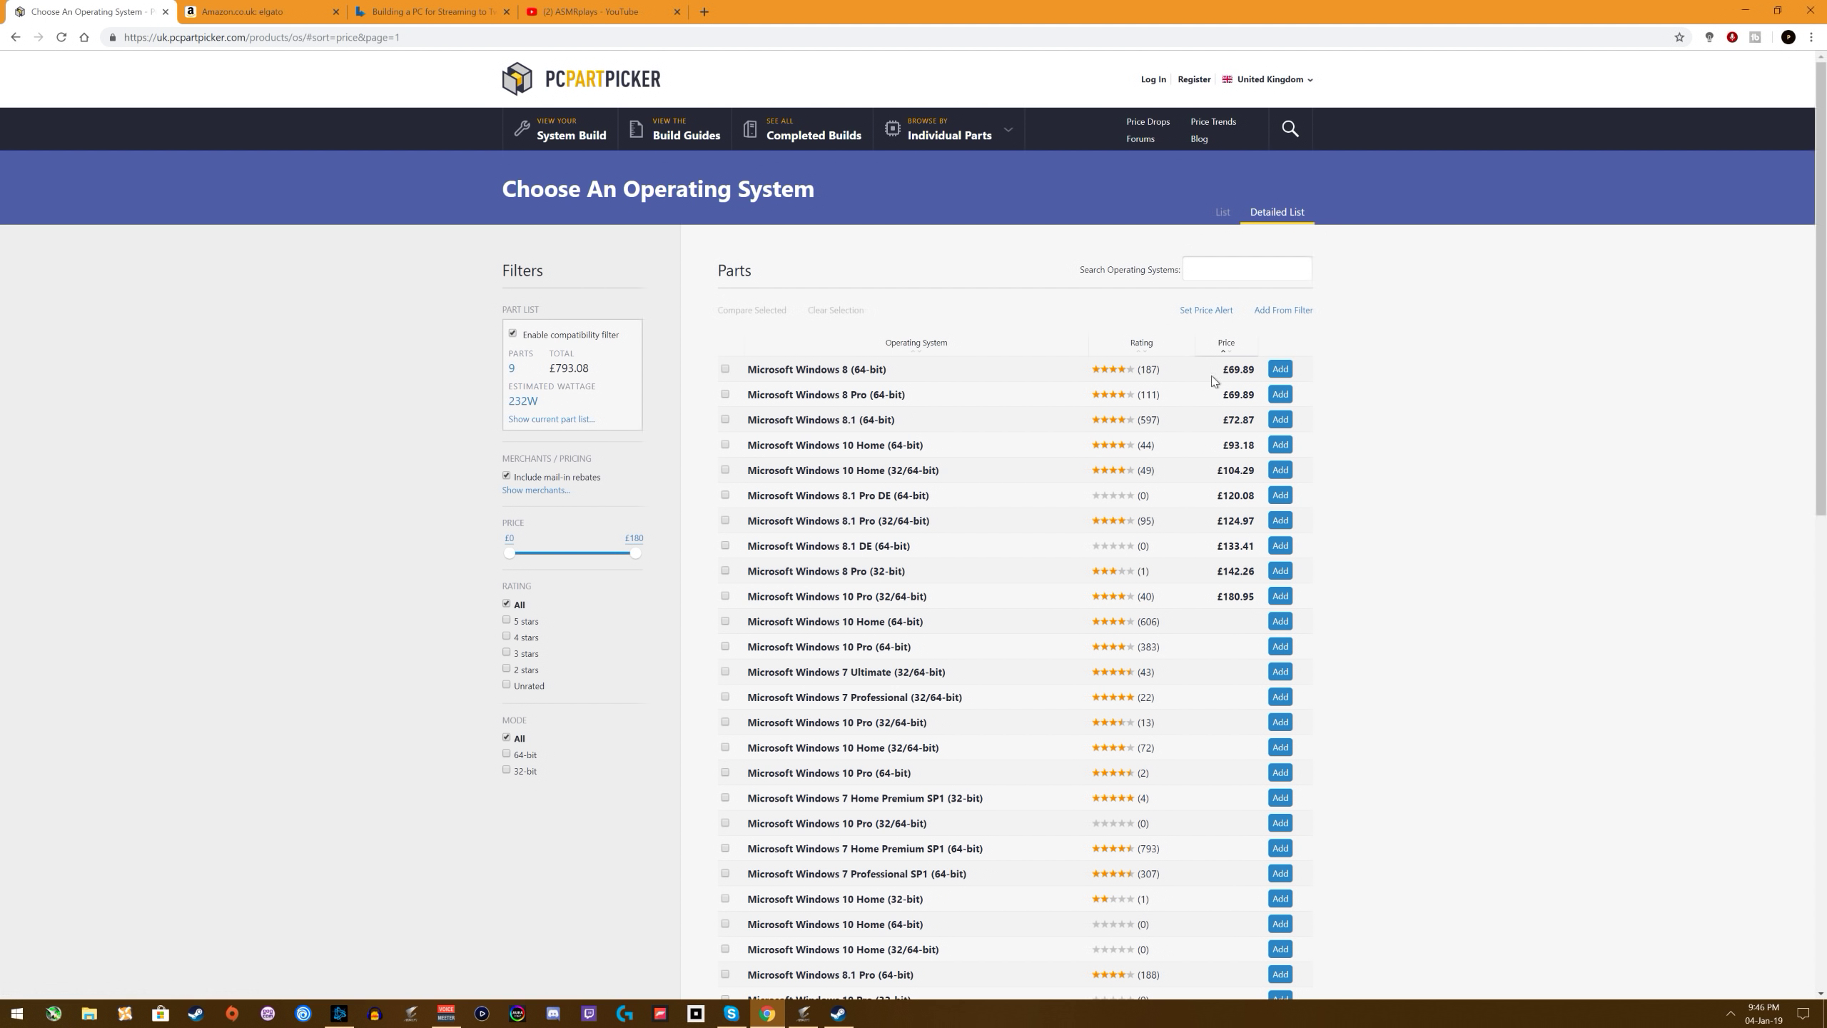
pyautogui.click(1280, 445)
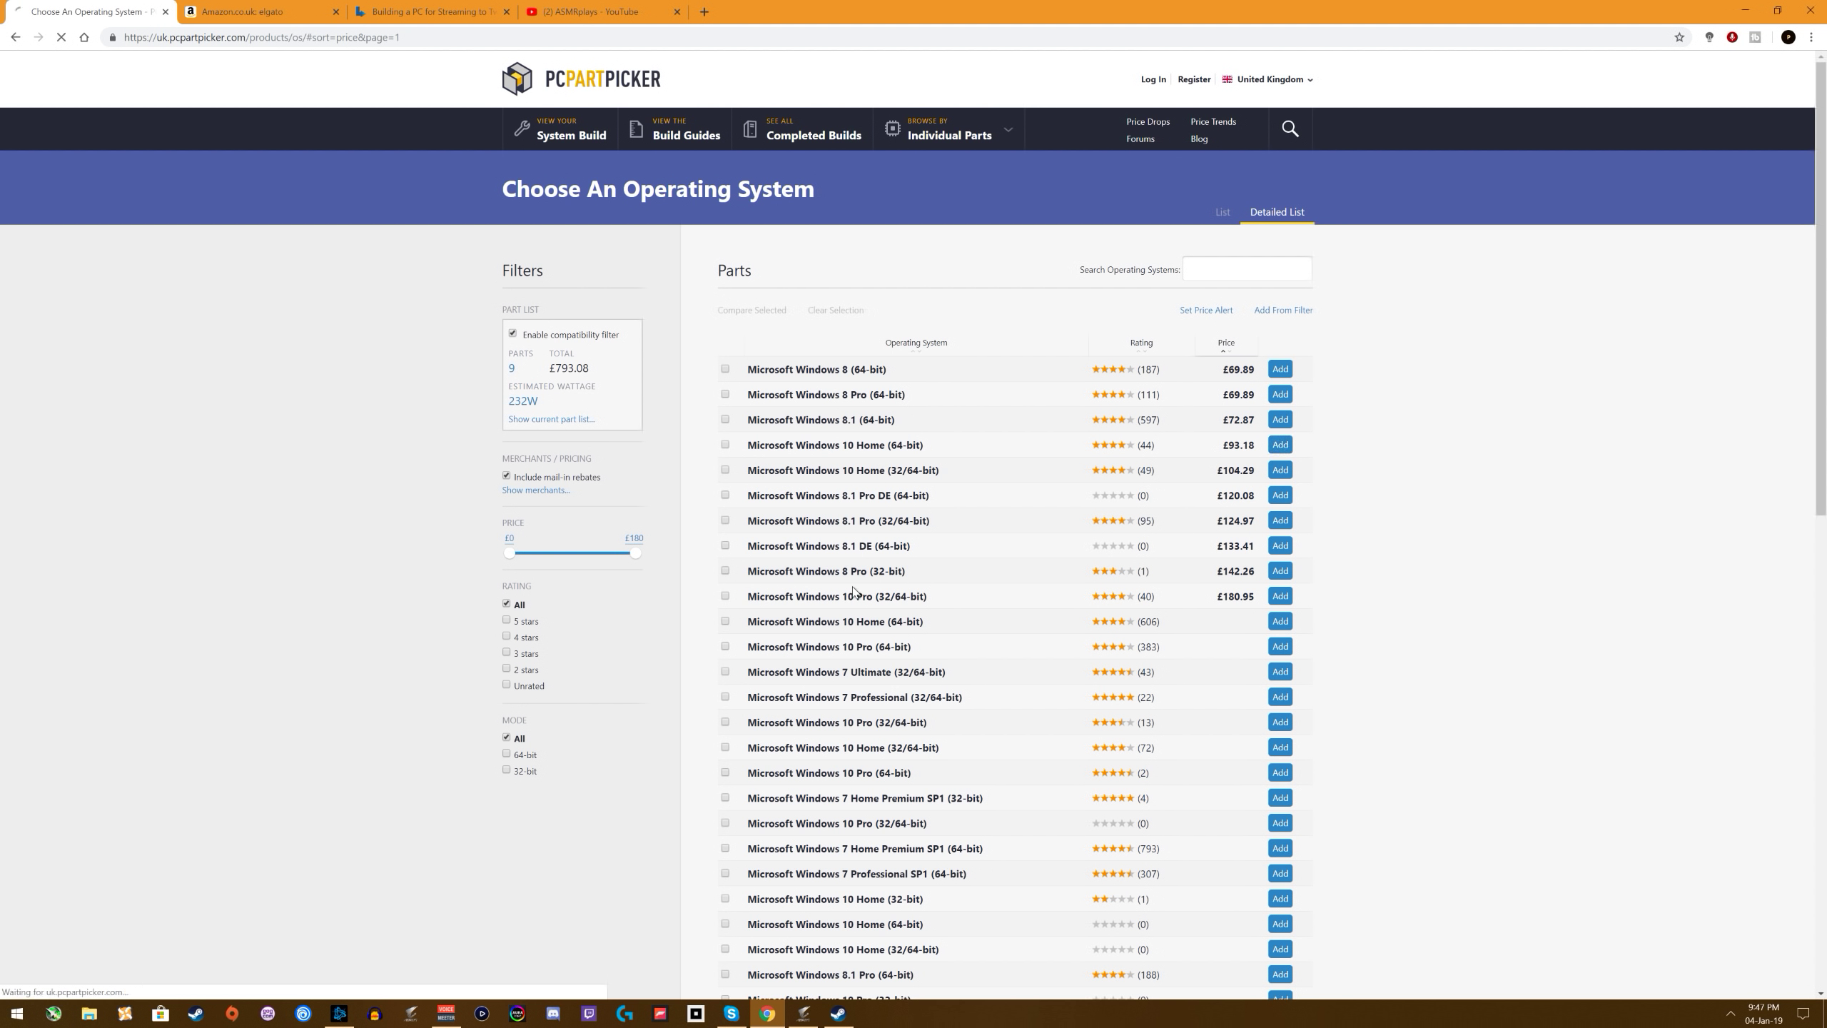
# Step: Check the updated part list and total, and remove Microsoft Windows 10 Home OEM 64-bit from it
pyautogui.scroll(-5, 1039, 447)
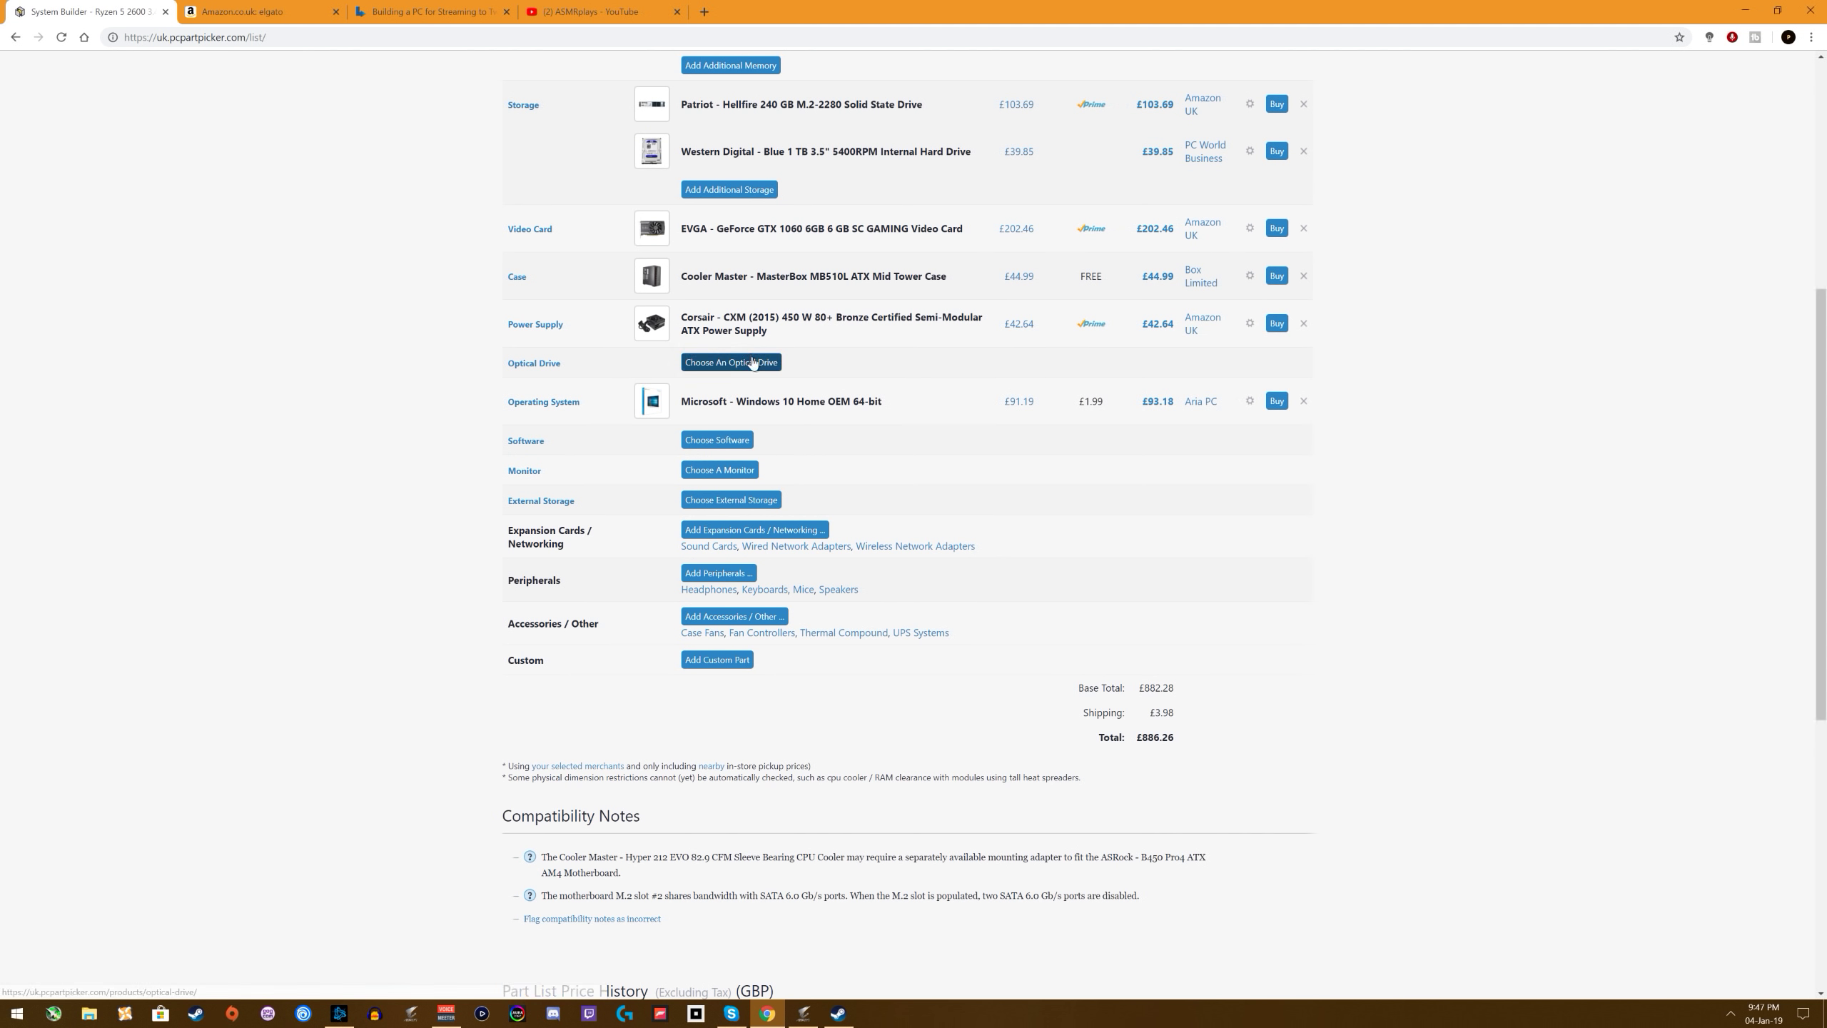
pyautogui.scroll(2, 856, 416)
pyautogui.scroll(4, 856, 423)
pyautogui.scroll(-5, 856, 422)
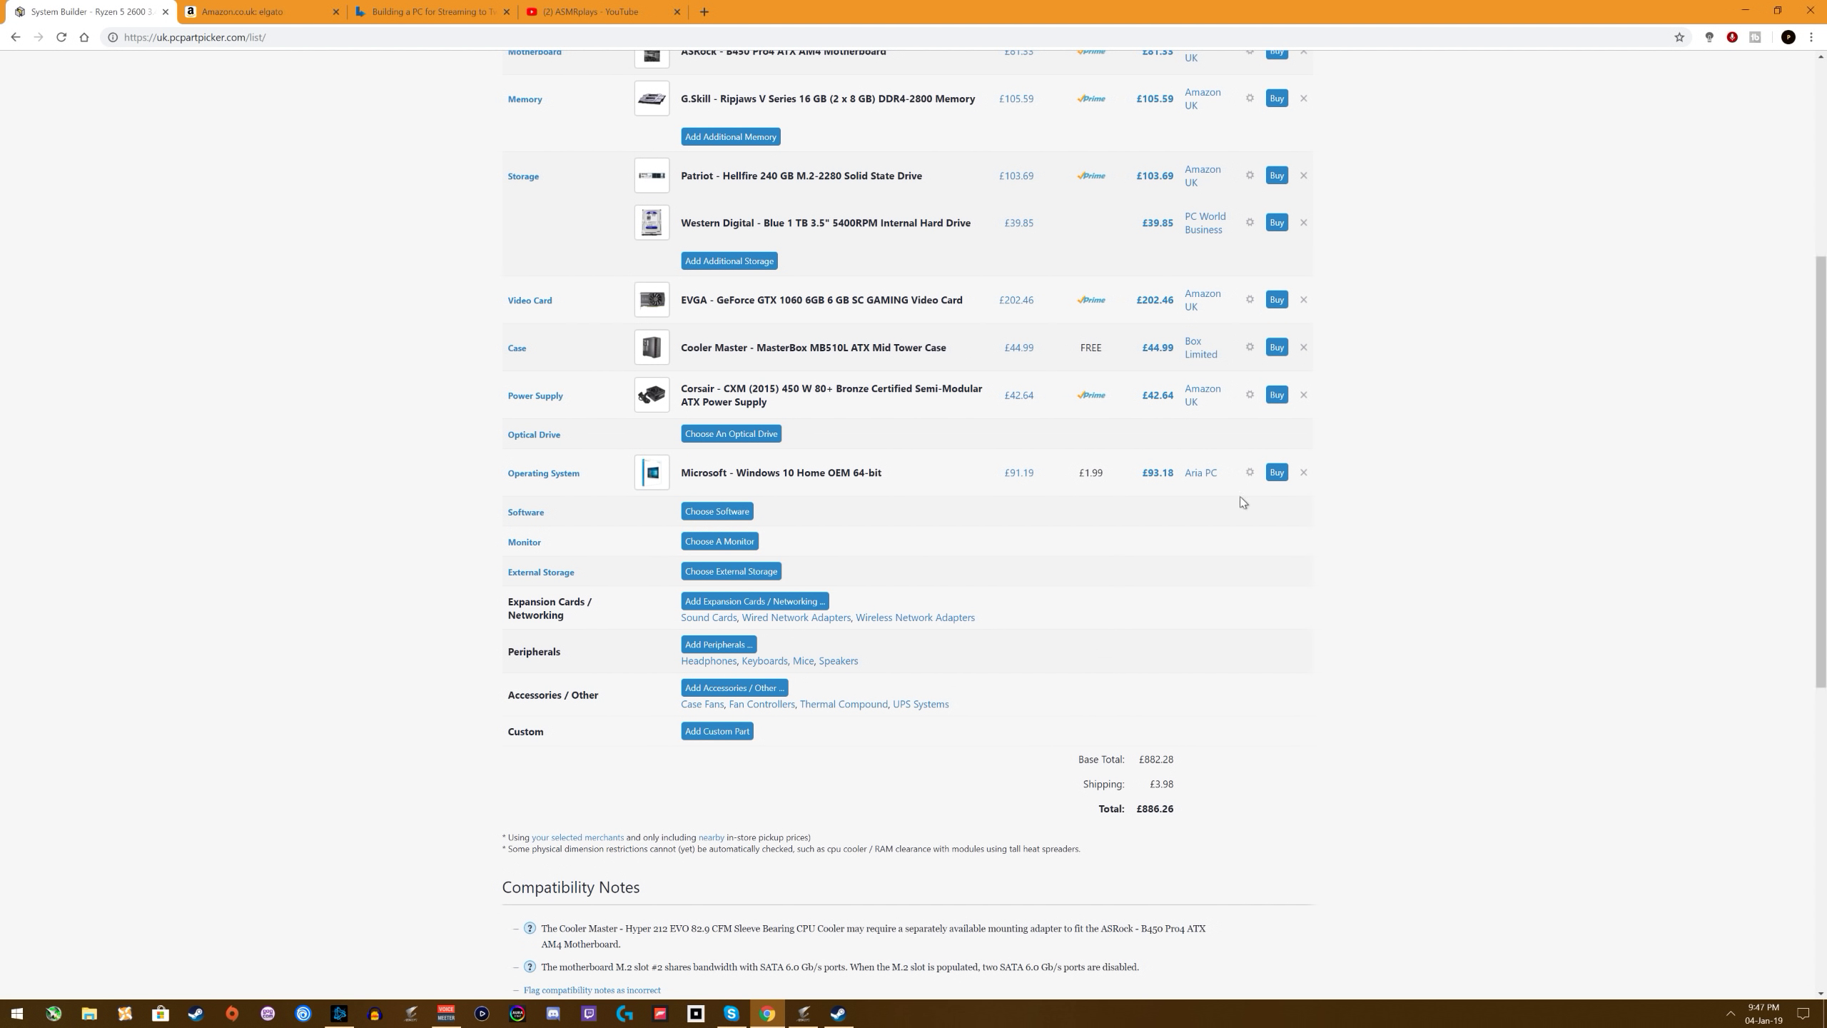
pyautogui.click(1302, 473)
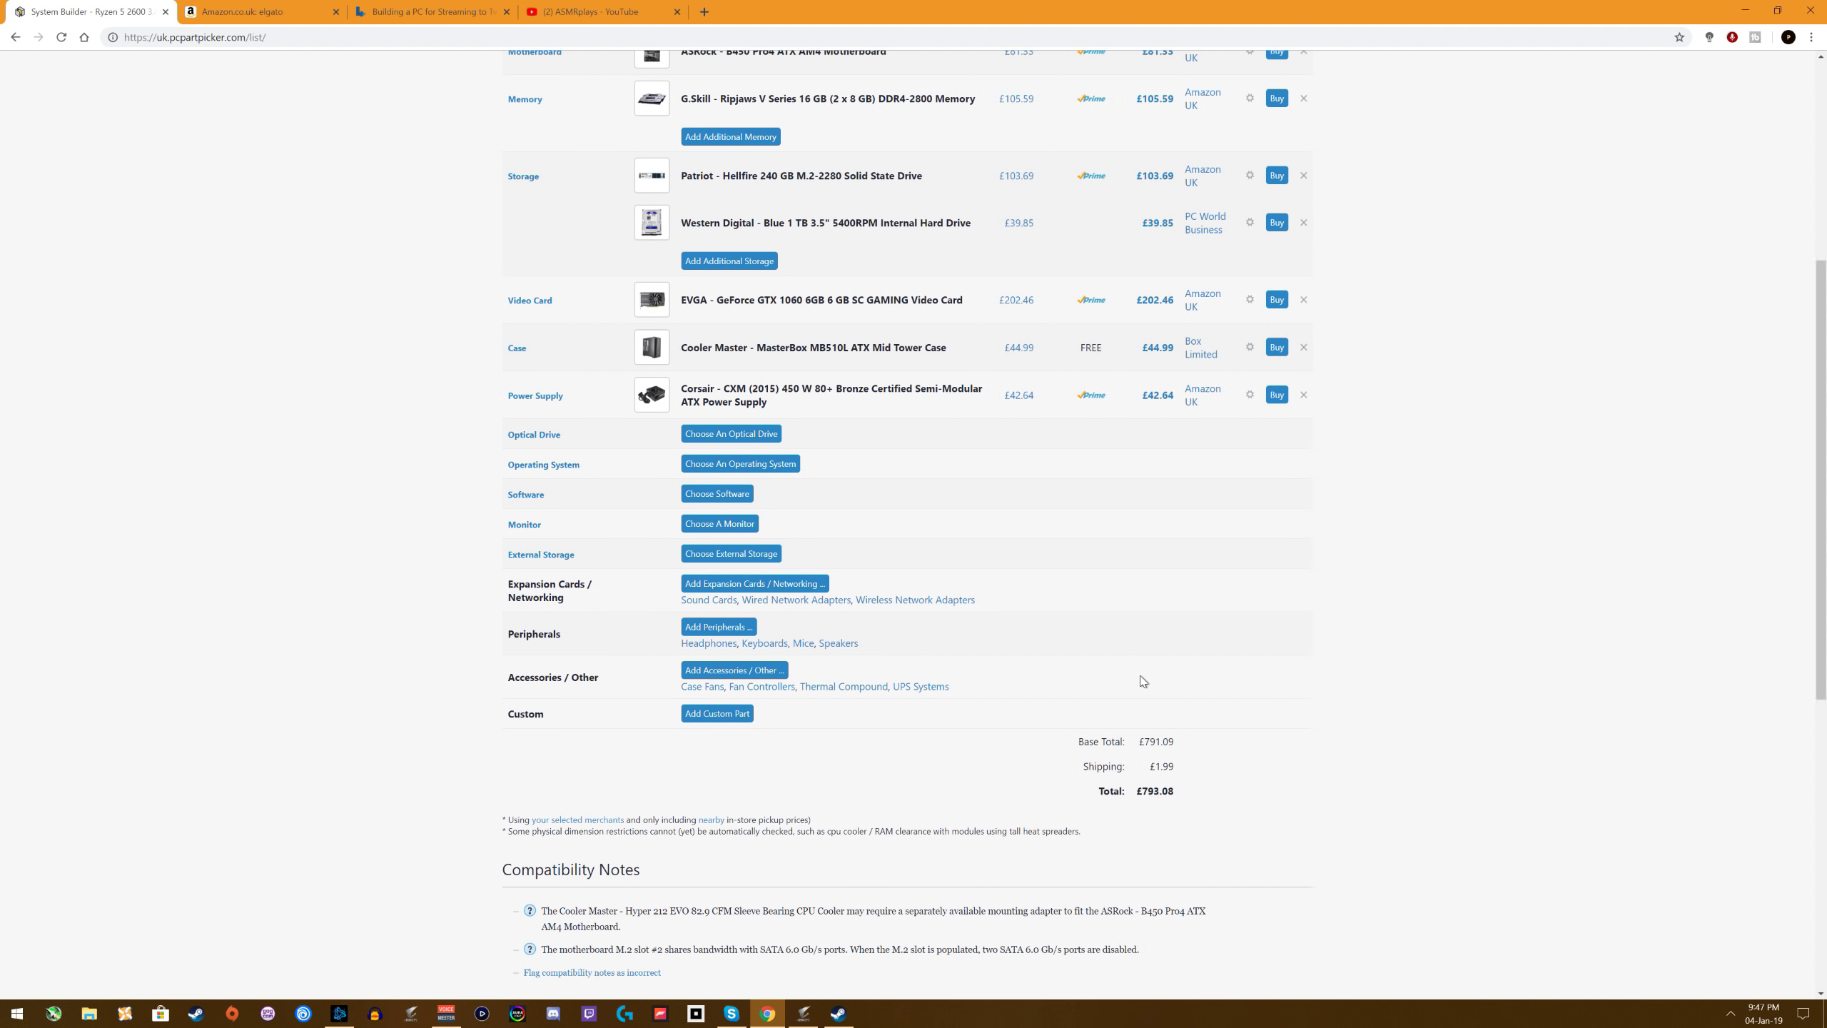
# Step: Examine the full part list from CPU to power supply, along with the overall price without an operating system
pyautogui.scroll(1, 1144, 681)
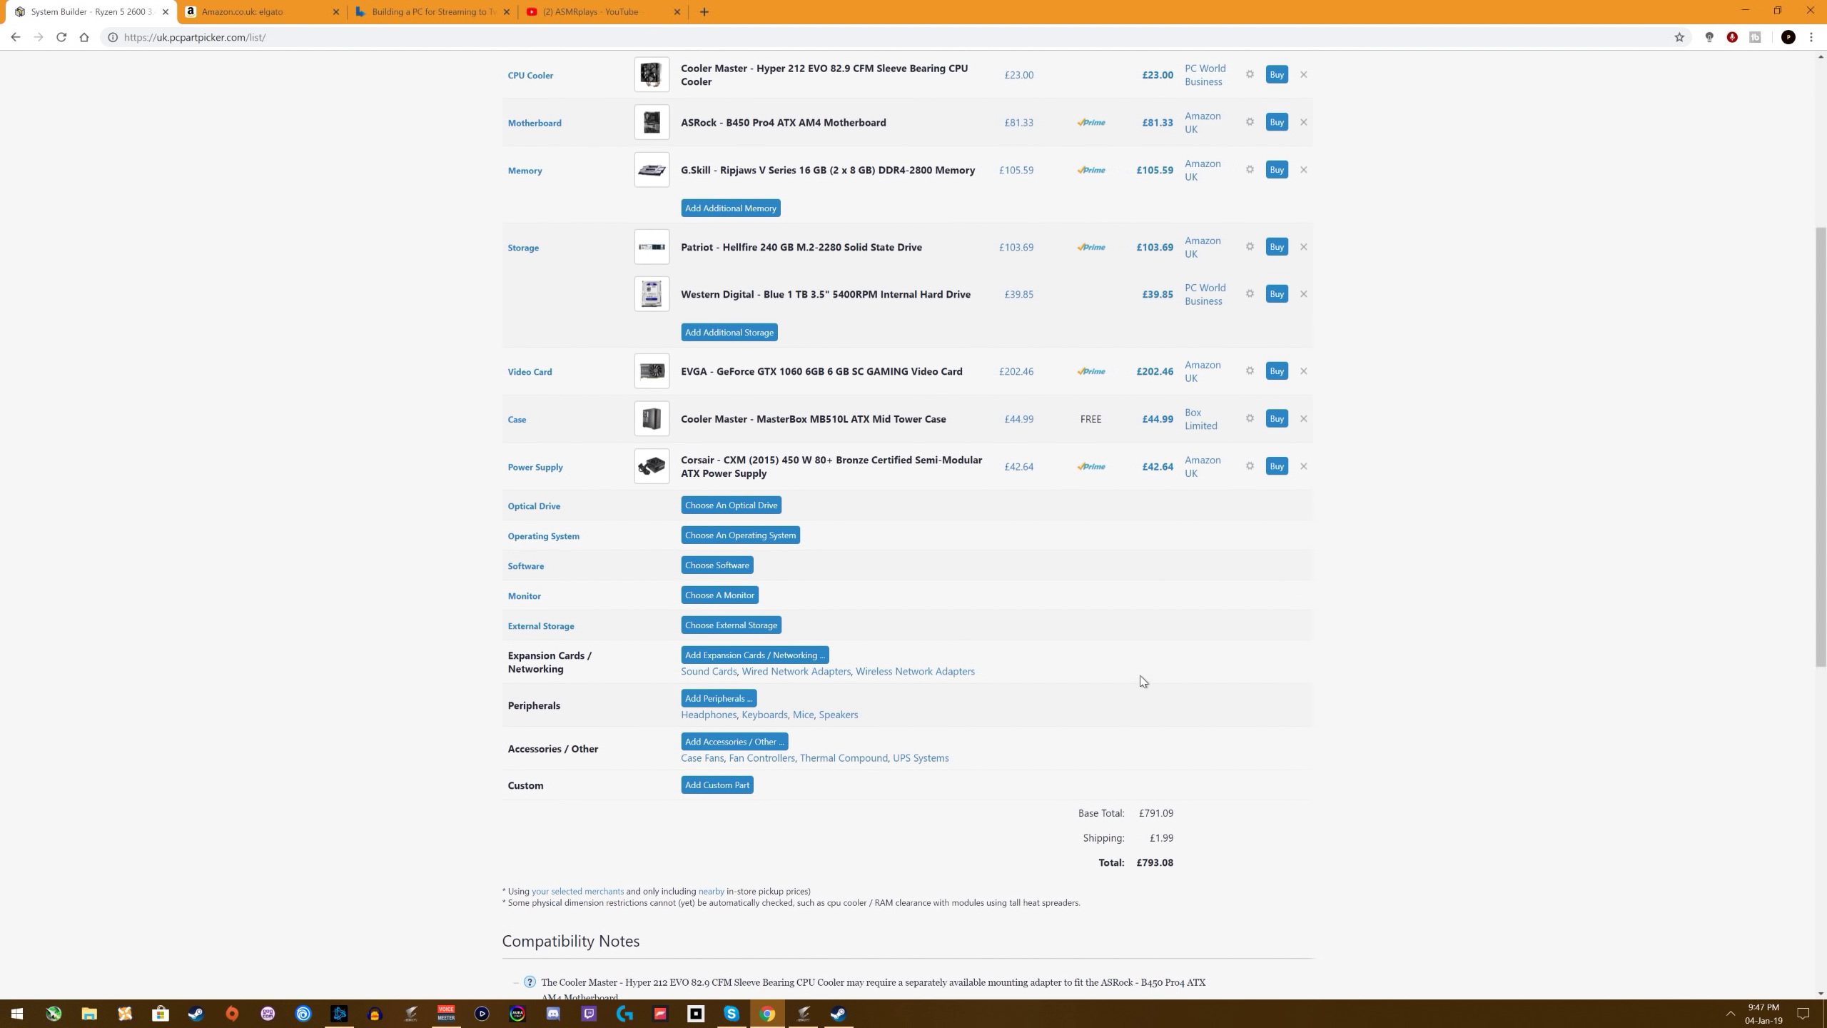
pyautogui.scroll(-1, 1143, 681)
pyautogui.scroll(1, 1143, 681)
pyautogui.scroll(3, 1143, 681)
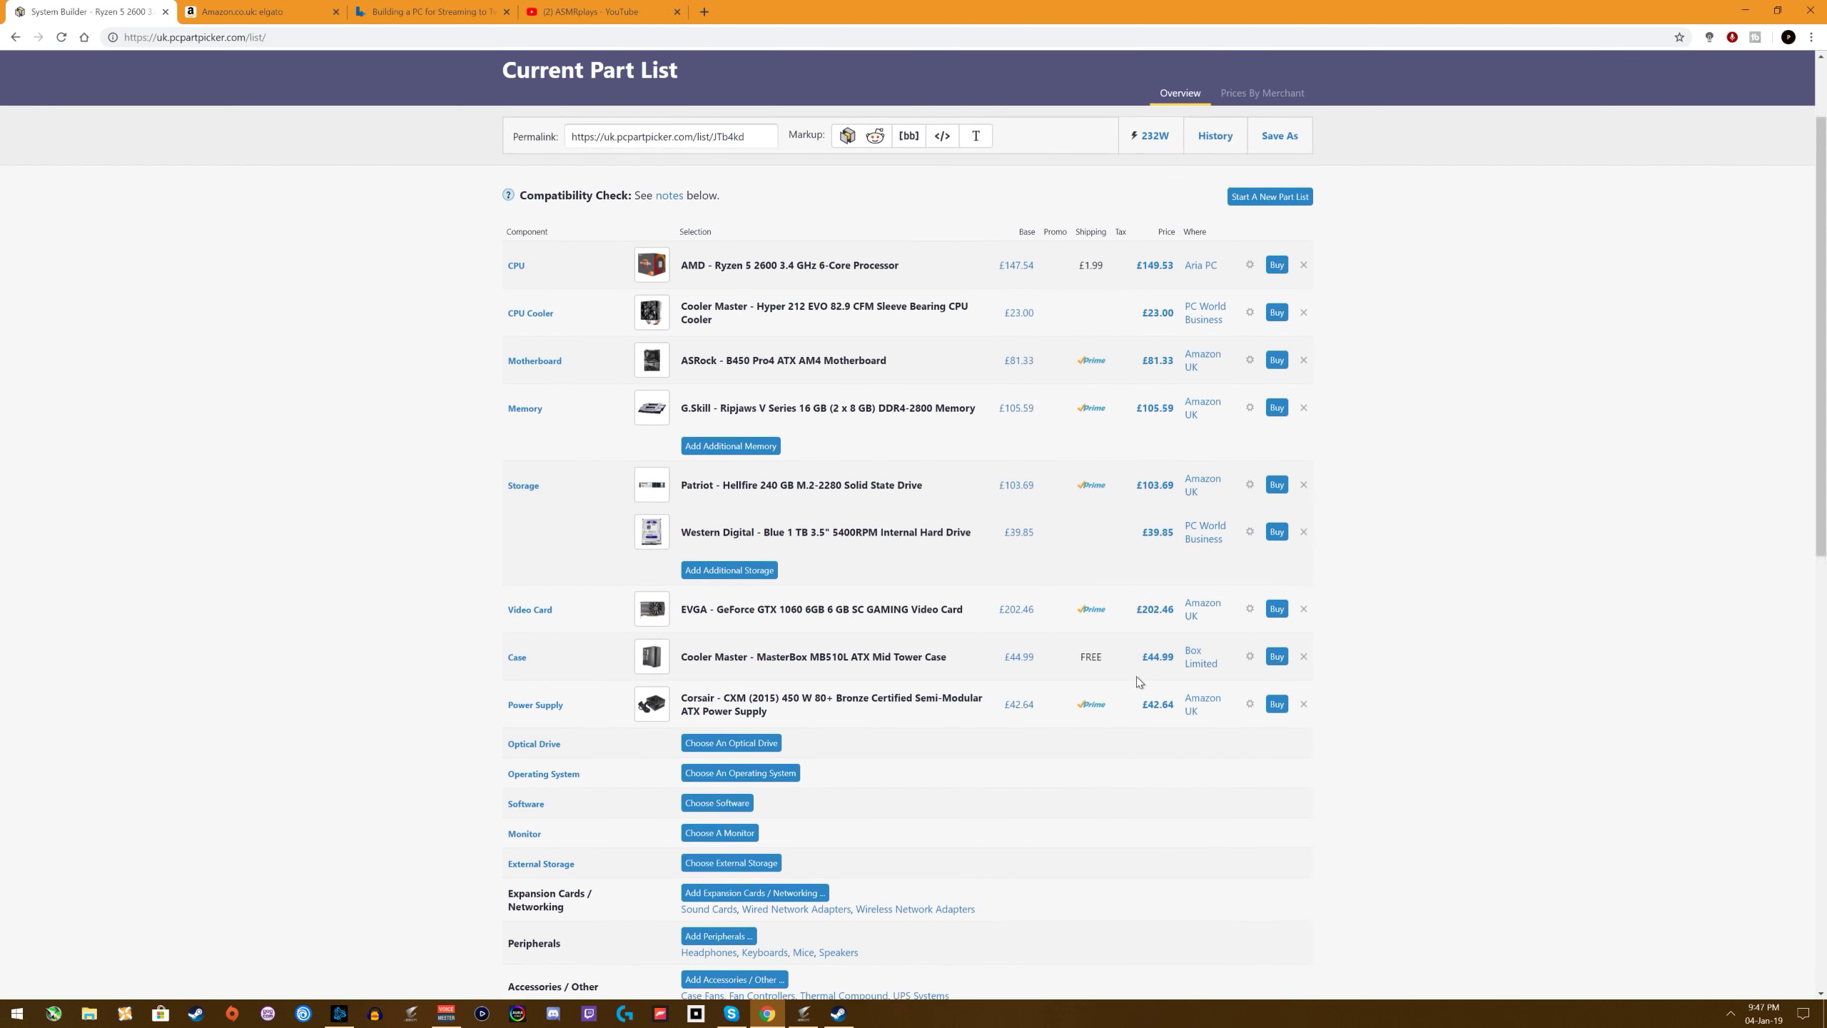
pyautogui.scroll(-3, 1137, 681)
pyautogui.scroll(5, 1165, 852)
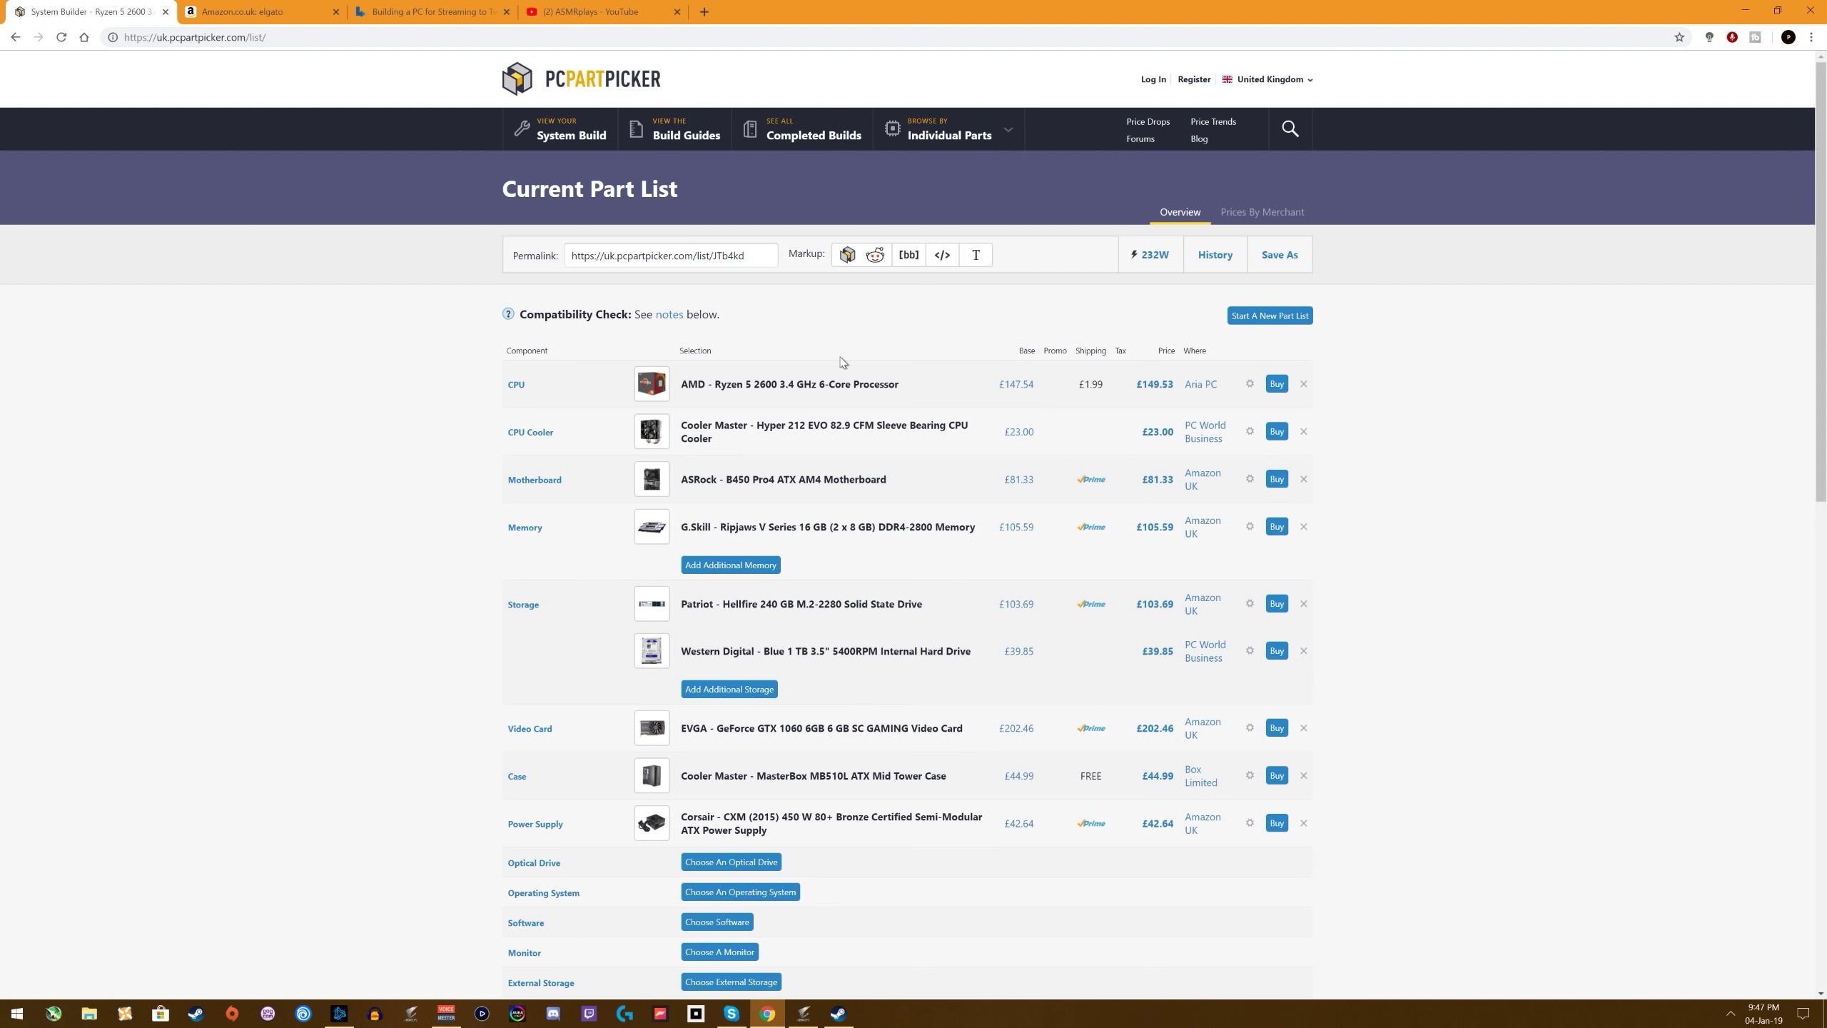
pyautogui.scroll(-8, 1149, 775)
pyautogui.scroll(8, 1024, 670)
pyautogui.scroll(-7, 654, 561)
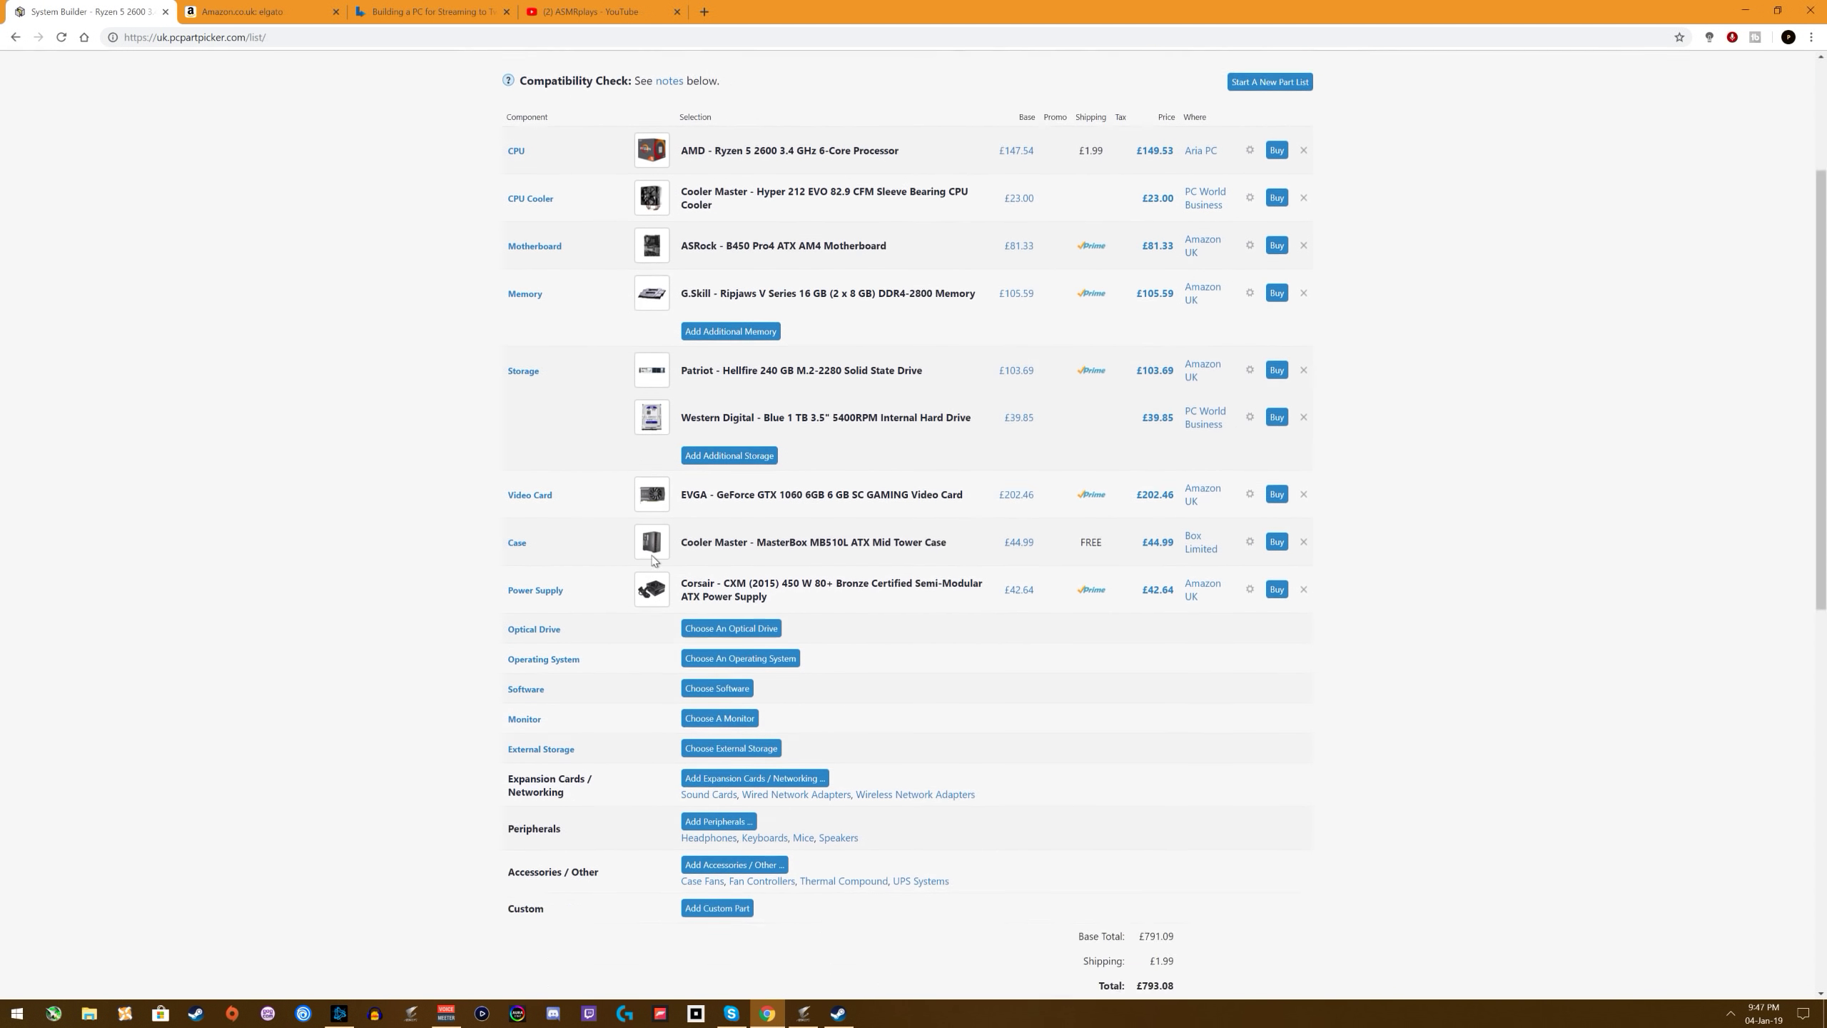
pyautogui.scroll(5, 651, 561)
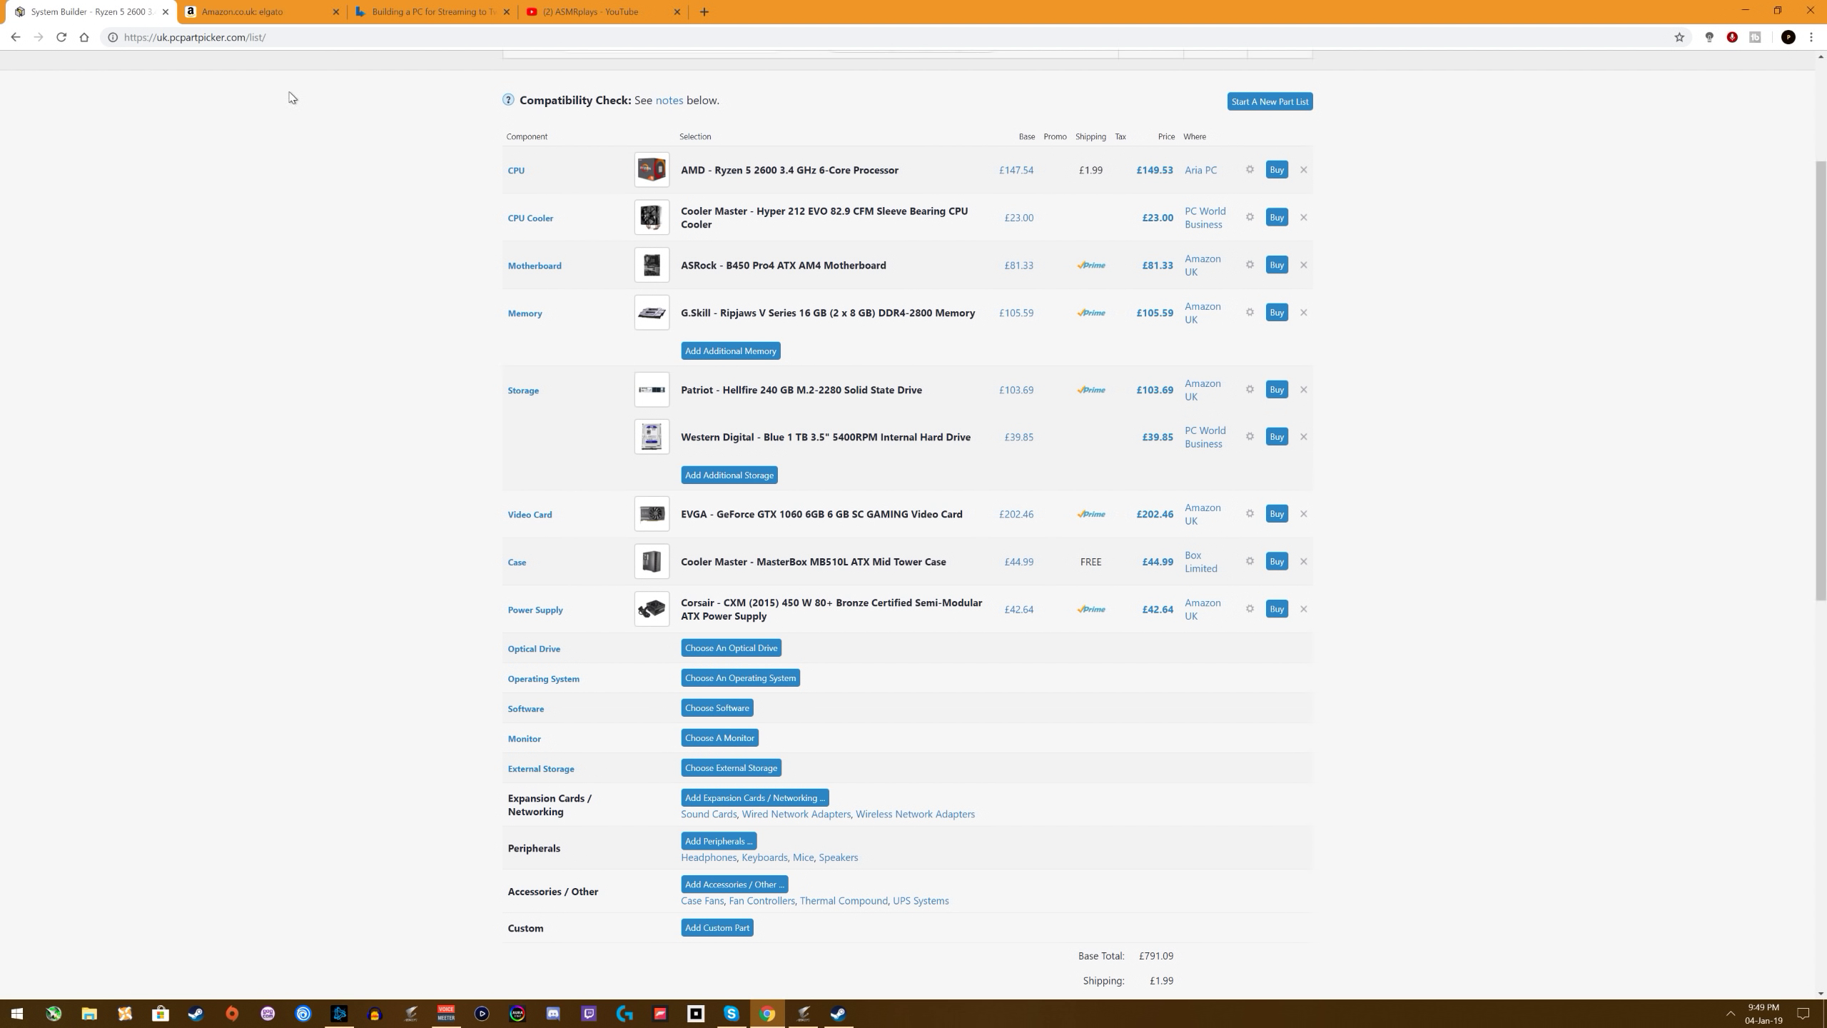
# Step: Switch to the Amazon.co.uk results for "elgato" and compare the Elgato capture cards, Stream Decks and other streaming gear by price and rating
pyautogui.click(267, 10)
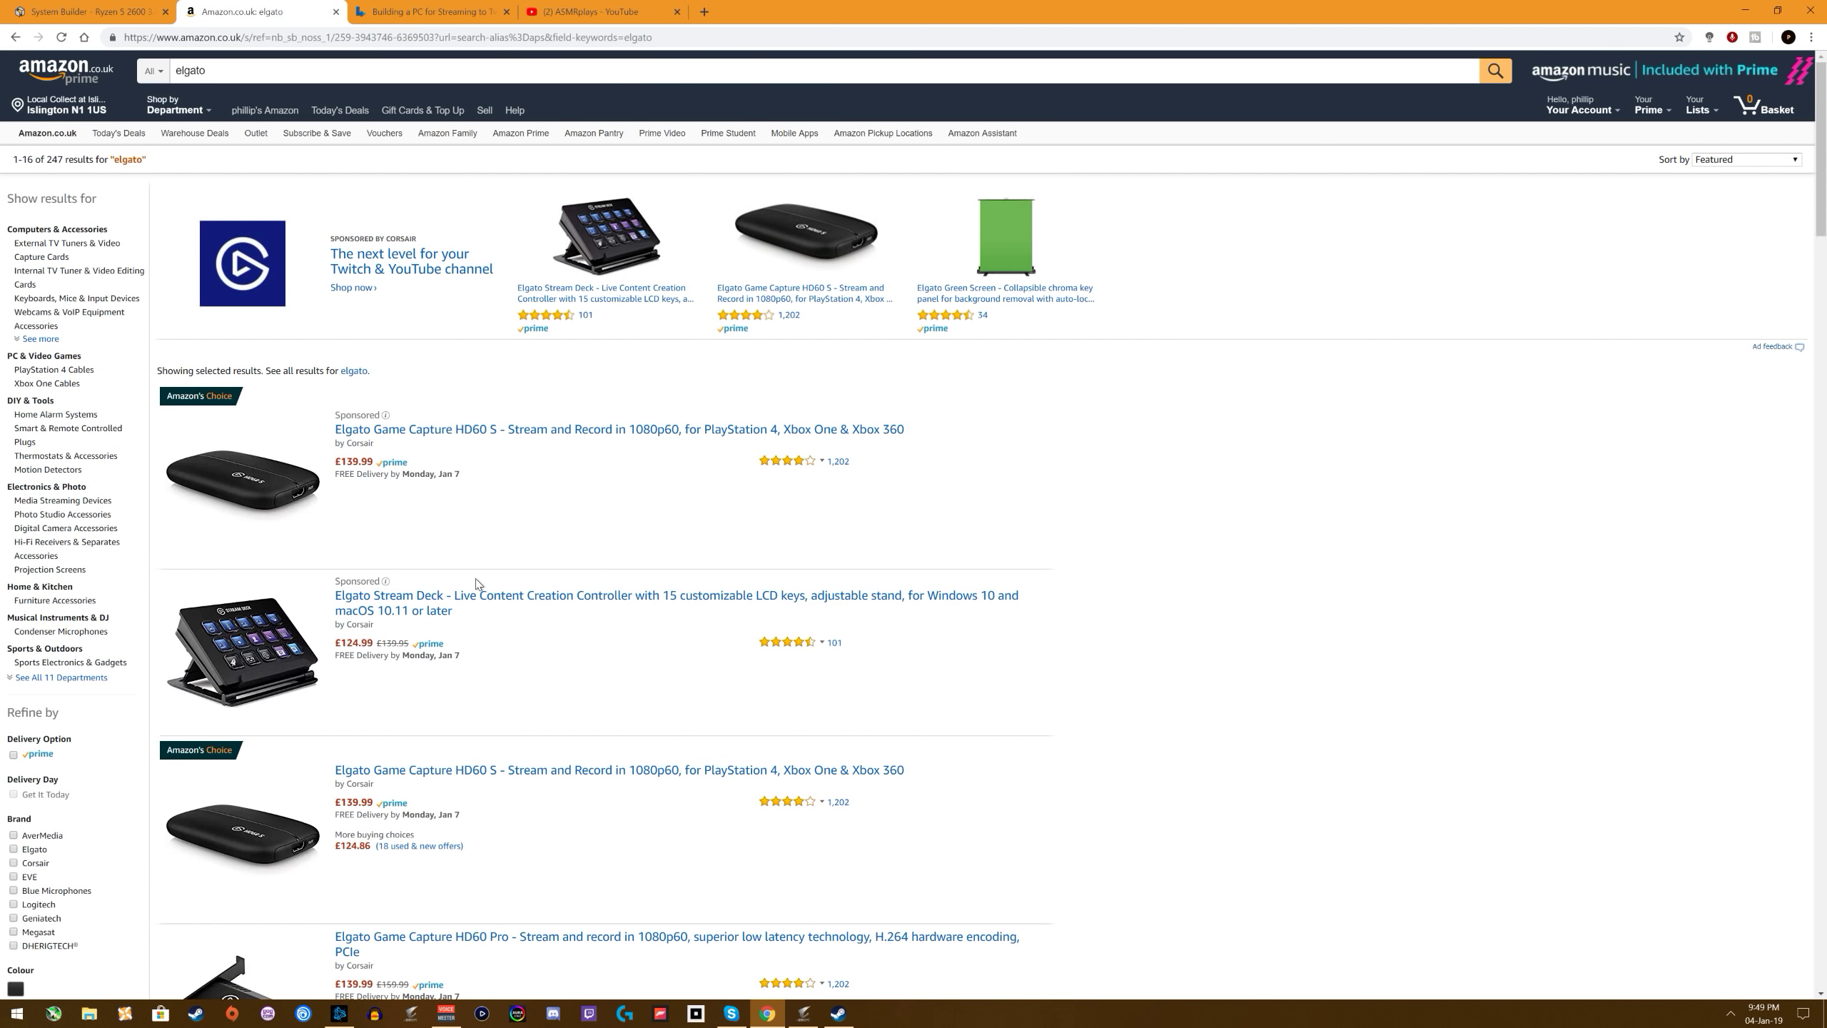
pyautogui.scroll(-2, 428, 494)
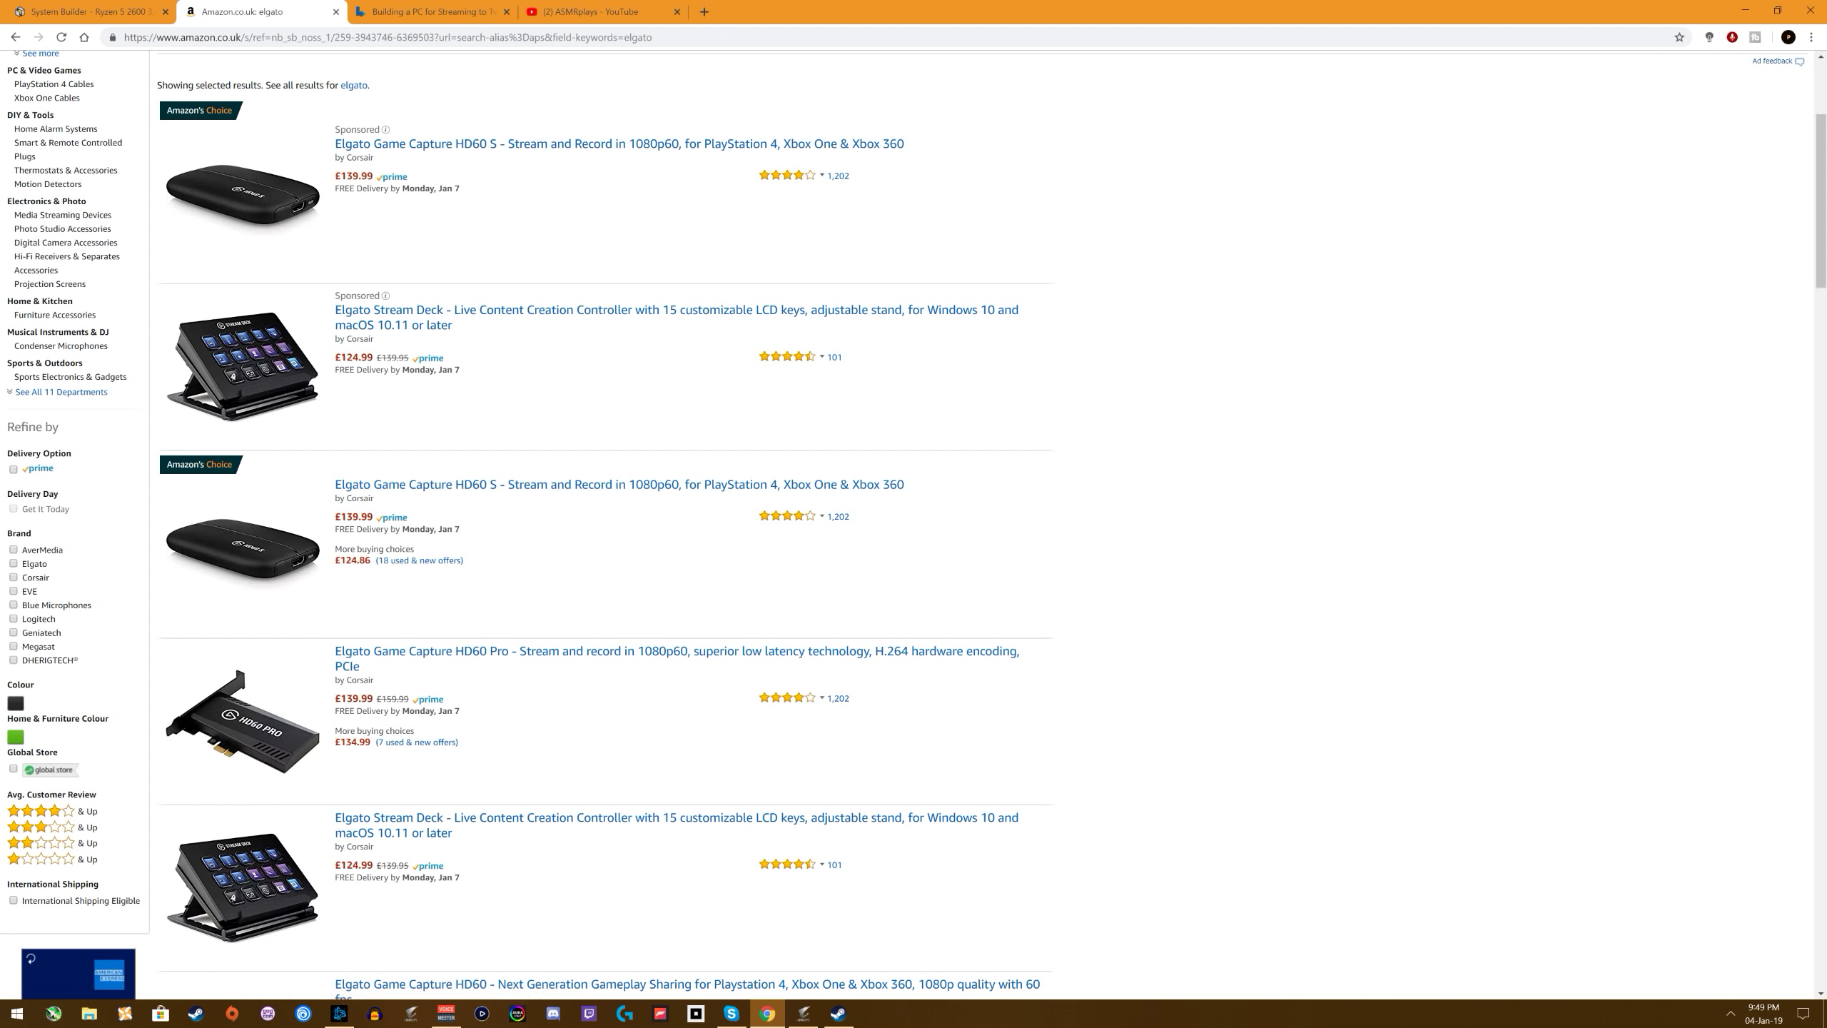
pyautogui.scroll(3, 371, 494)
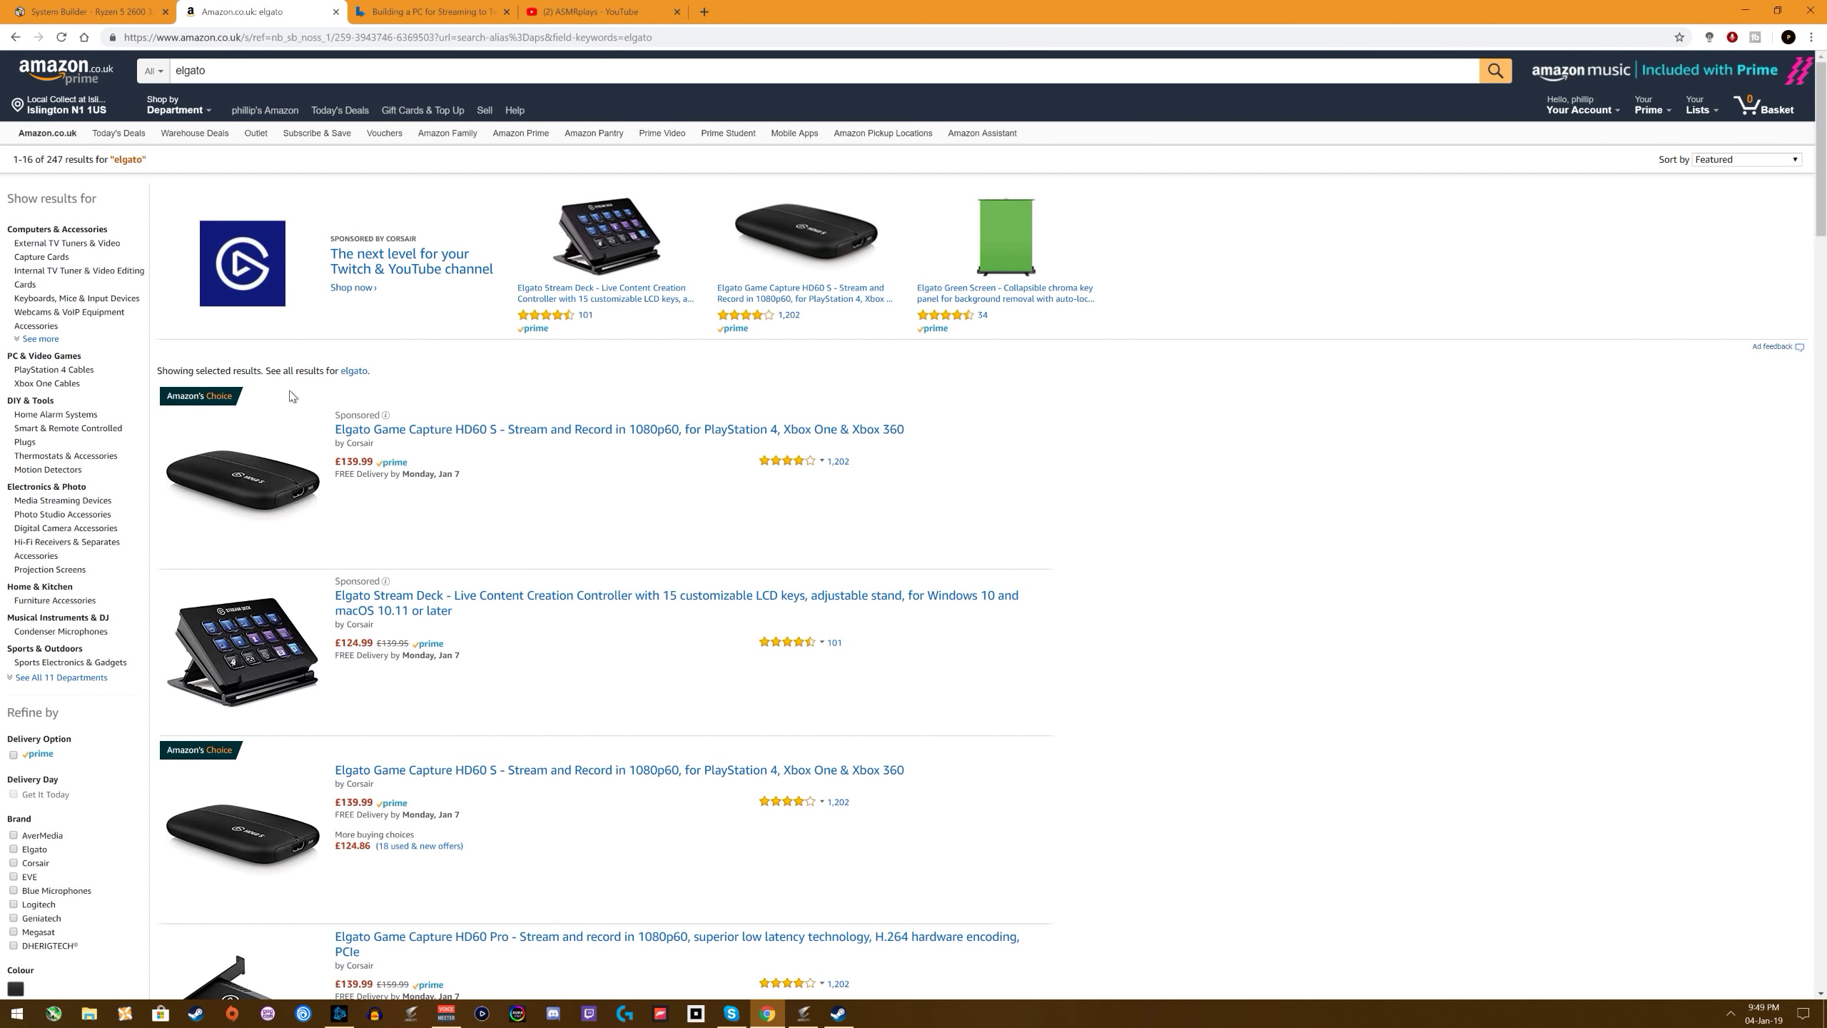
pyautogui.scroll(-5, 316, 360)
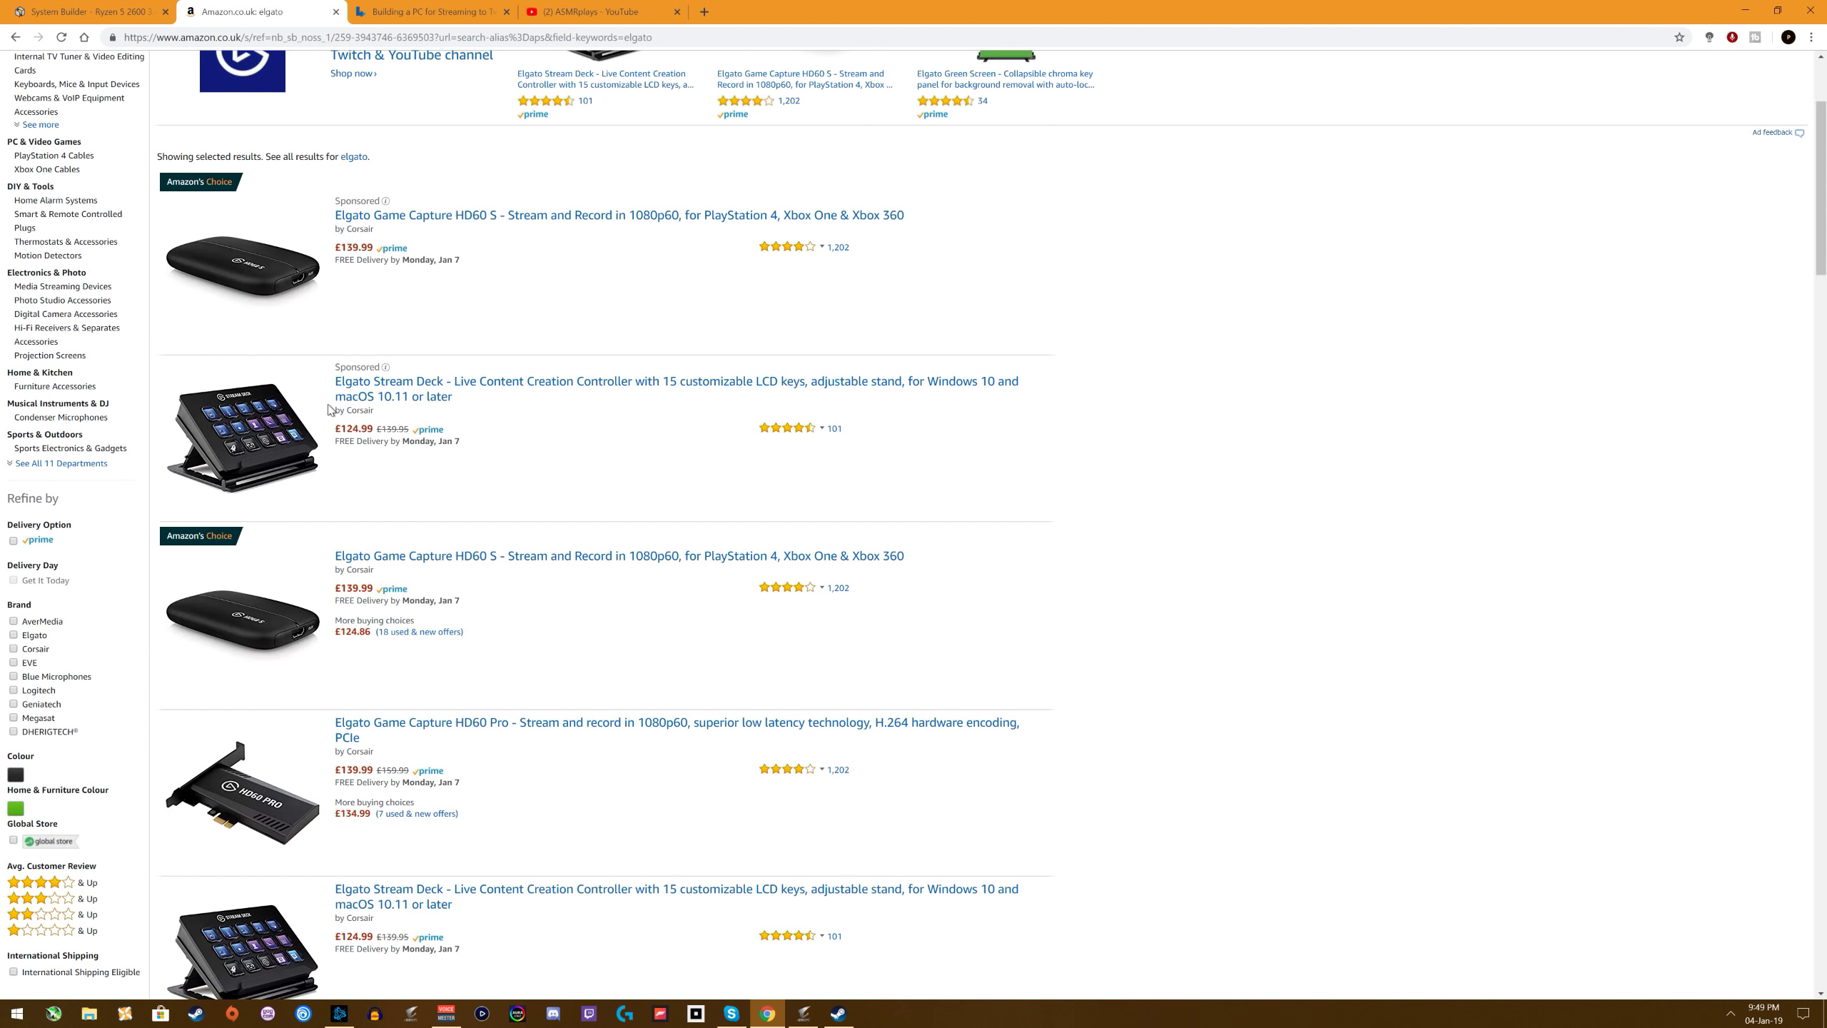
pyautogui.scroll(5, 329, 409)
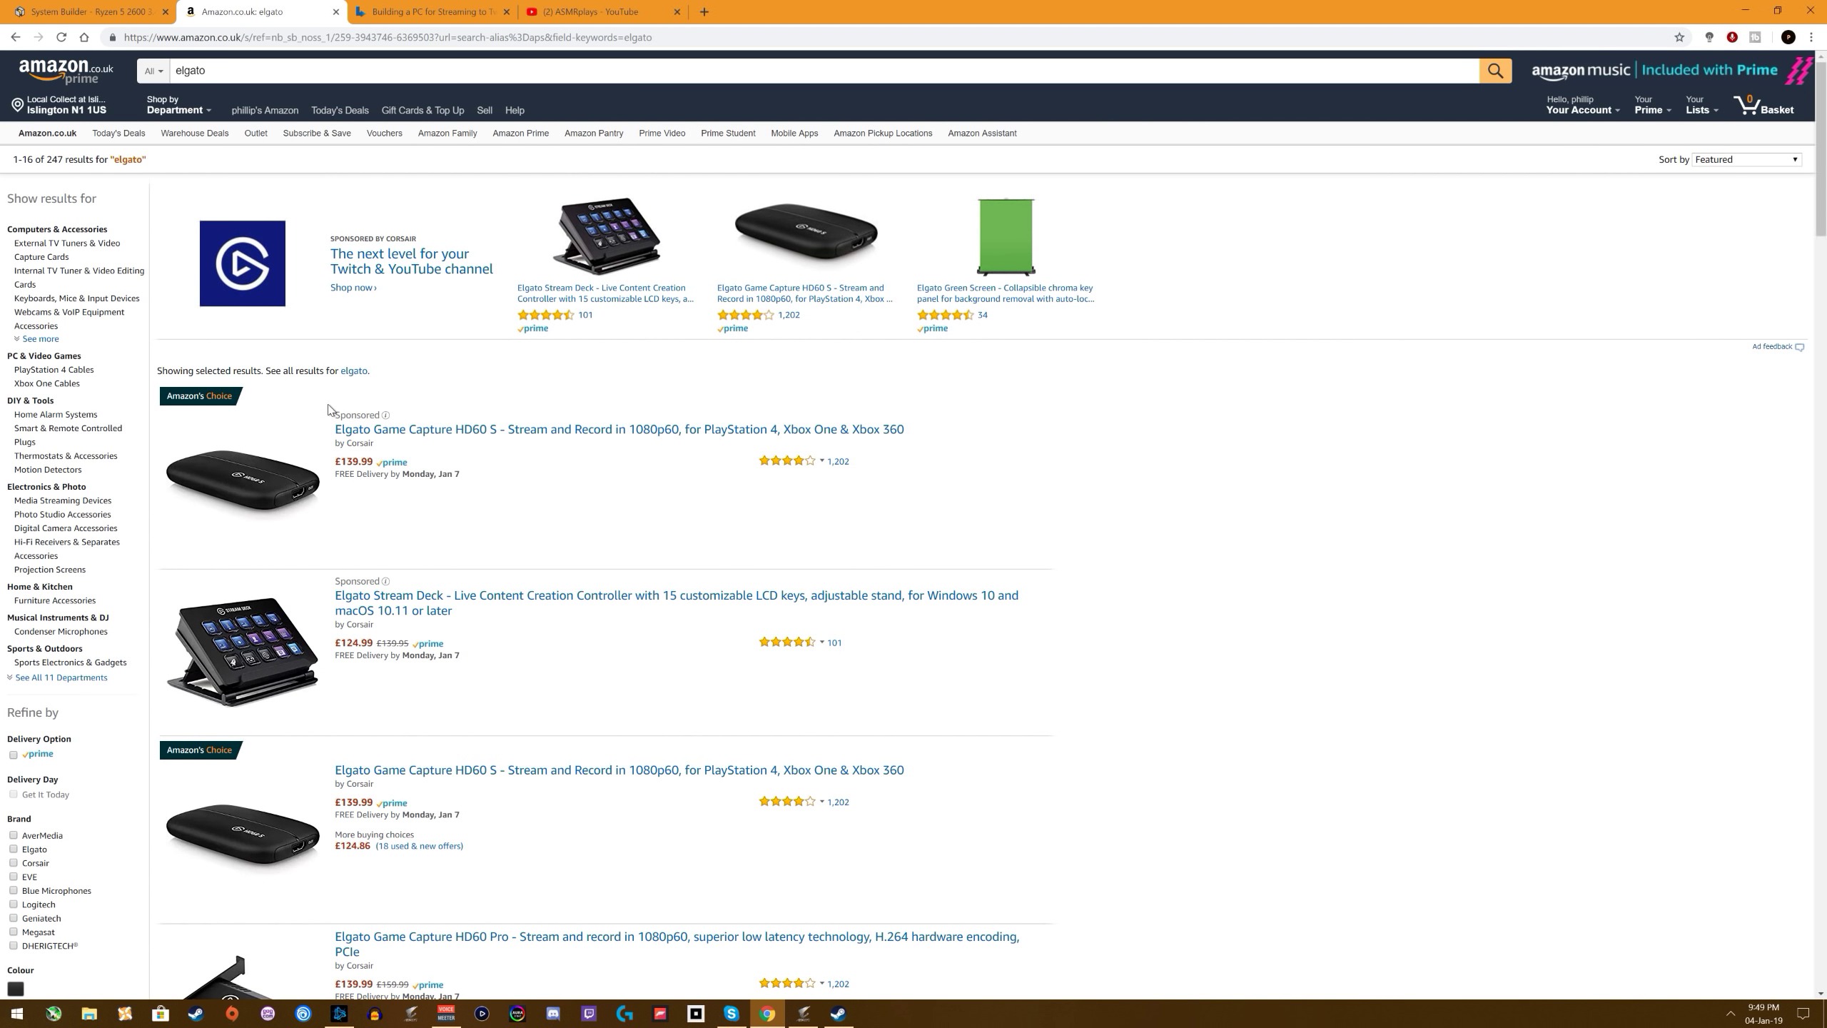
pyautogui.scroll(-2, 329, 409)
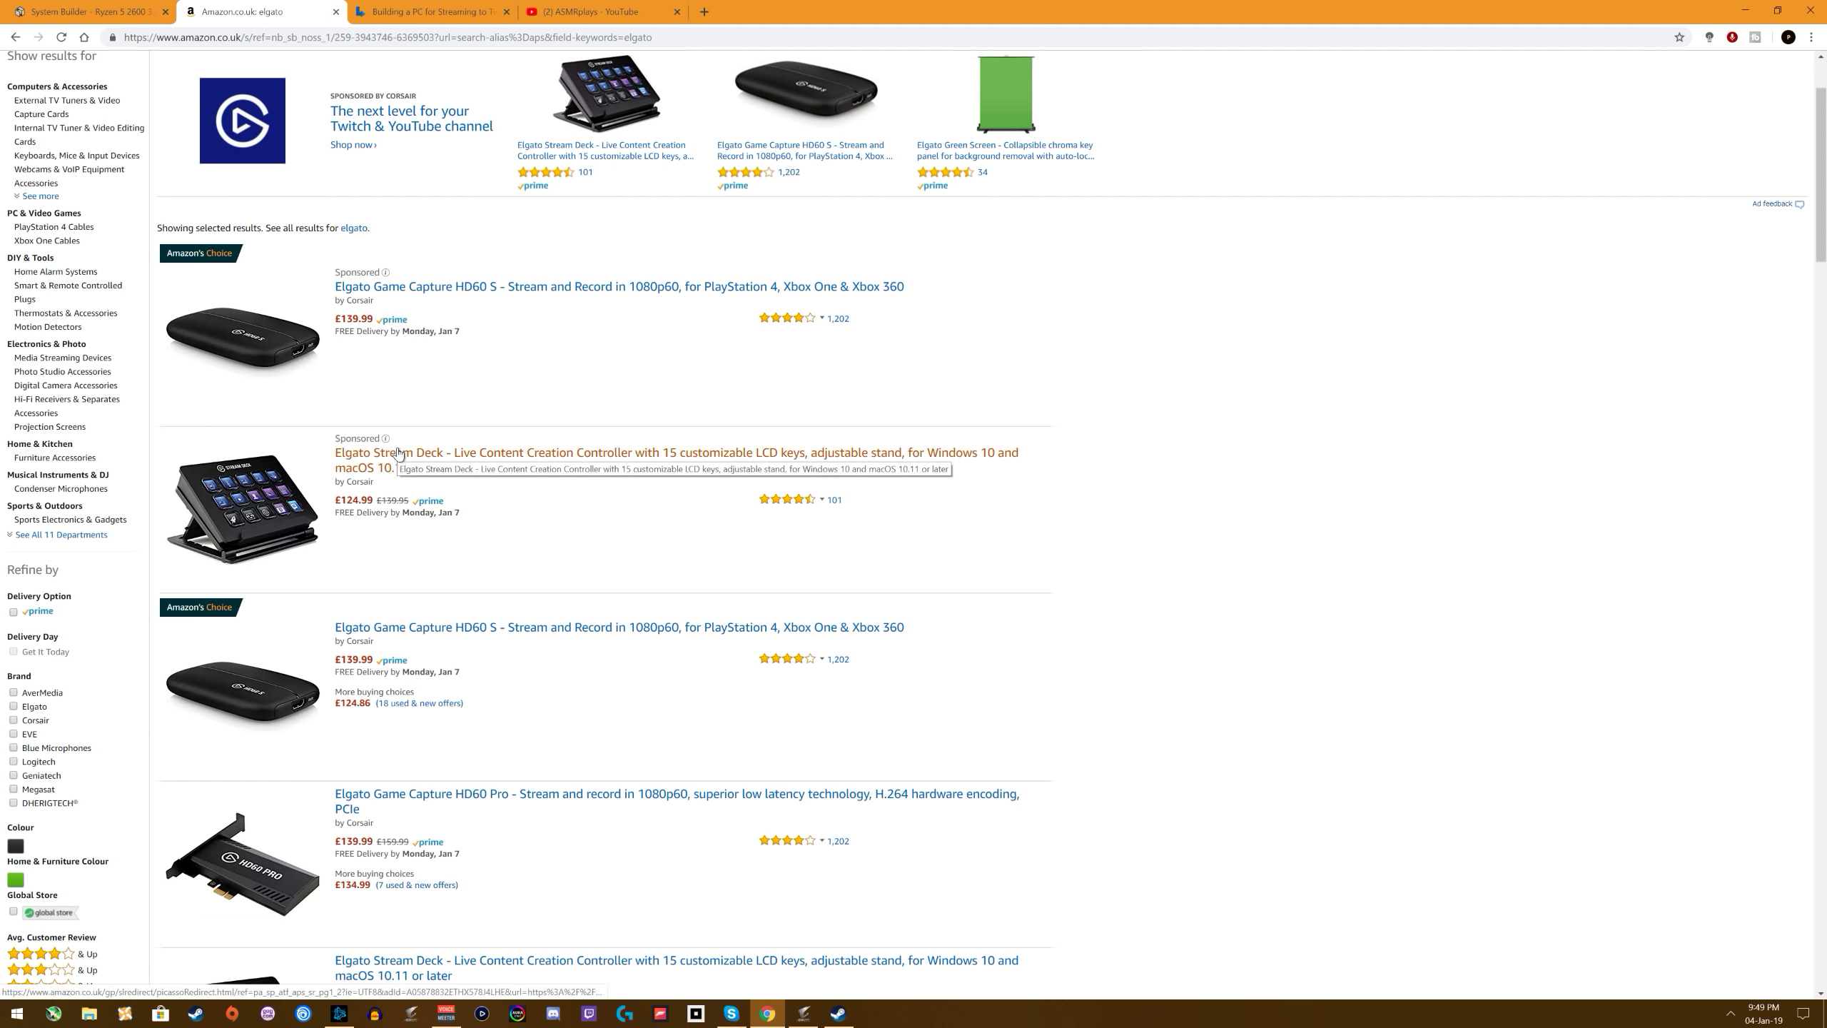
pyautogui.scroll(-2, 399, 452)
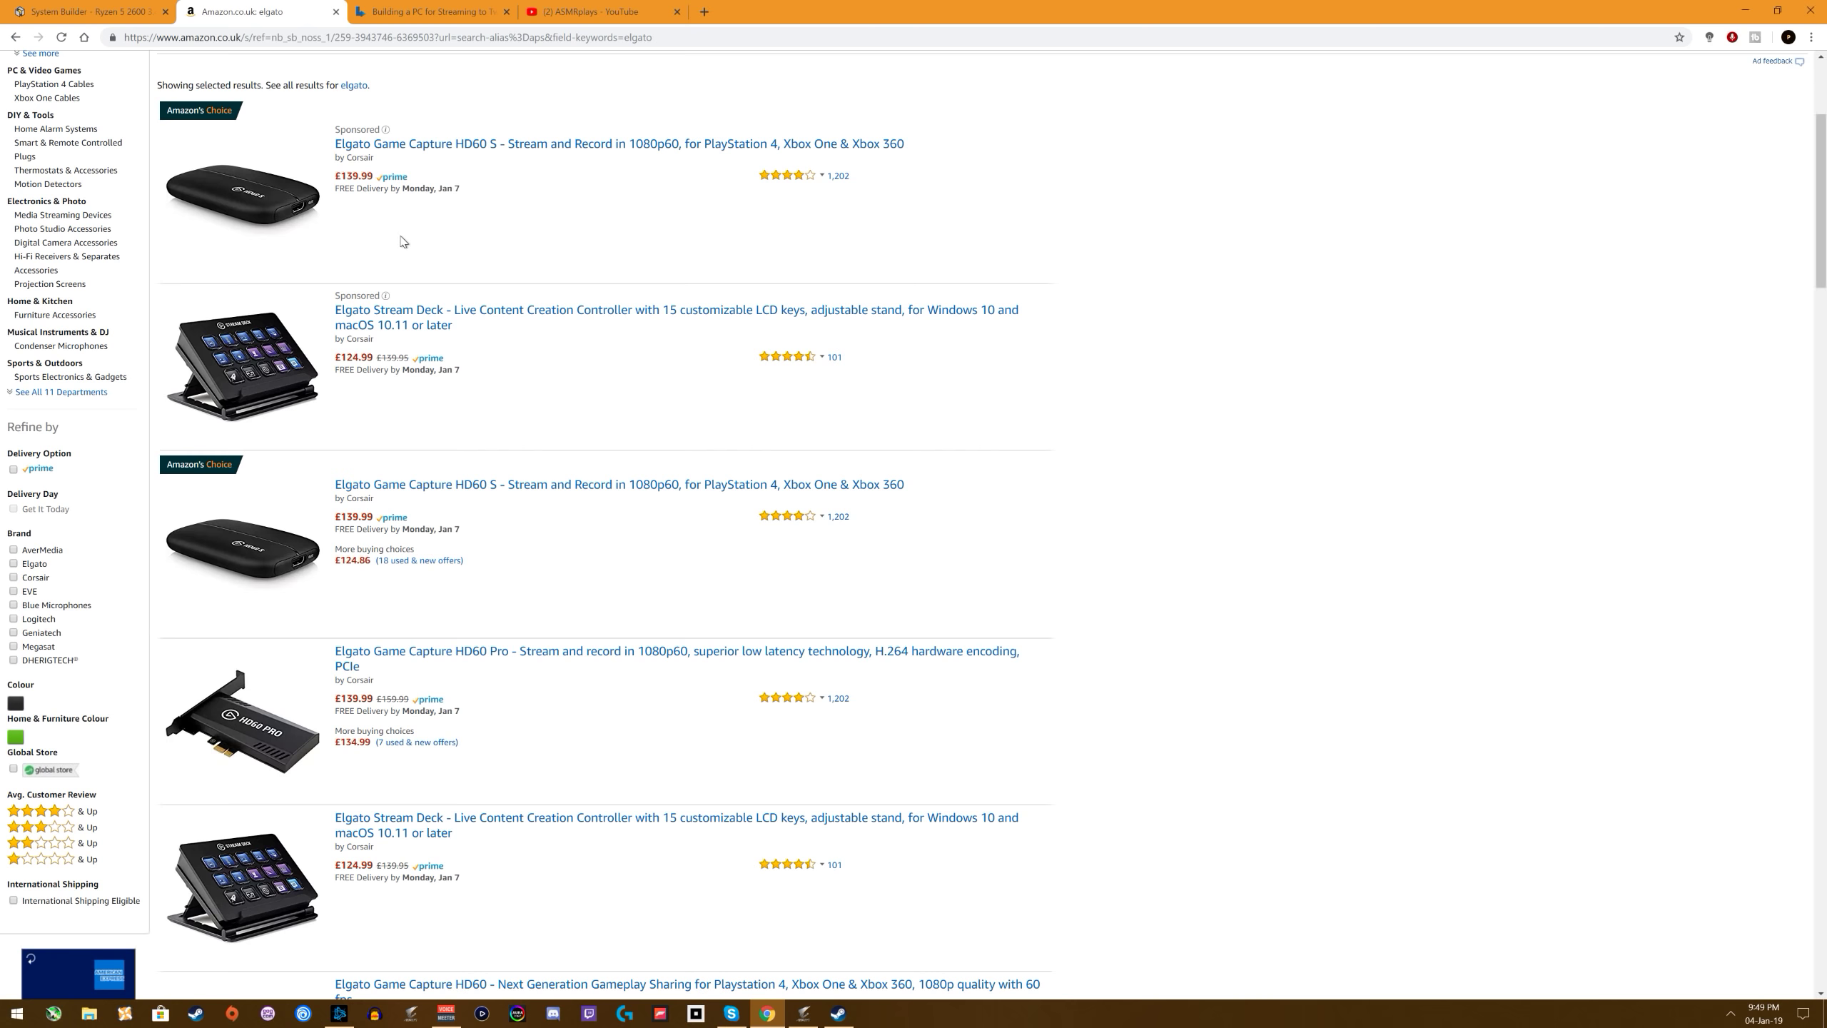
pyautogui.scroll(-8, 402, 241)
pyautogui.scroll(-8, 444, 349)
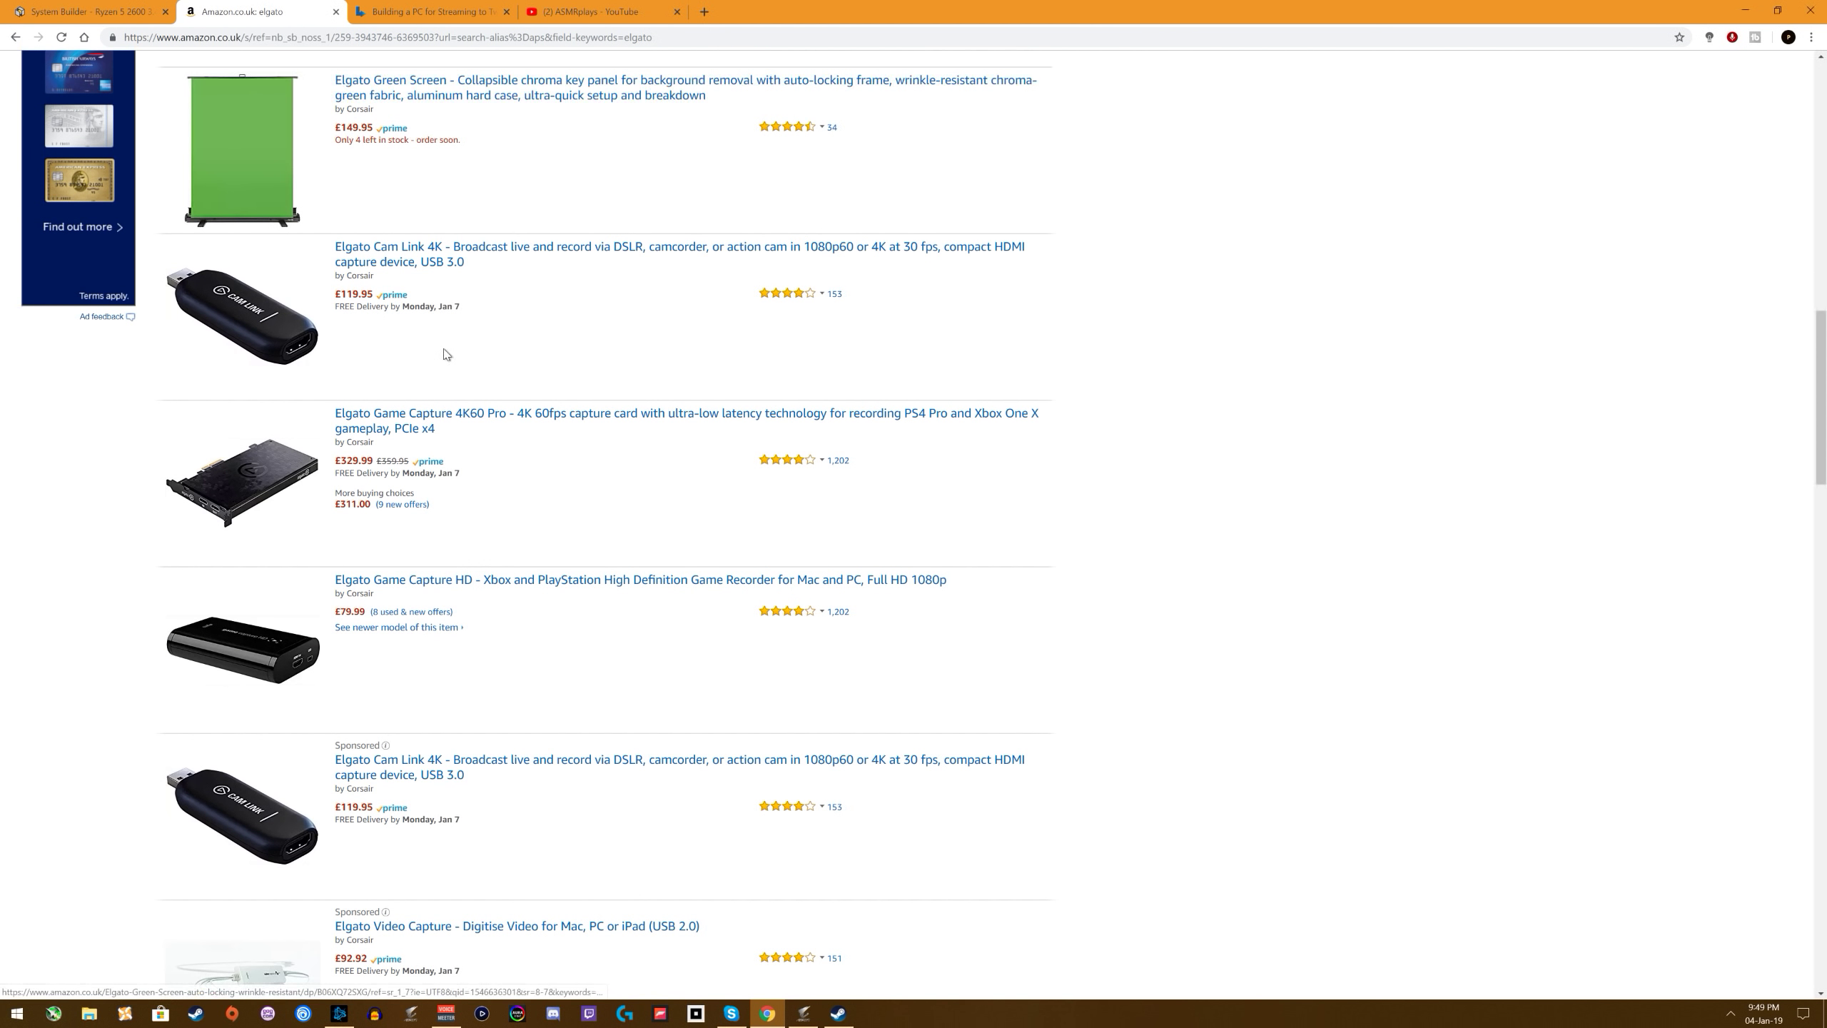
pyautogui.scroll(3, 447, 355)
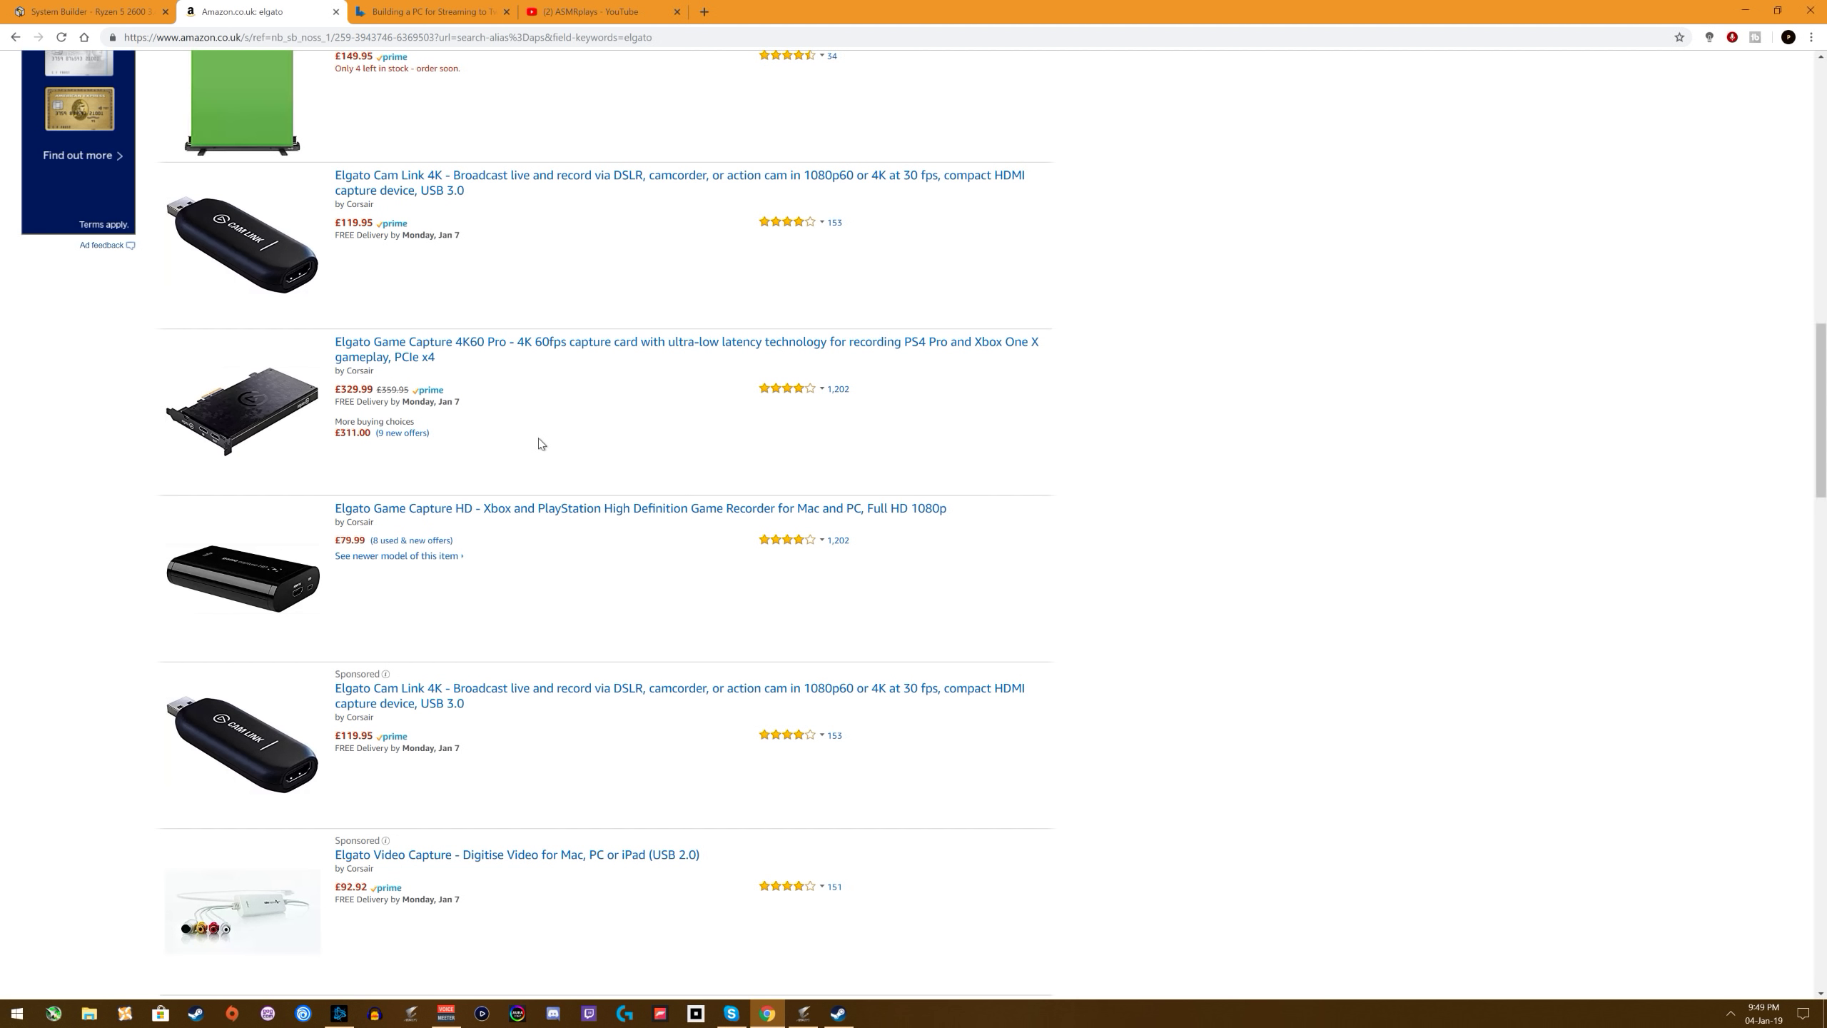
pyautogui.scroll(-10, 541, 443)
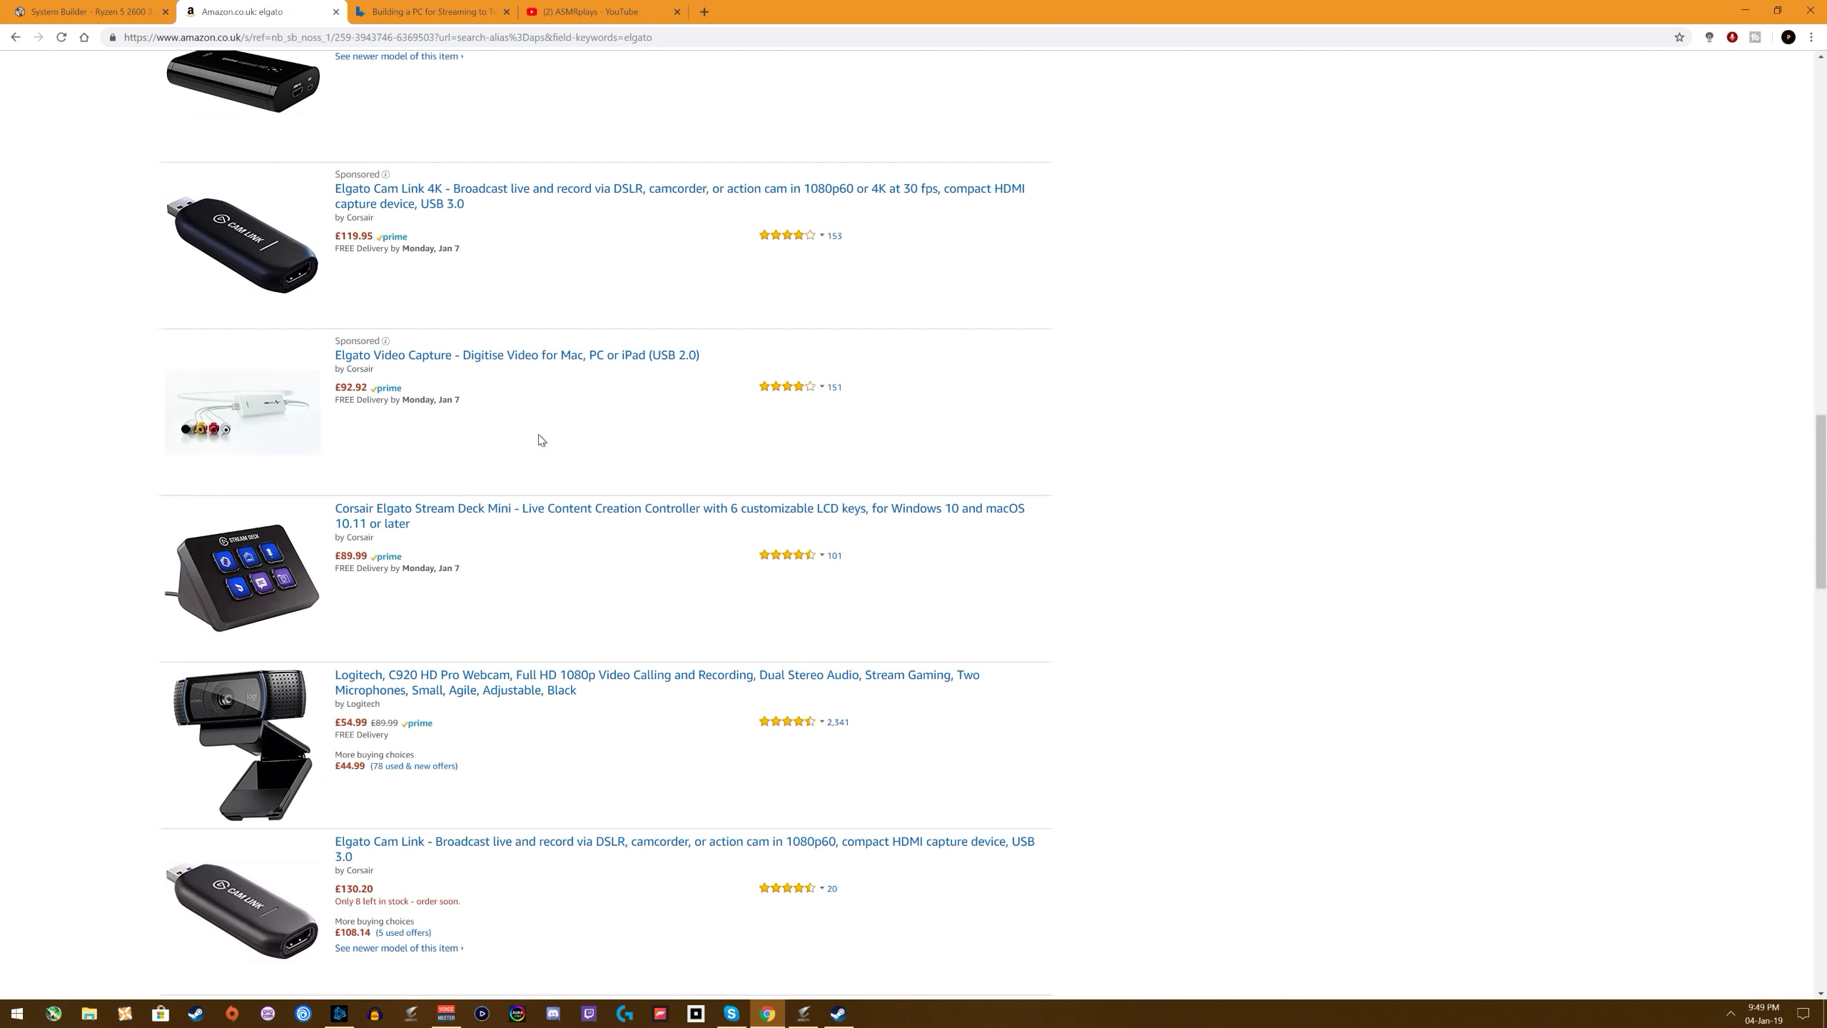
pyautogui.scroll(-15, 541, 440)
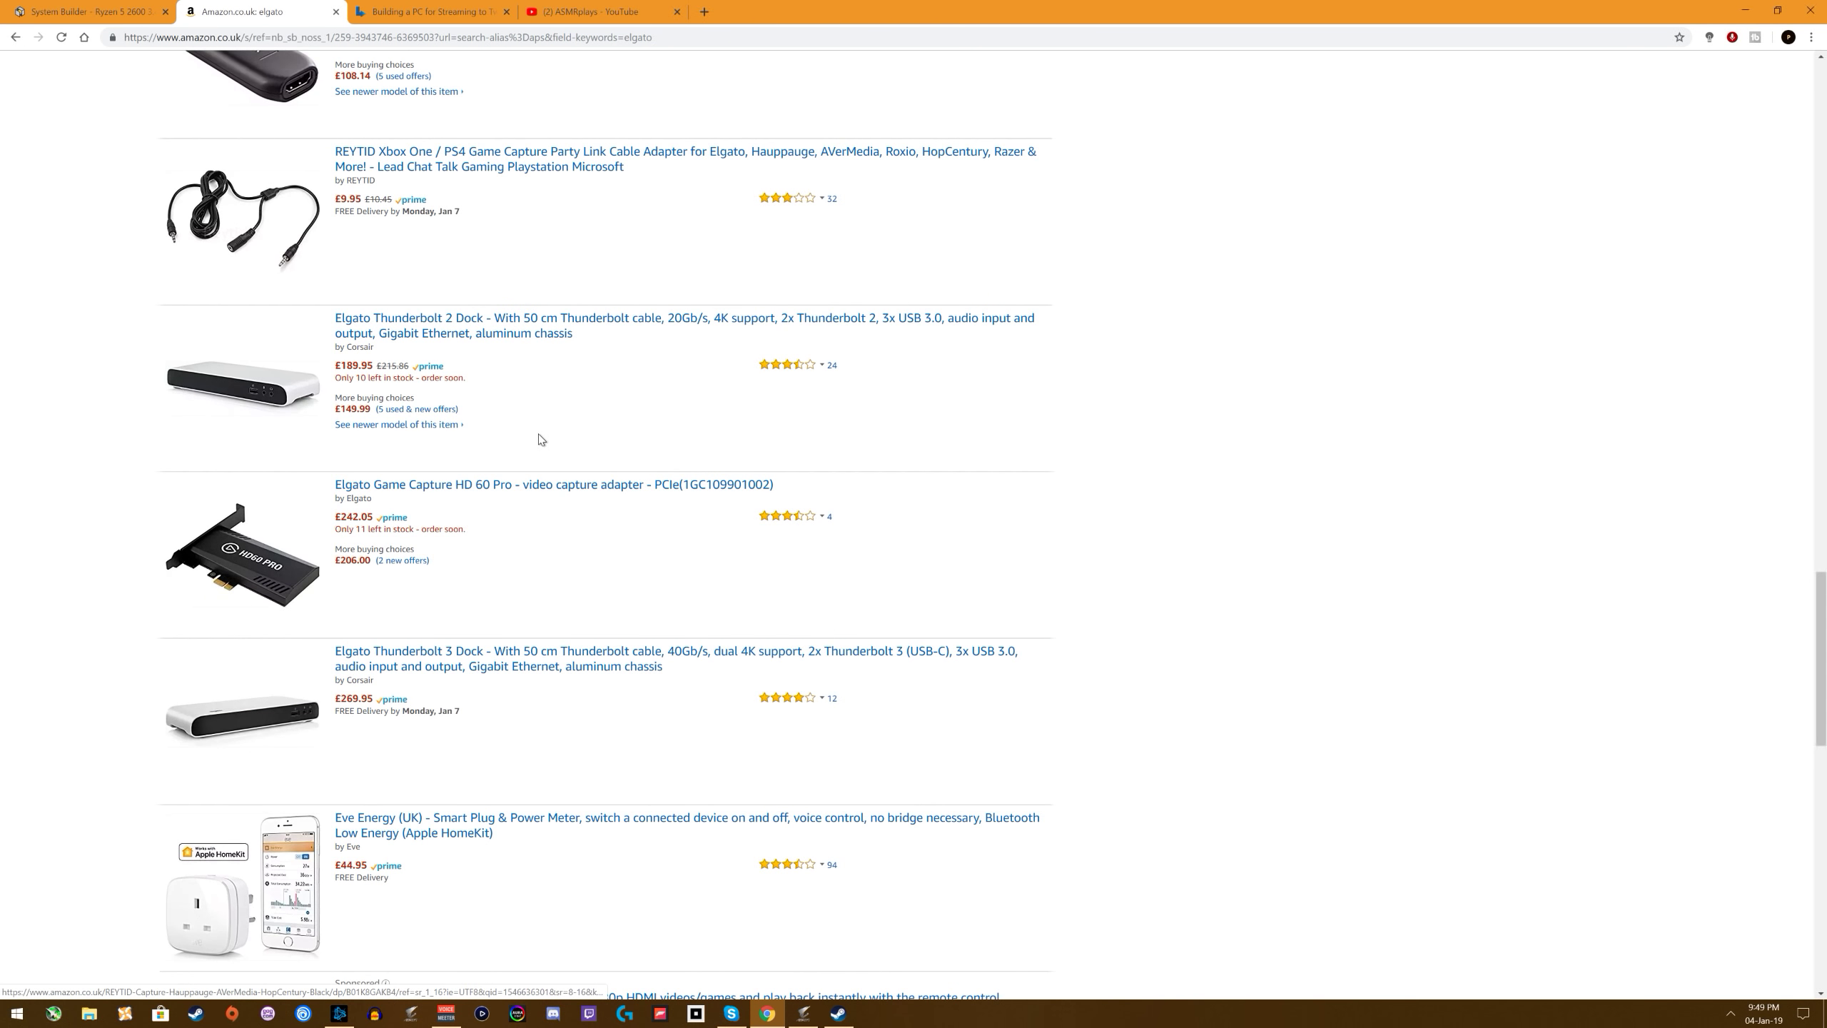
pyautogui.scroll(17, 539, 436)
pyautogui.scroll(20, 540, 436)
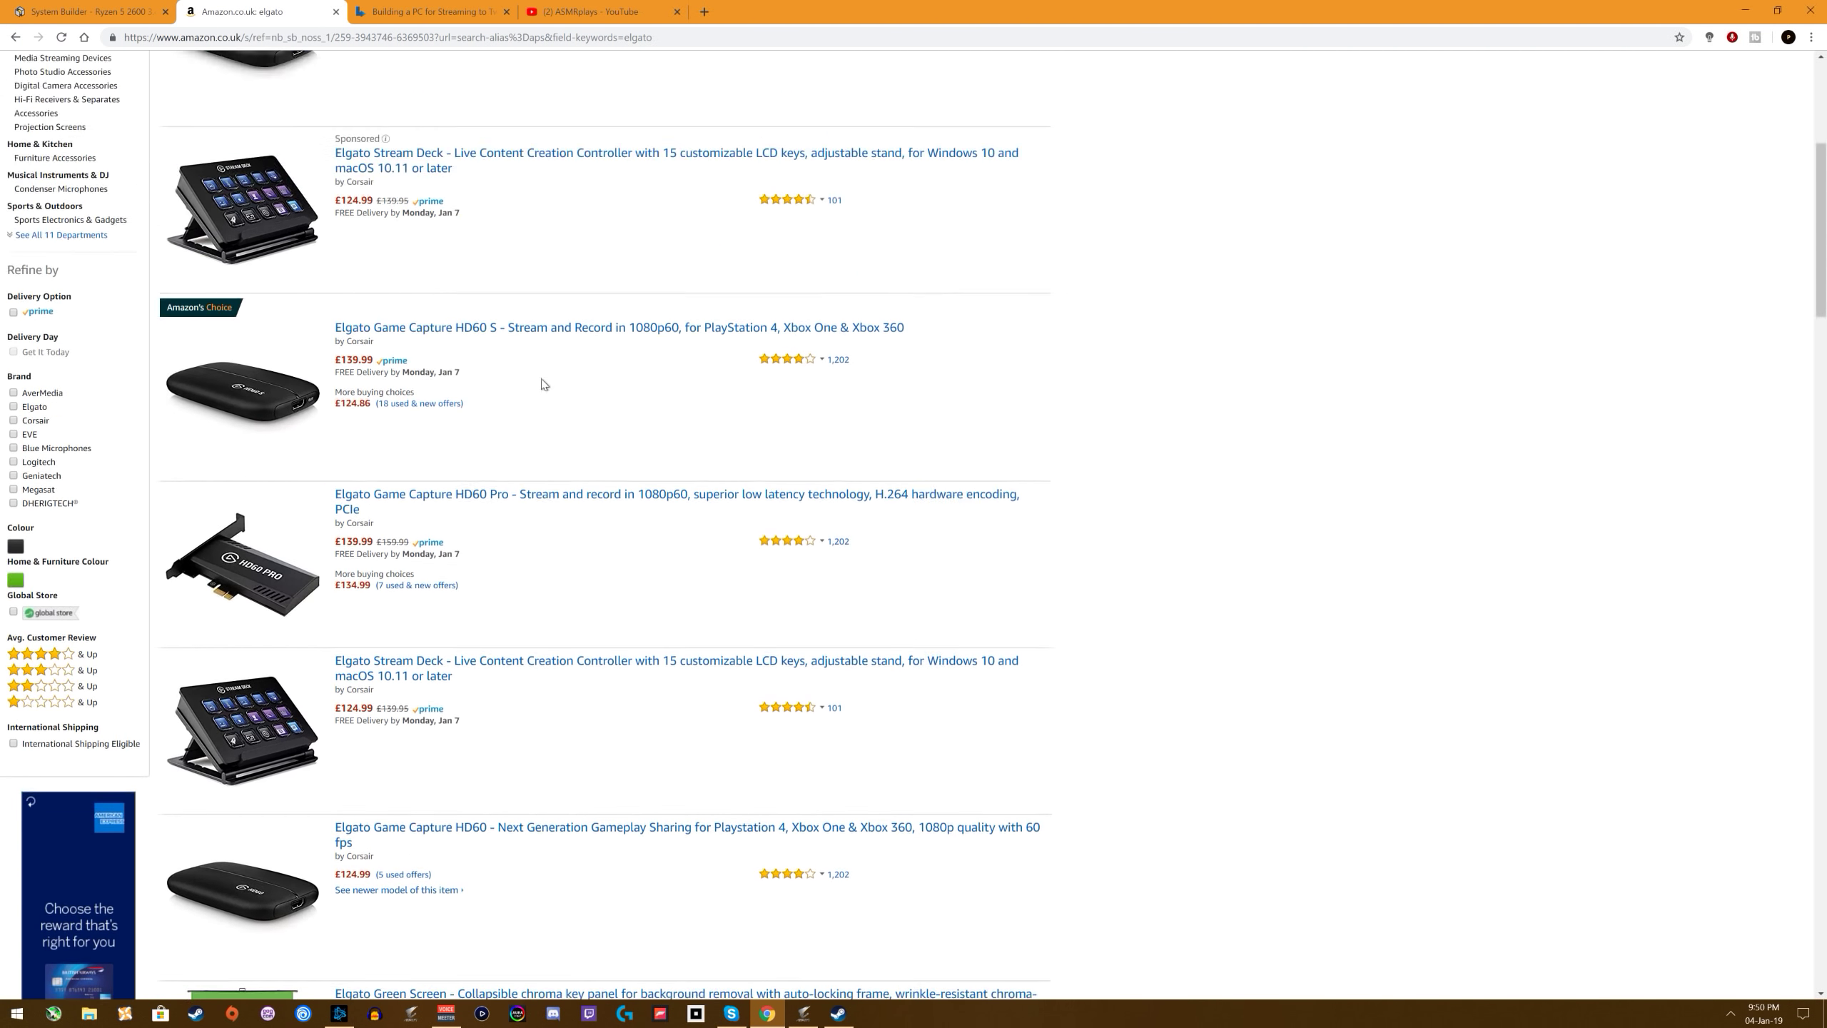
# Step: Search Amazon for "elgato capture" and look through the capture card models with their prices and ratings
pyautogui.click(207, 70)
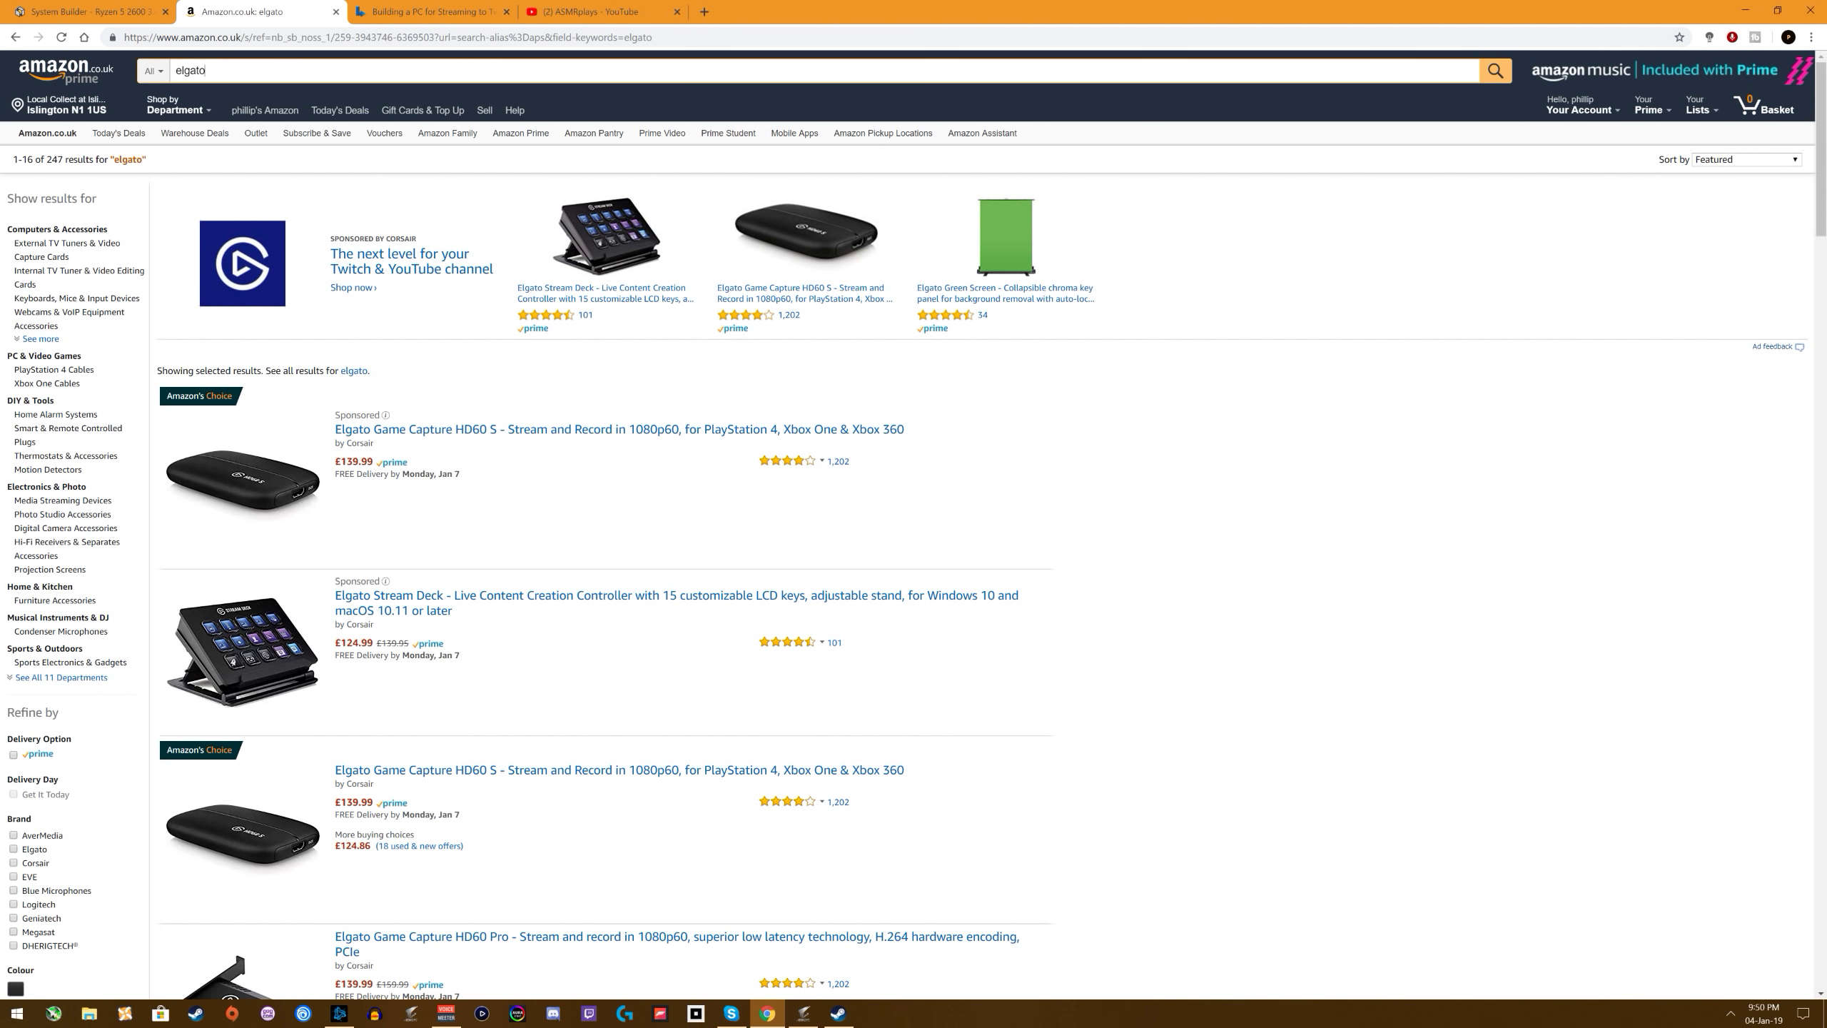
pyautogui.write('capt')
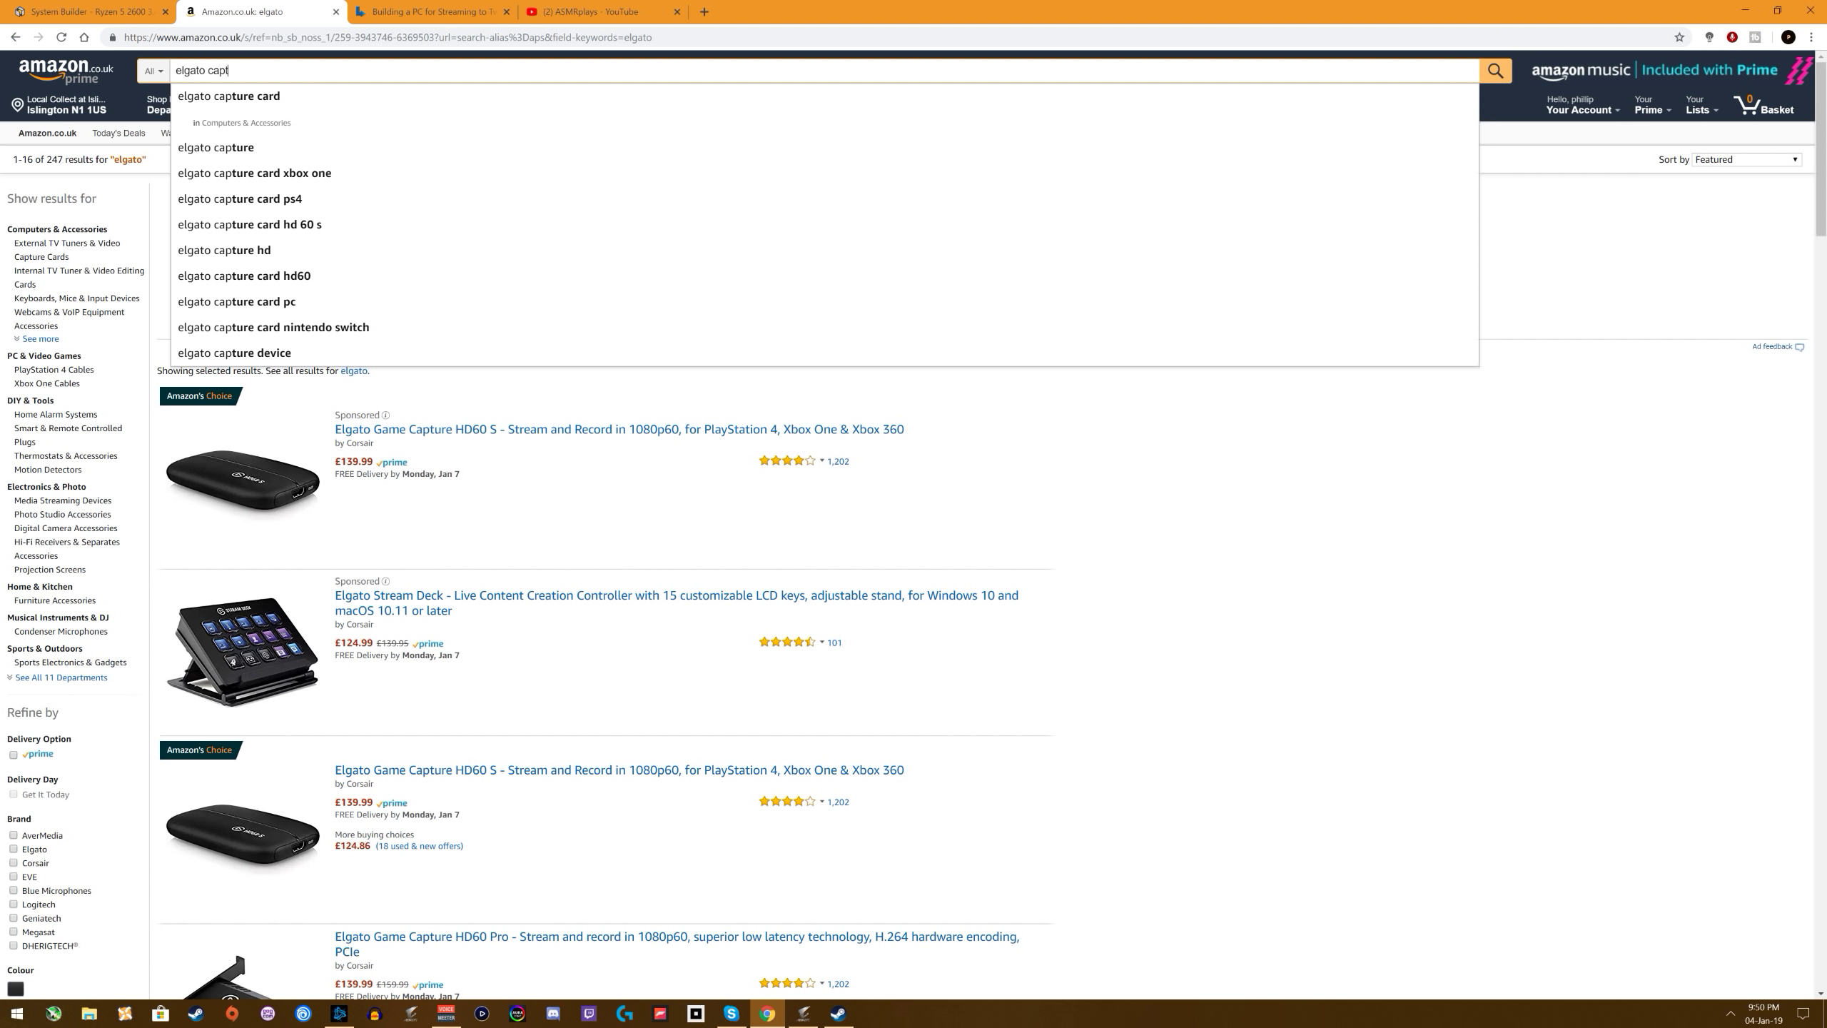
pyautogui.write('ure')
pyautogui.press('Return')
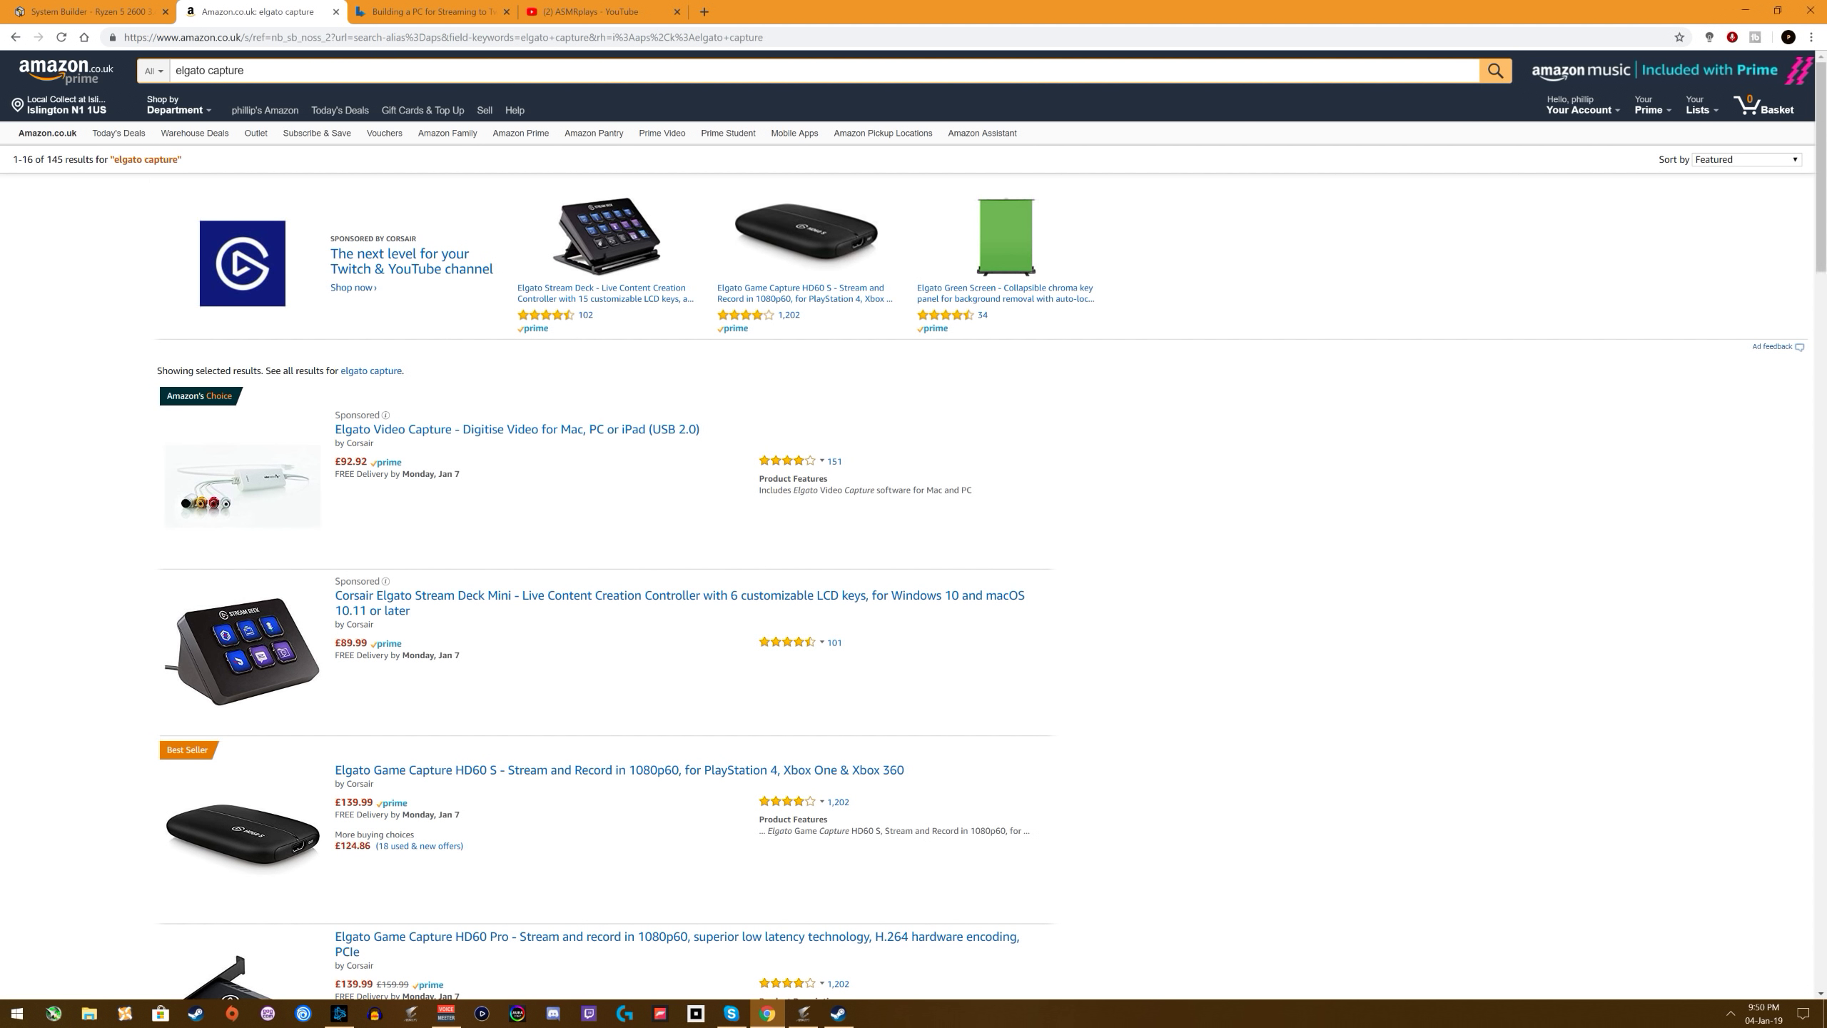
pyautogui.scroll(-8, 397, 418)
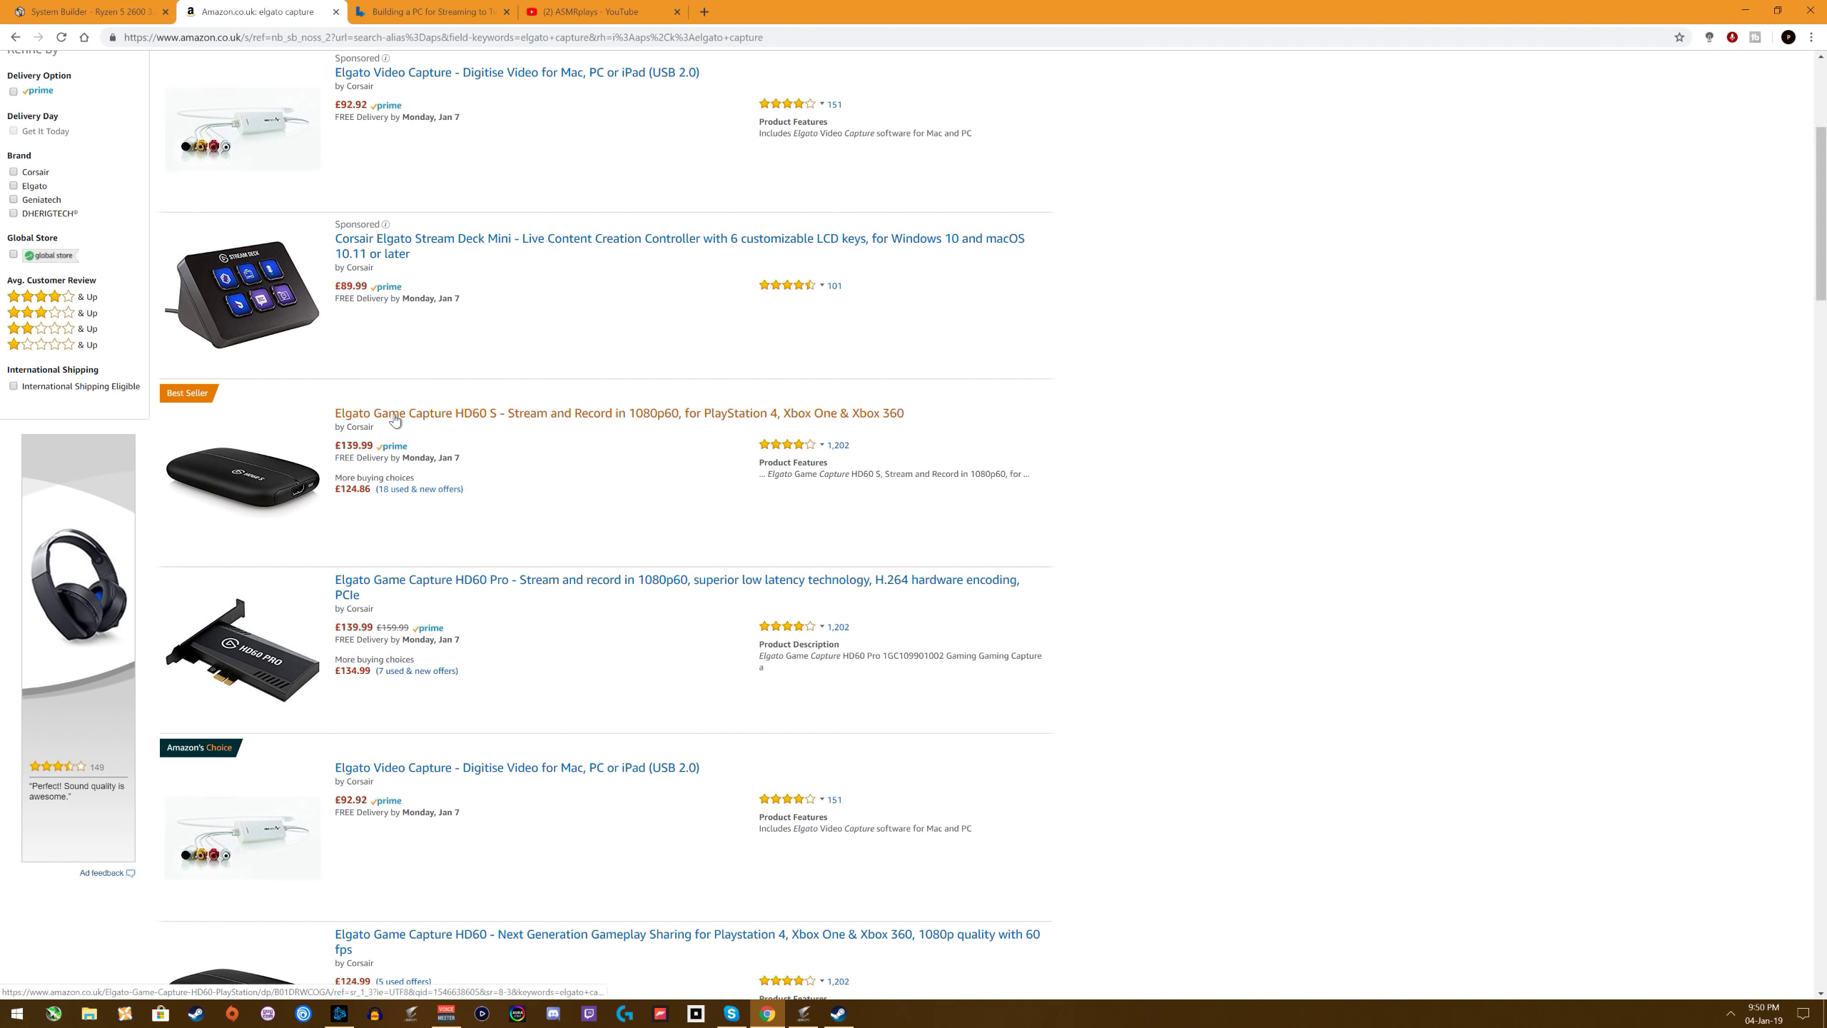
pyautogui.scroll(-4, 464, 453)
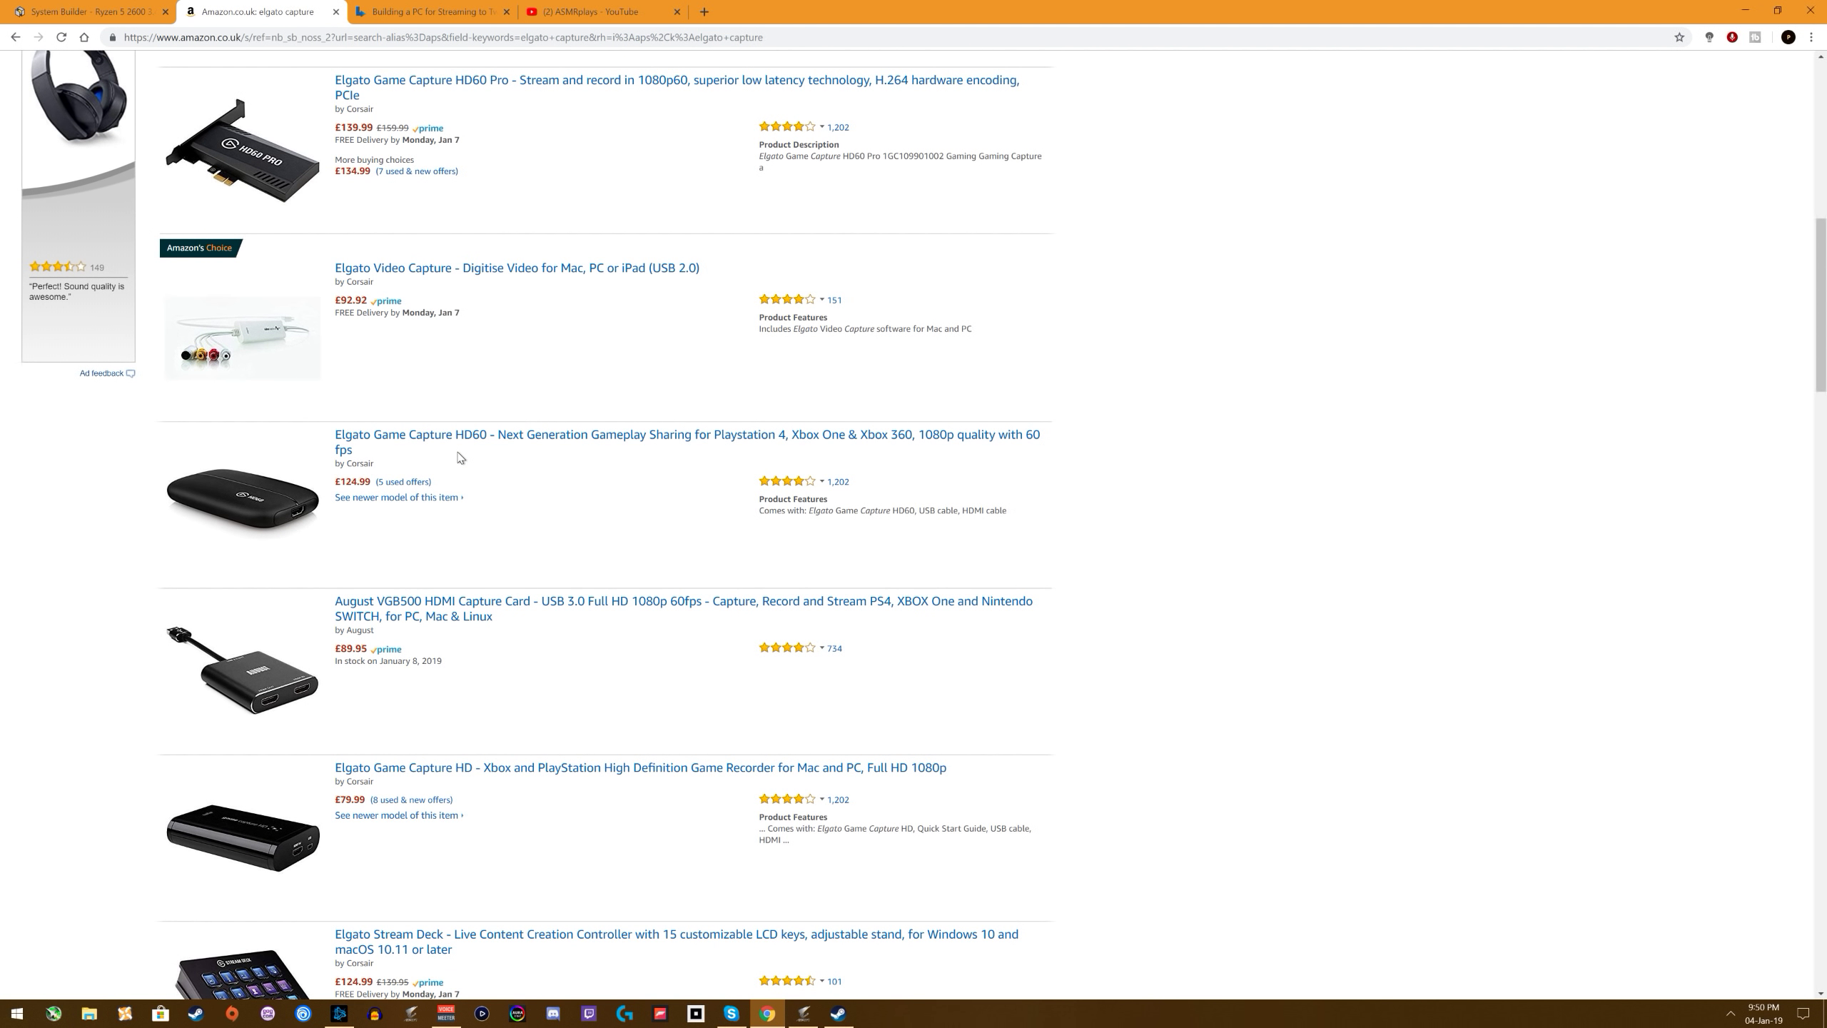
pyautogui.scroll(-14, 573, 493)
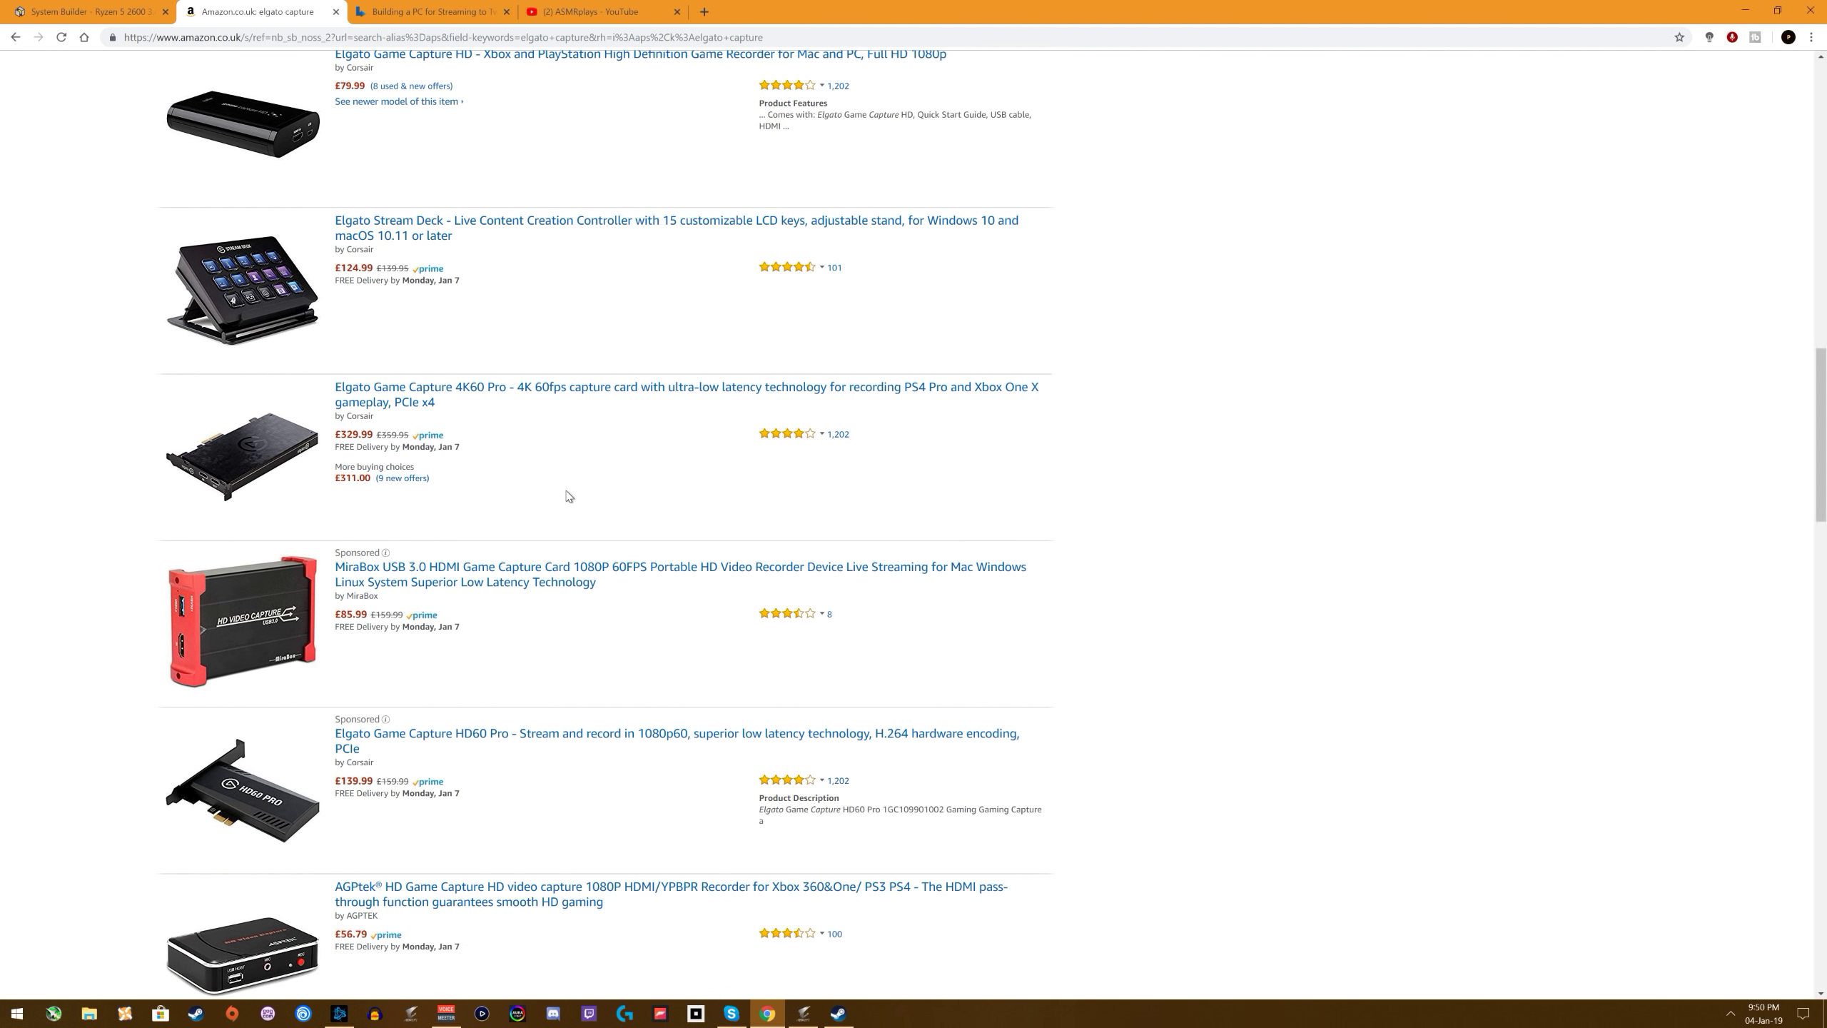
# Step: Compare the capture cards in the "elgato capture" results, from the HD60 S down to the HD60 USB 2.0 and HD 60 Pro listings
pyautogui.scroll(20, 568, 496)
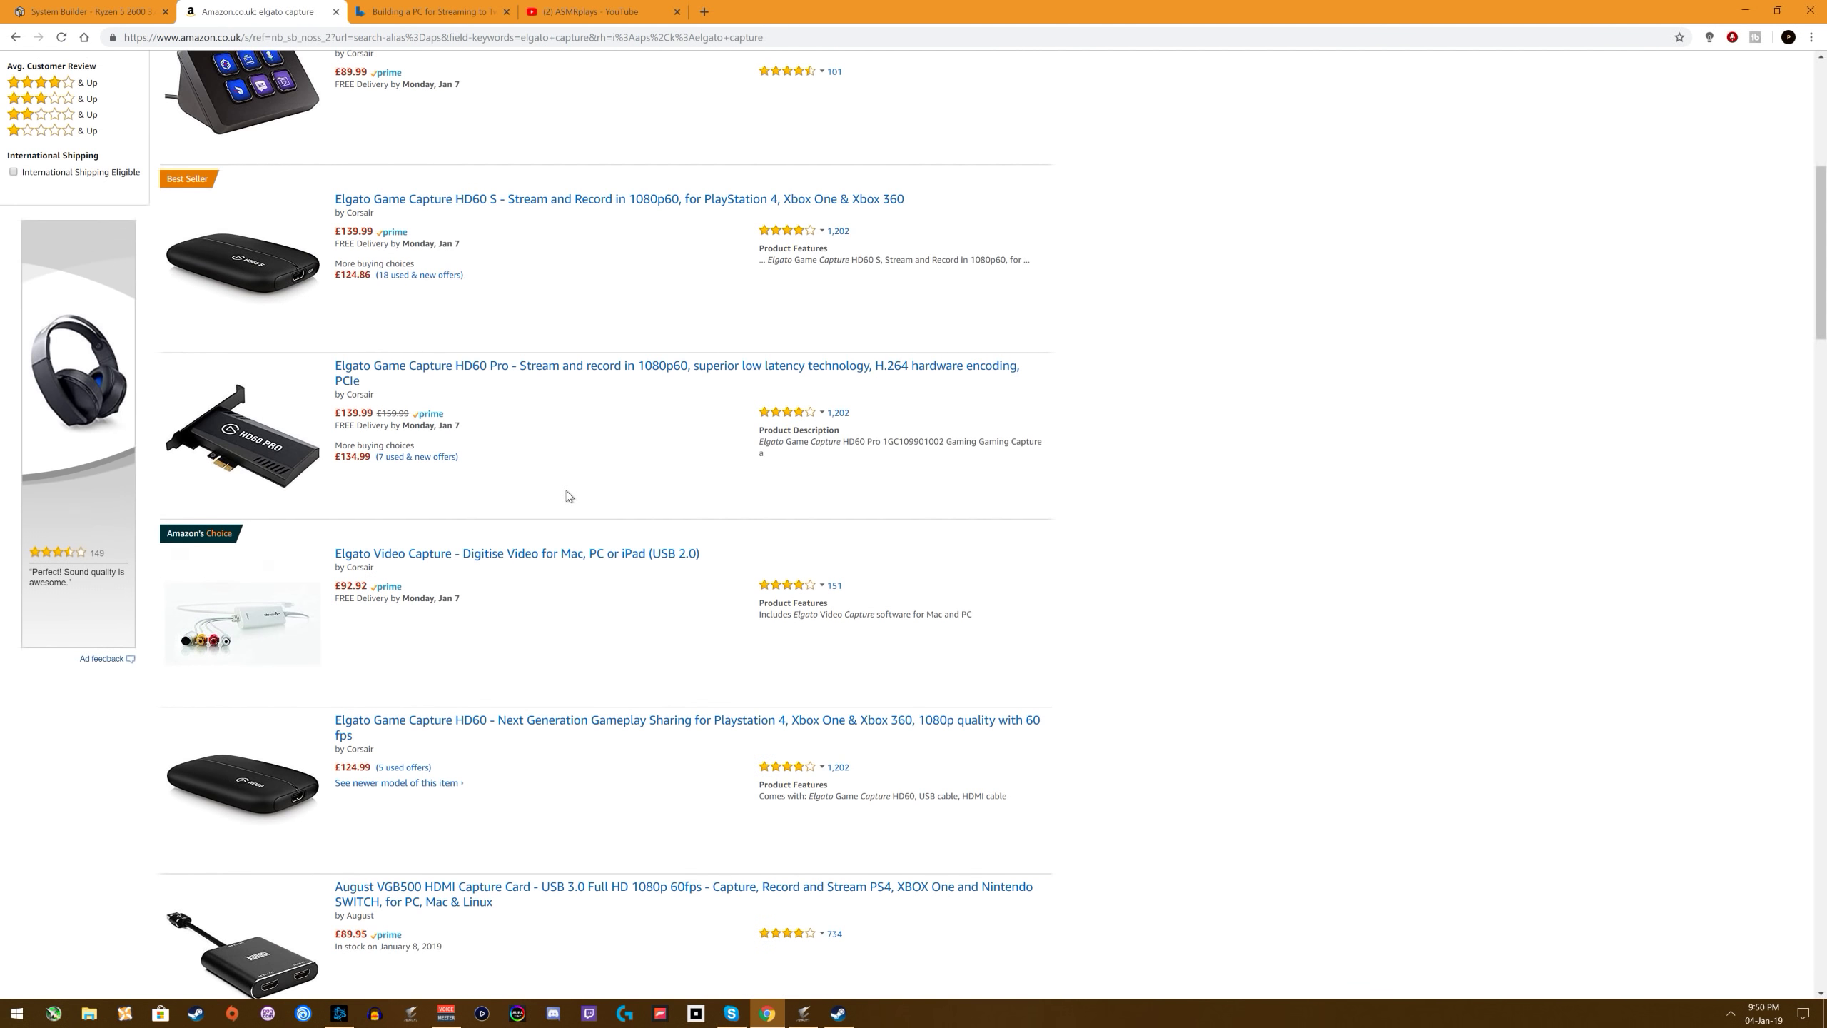
pyautogui.scroll(3, 568, 495)
pyautogui.scroll(-20, 568, 495)
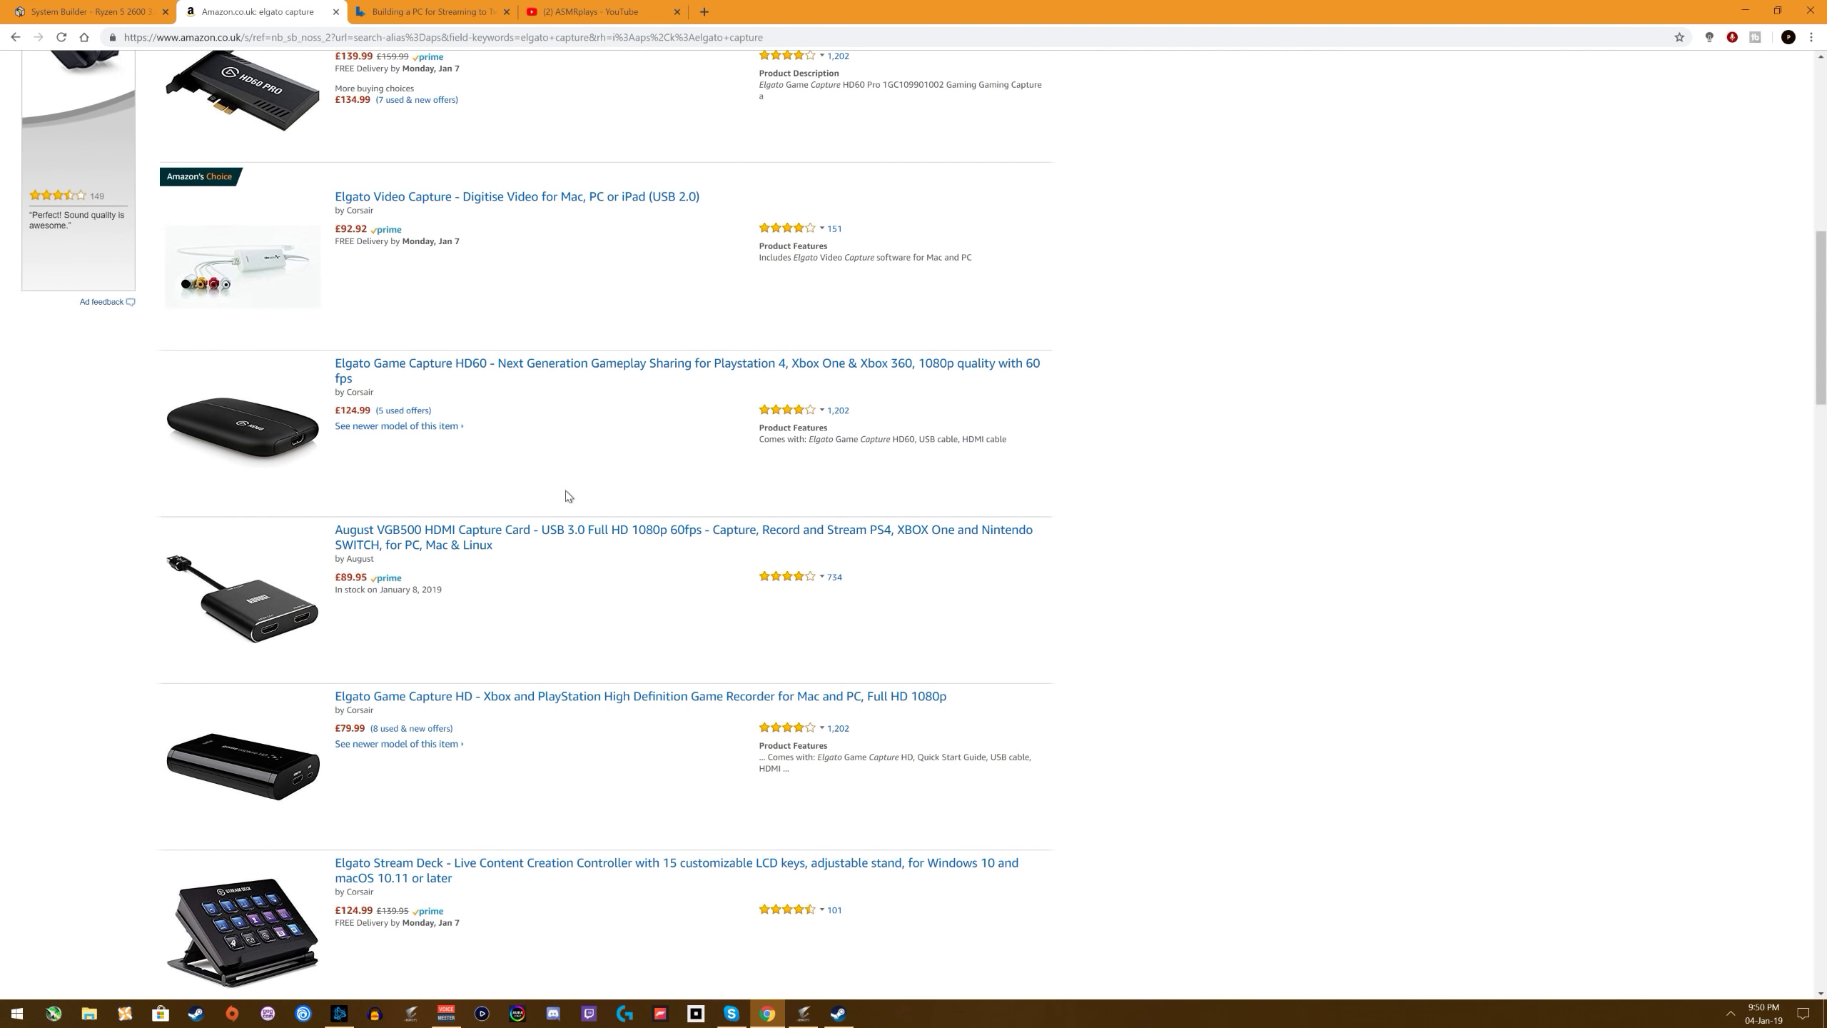
pyautogui.scroll(-6, 569, 496)
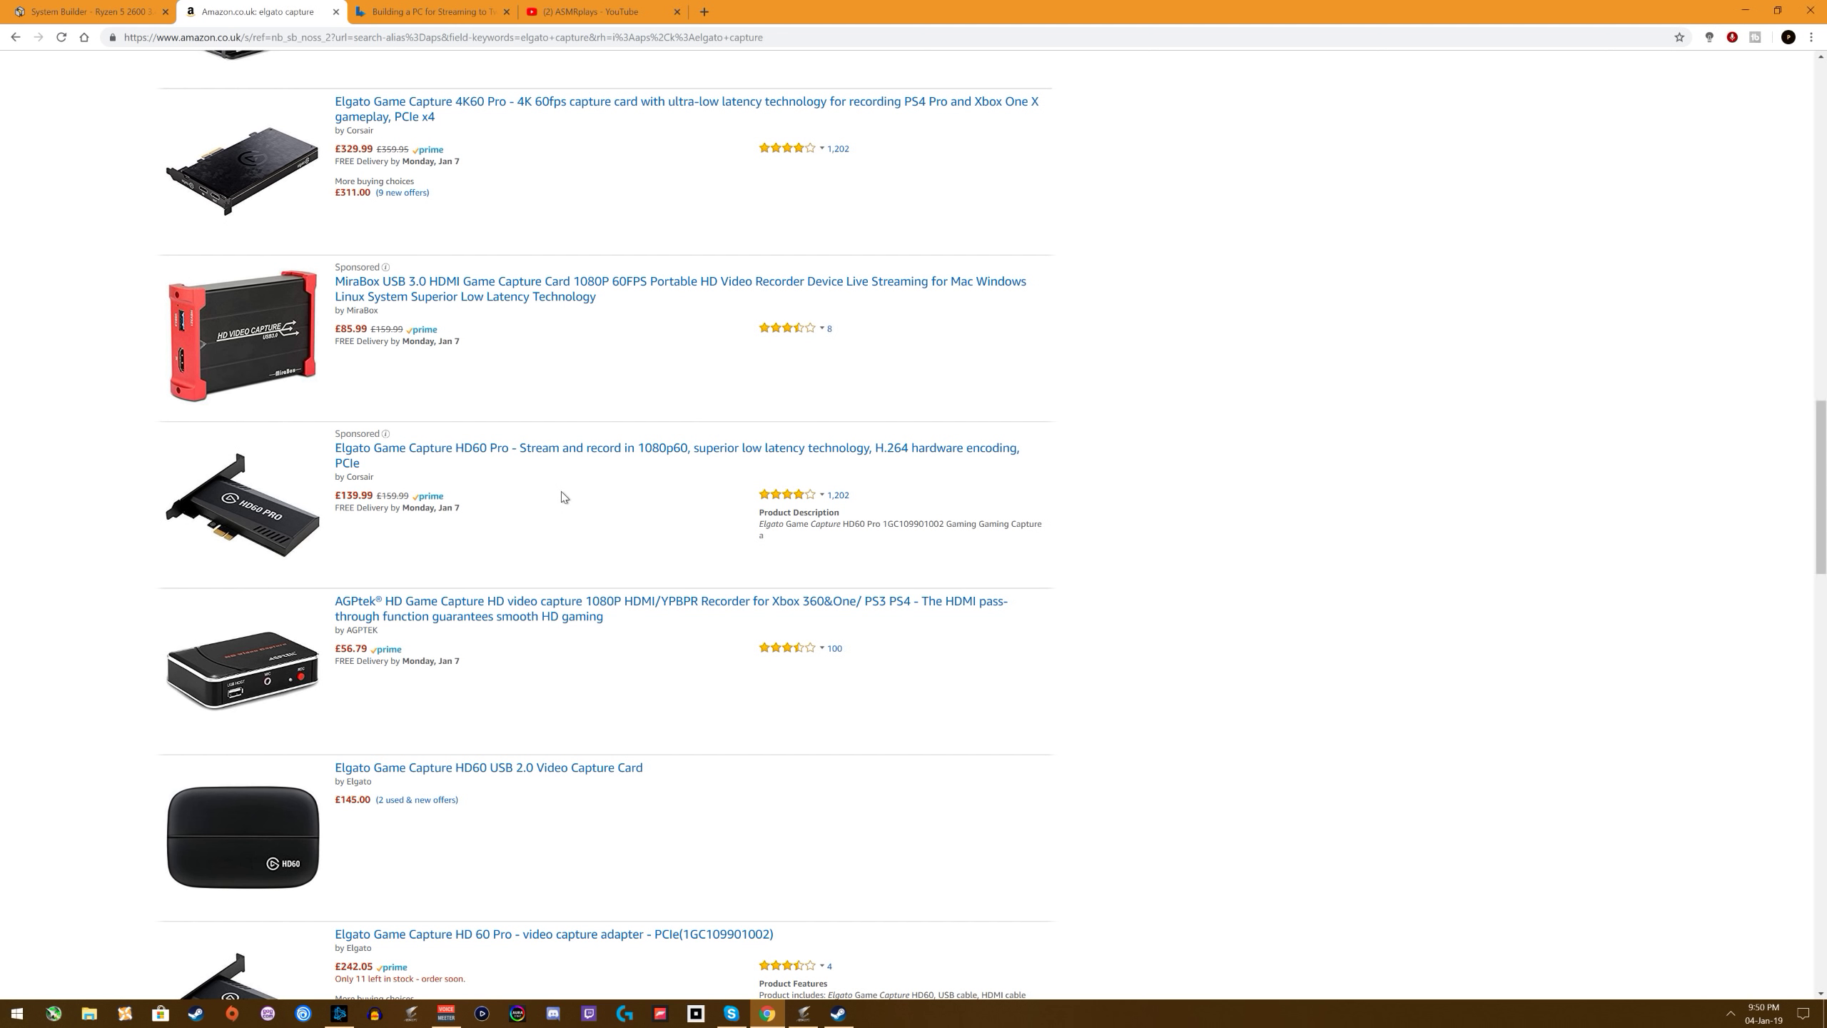
pyautogui.scroll(-4, 564, 496)
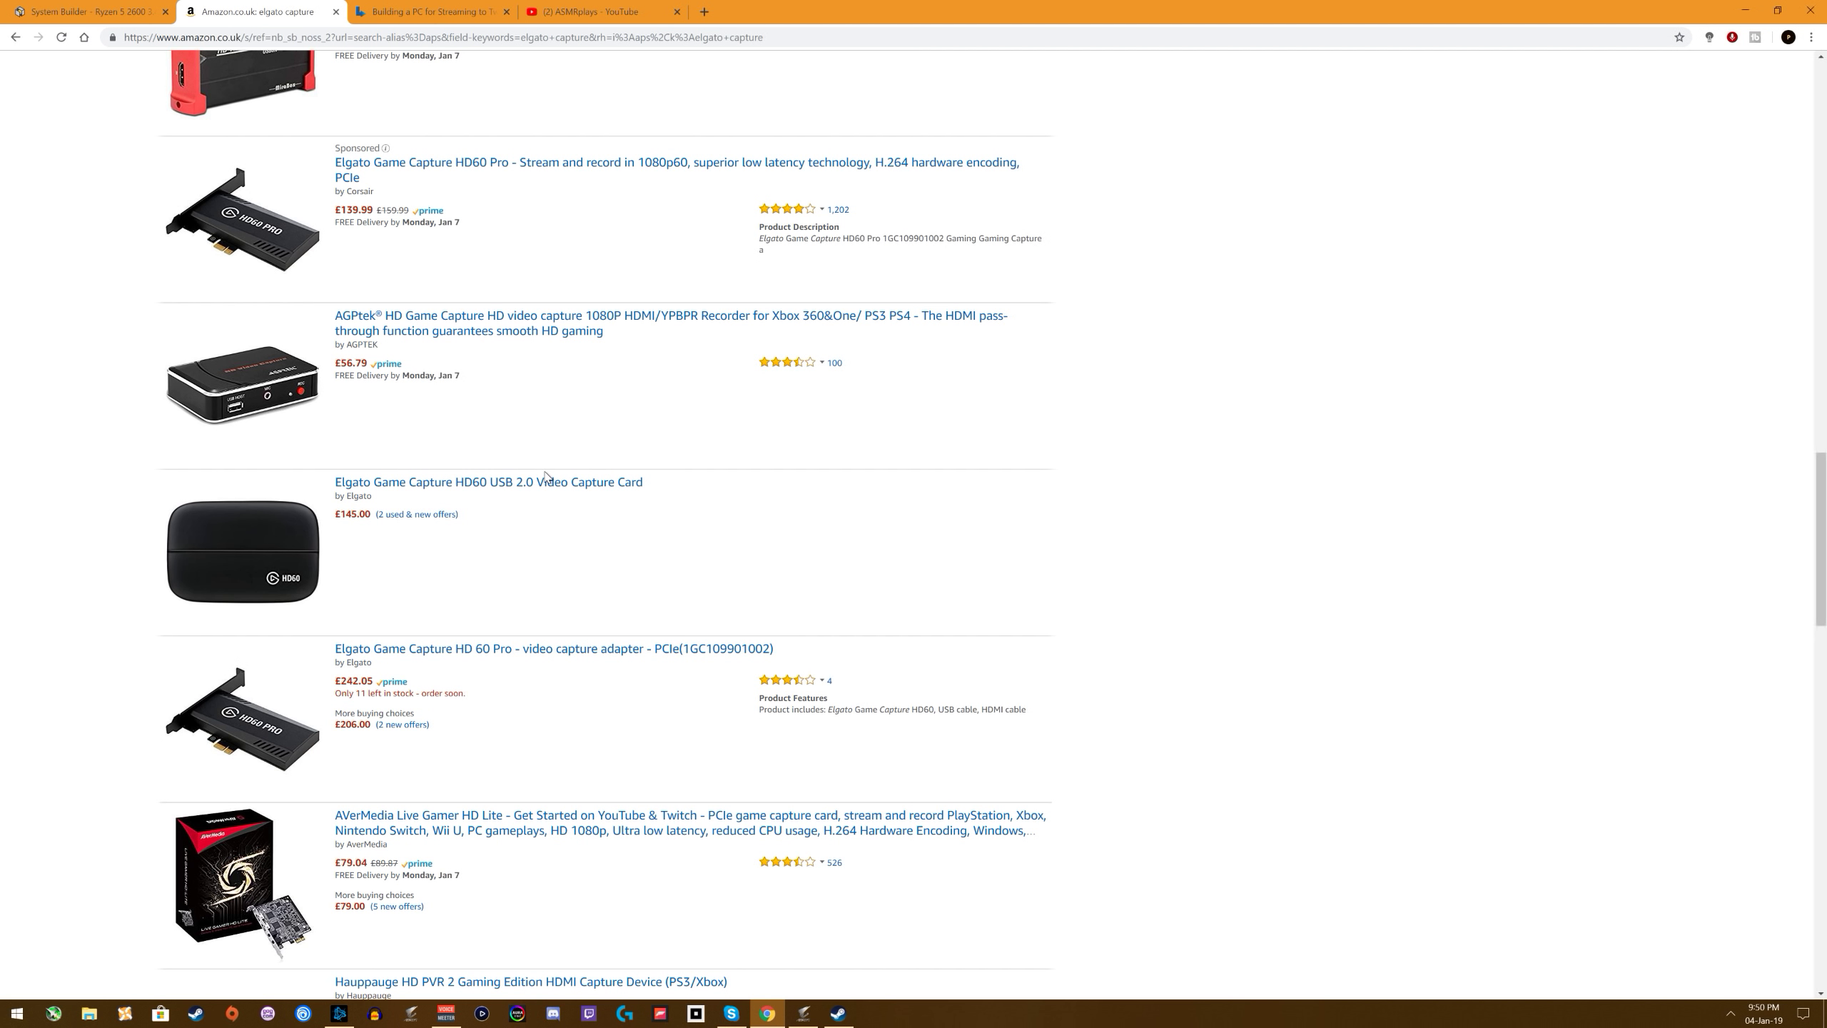
pyautogui.scroll(1, 545, 476)
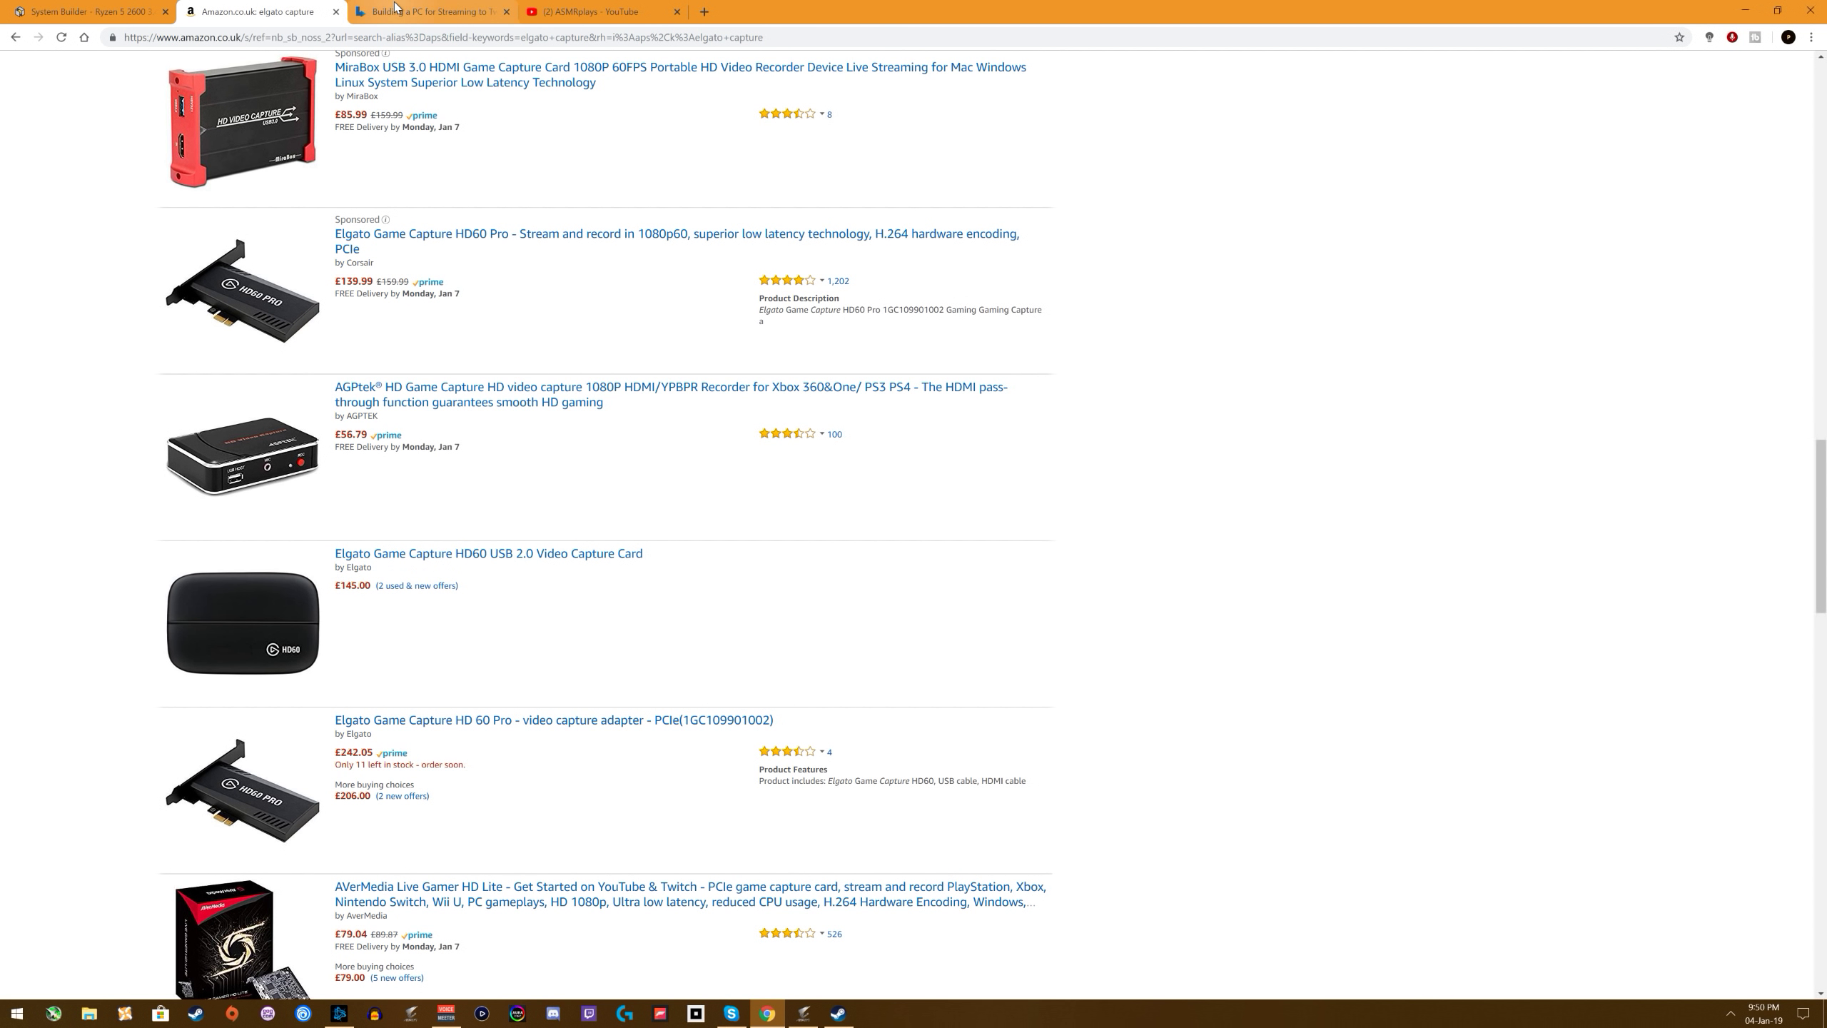
# Step: Open the Elgato Game Capture HD60 S product page and examine the product image showing its HDMI and USB ports
pyautogui.scroll(20, 483, 392)
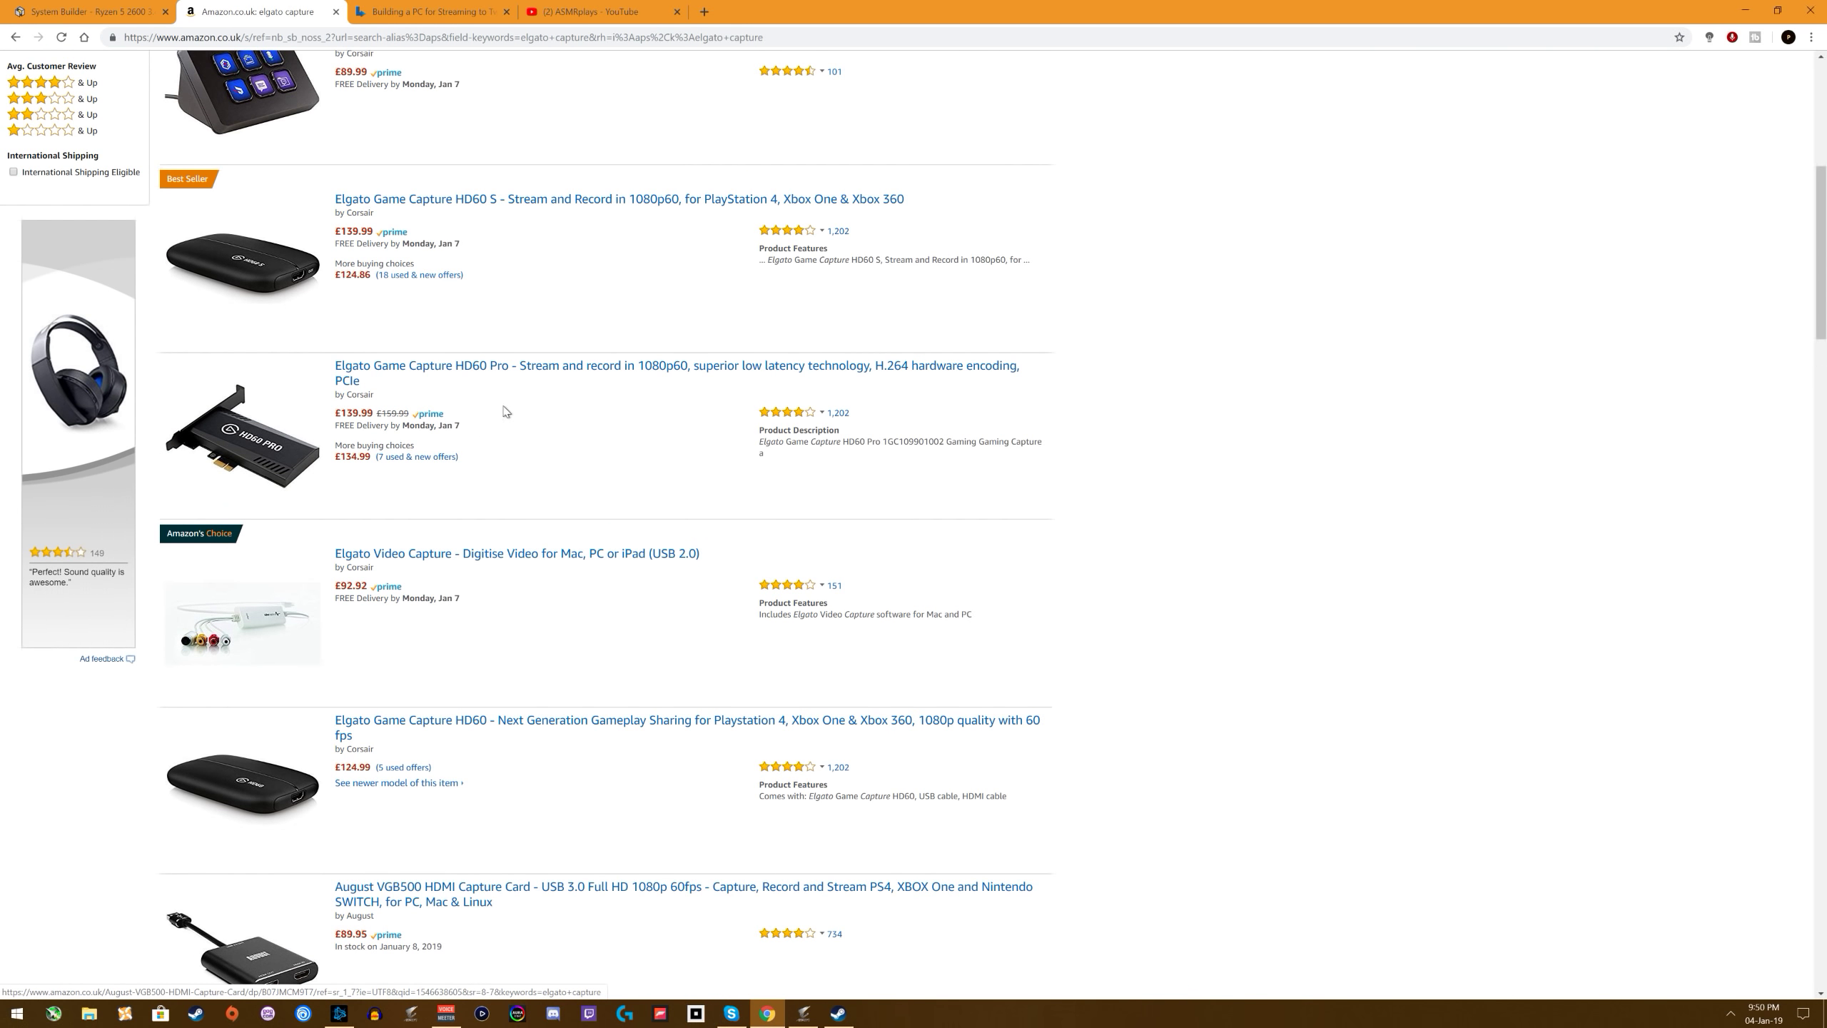
pyautogui.scroll(3, 567, 450)
pyautogui.scroll(-6, 568, 463)
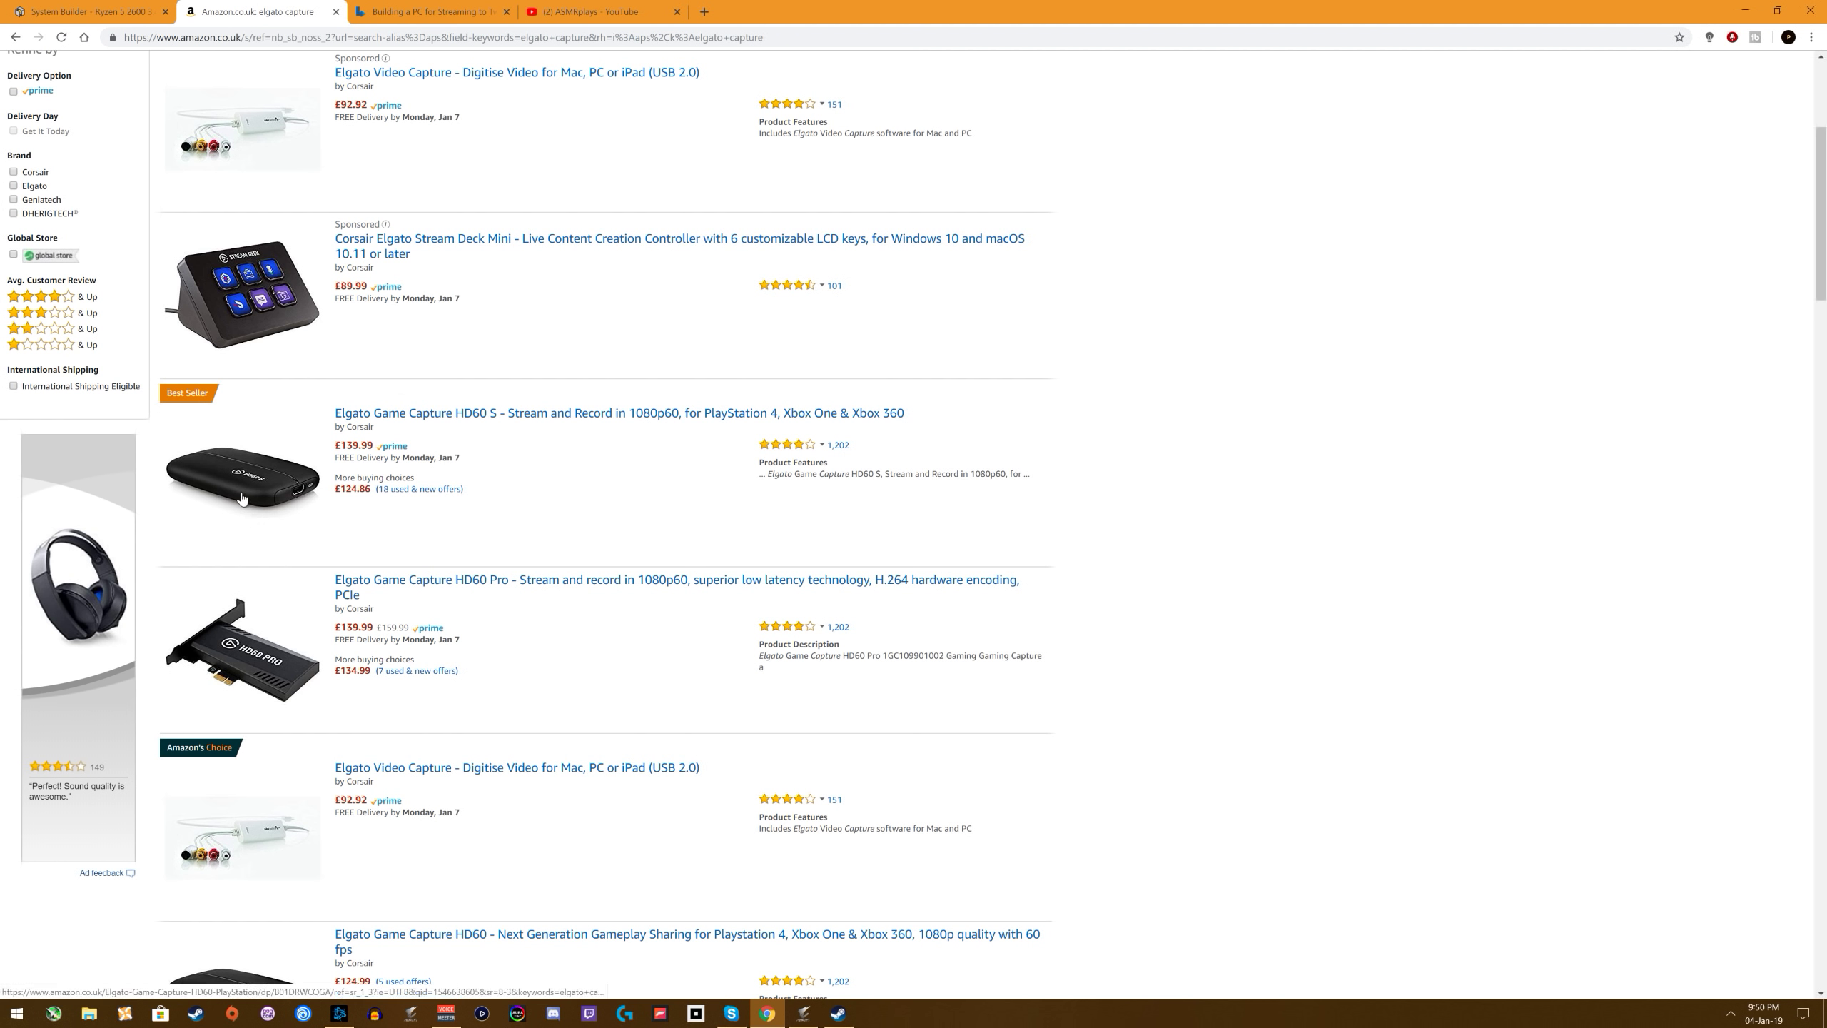
pyautogui.click(392, 414)
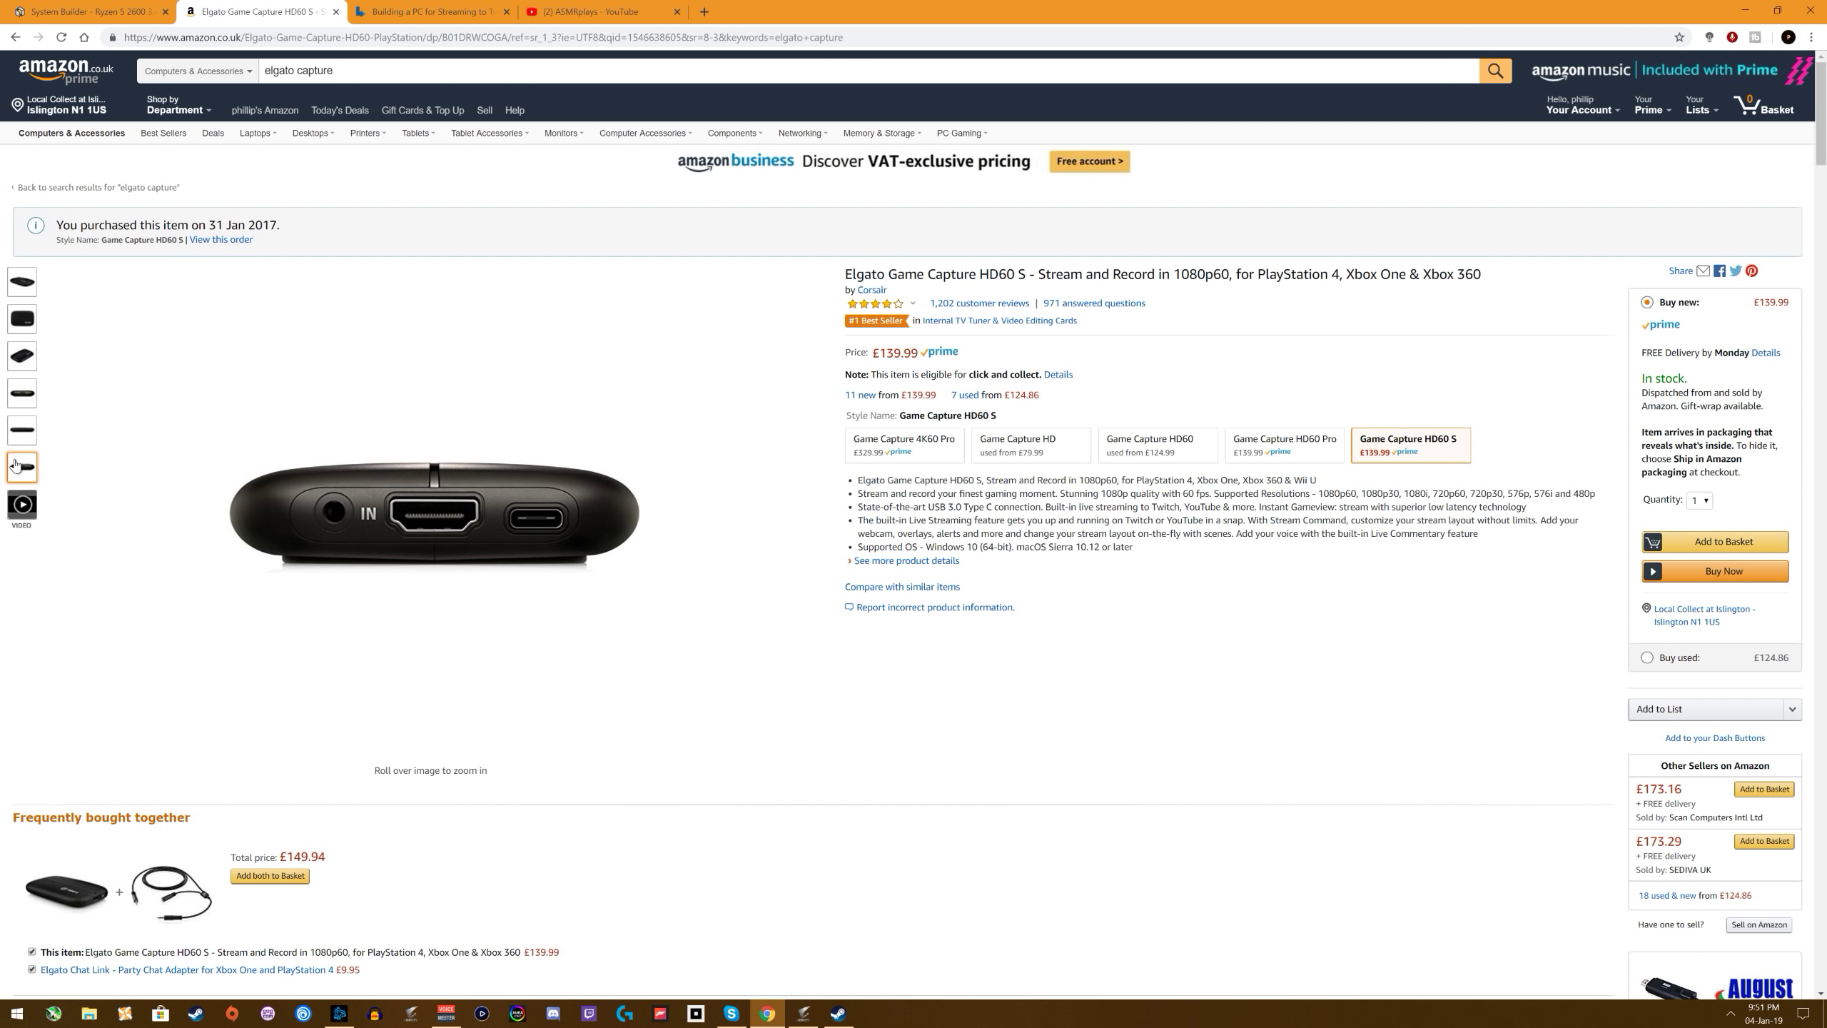
pyautogui.moveTo(500, 528)
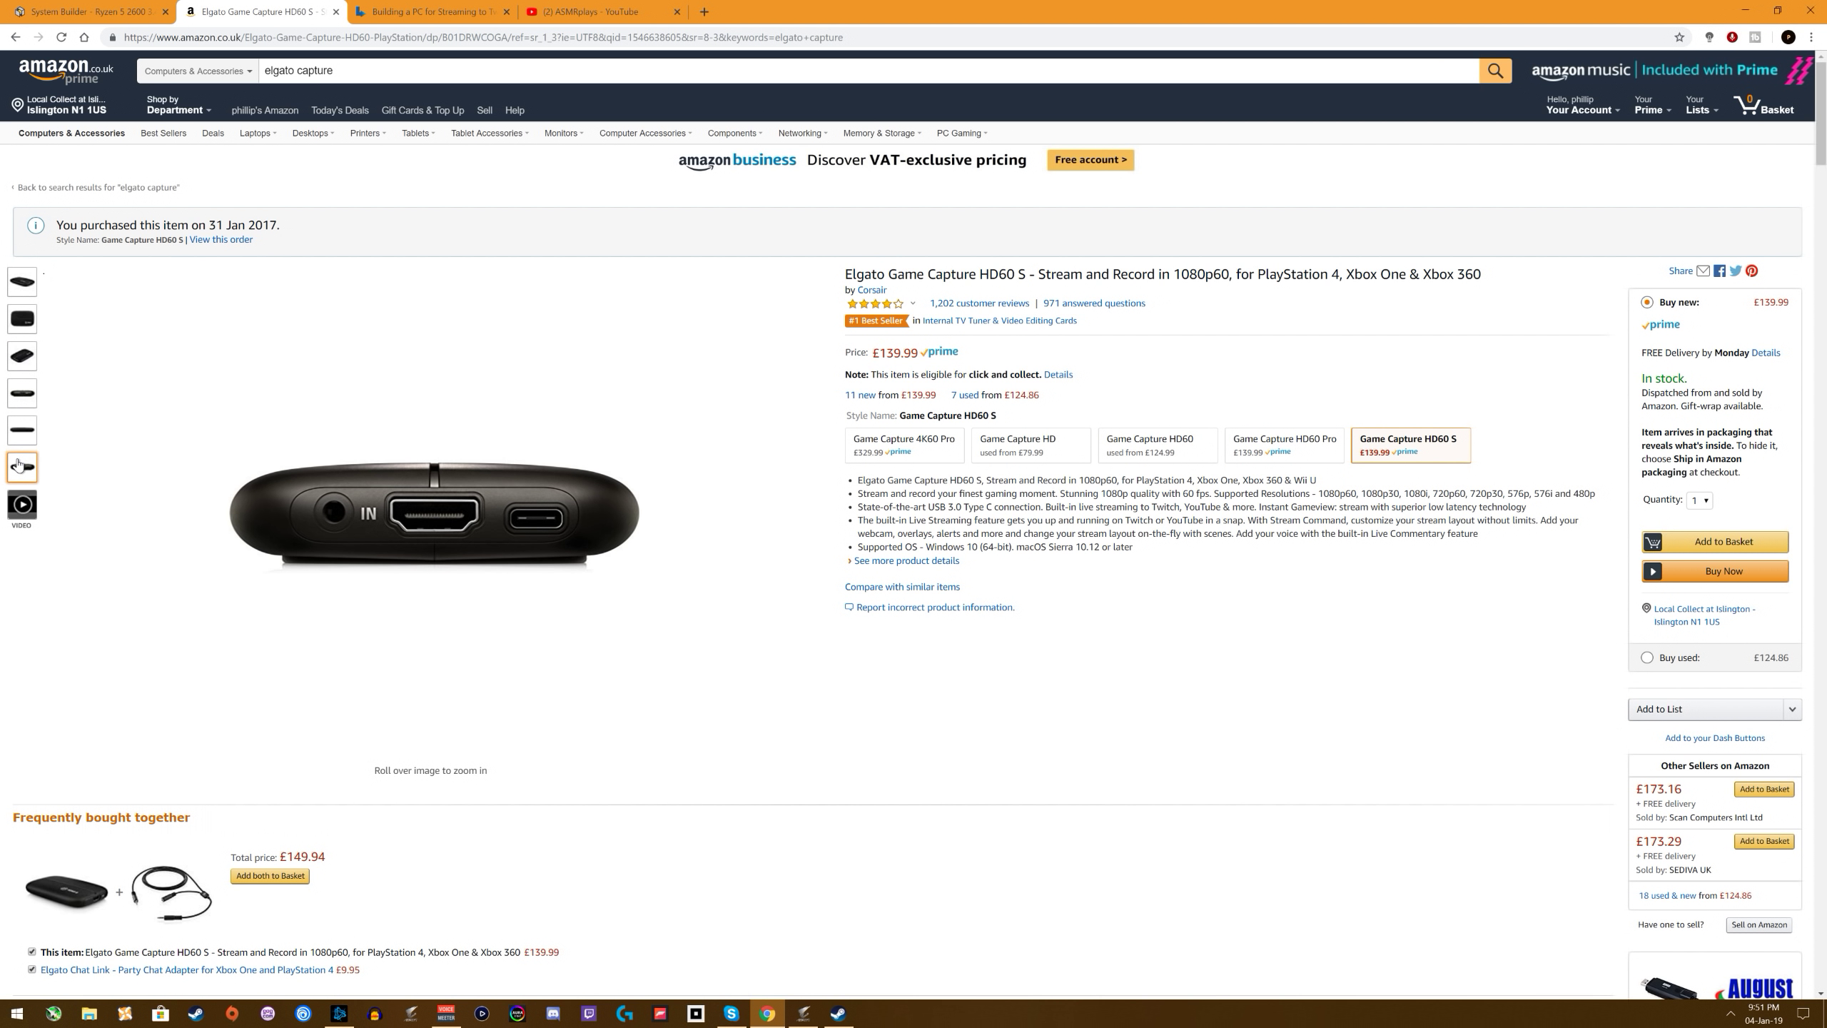
# Step: Check the two-PC capture card diagram in the Logical Increments streaming article, and return to the "elgato capture" results on Amazon
pyautogui.click(394, 10)
pyautogui.scroll(-4, 727, 590)
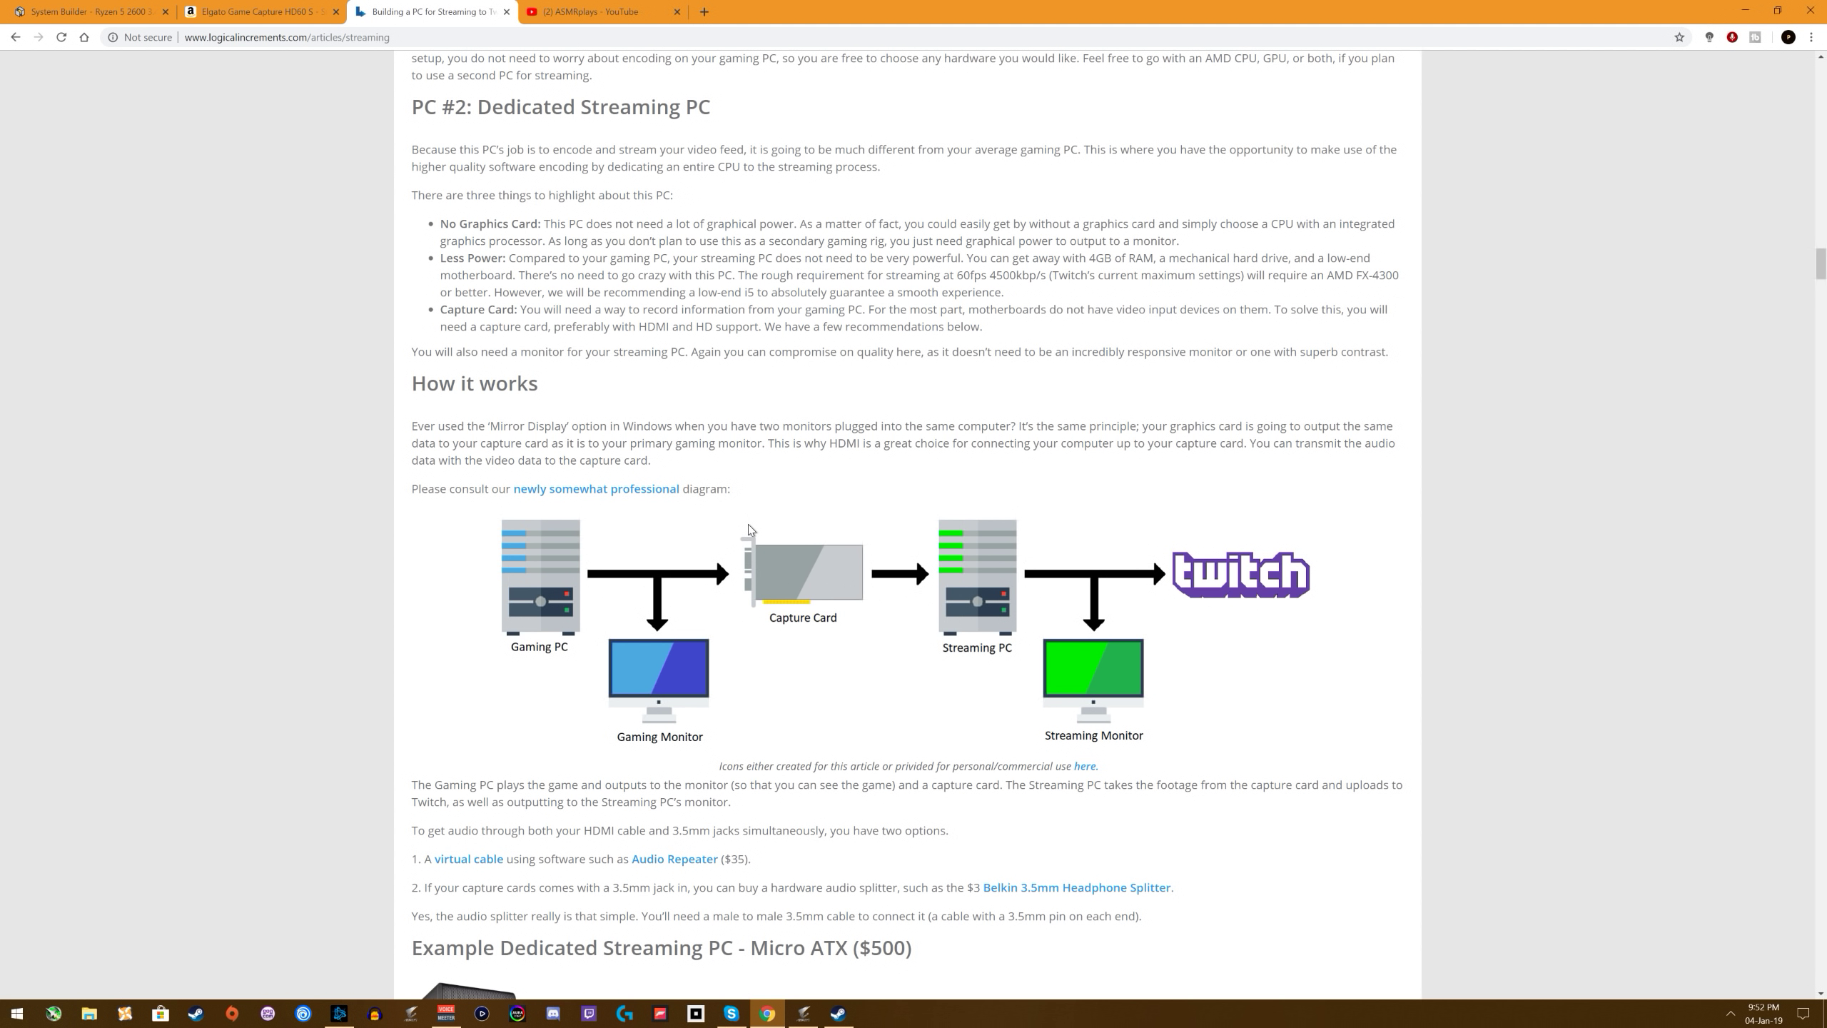
pyautogui.click(275, 6)
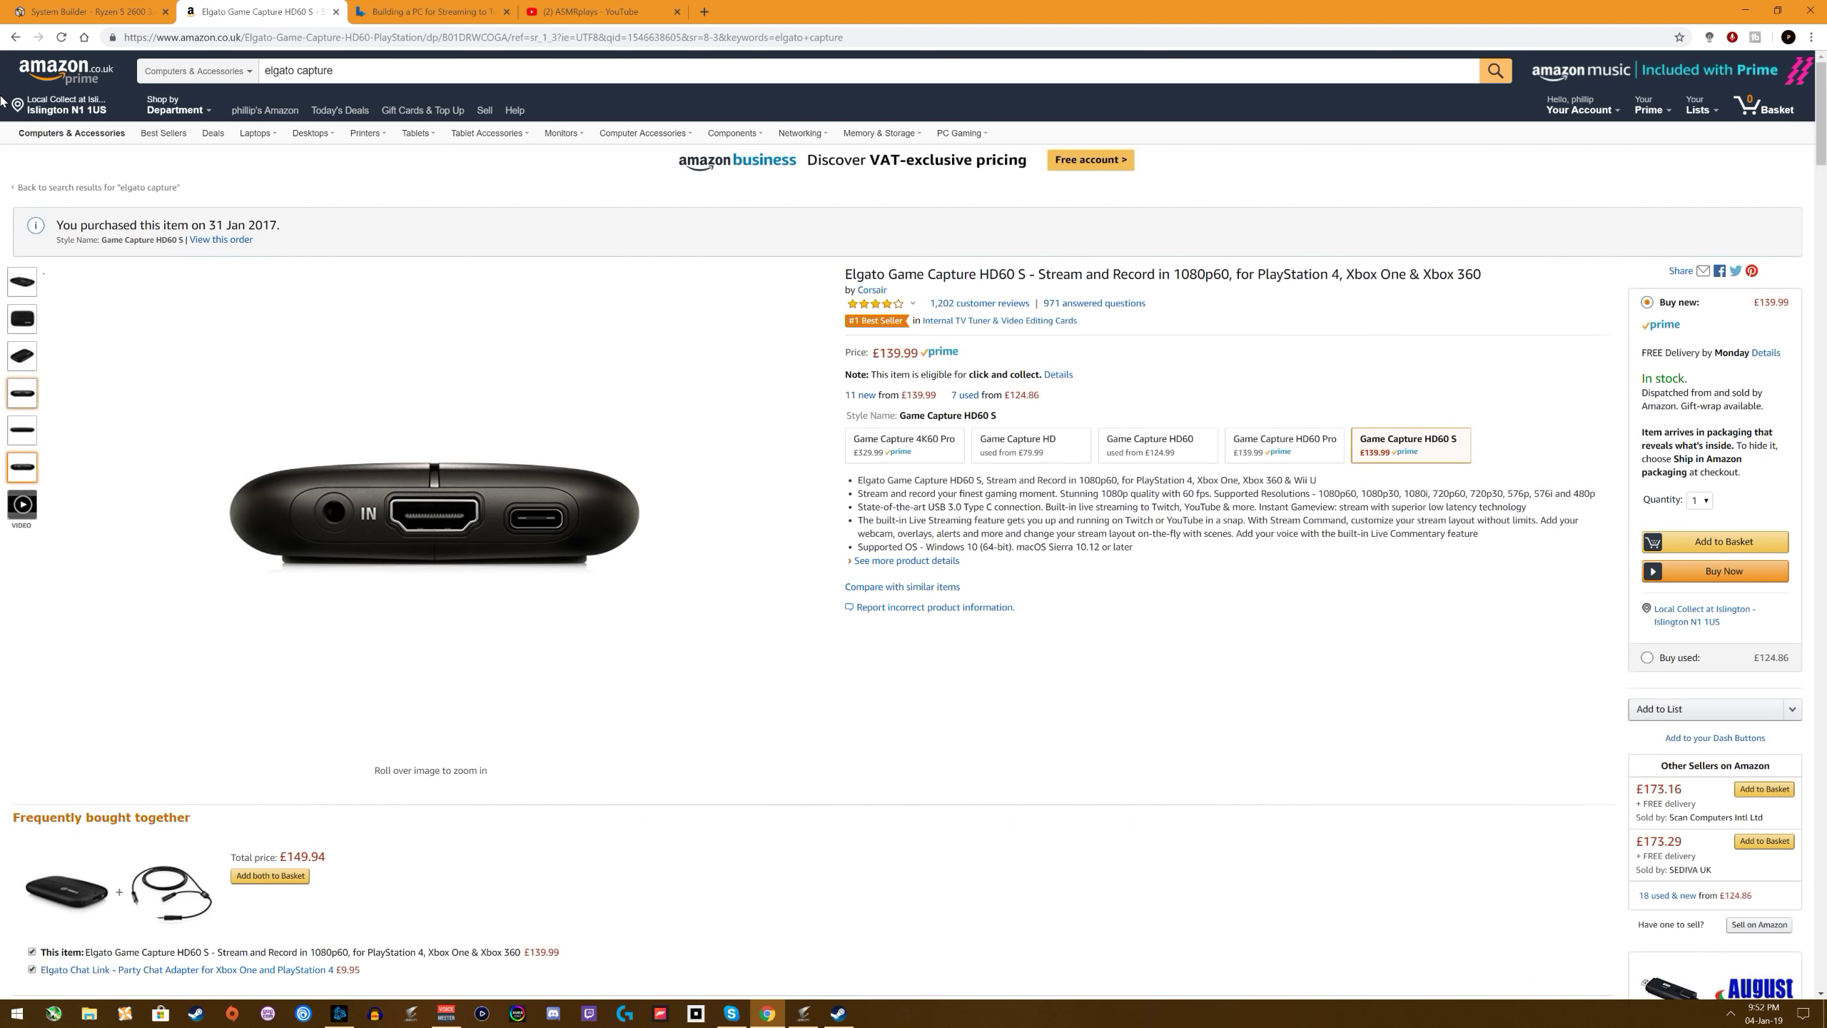
pyautogui.click(13, 38)
pyautogui.scroll(-8, 346, 321)
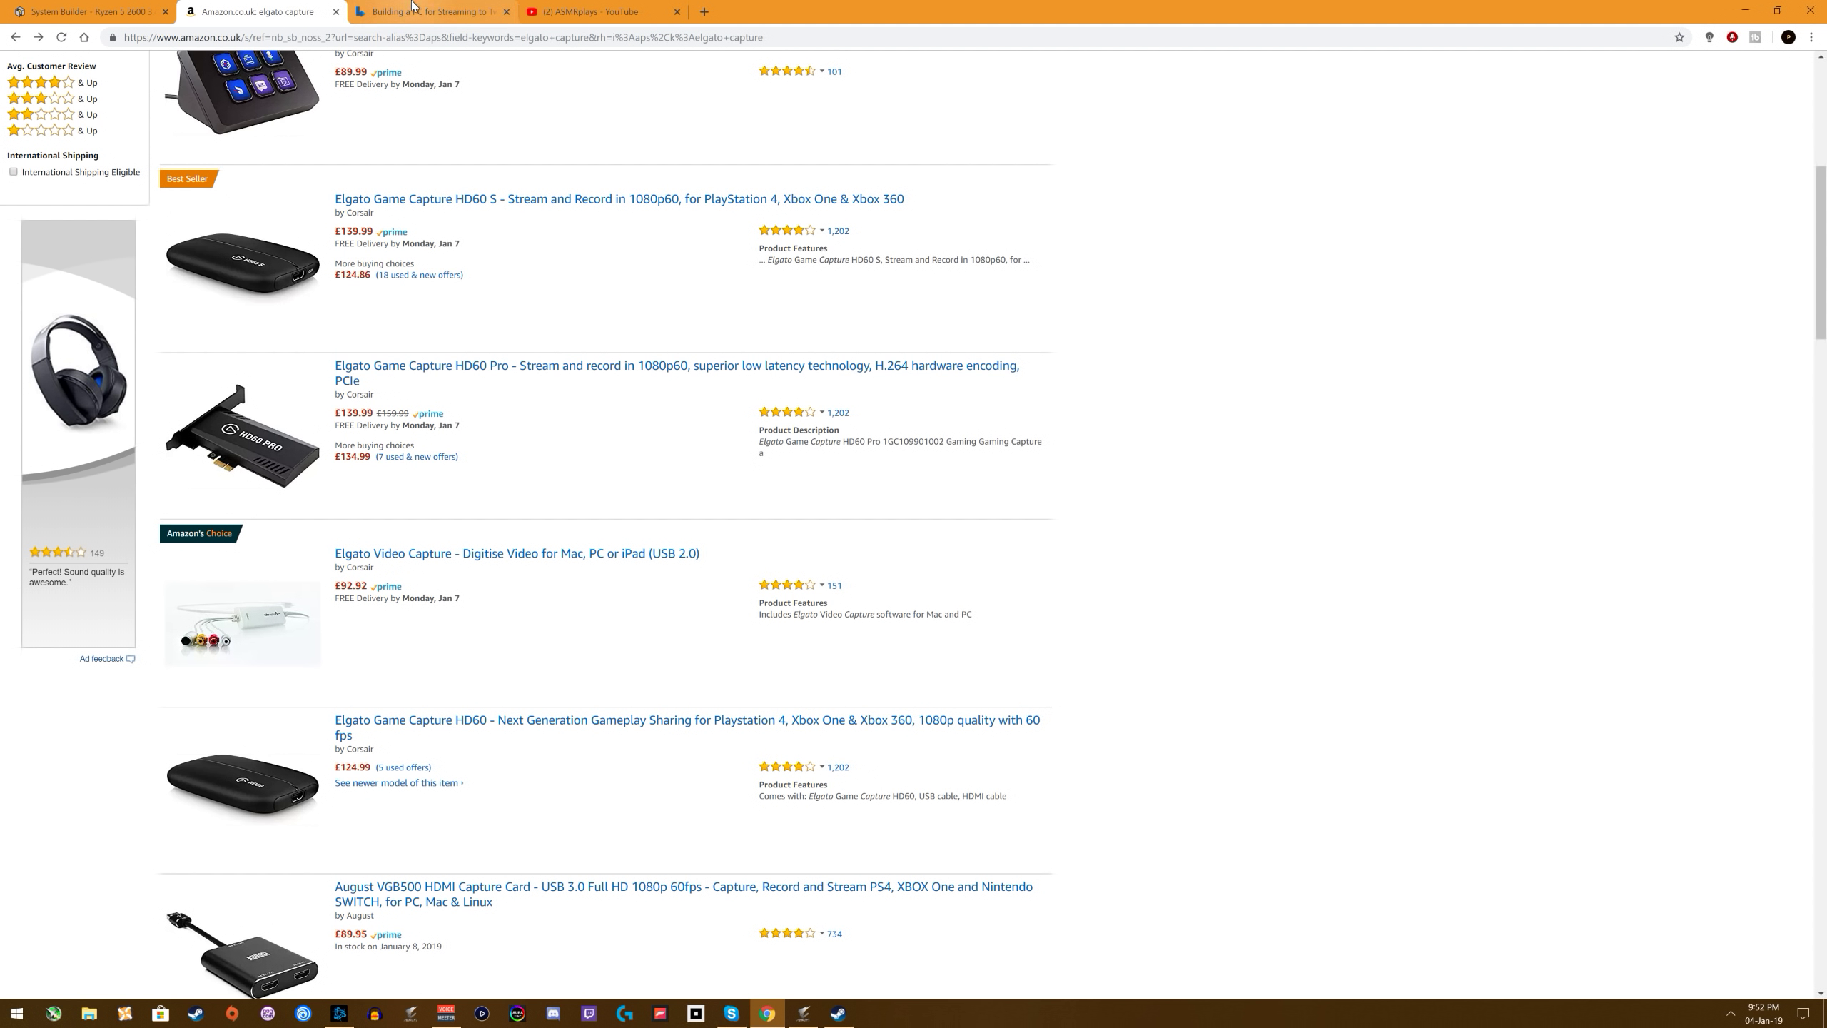
# Step: Switch to the Logical Increments article and read the gaming PC, dedicated streaming PC and "How it works" sections
pyautogui.click(381, 5)
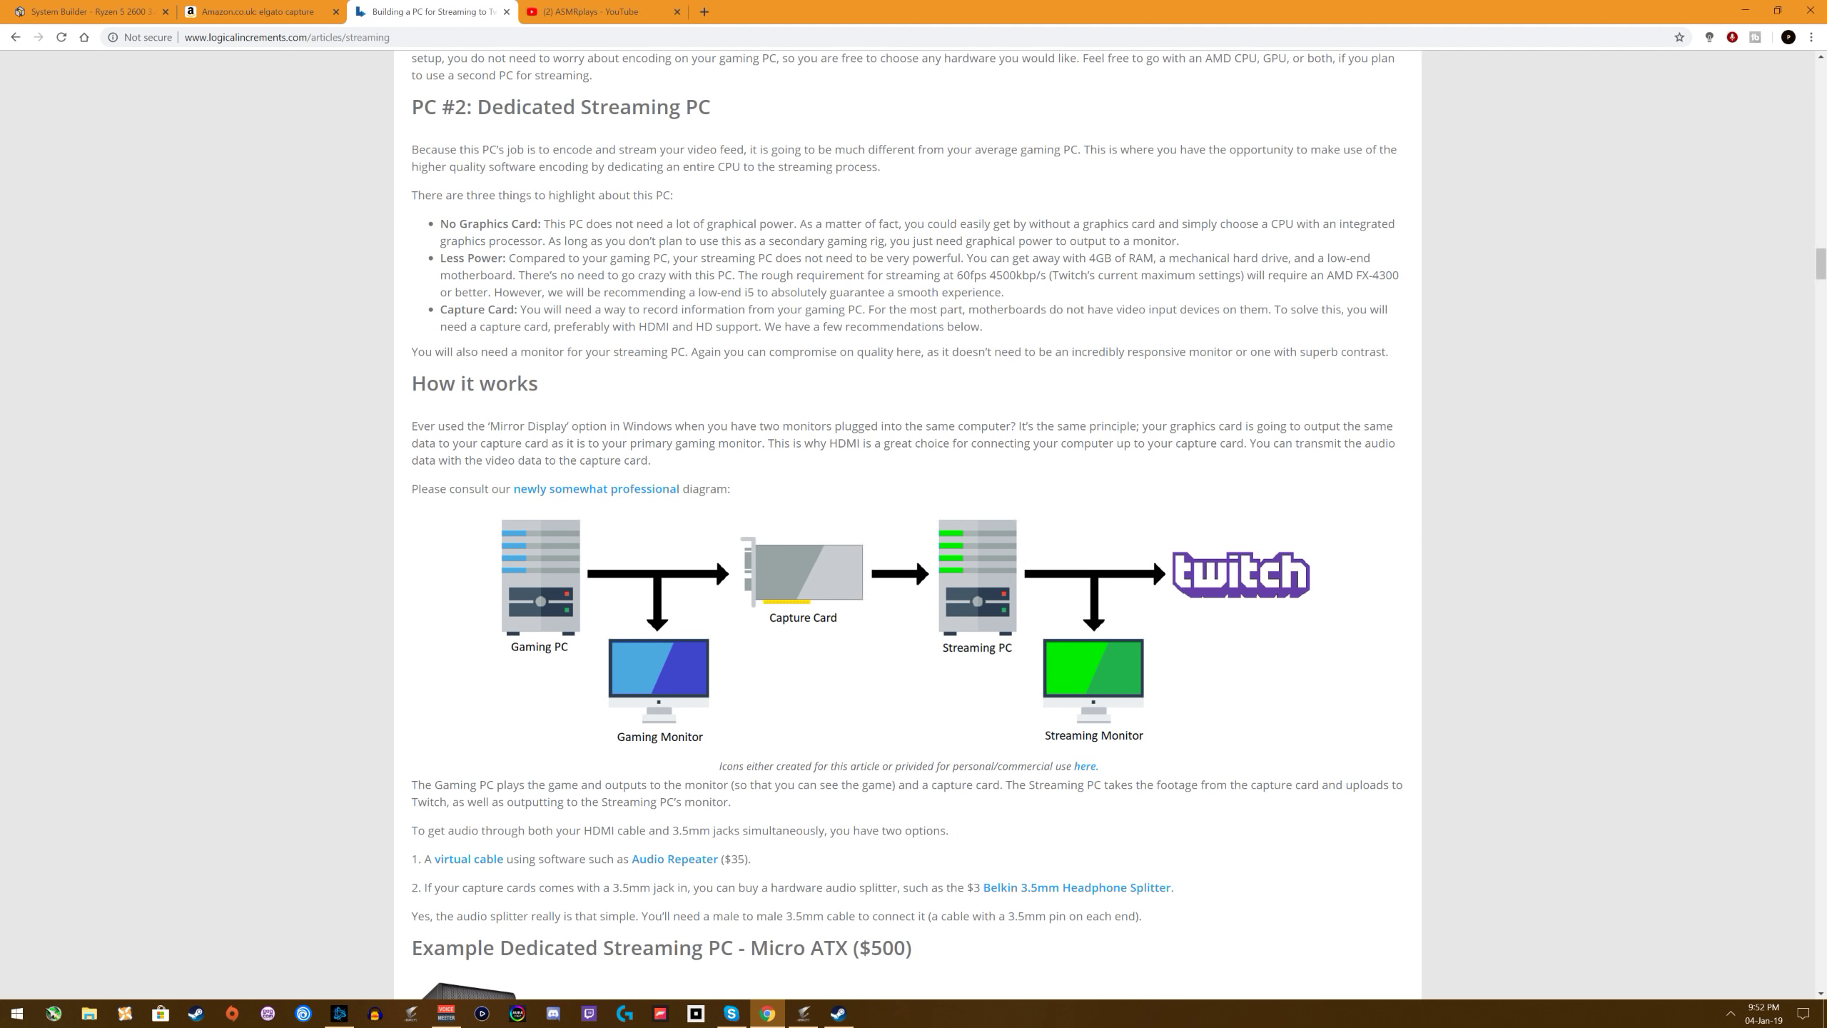
pyautogui.scroll(3, 908, 525)
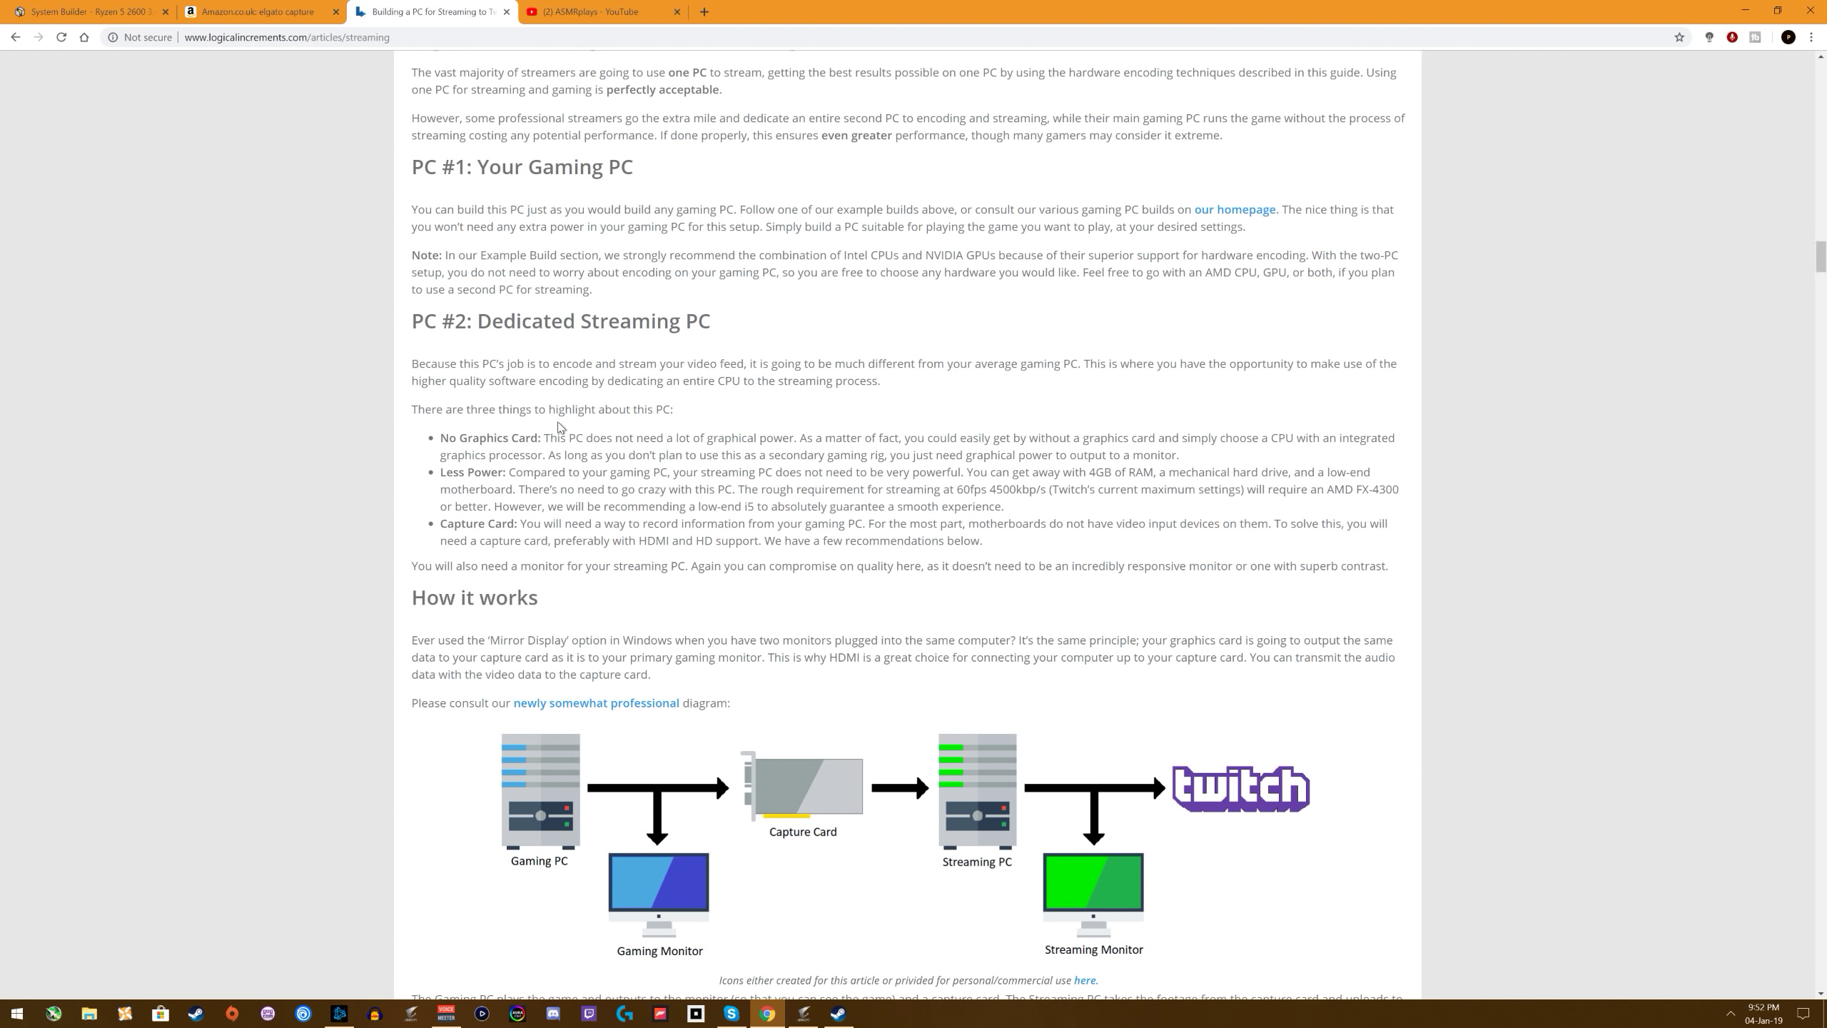
pyautogui.scroll(1, 513, 353)
pyautogui.scroll(-3, 561, 475)
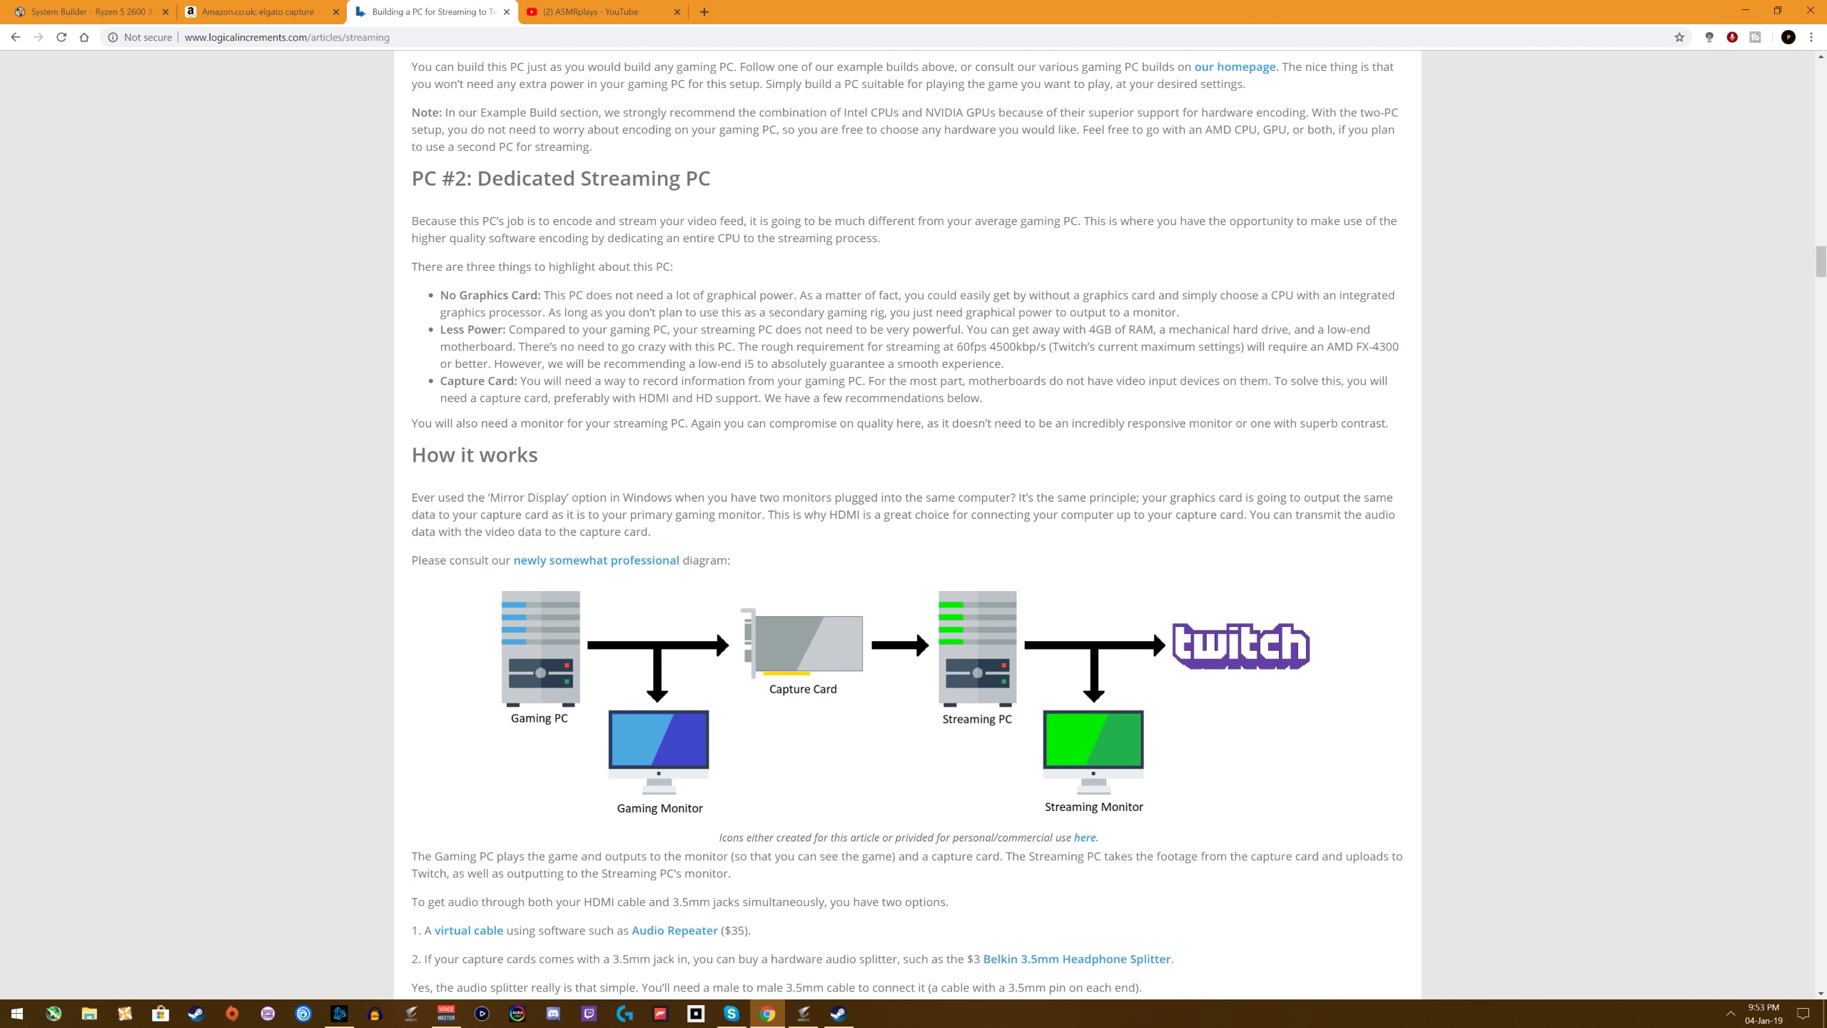
# Step: Switch to the PCPartPicker part list and review its components, total price and compatibility notes
pyautogui.click(150, 10)
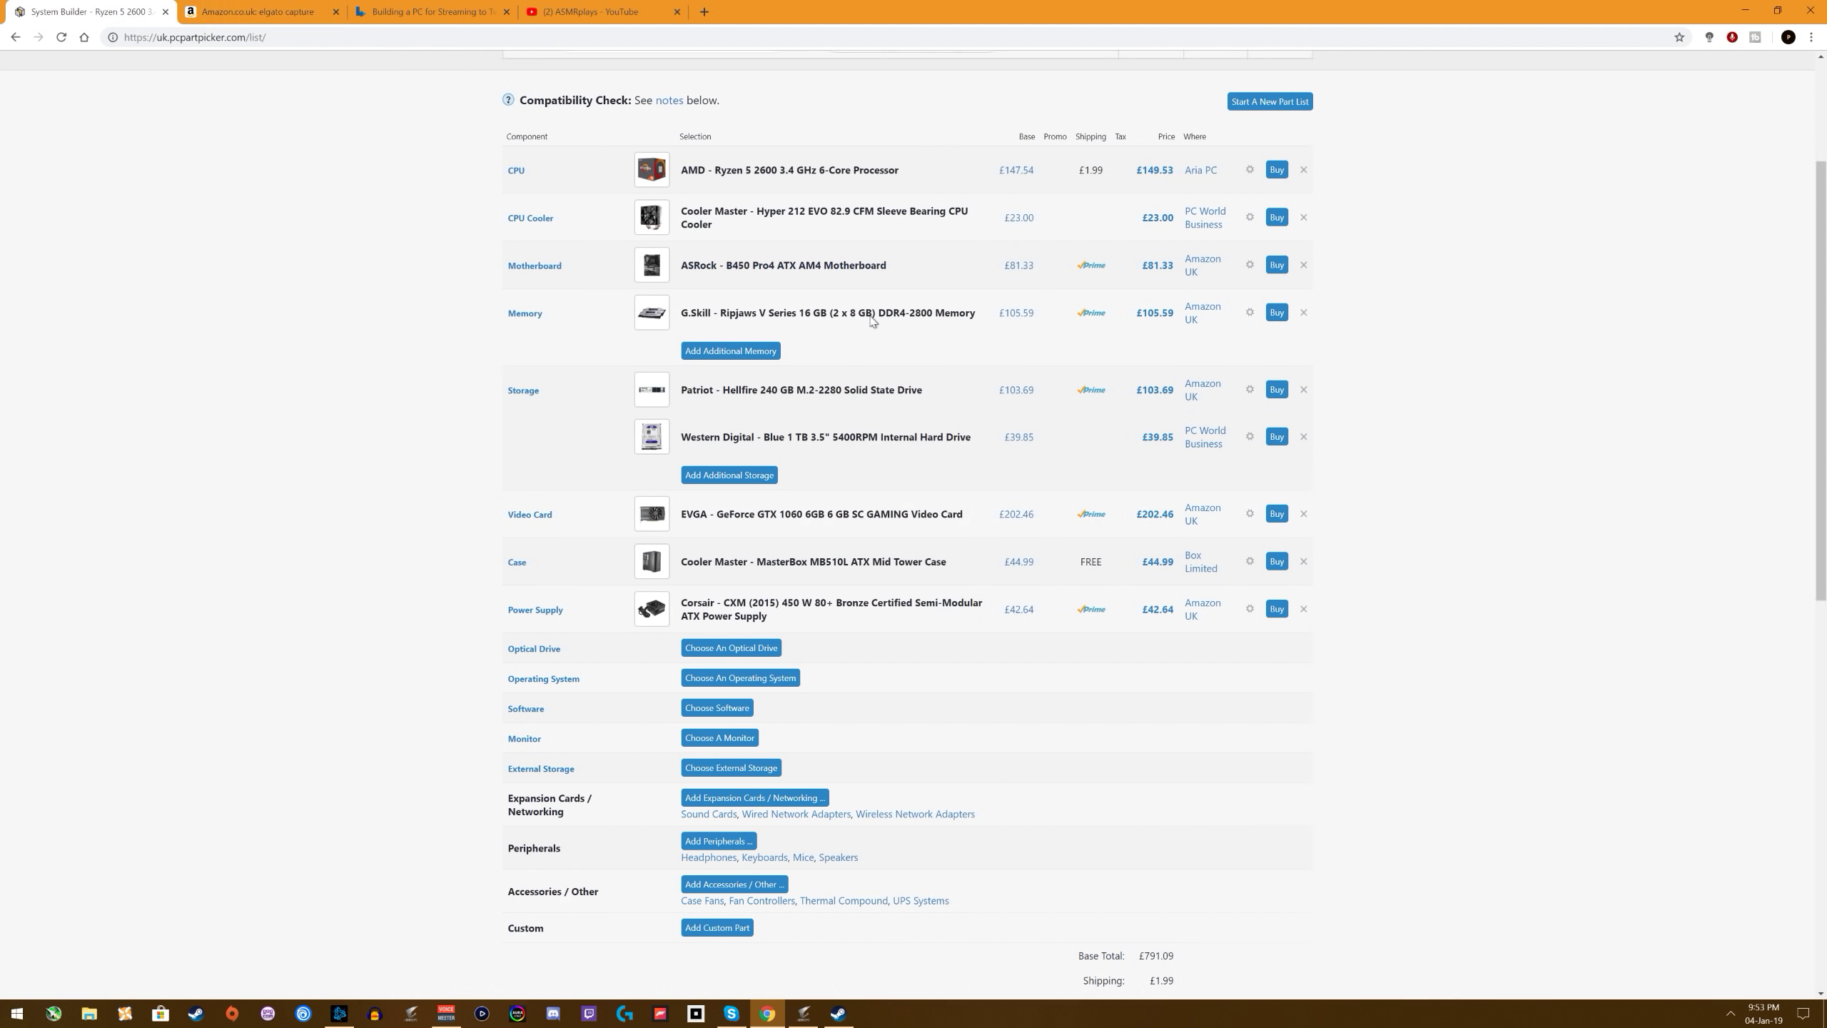
pyautogui.scroll(-5, 906, 497)
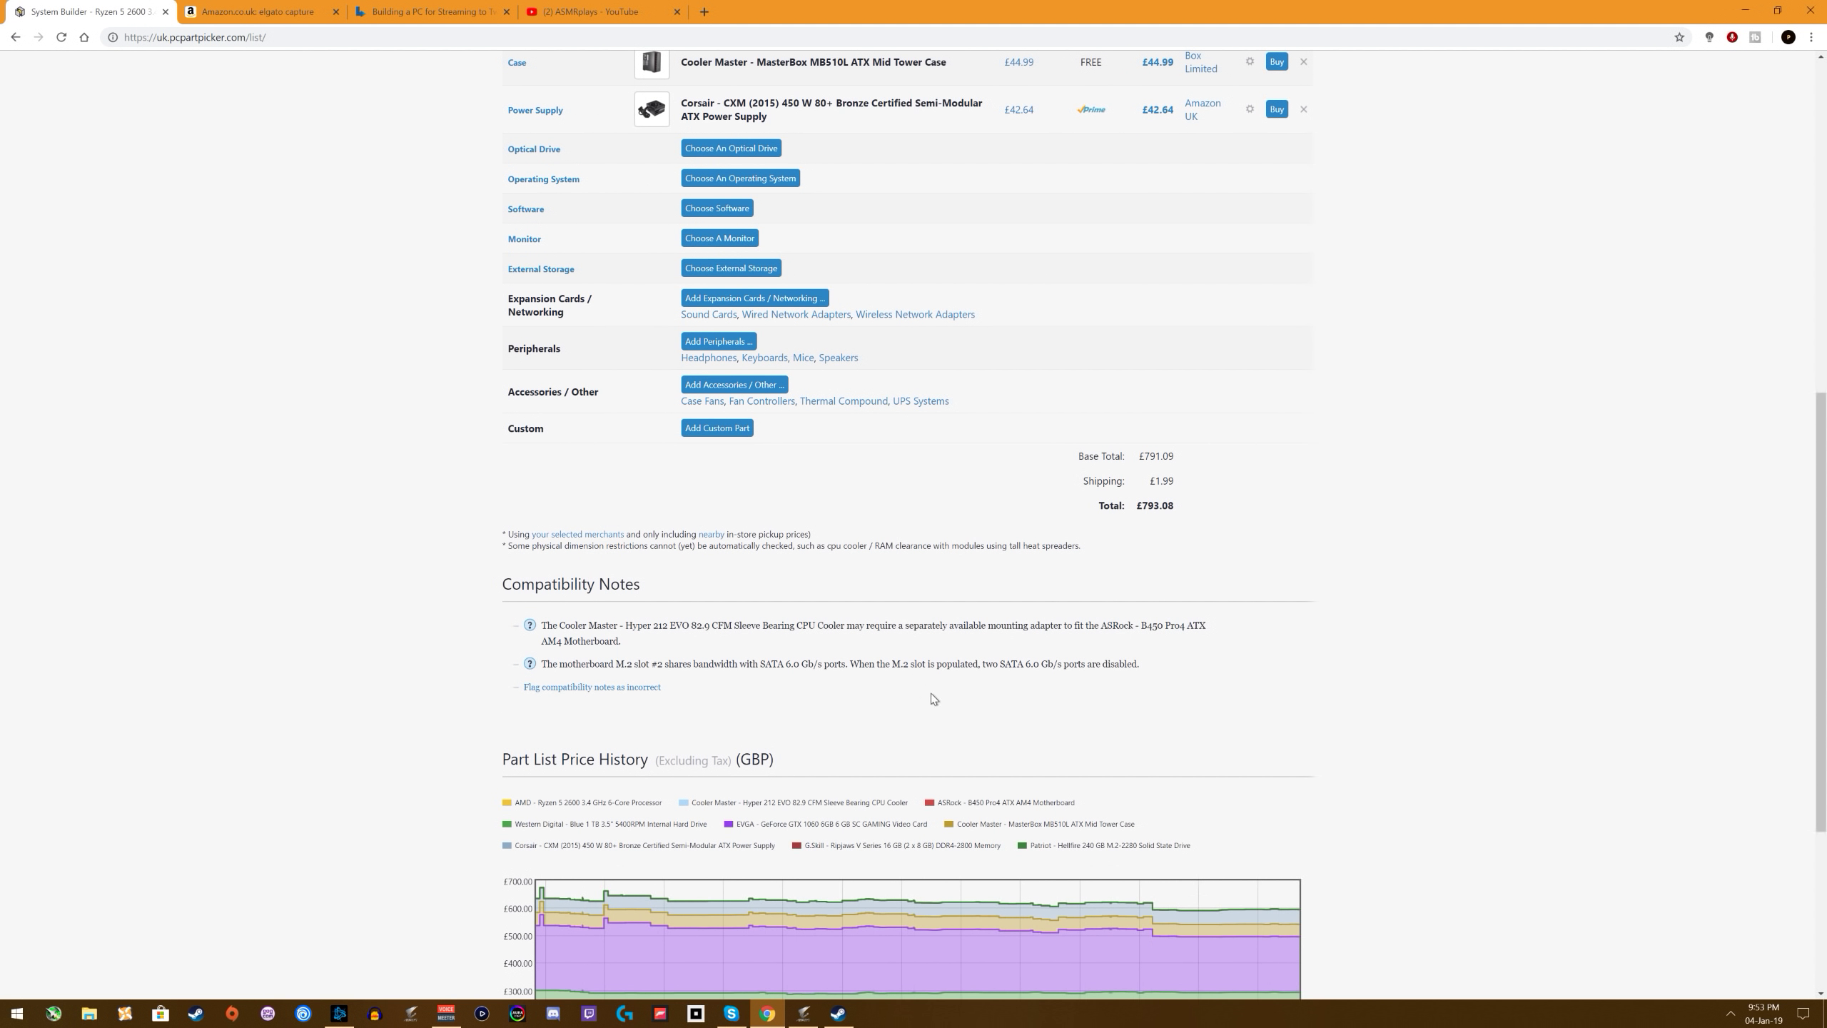
pyautogui.scroll(-3, 931, 694)
pyautogui.scroll(5, 936, 662)
pyautogui.scroll(6, 936, 662)
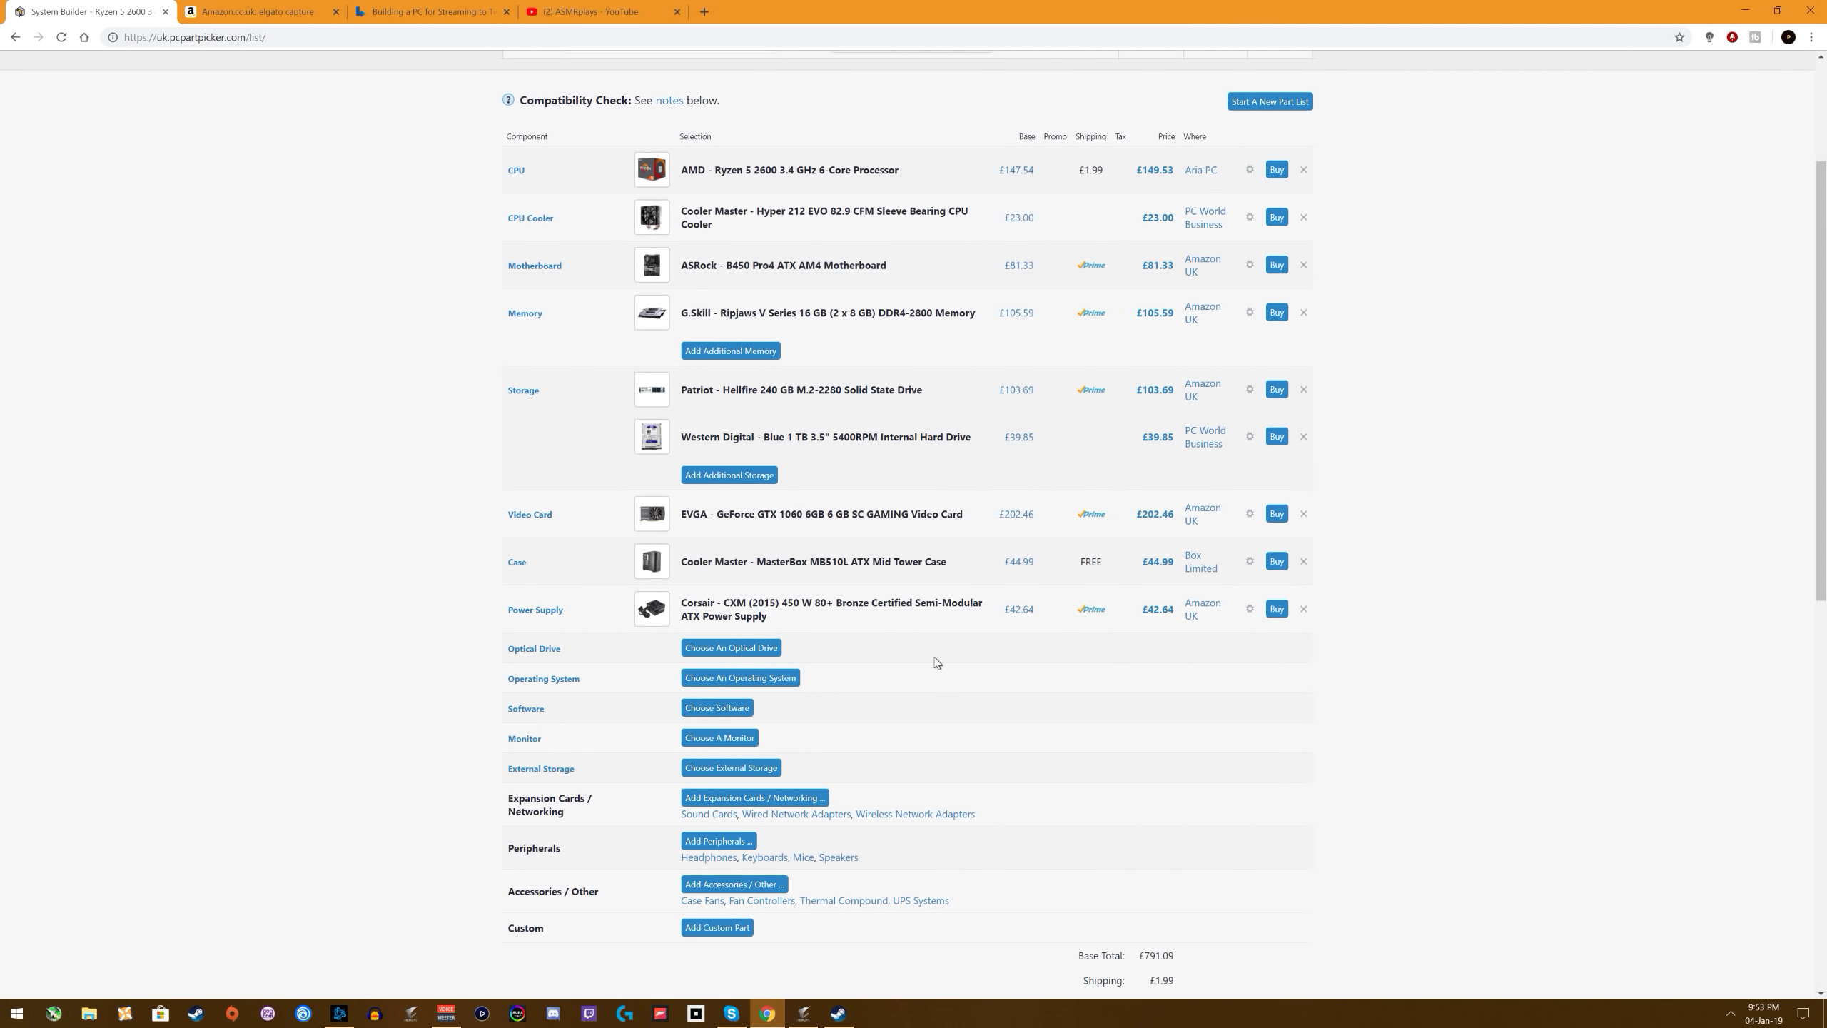
# Step: Revisit the article's two-PC streaming diagram and look through the Elgato capture card results on Amazon again
pyautogui.click(432, 11)
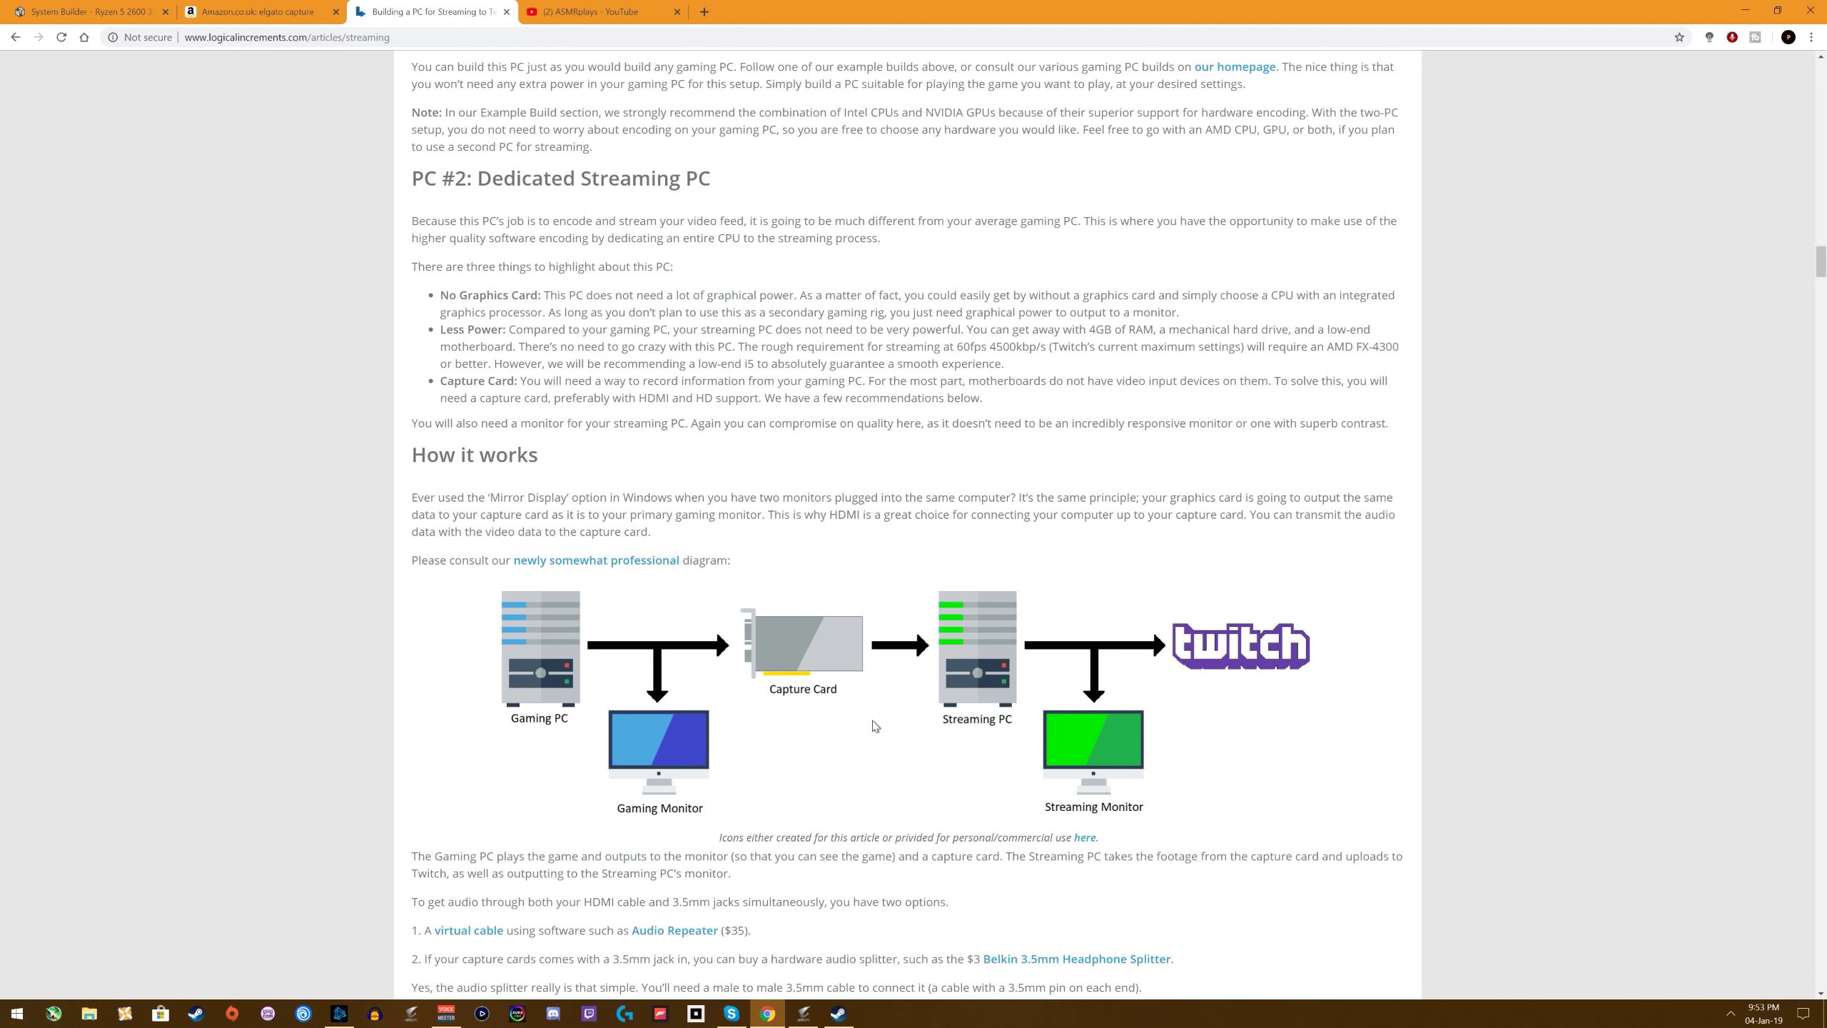
pyautogui.click(250, 9)
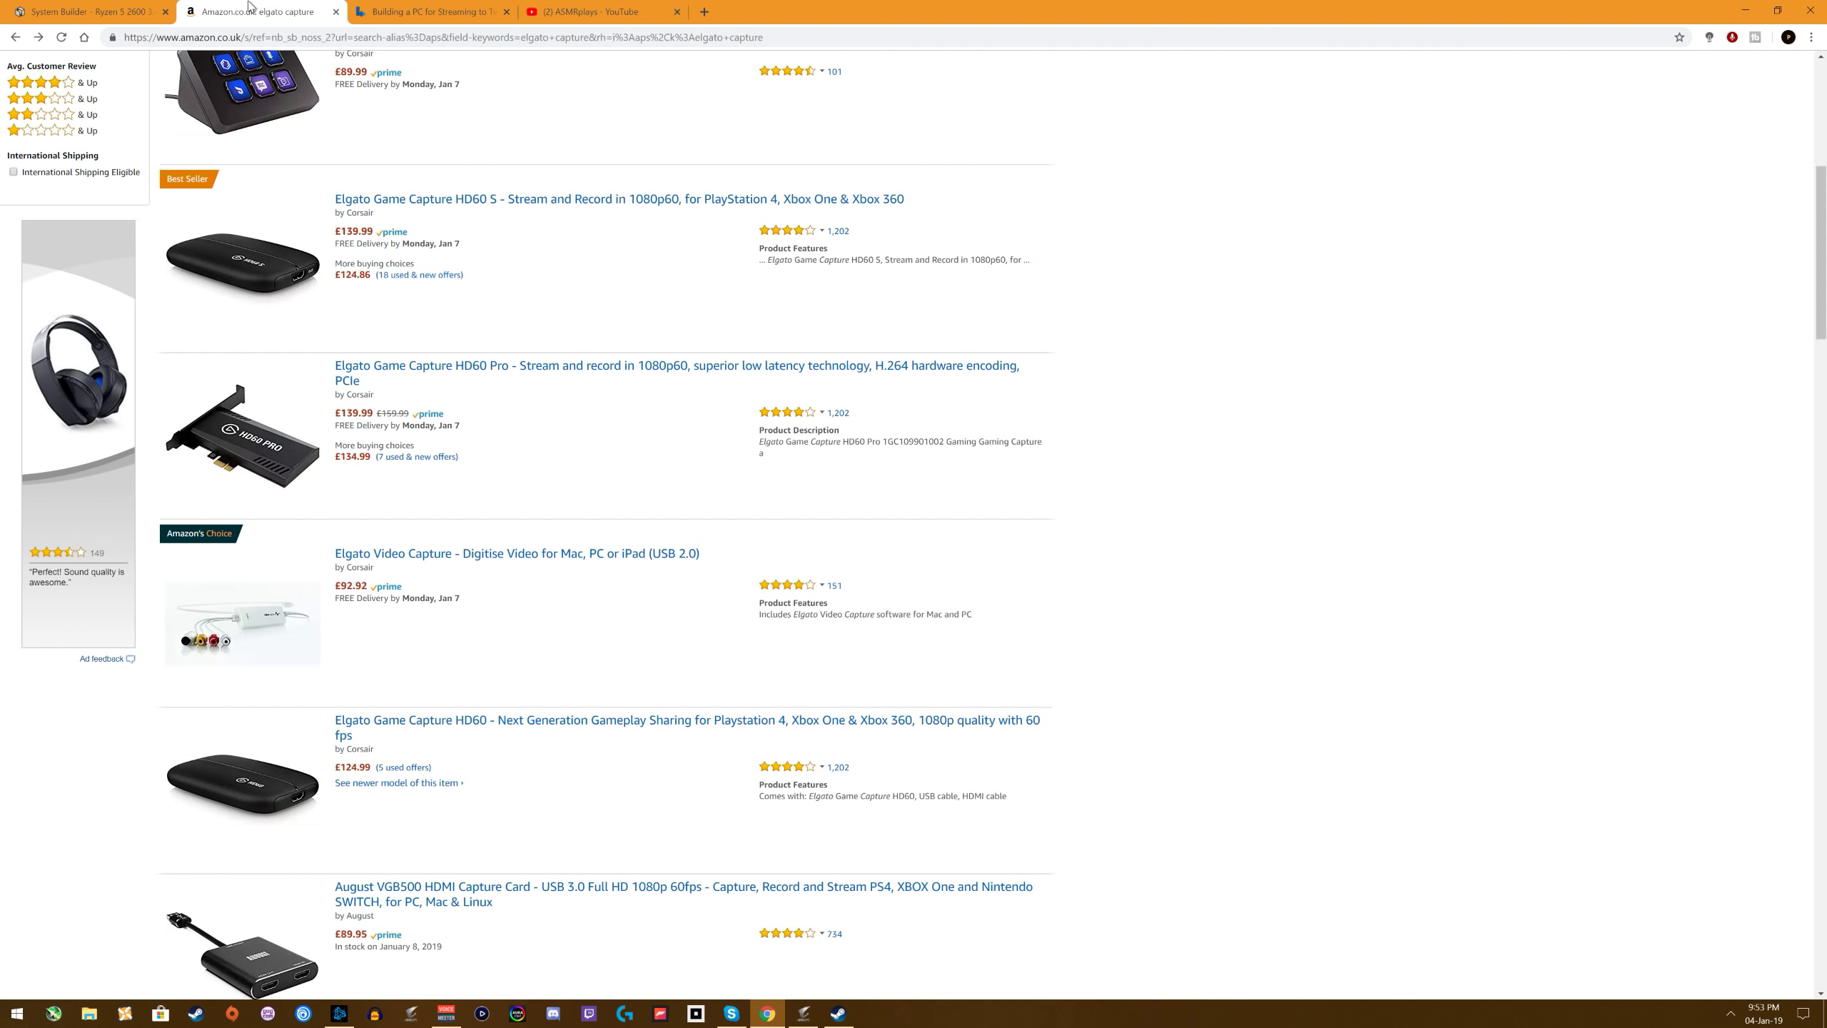
pyautogui.scroll(5, 505, 490)
pyautogui.scroll(-6, 505, 490)
pyautogui.scroll(-8, 522, 489)
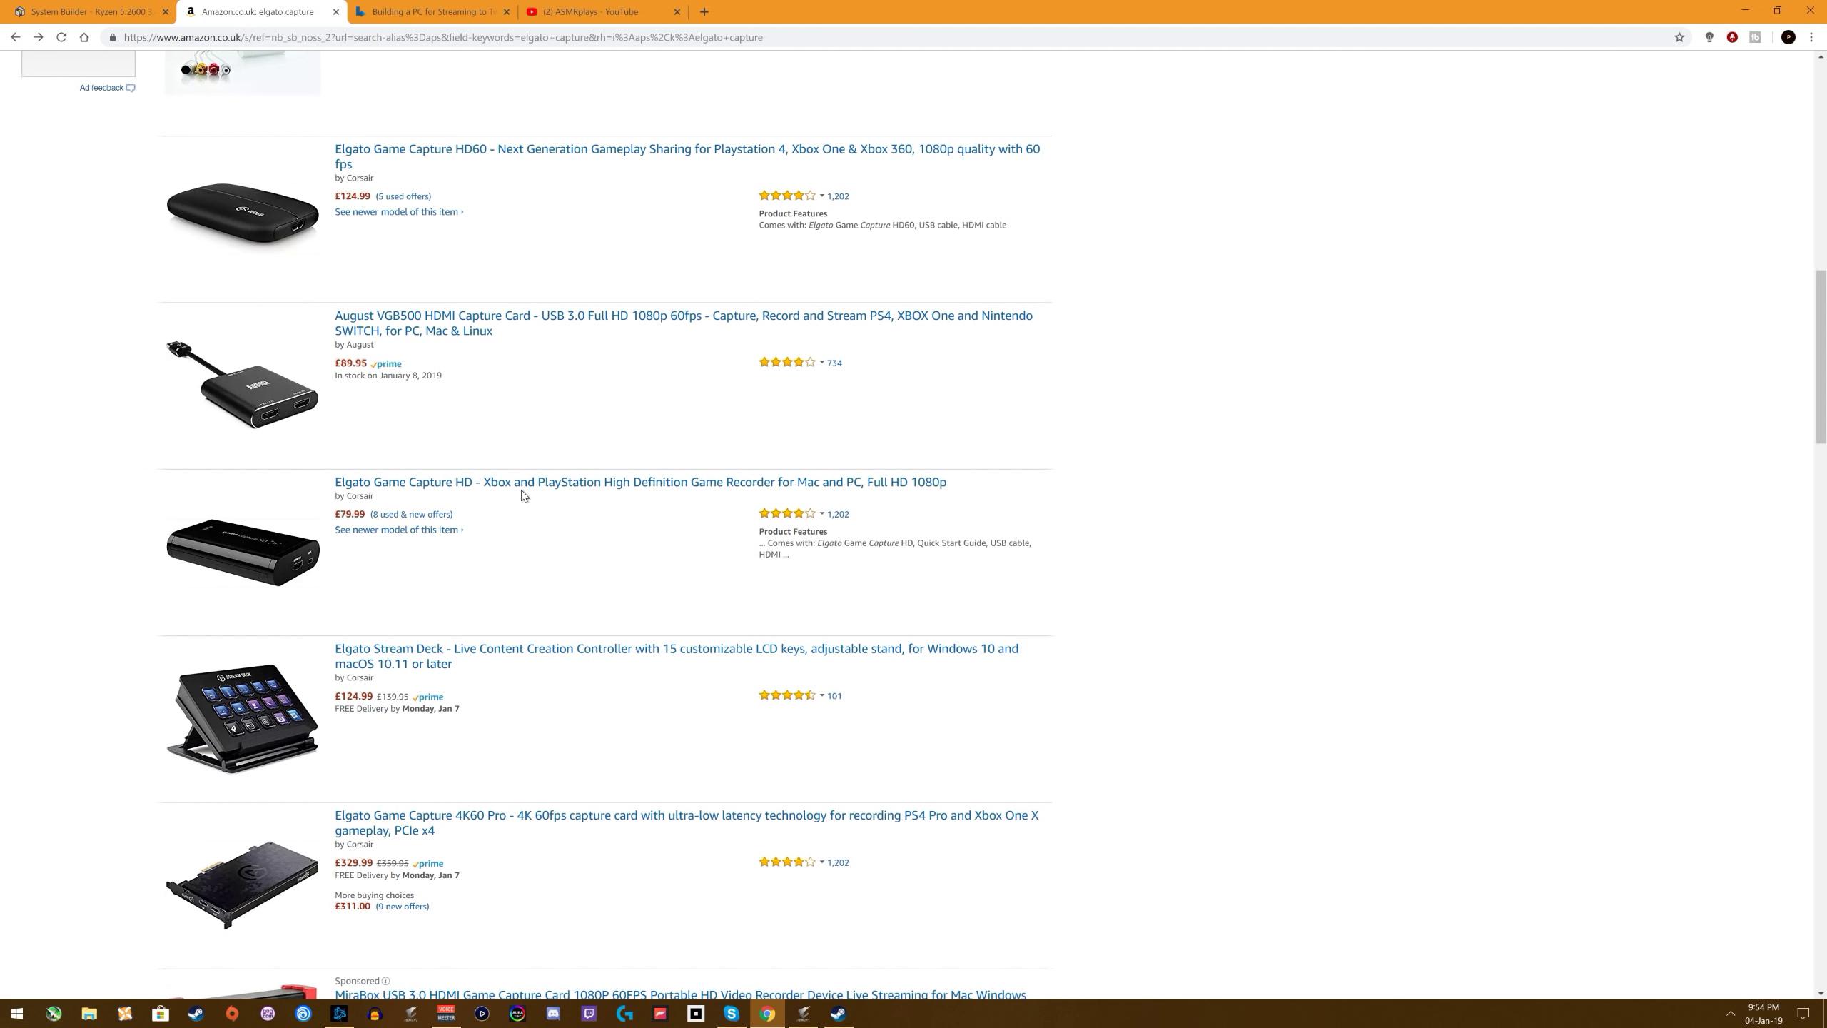
pyautogui.scroll(-4, 522, 497)
pyautogui.scroll(10, 603, 498)
pyautogui.scroll(8, 603, 502)
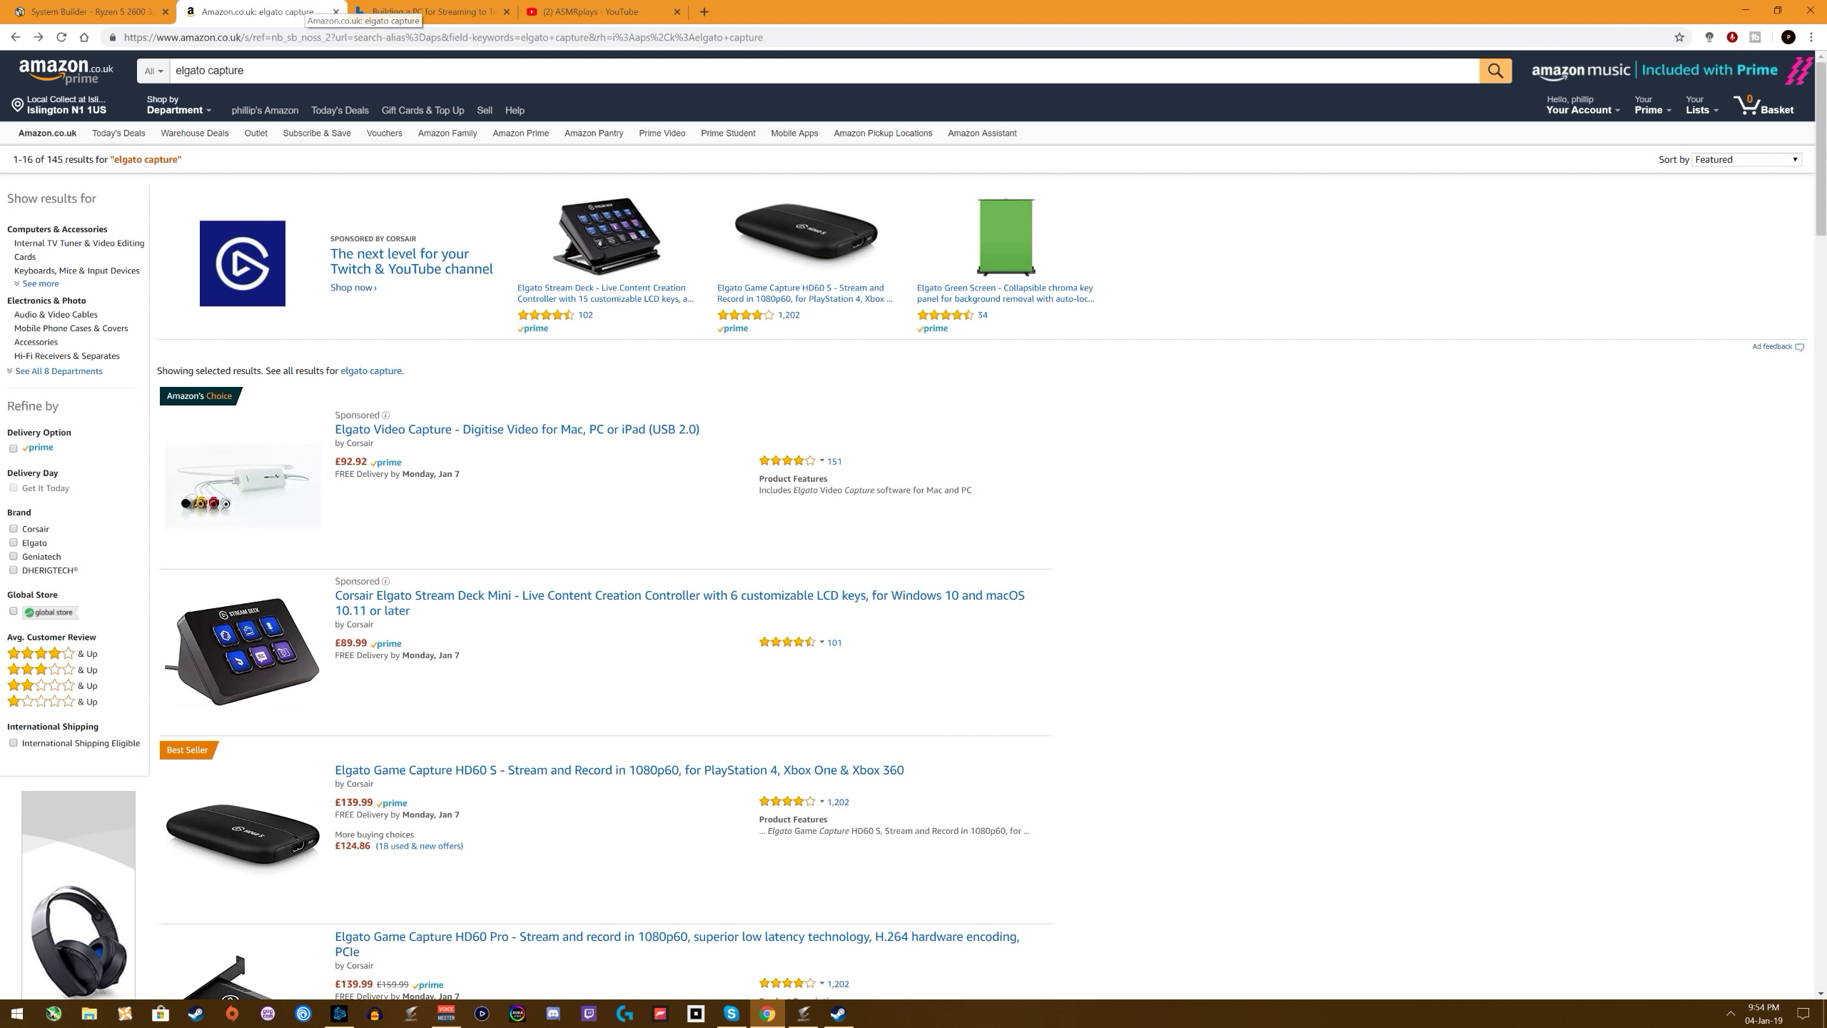
# Step: Search Amazon for "webcam" and examine the Logitech C920 HD Pro Webcam and the other first listings
pyautogui.click(288, 70)
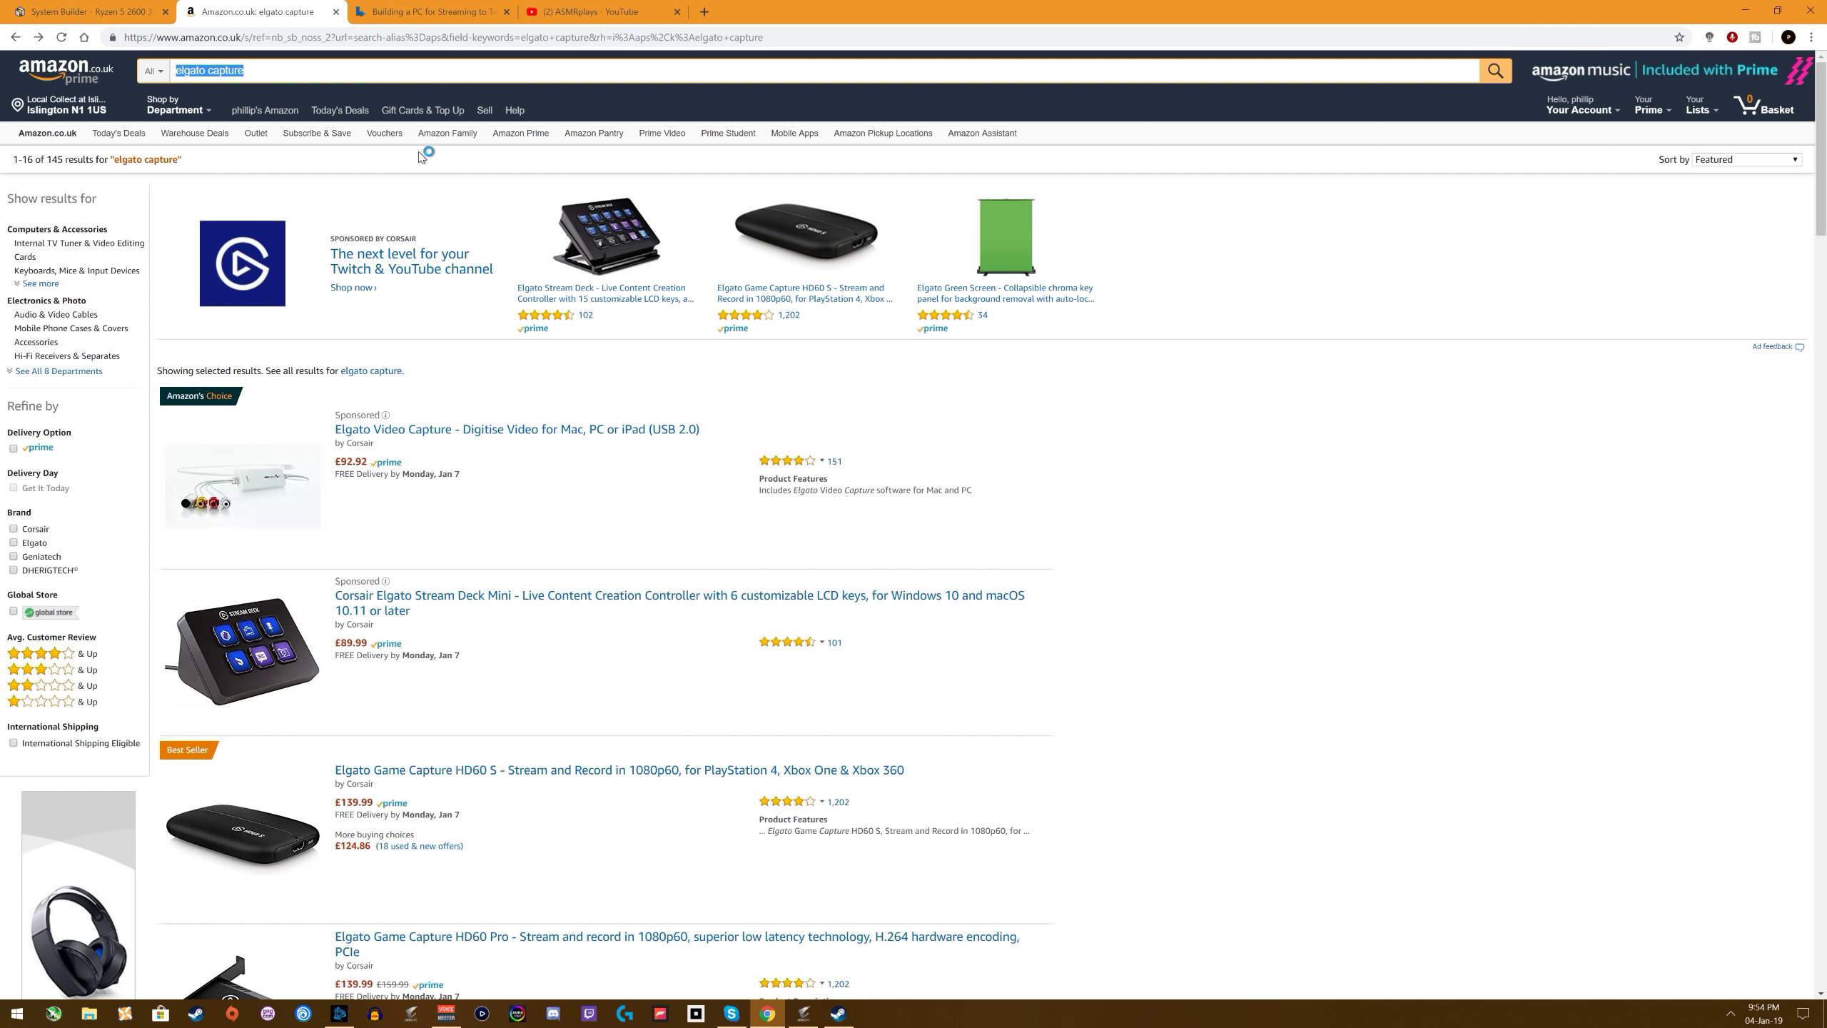
pyautogui.write('webcam')
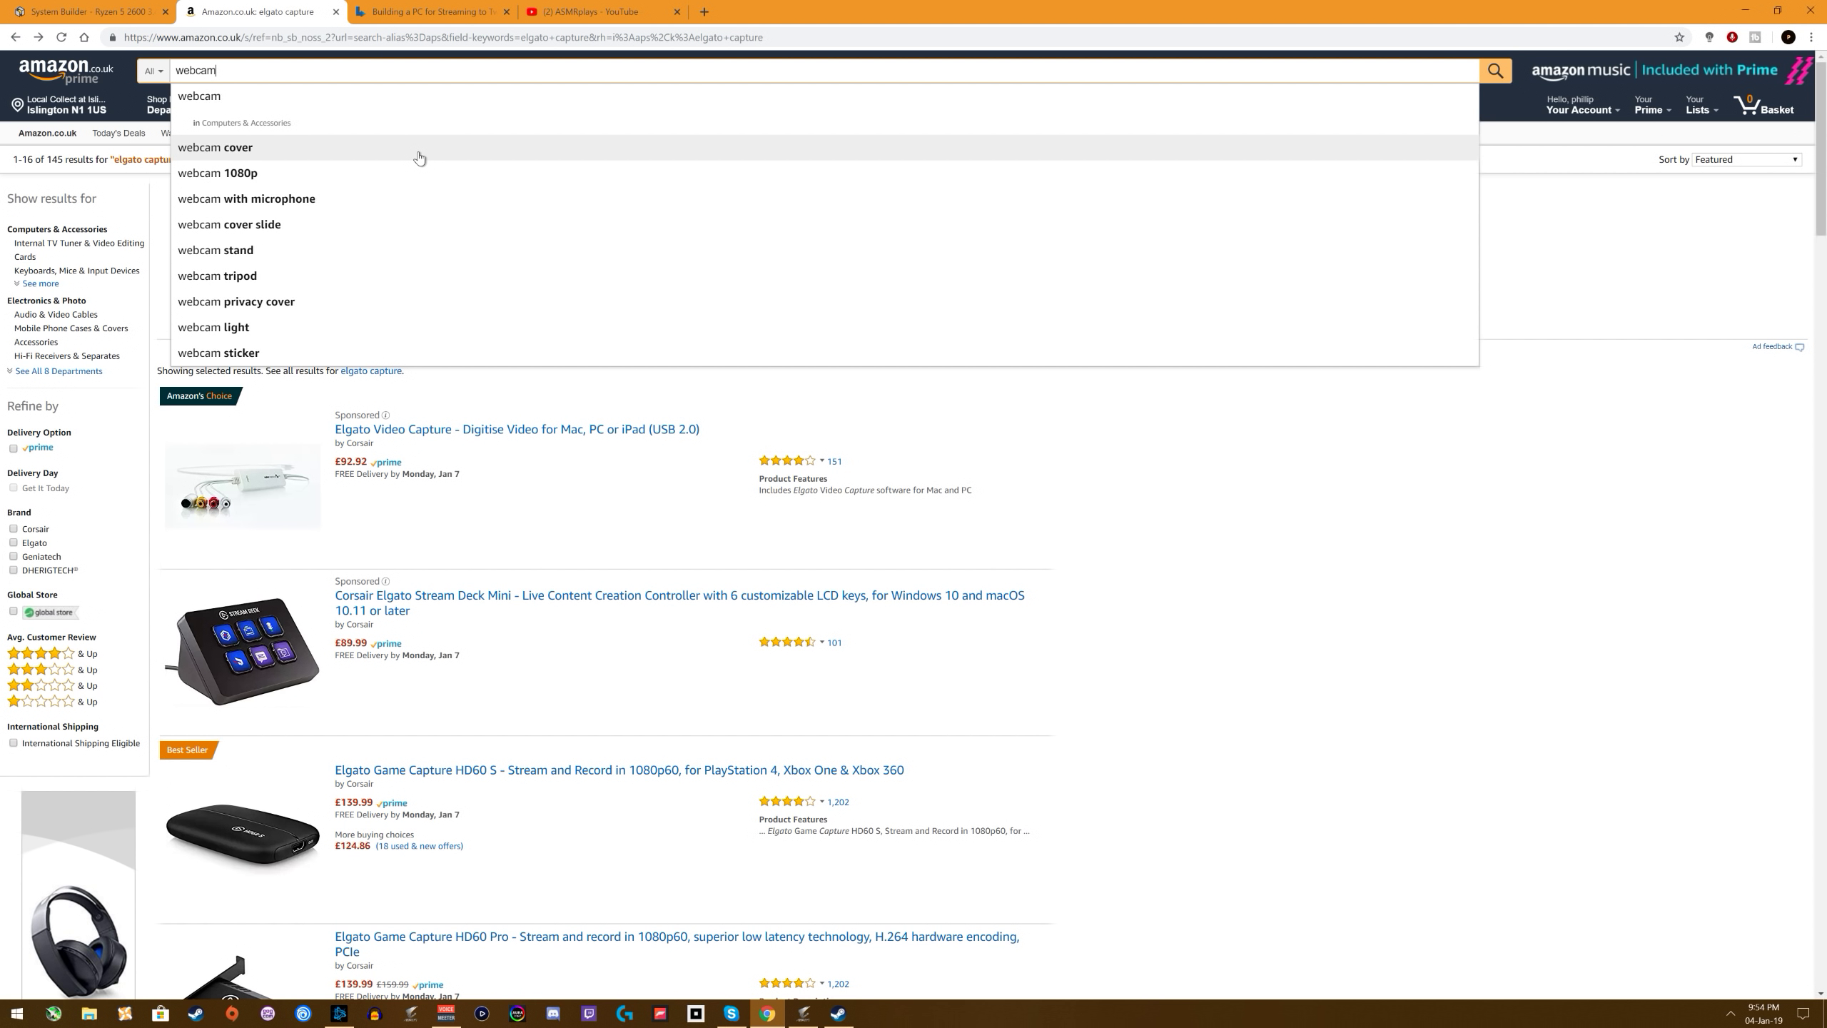
pyautogui.press('Return')
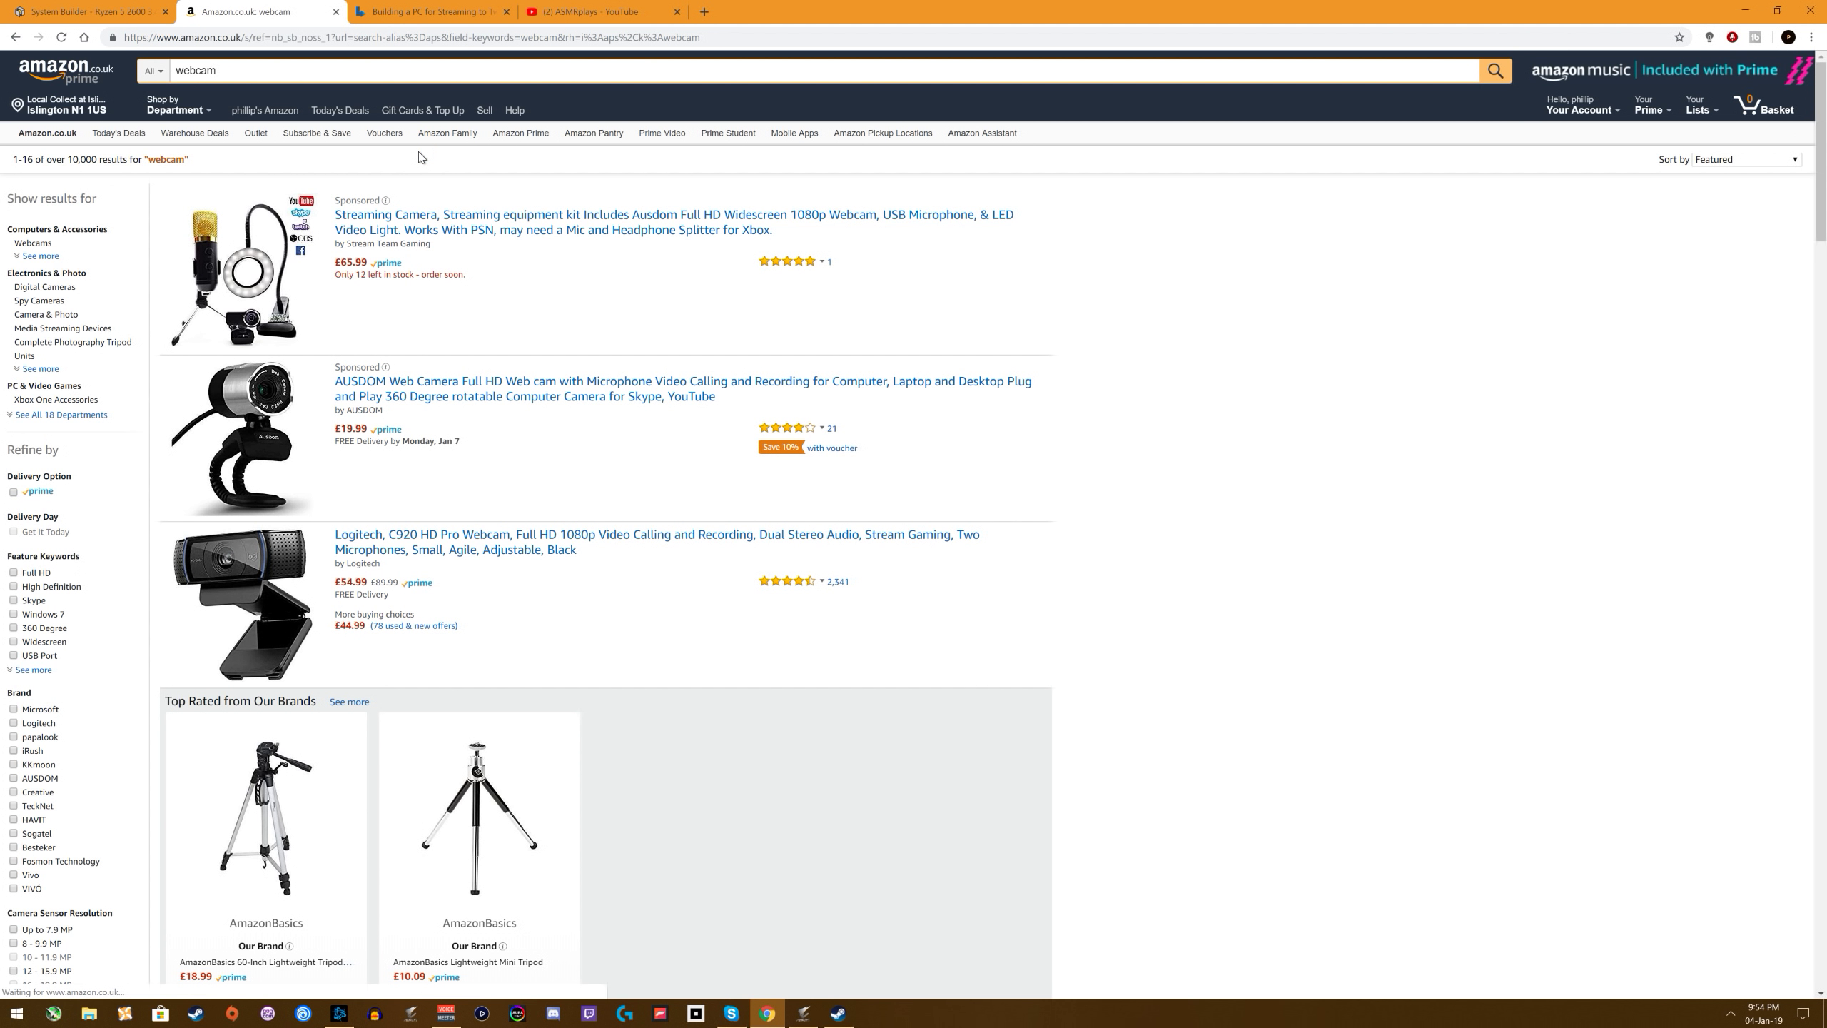
pyautogui.scroll(-4, 432, 162)
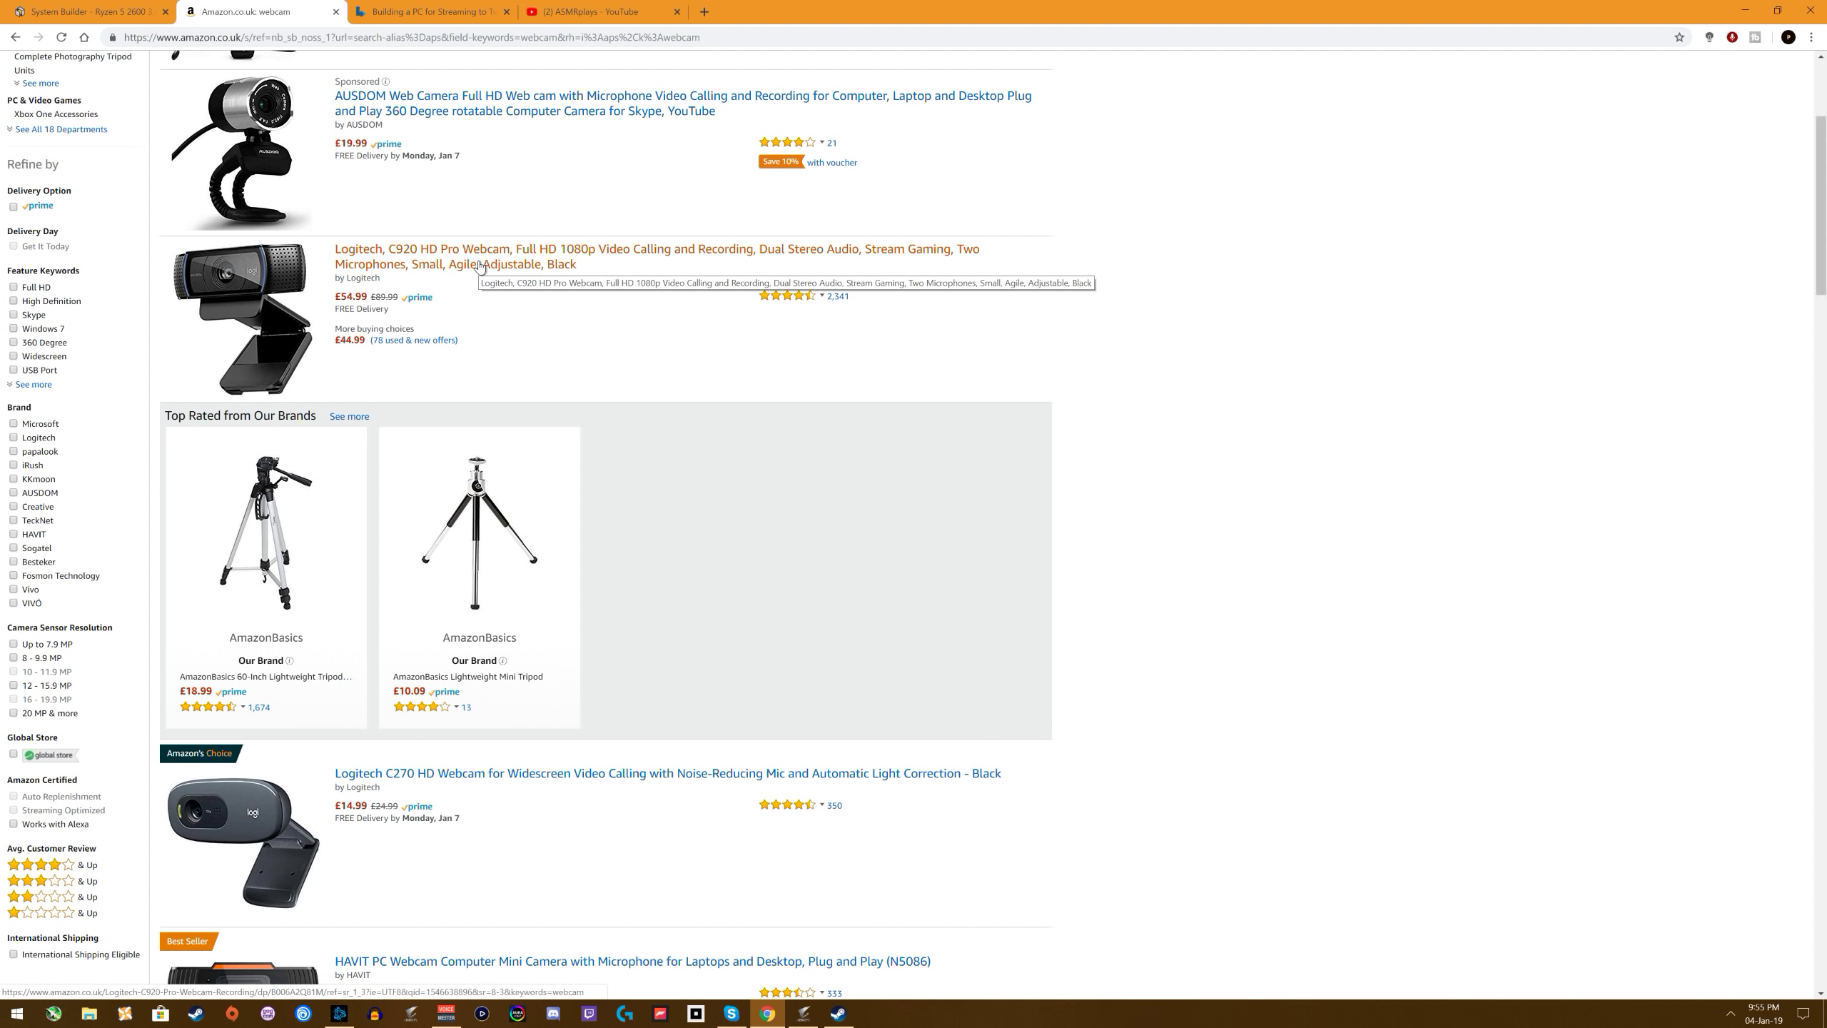
pyautogui.scroll(-3, 478, 259)
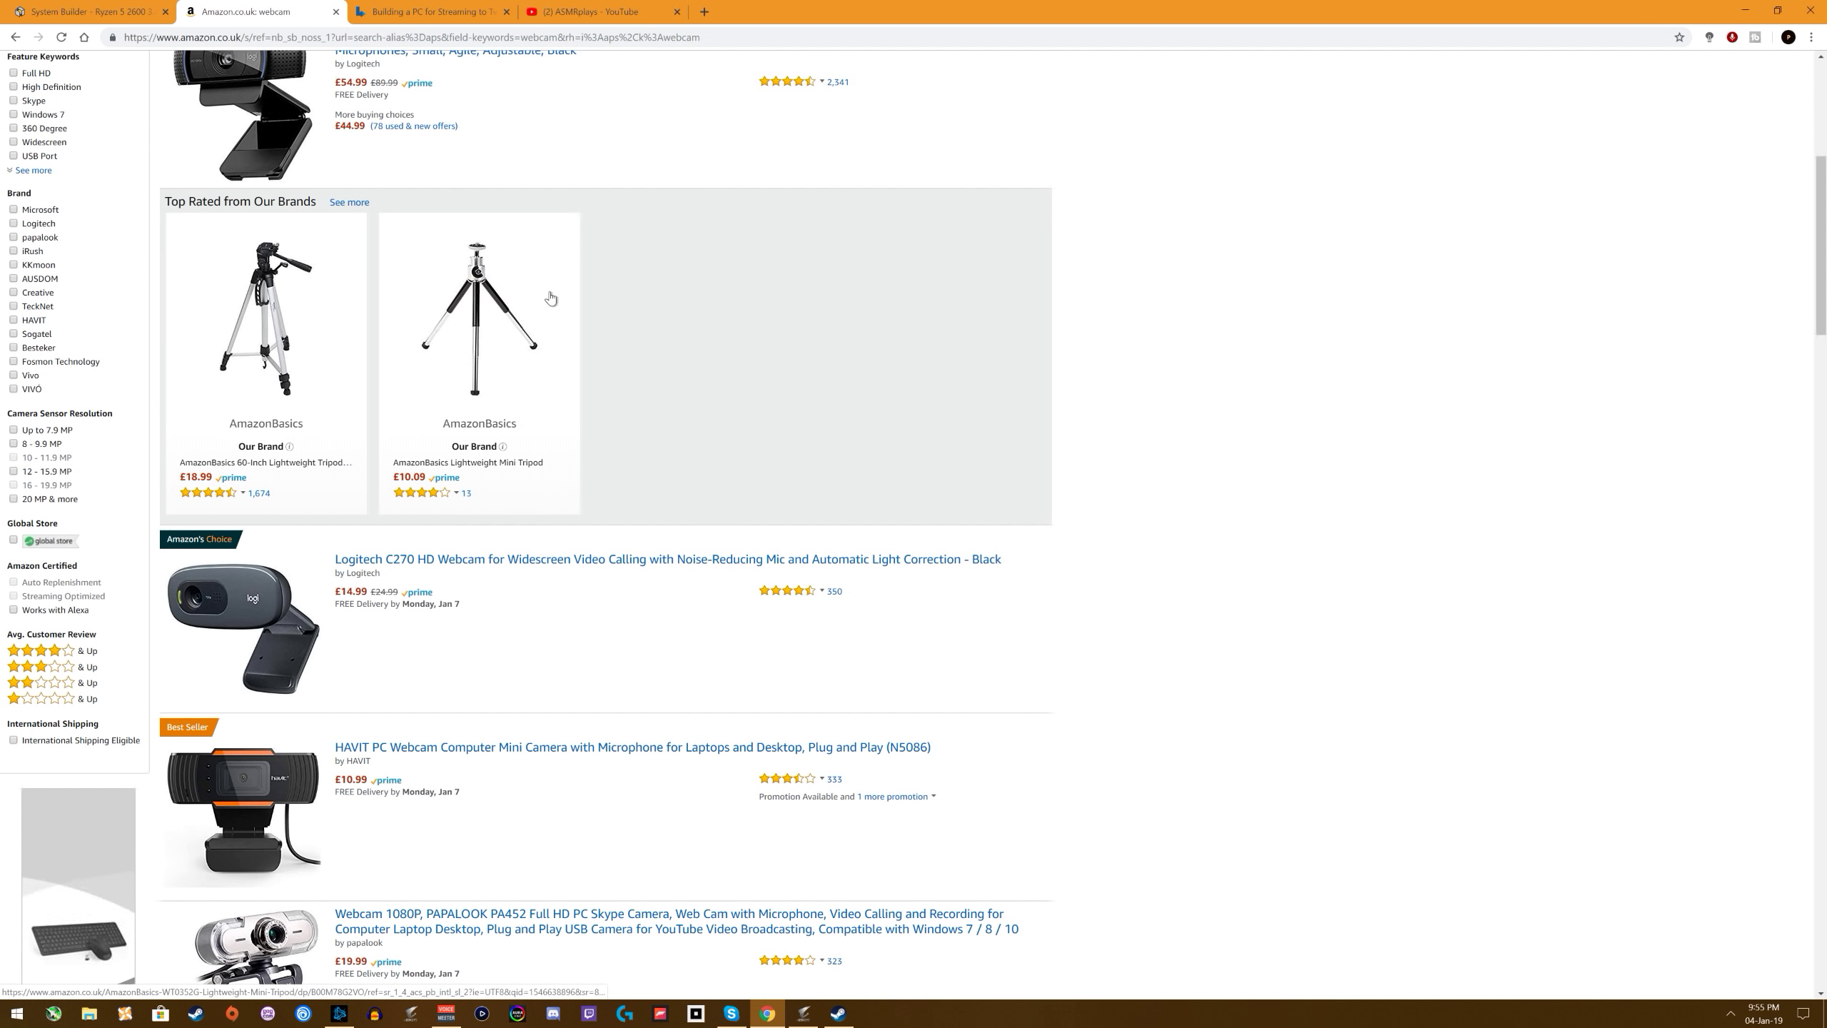
pyautogui.scroll(2, 467, 207)
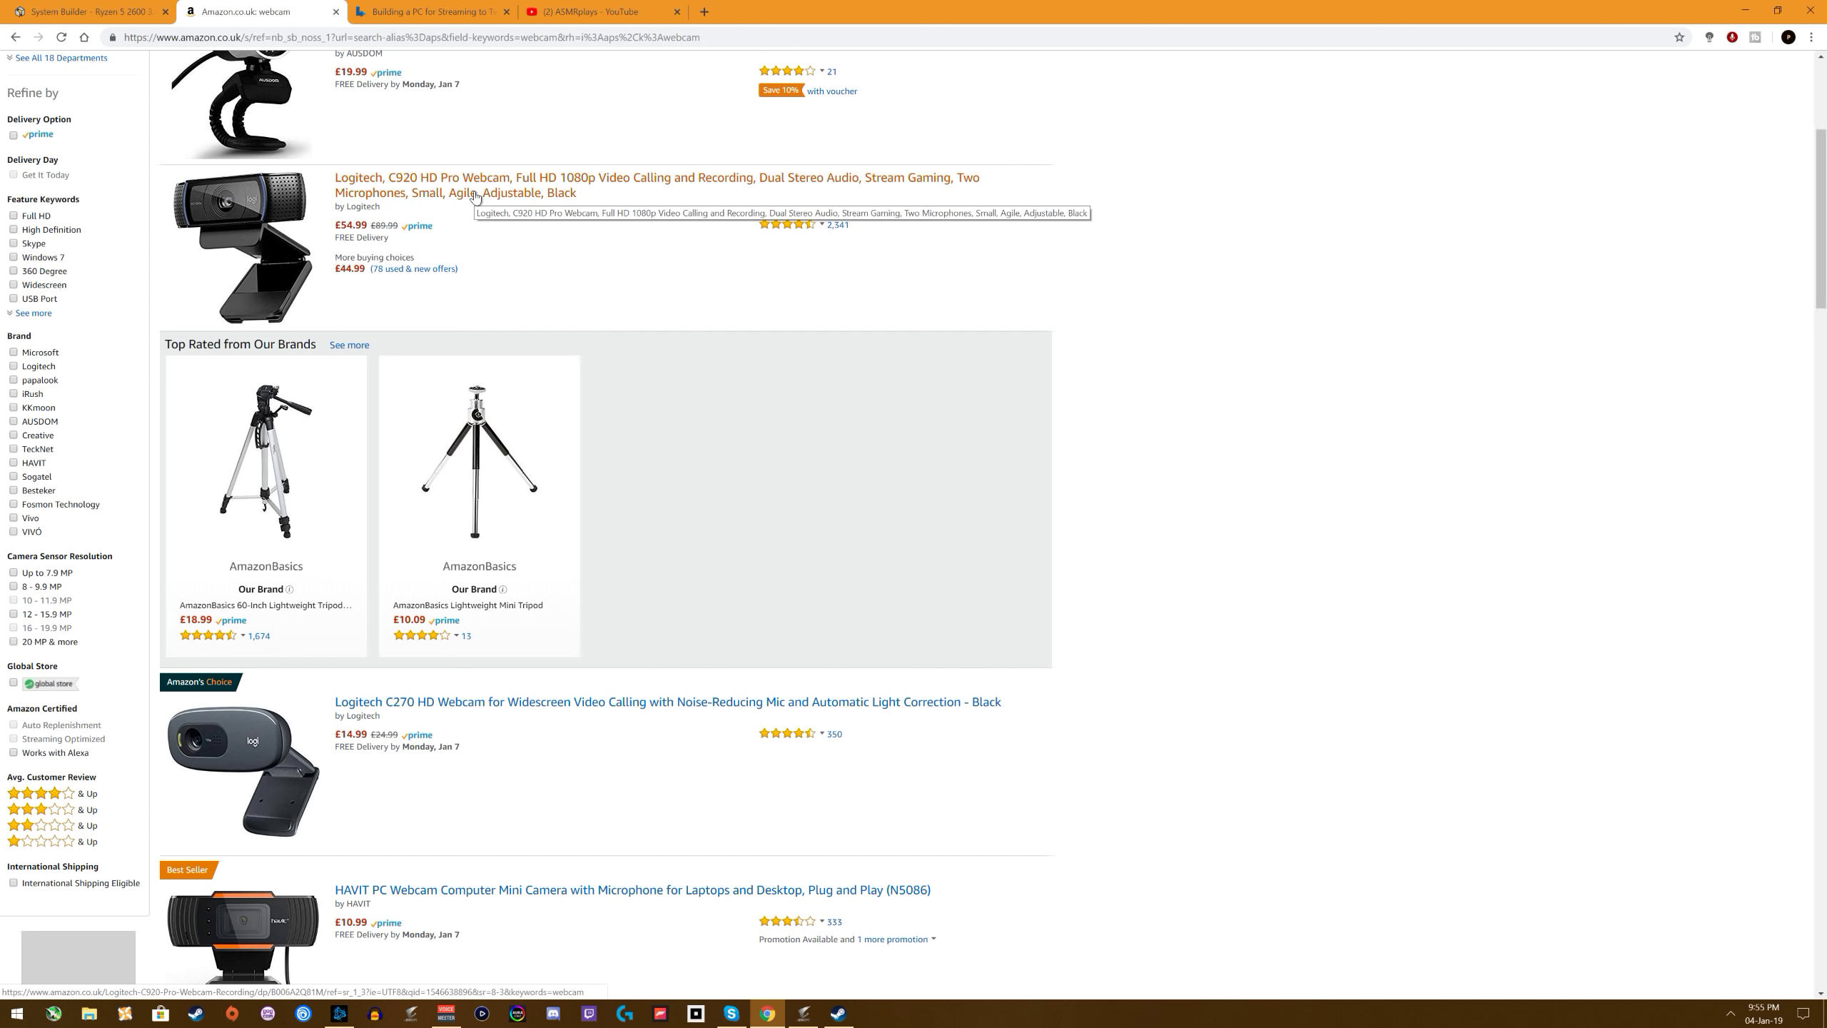
# Step: Compare the remaining webcam results by price and rating, including the Logitech Brio 4K and C922 Pro Stream models
pyautogui.scroll(-5, 474, 201)
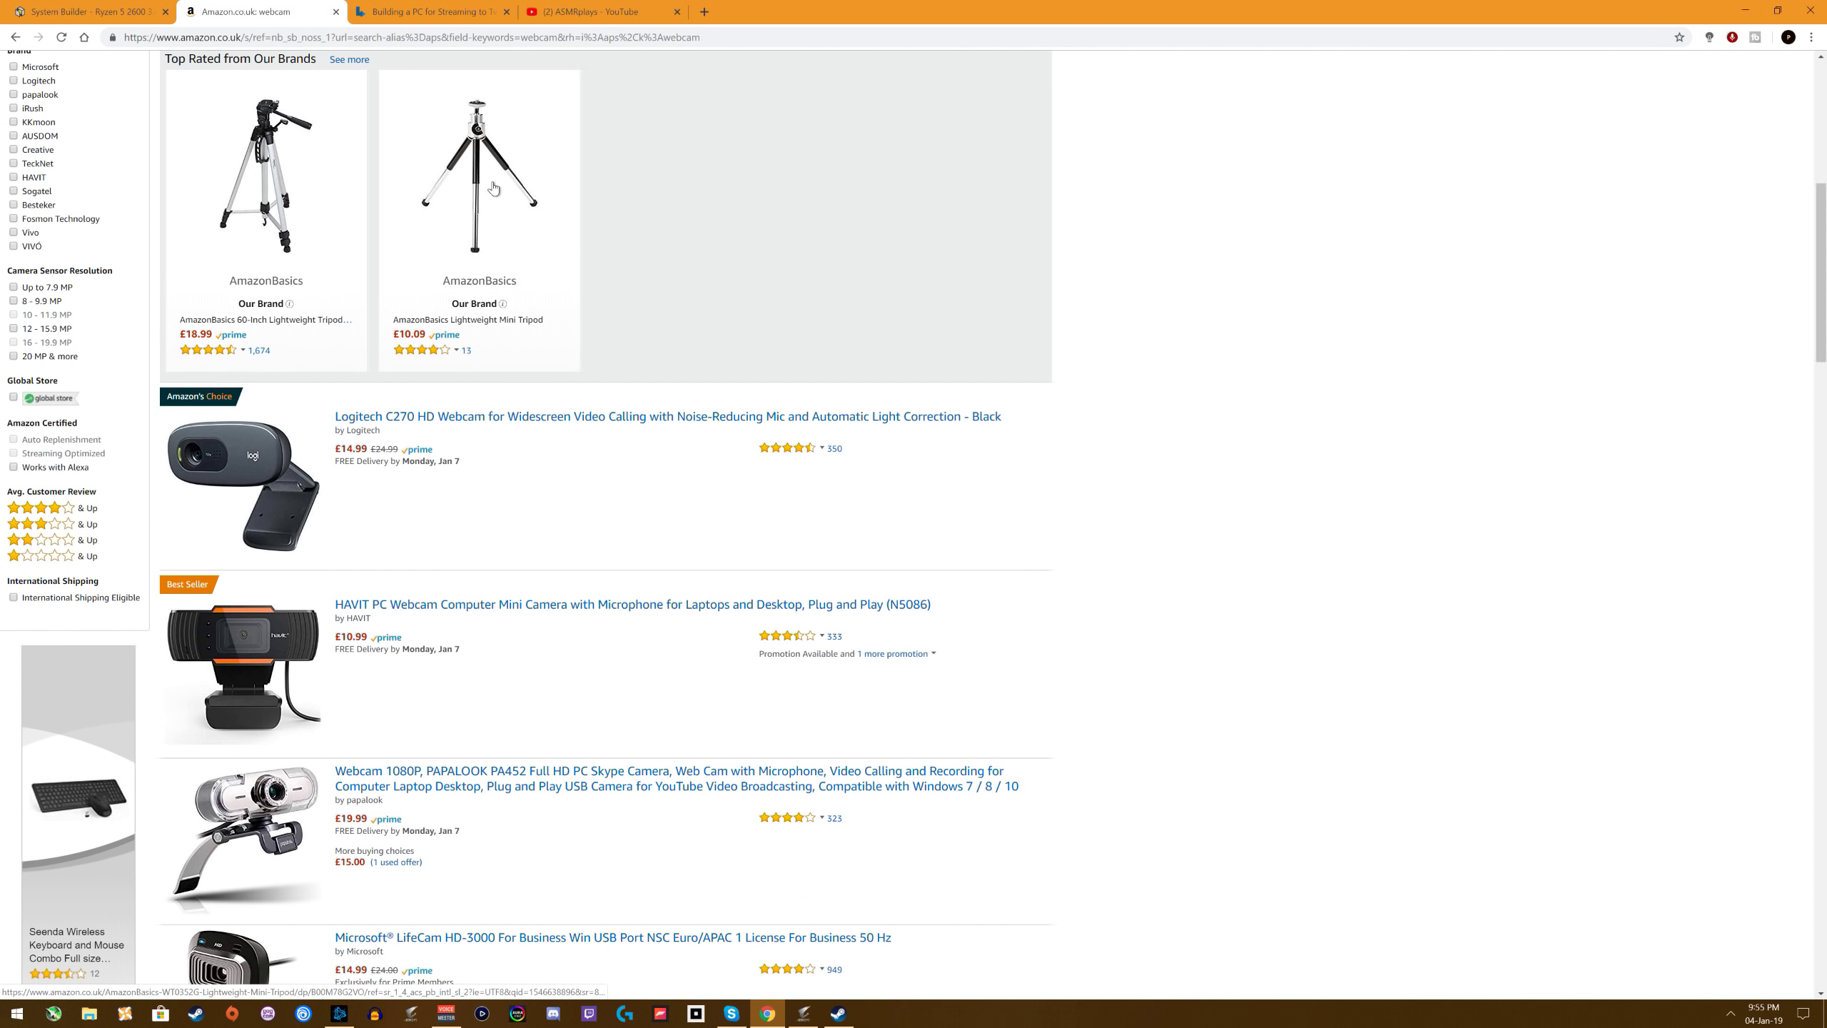
pyautogui.scroll(-12, 473, 227)
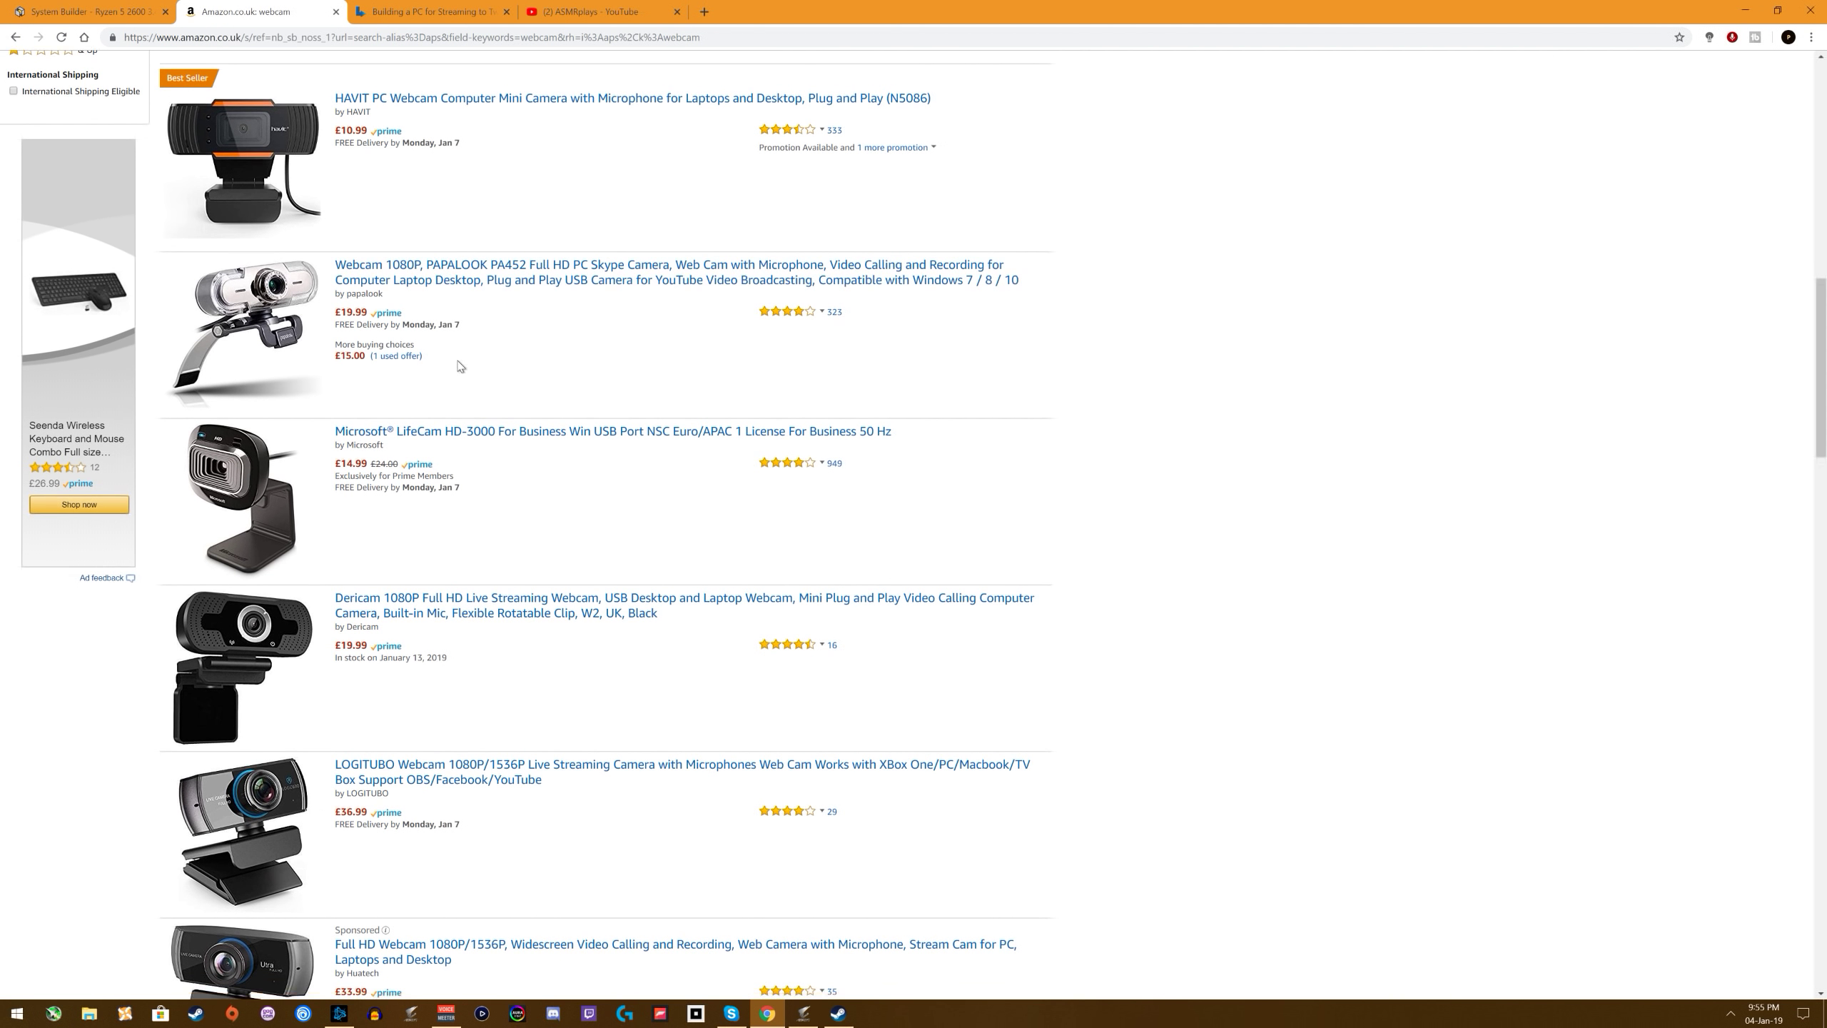
pyautogui.scroll(-4, 464, 378)
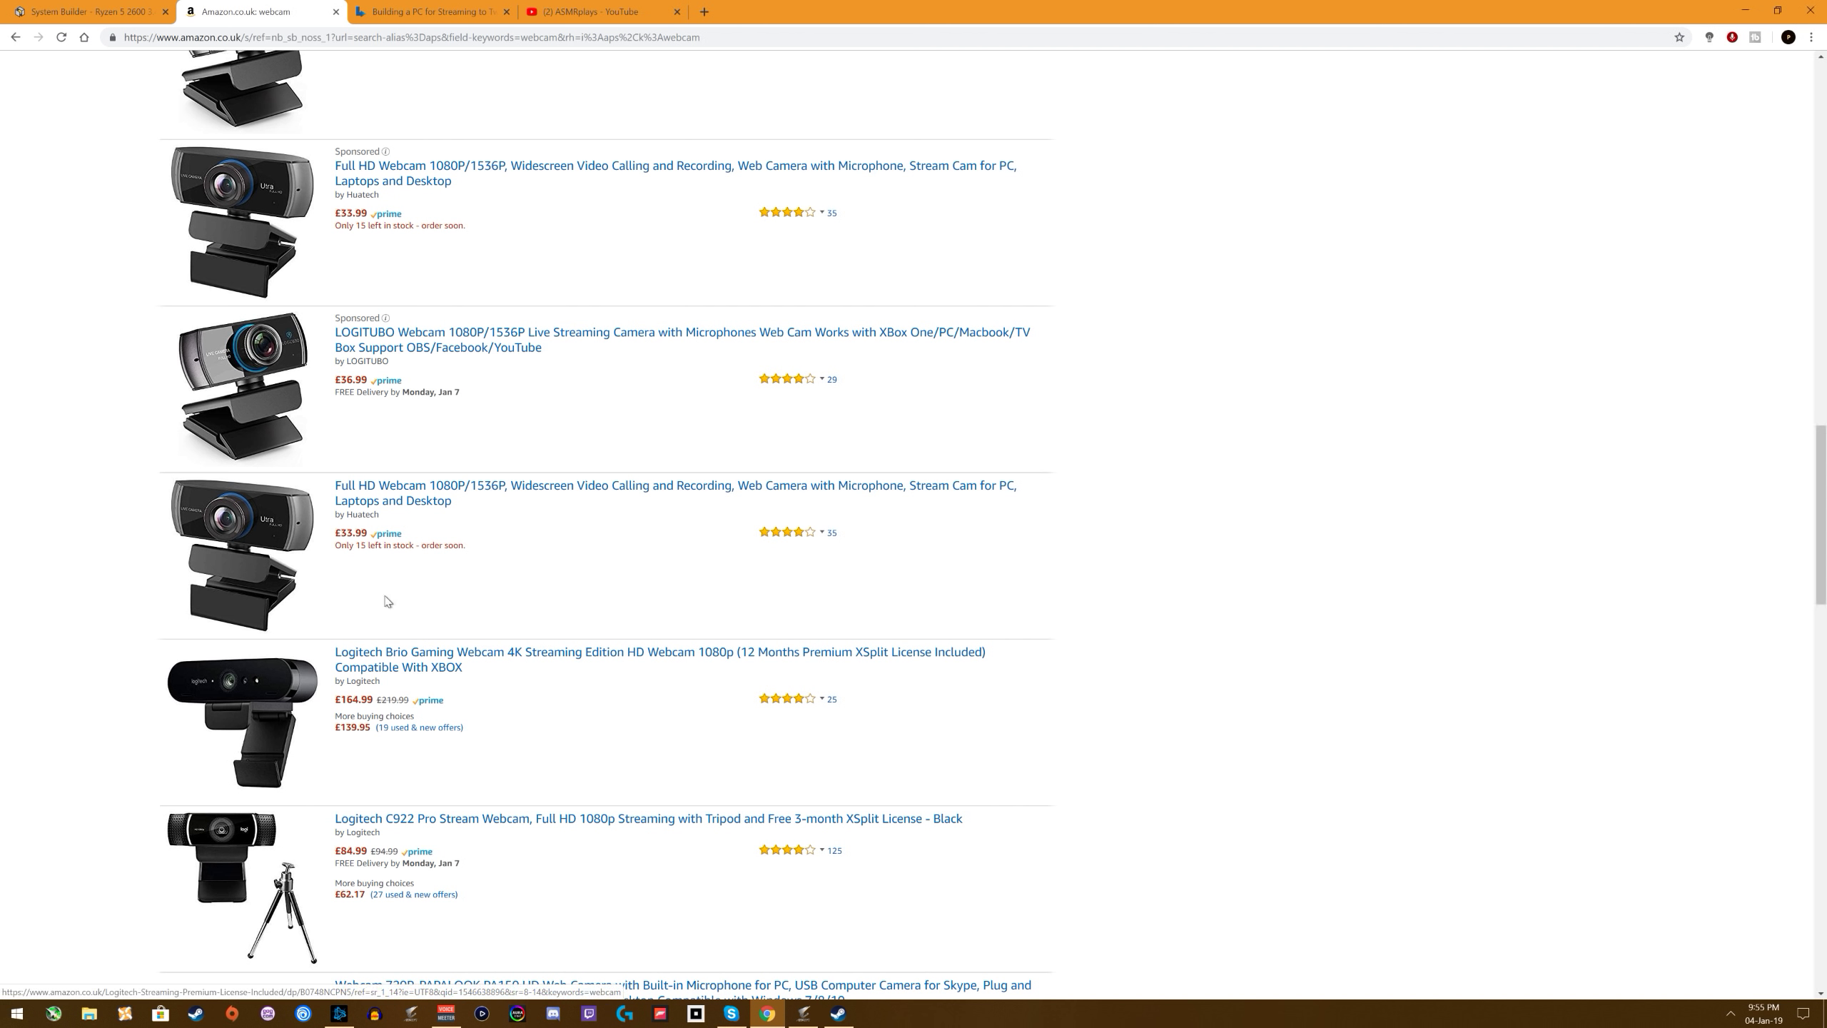
pyautogui.scroll(-3, 388, 604)
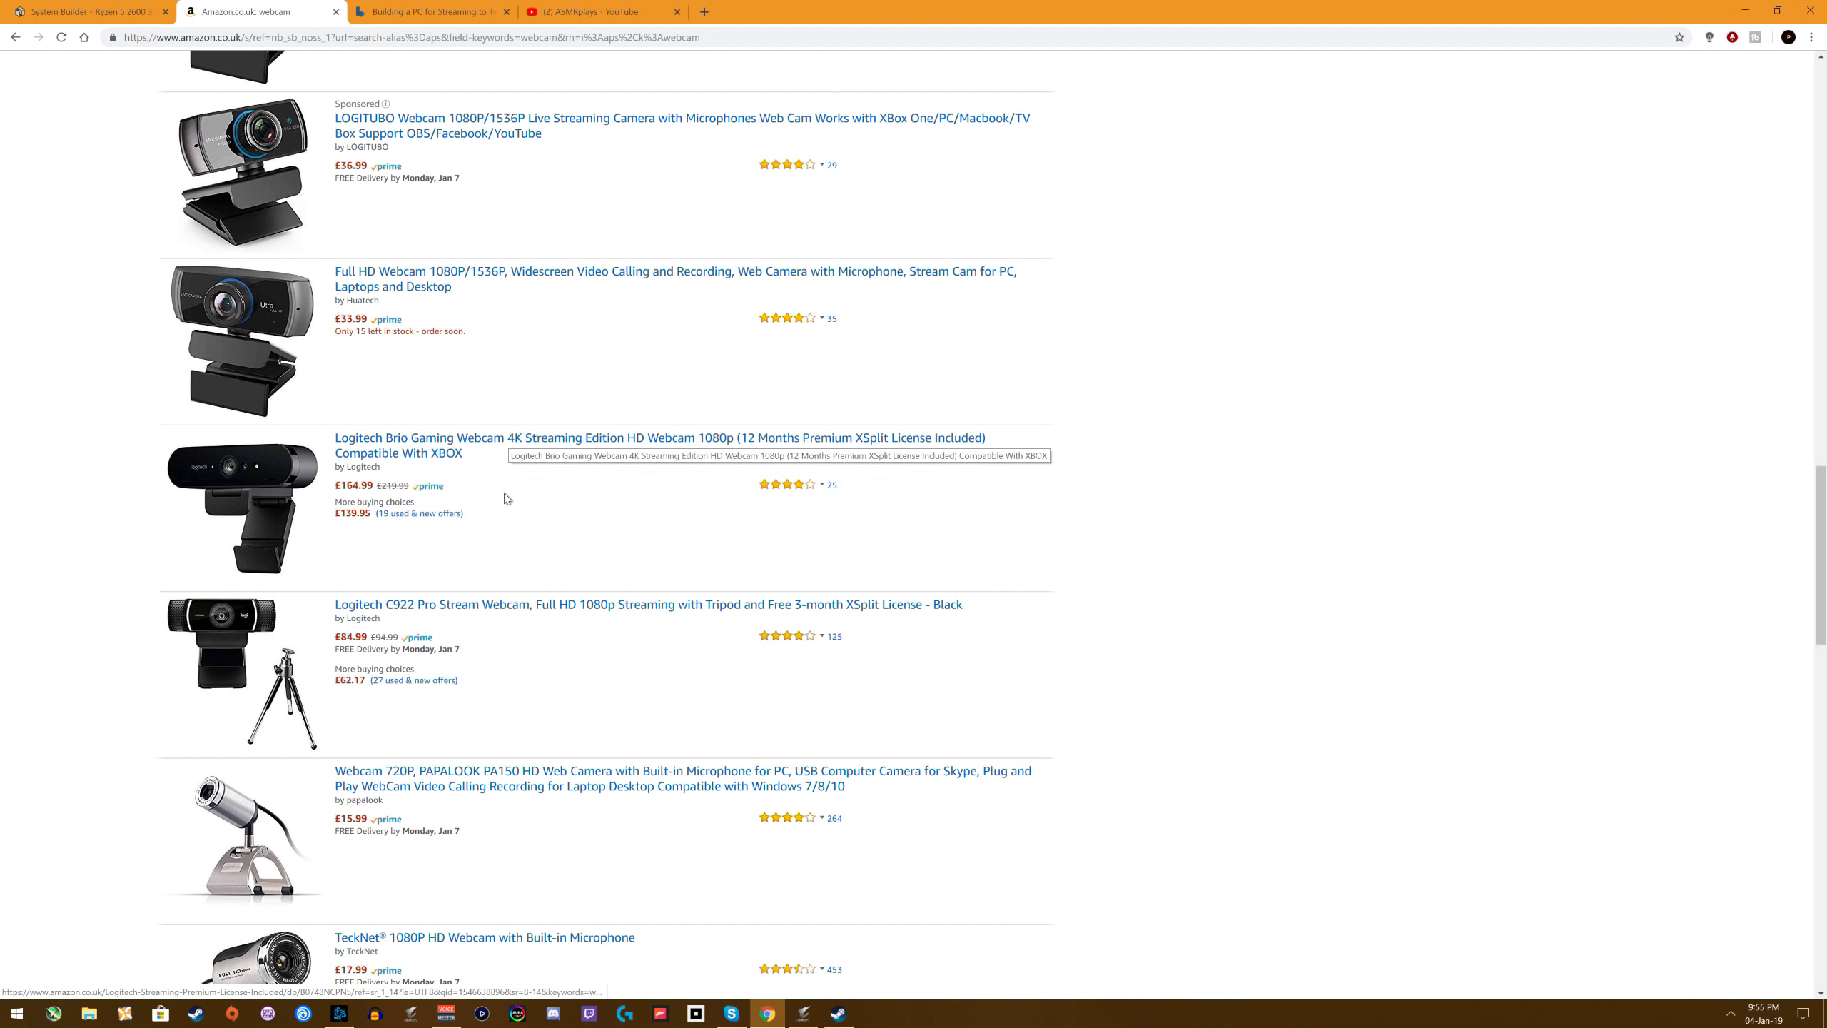
pyautogui.scroll(-3, 504, 494)
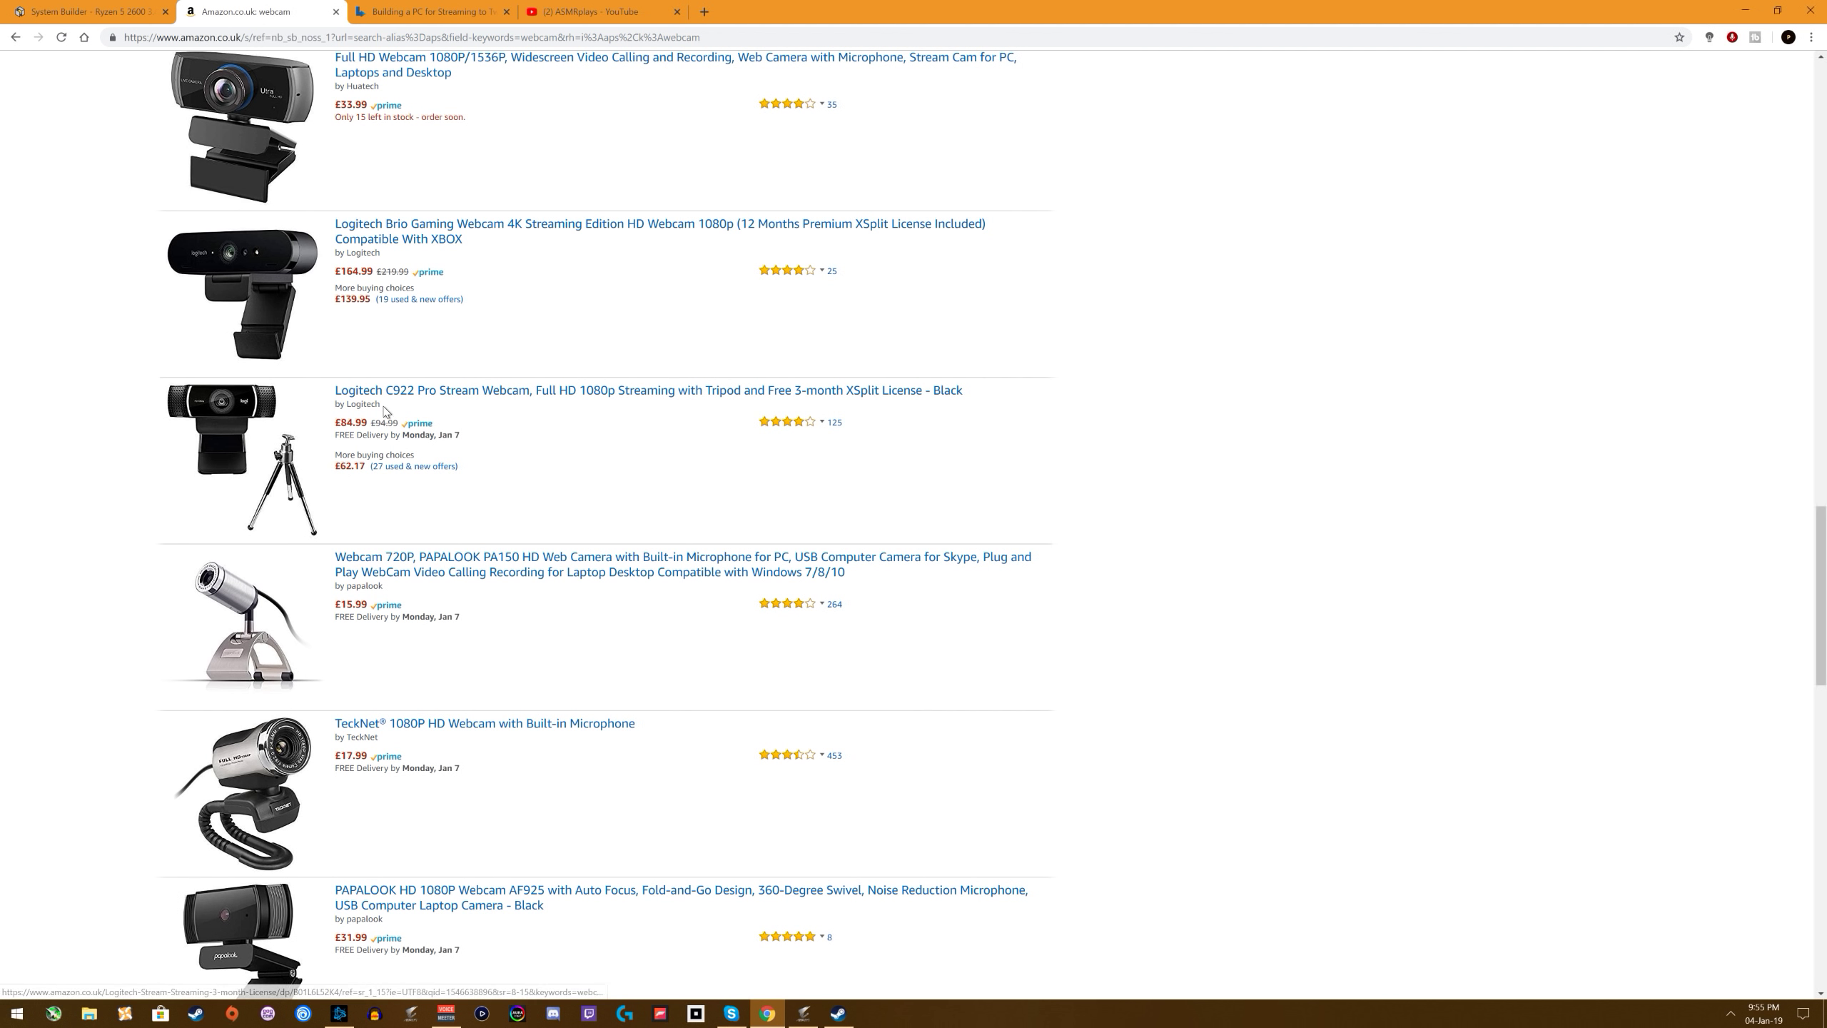
pyautogui.scroll(15, 386, 411)
pyautogui.scroll(14, 394, 324)
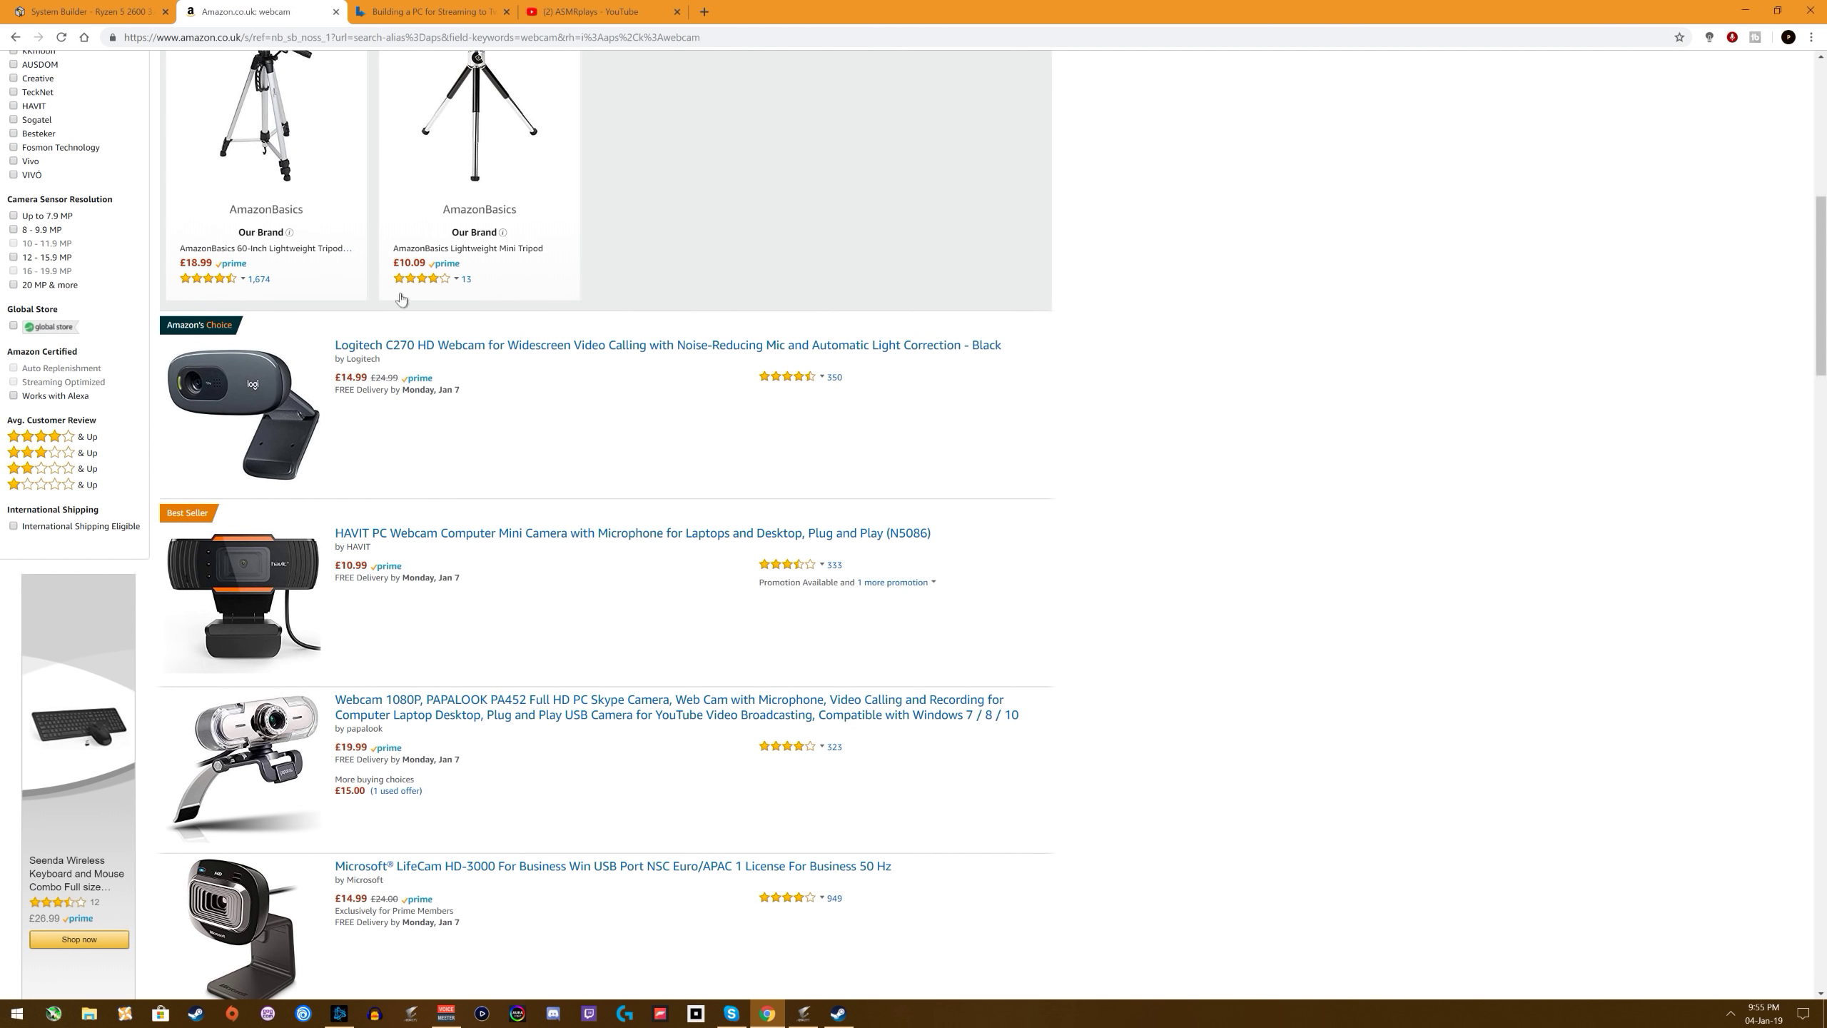